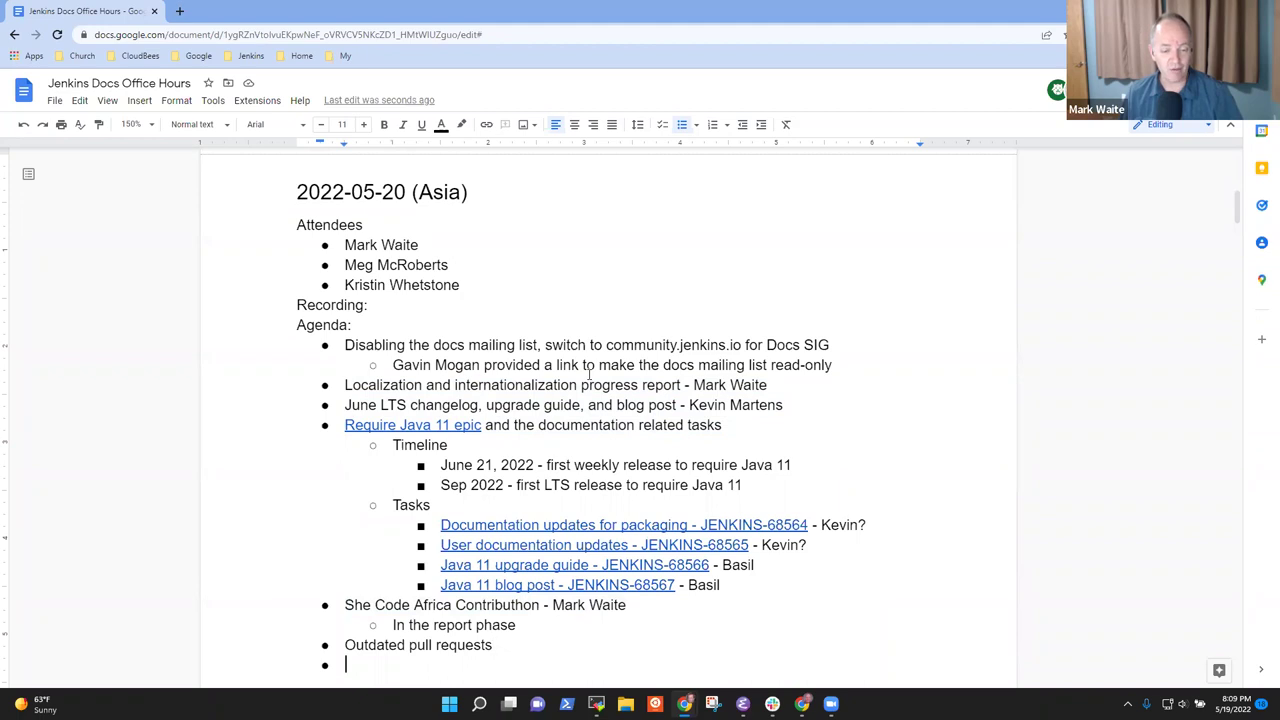
# Delete the empty bullet under 'Outdated pull requests' and select the mailing-list agenda line
pyautogui.hotkey('shift', 'End')
pyautogui.press('Down')
pyautogui.press('BackSpace')
pyautogui.press('BackSpace')
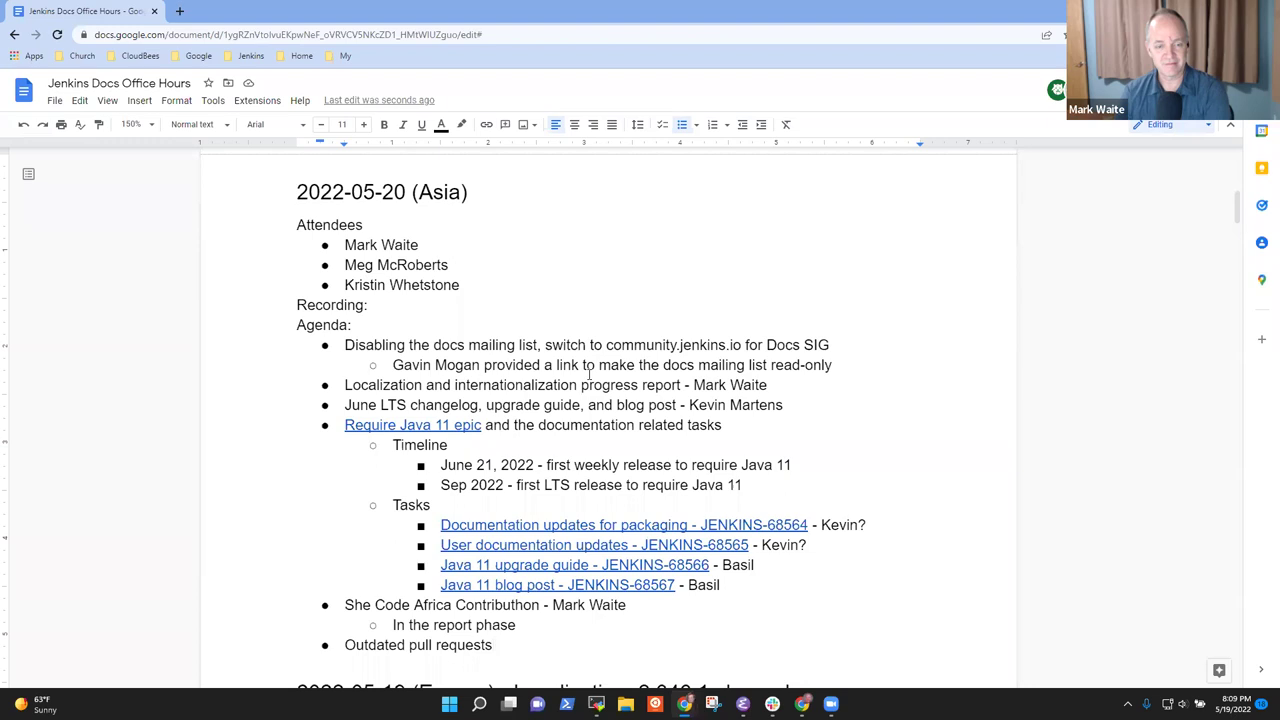
pyautogui.press('Up')
pyautogui.press('Up')
pyautogui.press('Up')
pyautogui.press('Up')
pyautogui.press('Up')
pyautogui.press('Up')
pyautogui.press('Up')
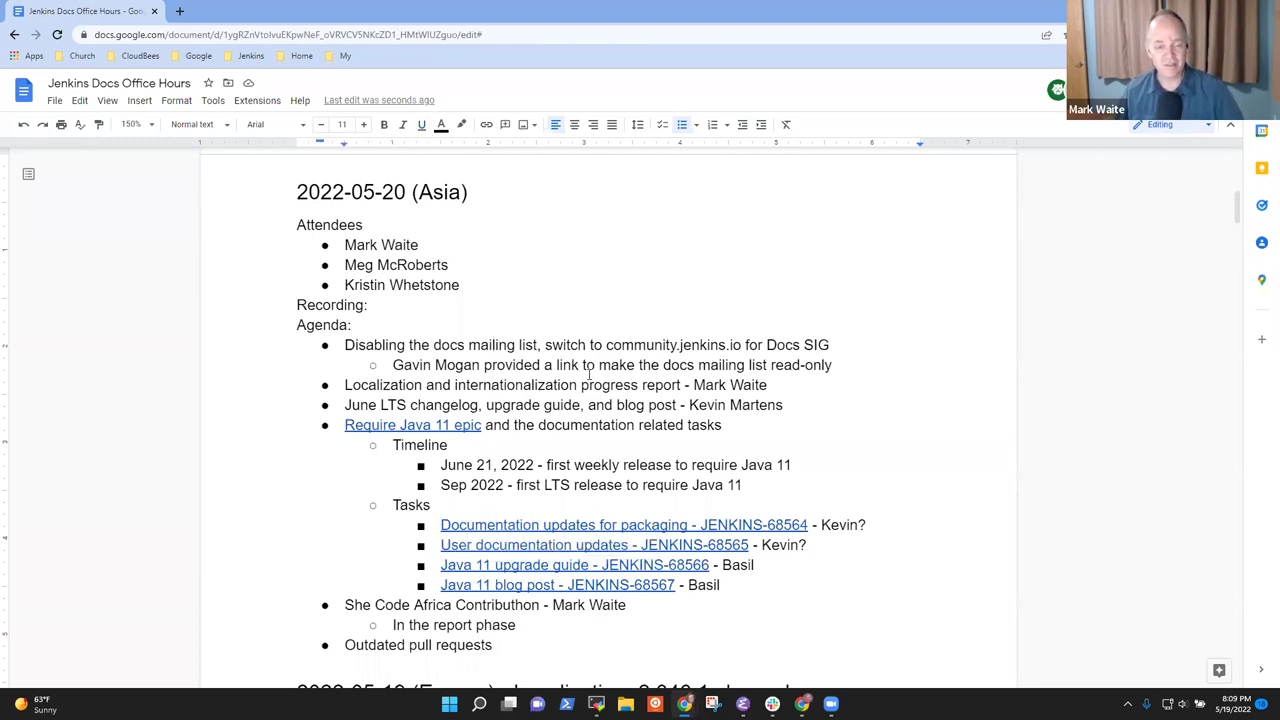
pyautogui.hotkey('shift', 'End')
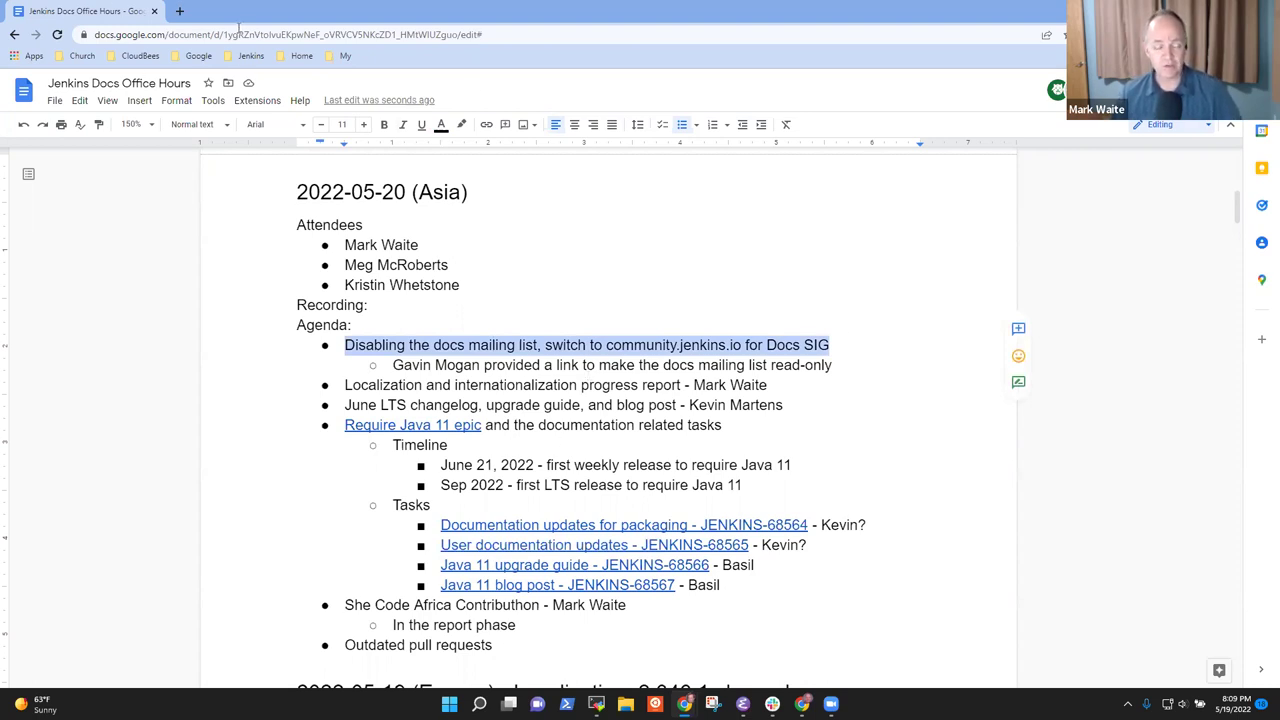
# Open the Jenkins Documentation group in Google Groups from the Google bookmarks
pyautogui.click(180, 11)
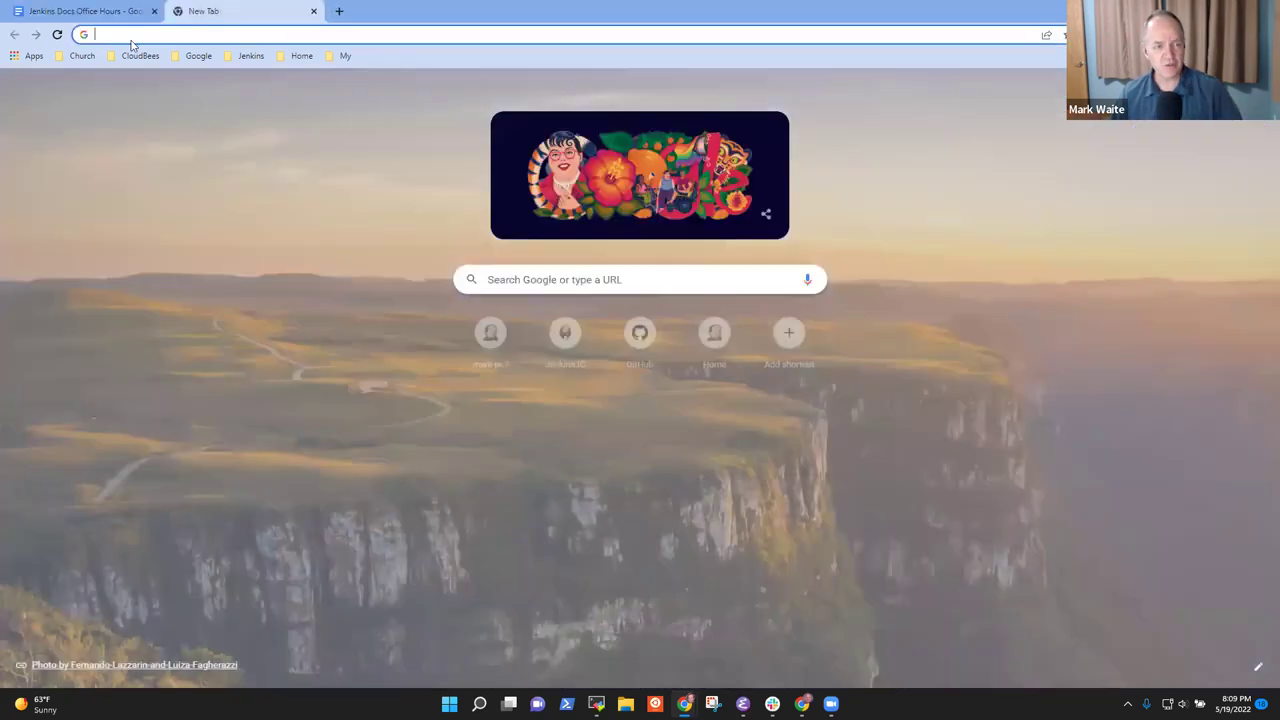
pyautogui.click(198, 56)
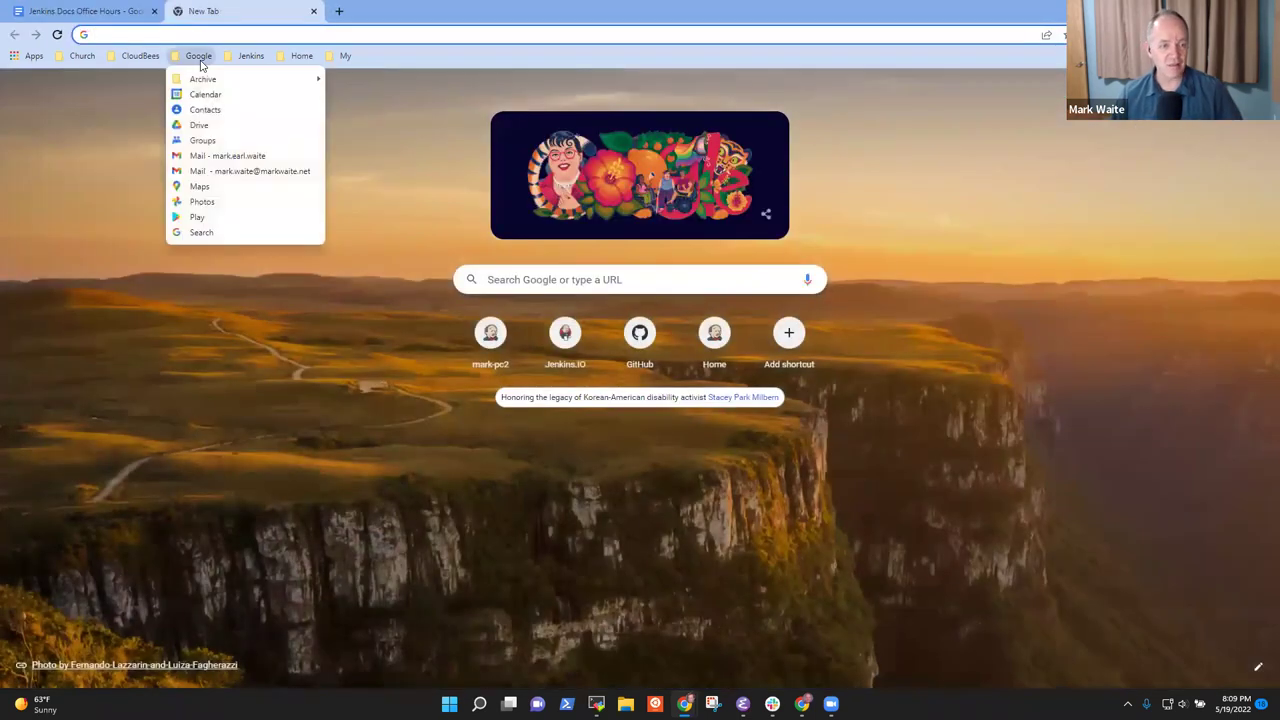
pyautogui.click(200, 140)
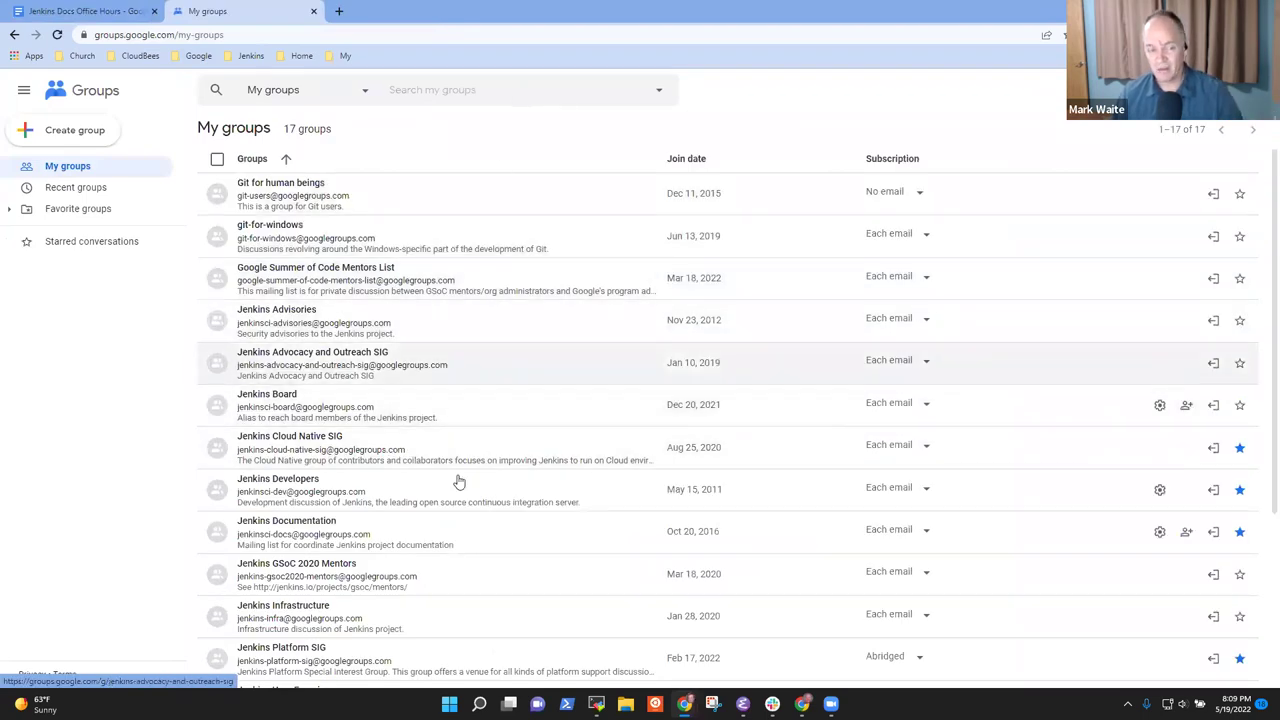
pyautogui.click(333, 524)
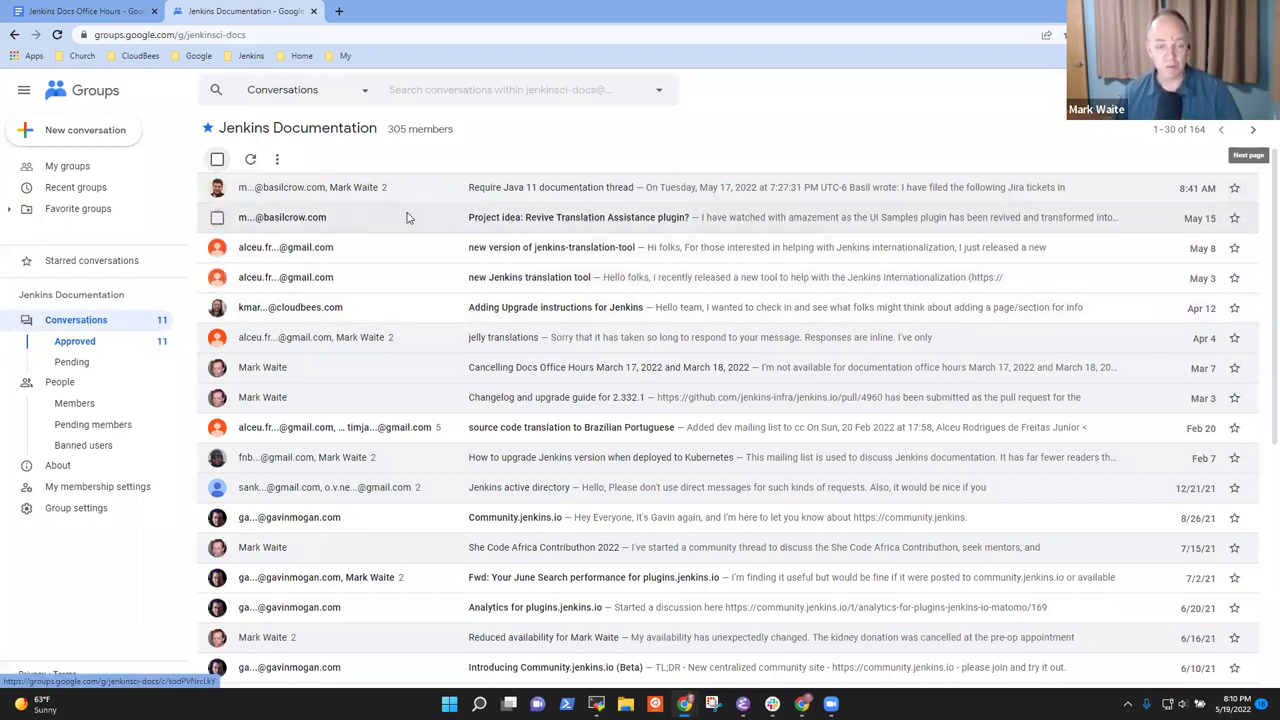
# Read the Translation Assistance plugin, translation-tool version and translation-tool announcement threads
pyautogui.click(512, 222)
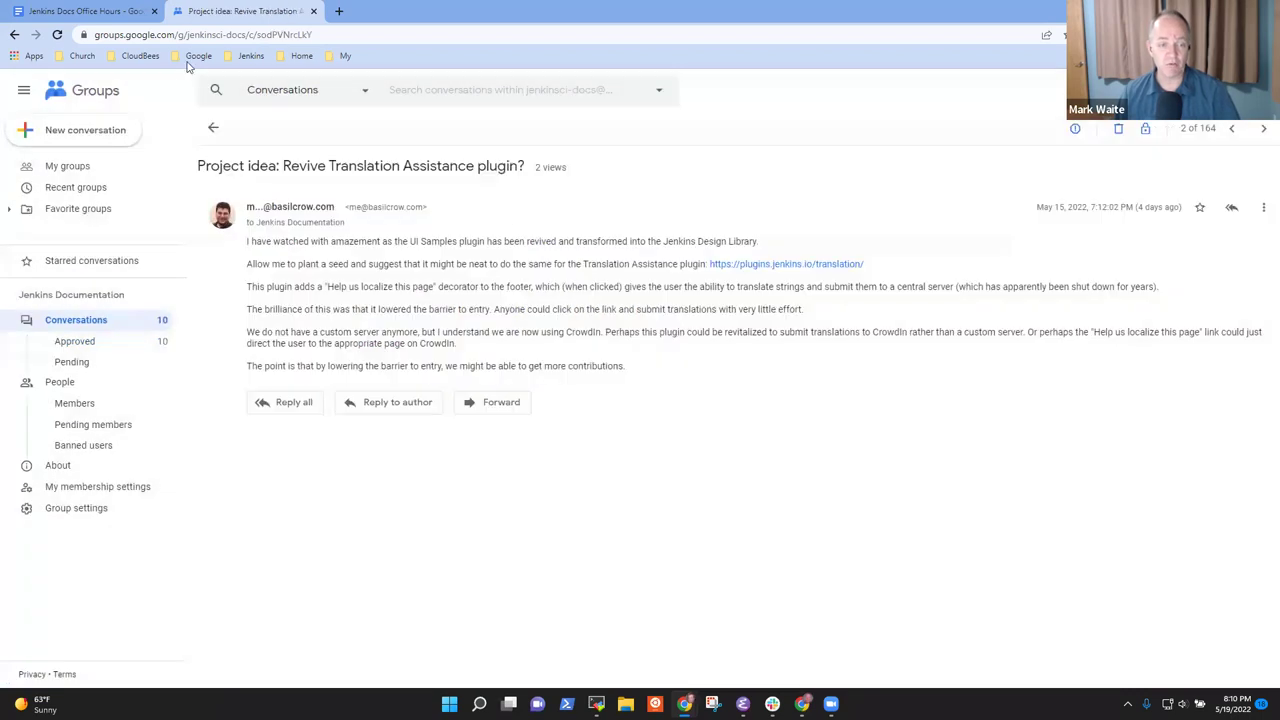
pyautogui.click(213, 122)
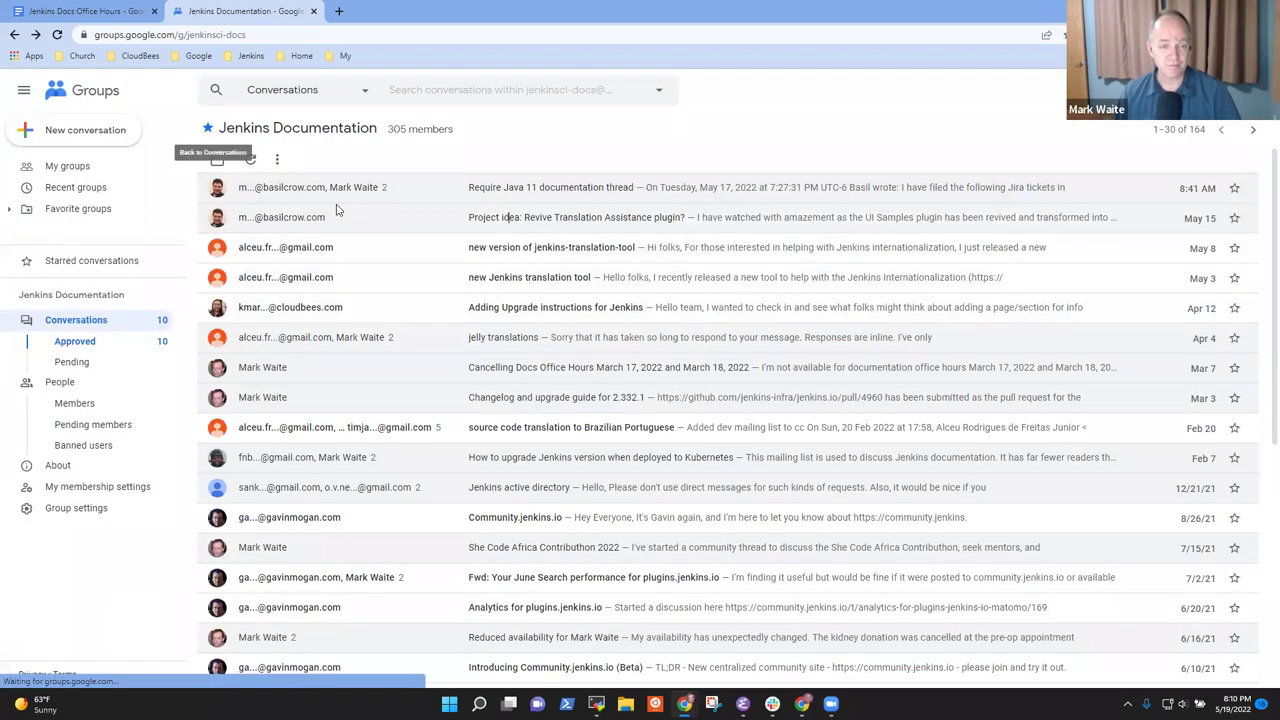
pyautogui.click(560, 253)
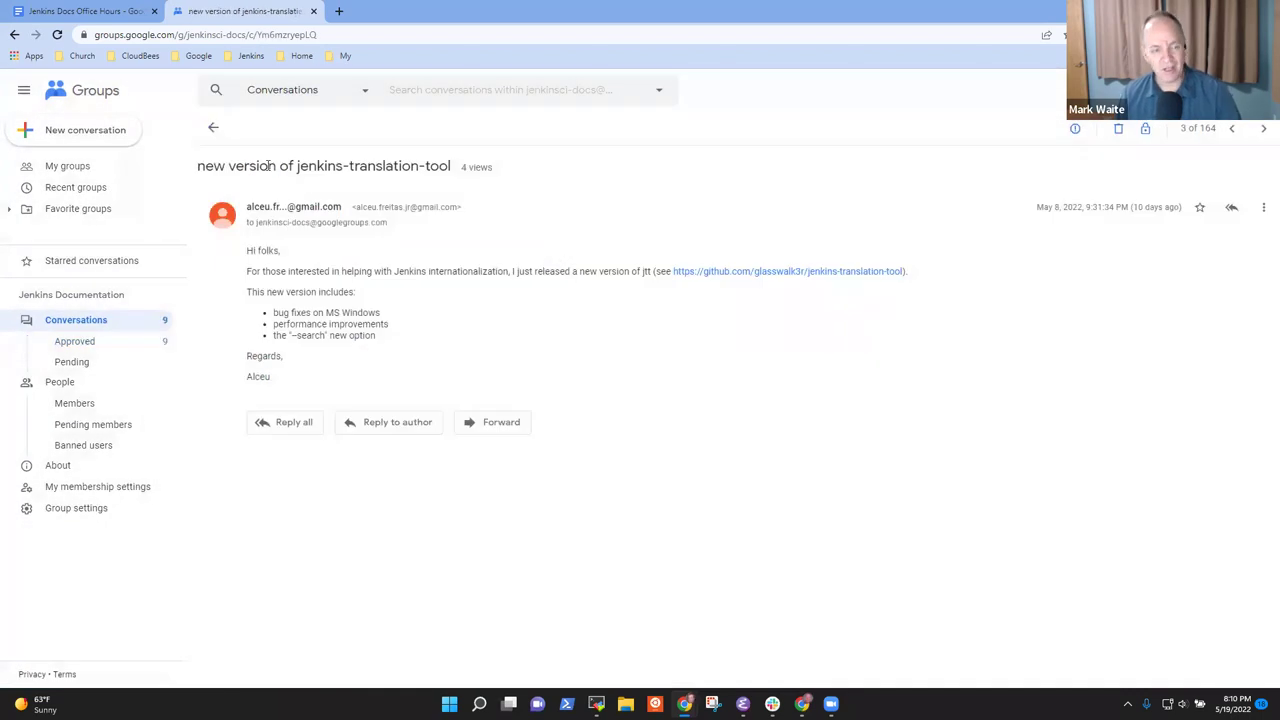
pyautogui.click(213, 128)
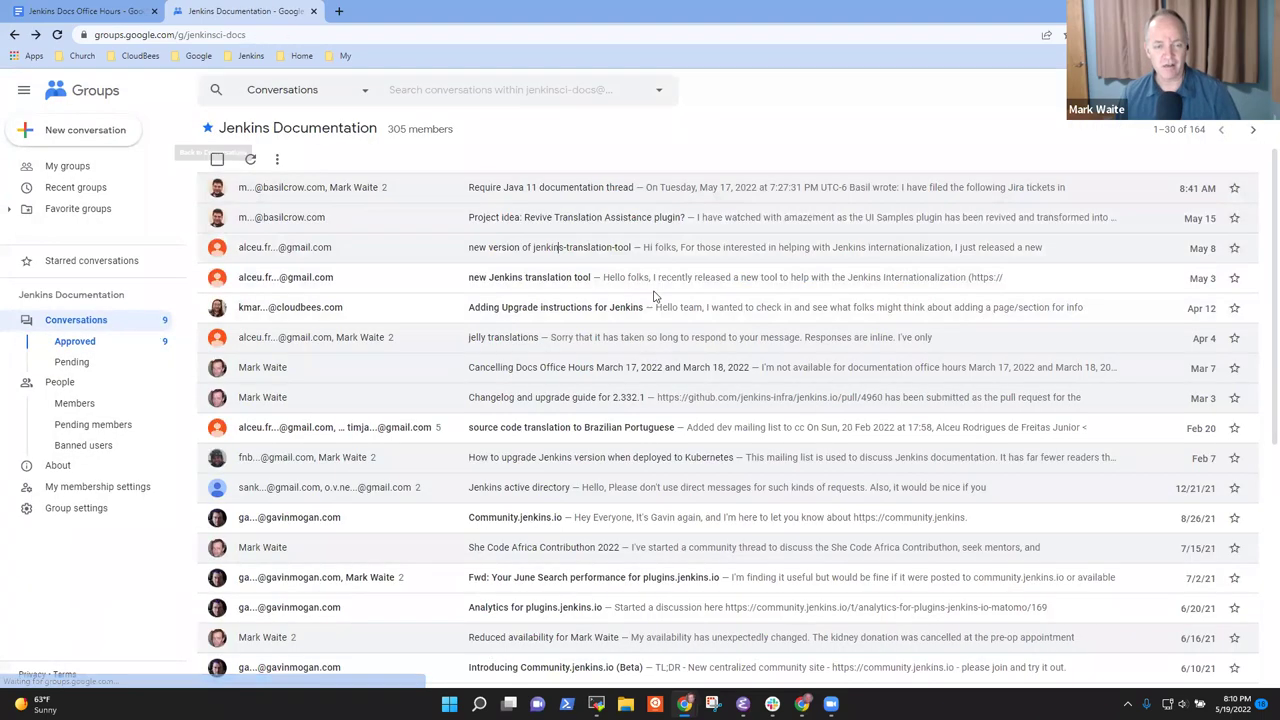
pyautogui.click(538, 280)
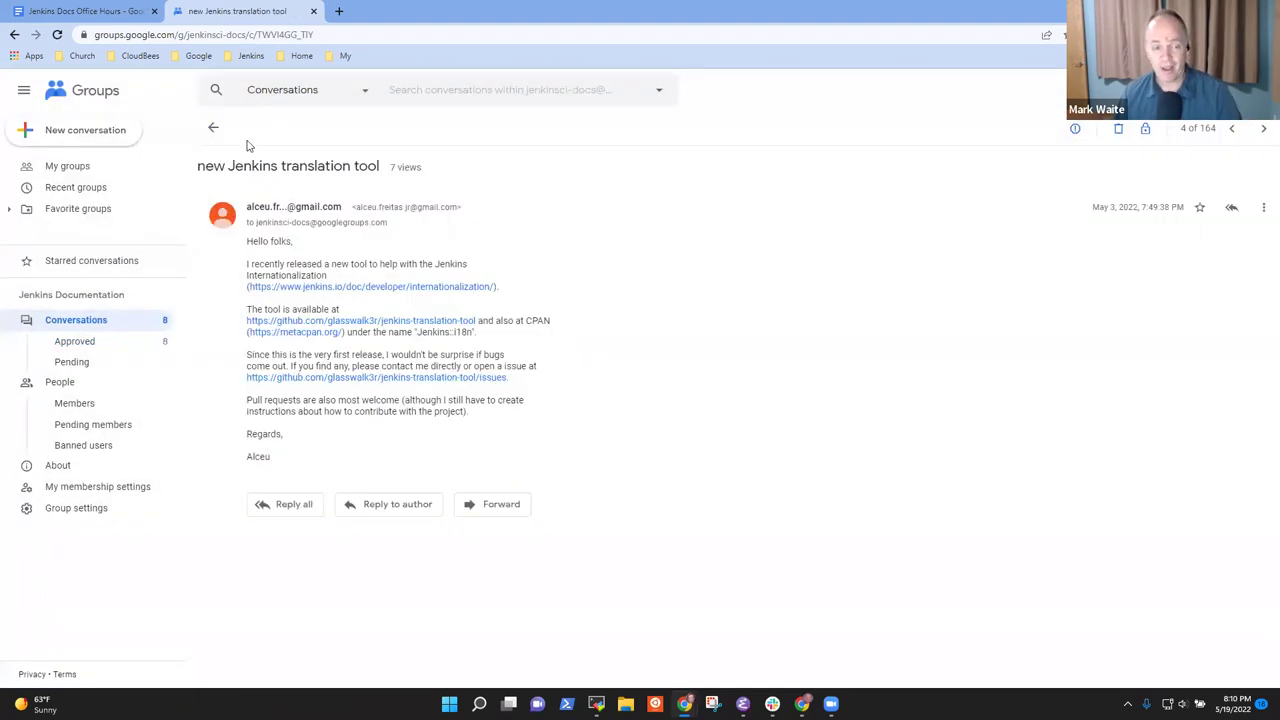
pyautogui.click(213, 130)
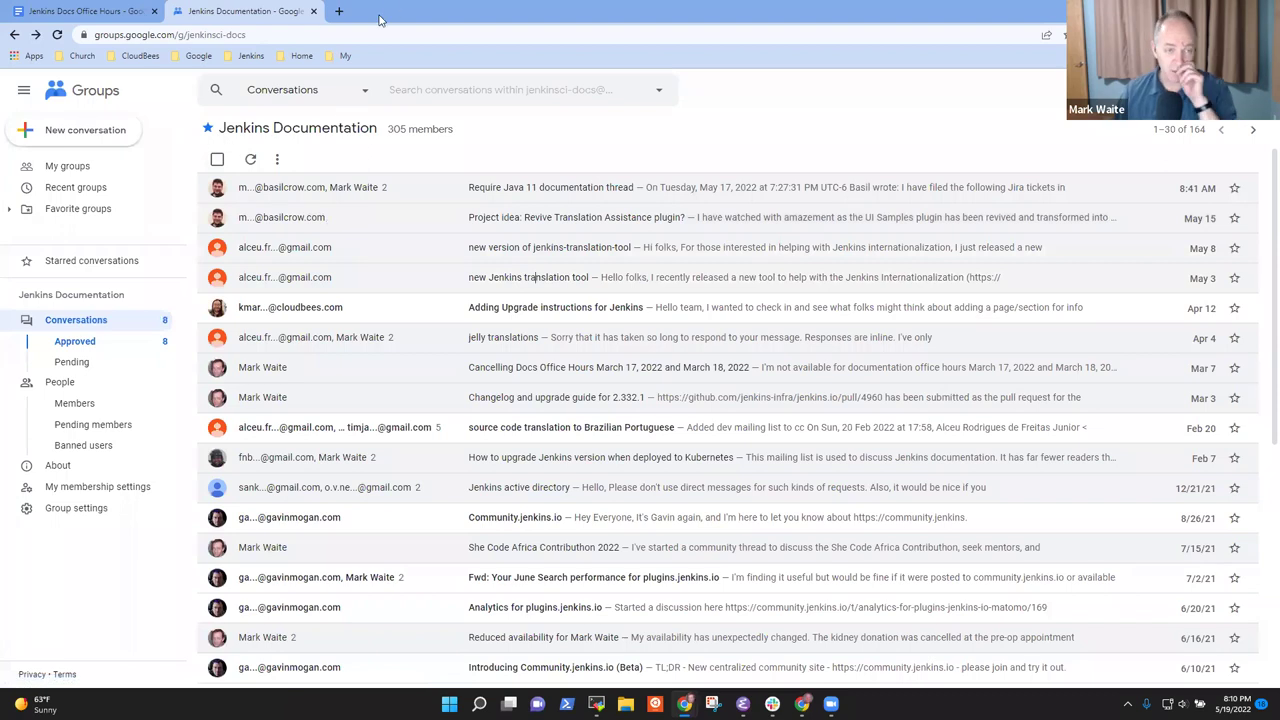
pyautogui.click(339, 11)
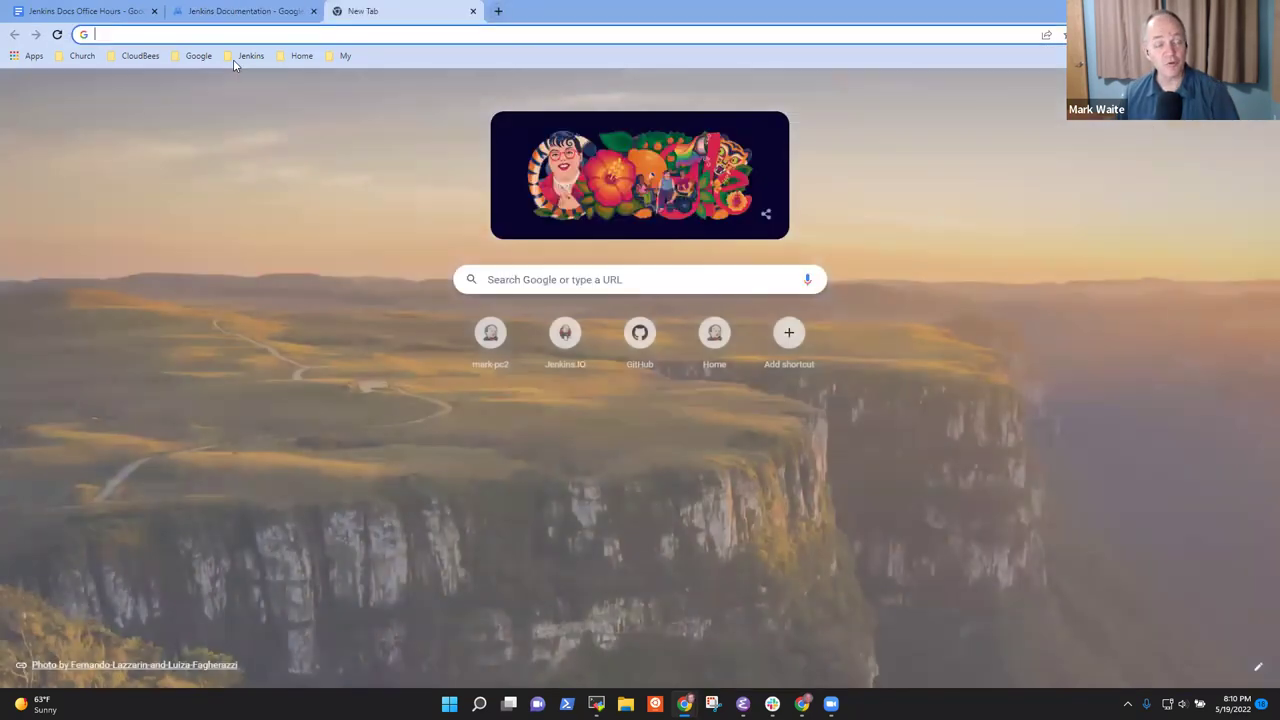
pyautogui.click(237, 59)
# Search community.jenkins.io for 'sig-docs' and list all sig-docs topics via the May 13 office hours post
pyautogui.press('Escape')
pyautogui.click(292, 113)
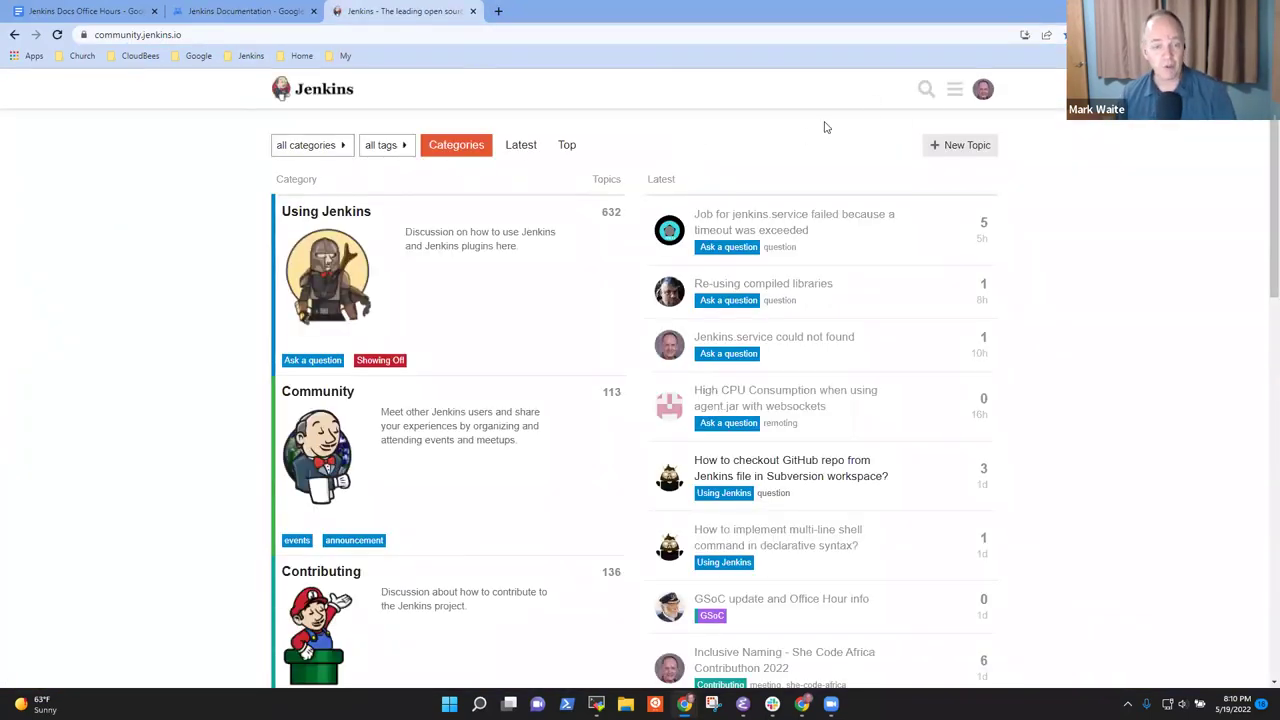
pyautogui.click(926, 89)
pyautogui.write('sig-docs')
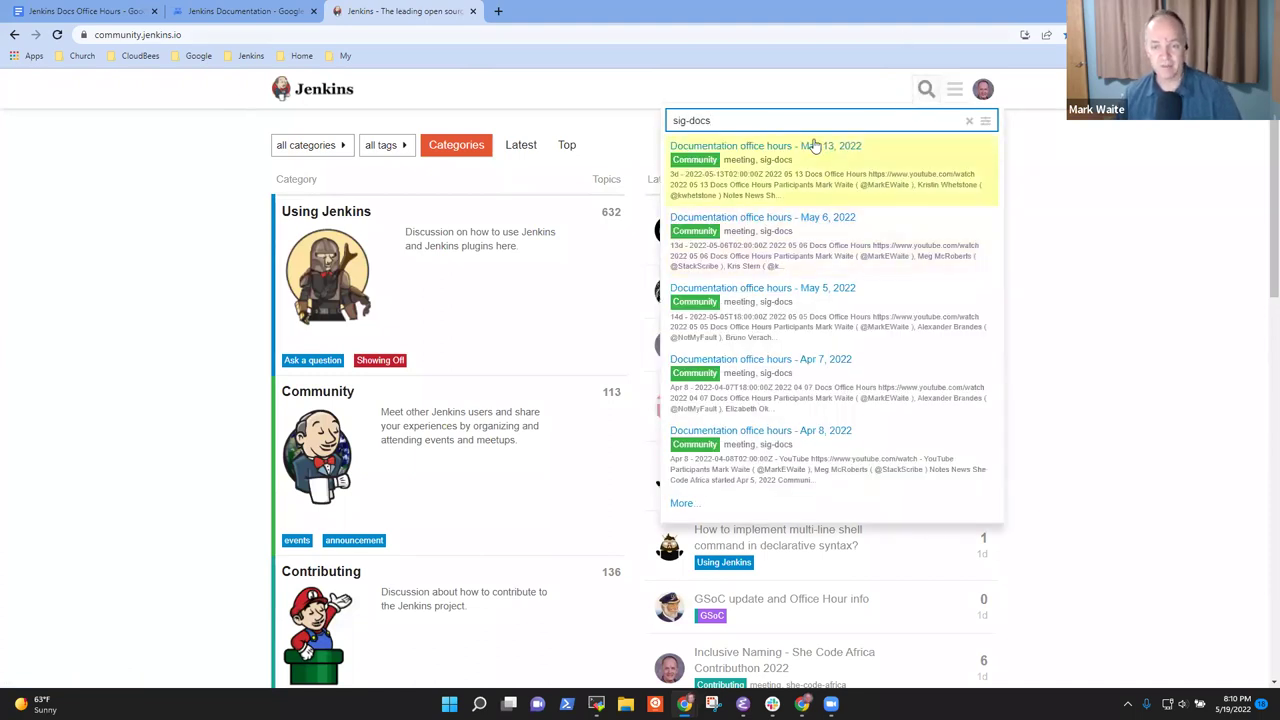
pyautogui.click(814, 143)
pyautogui.click(386, 164)
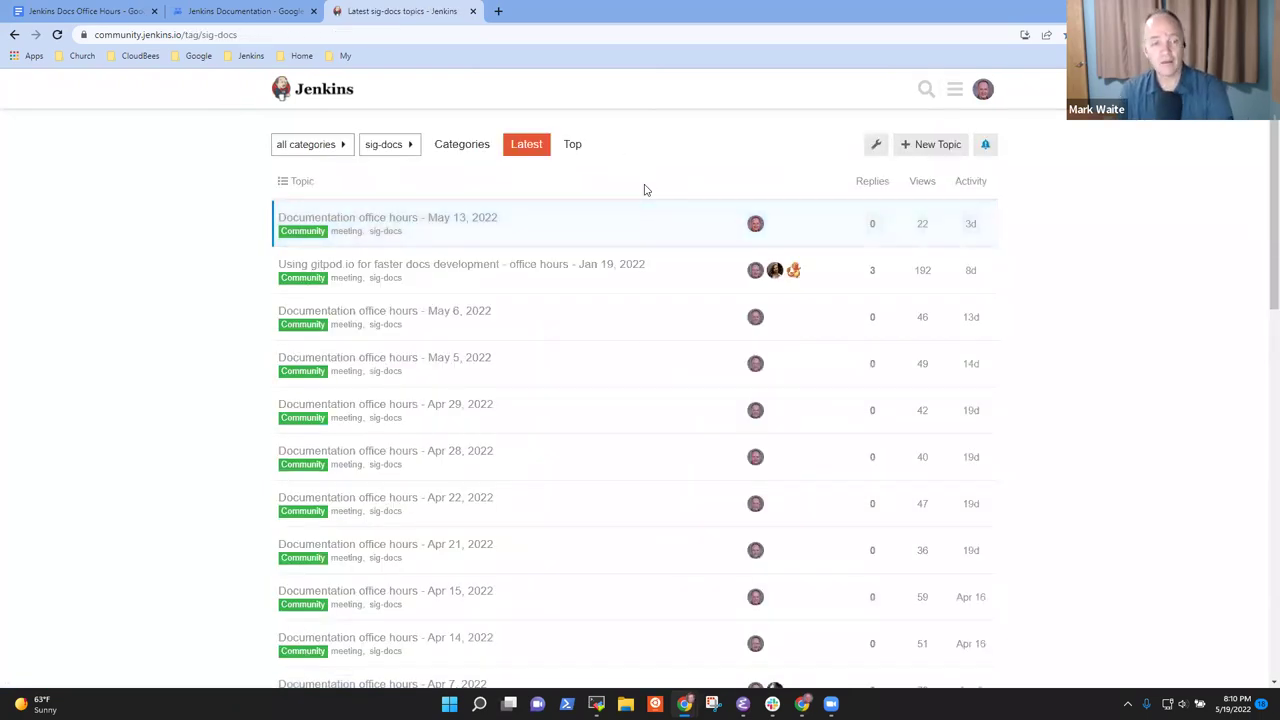
pyautogui.click(254, 10)
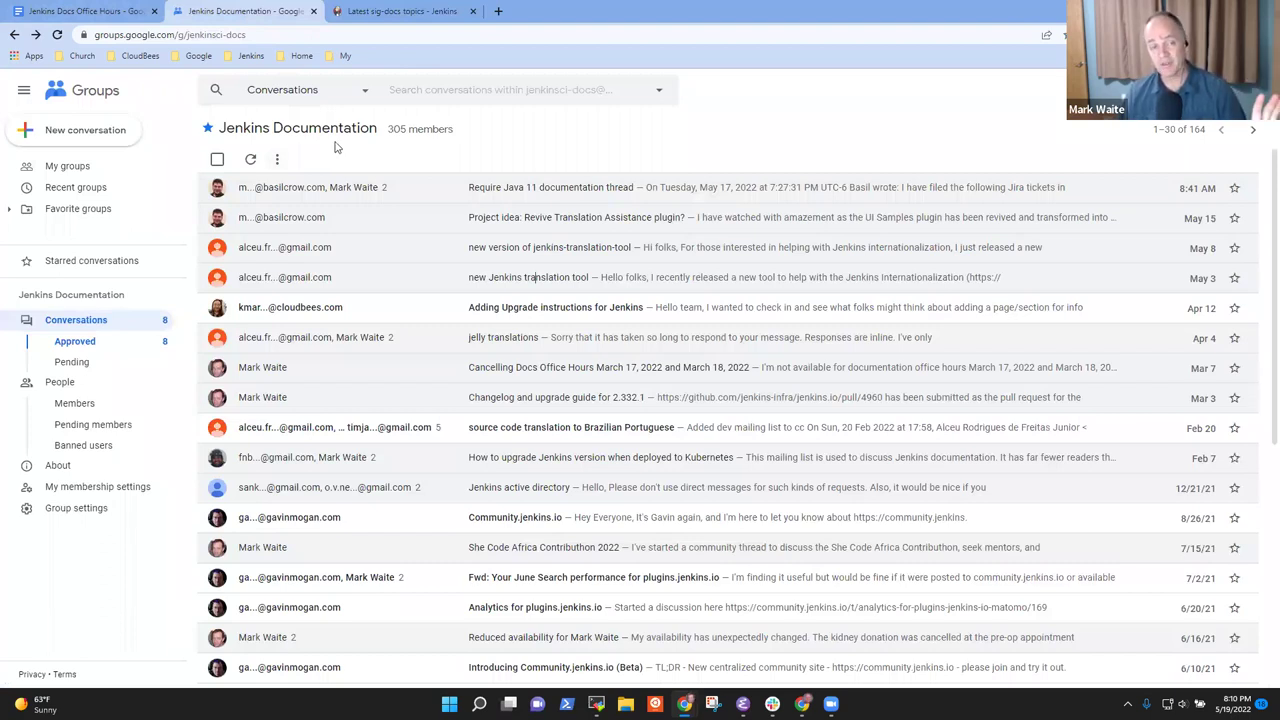
# Copy the URL of the sig-docs topic list
pyautogui.click(410, 12)
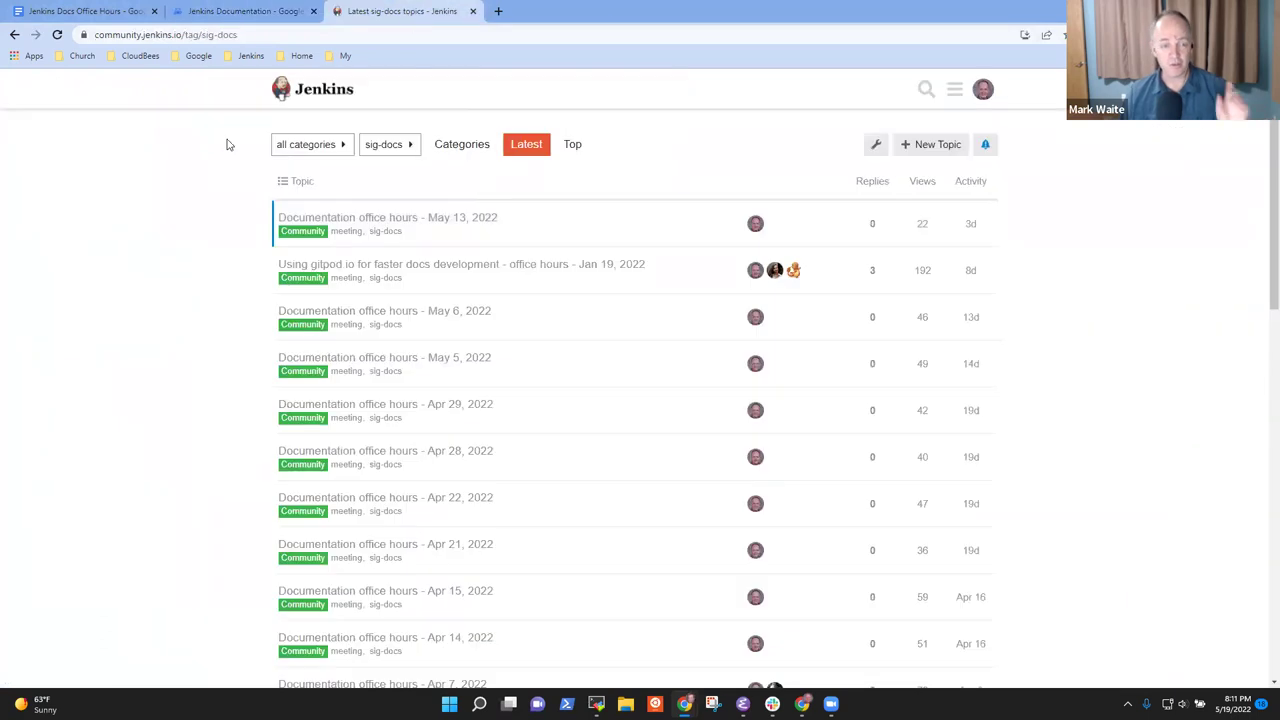
pyautogui.click(262, 35)
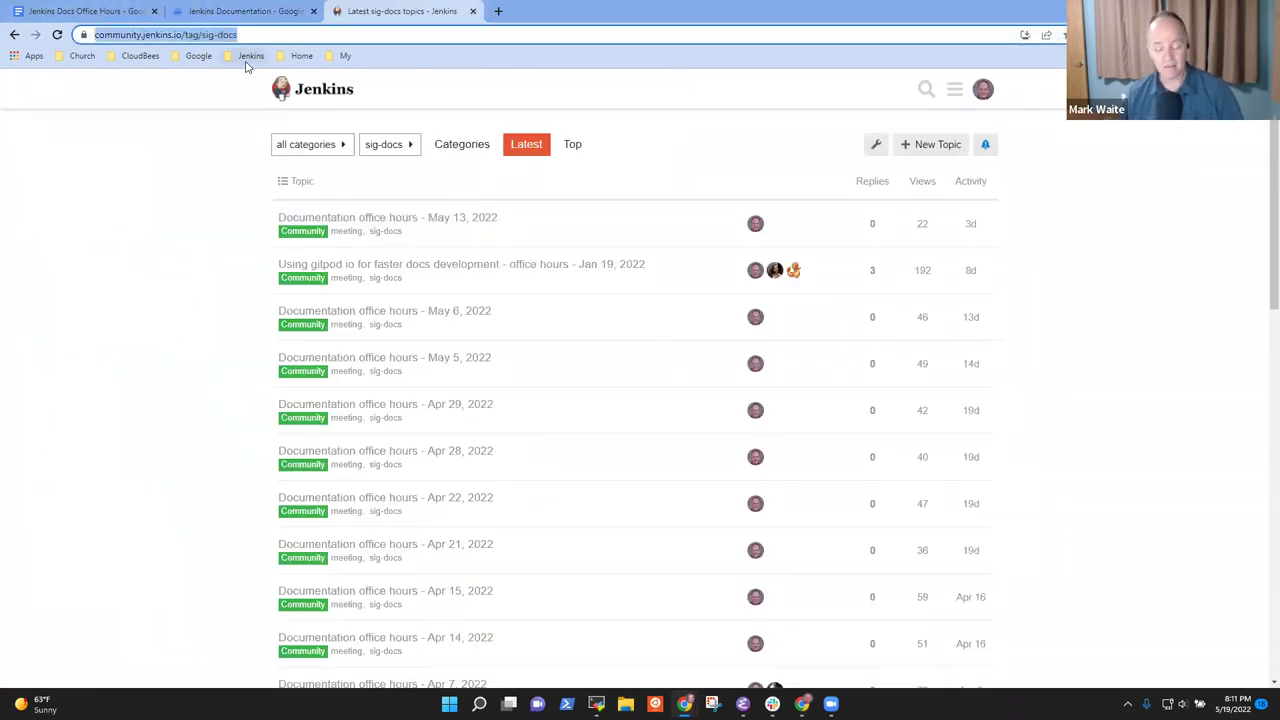
pyautogui.hotkey('ctrl', 'c')
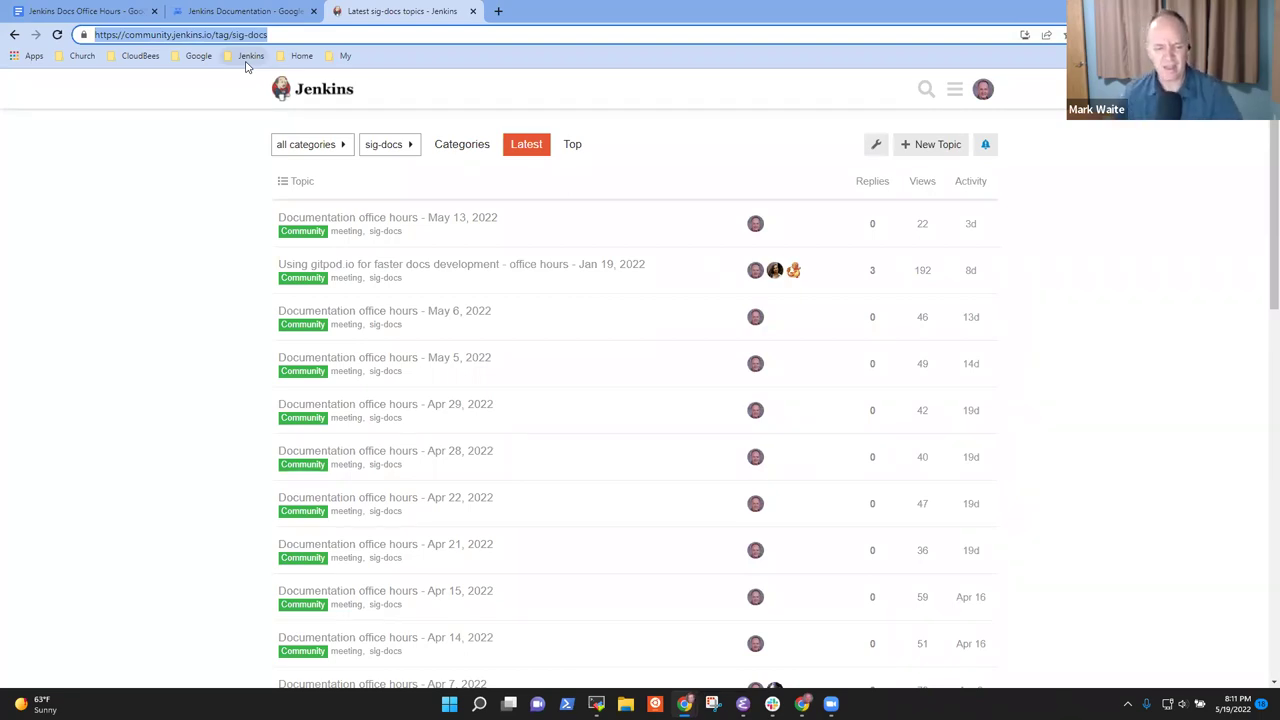
pyautogui.click(240, 11)
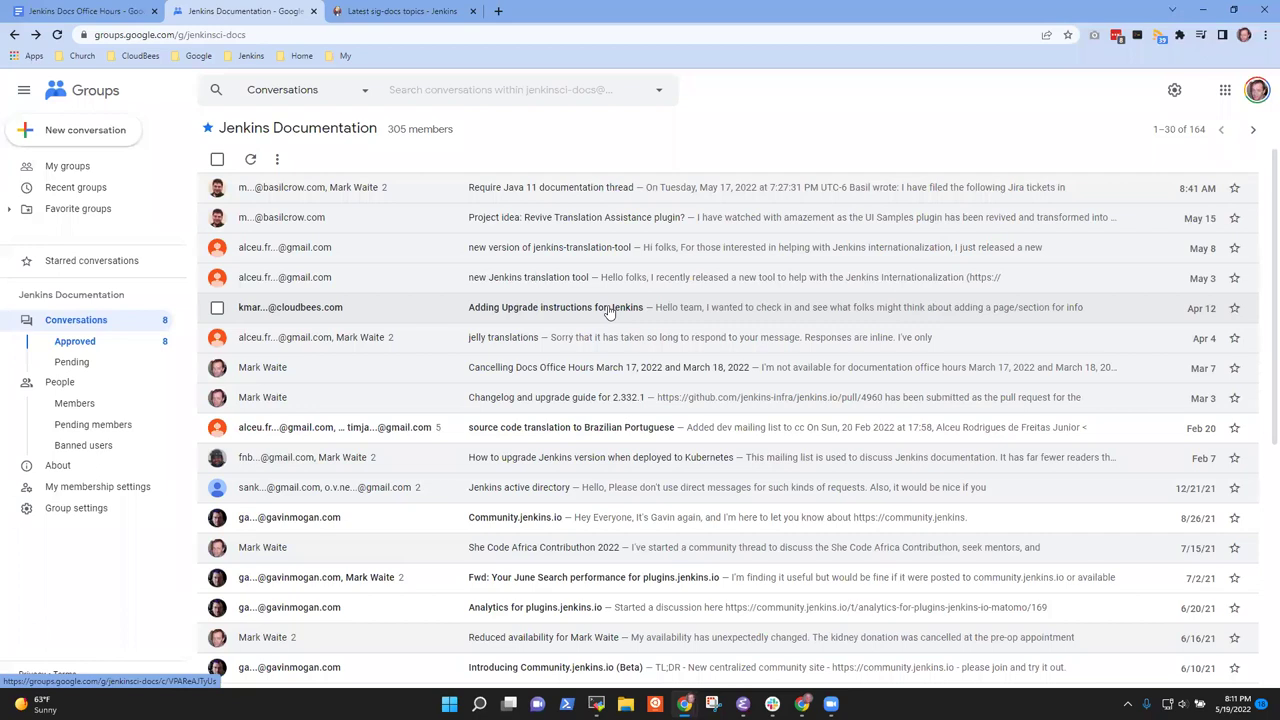
# Compare the Jenkins Documentation group with the sig-docs topics, then return to the read-only link note
pyautogui.click(432, 12)
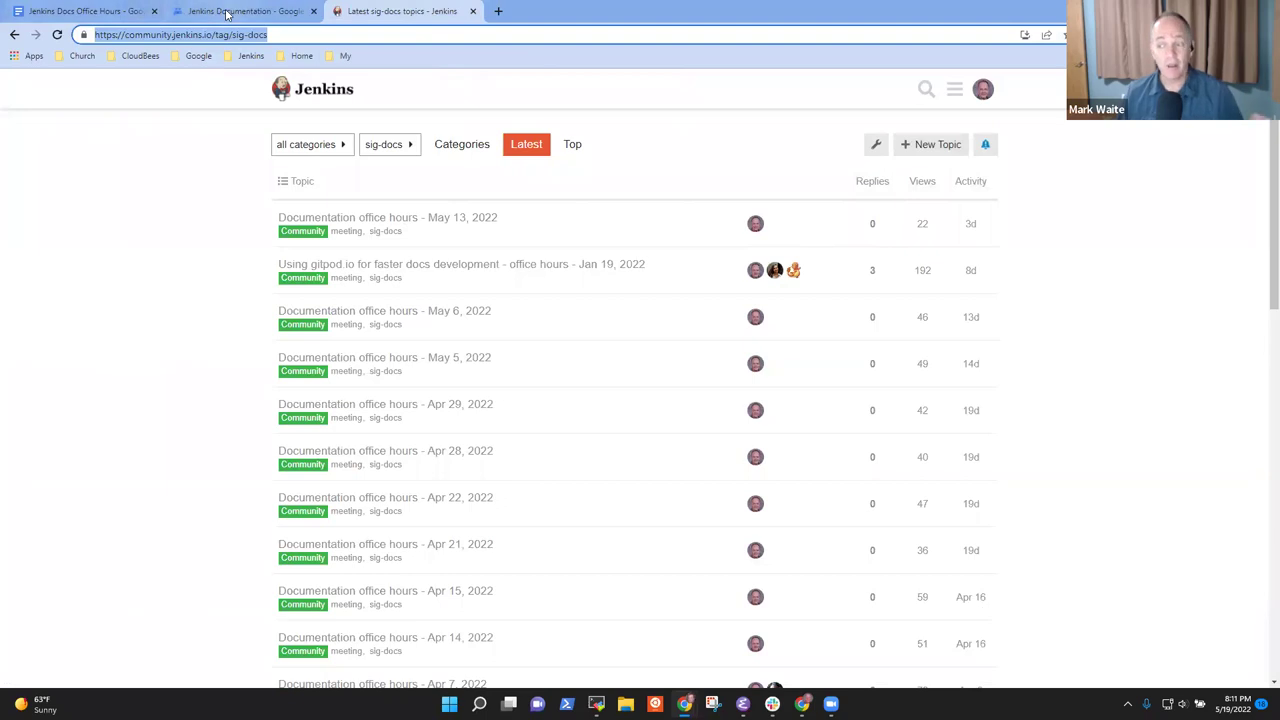
pyautogui.click(255, 12)
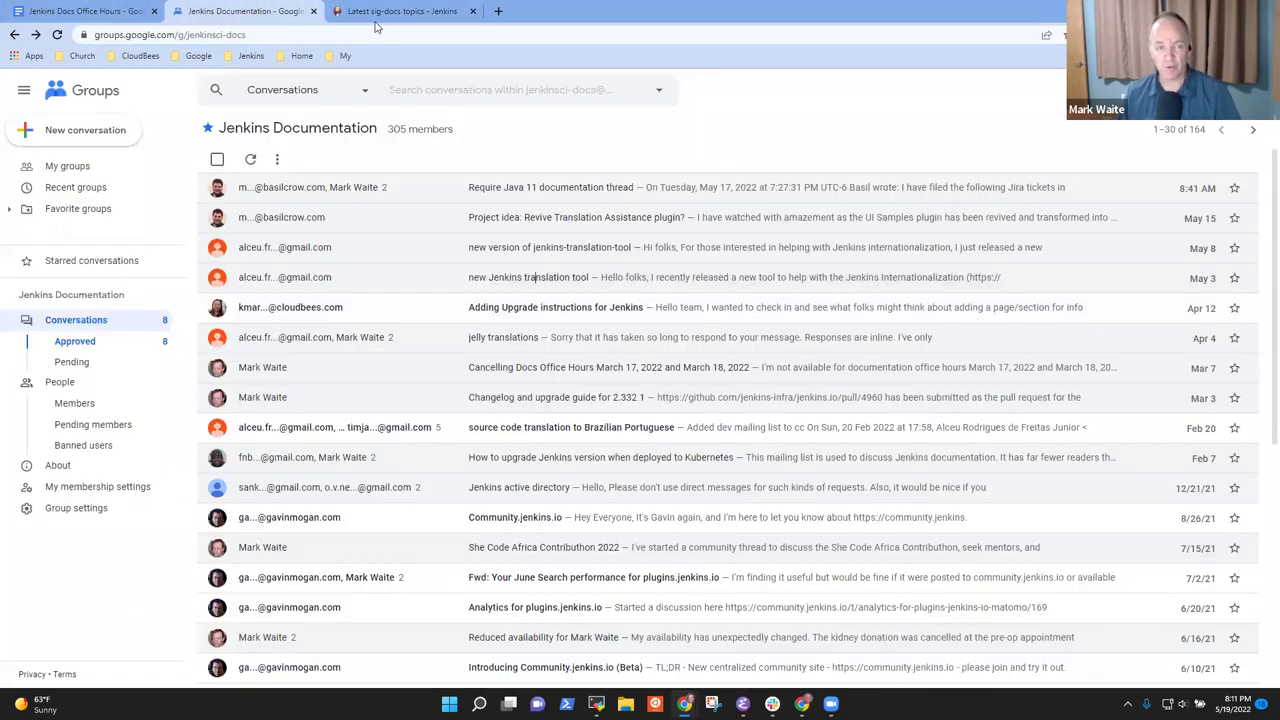
pyautogui.moveTo(478, 141); pyautogui.dragTo(200, 120)
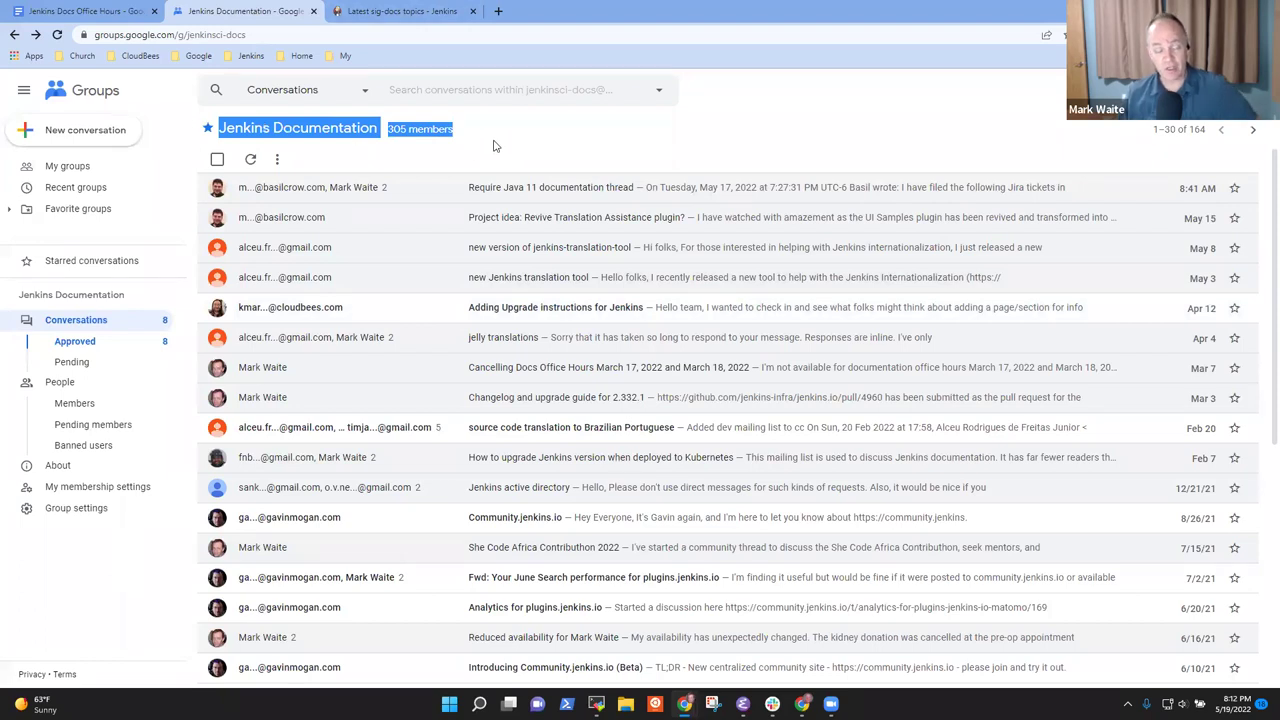
pyautogui.click(420, 14)
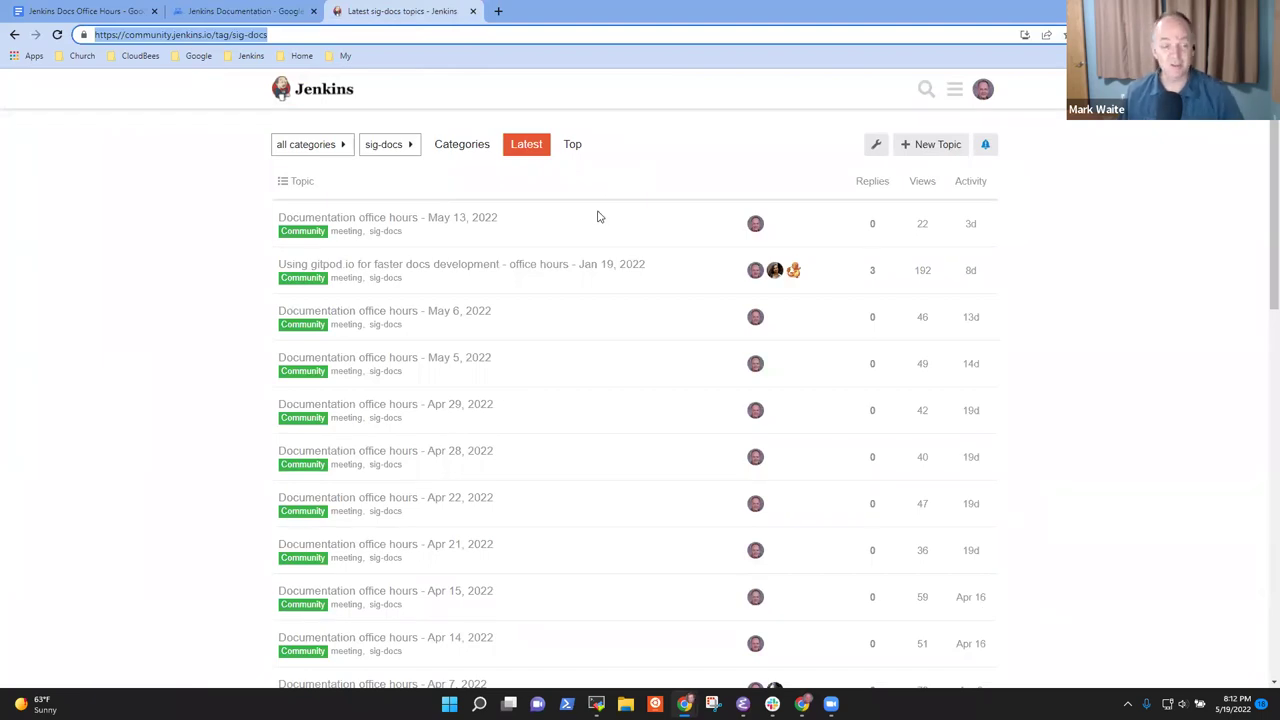
pyautogui.click(100, 12)
pyautogui.click(522, 368)
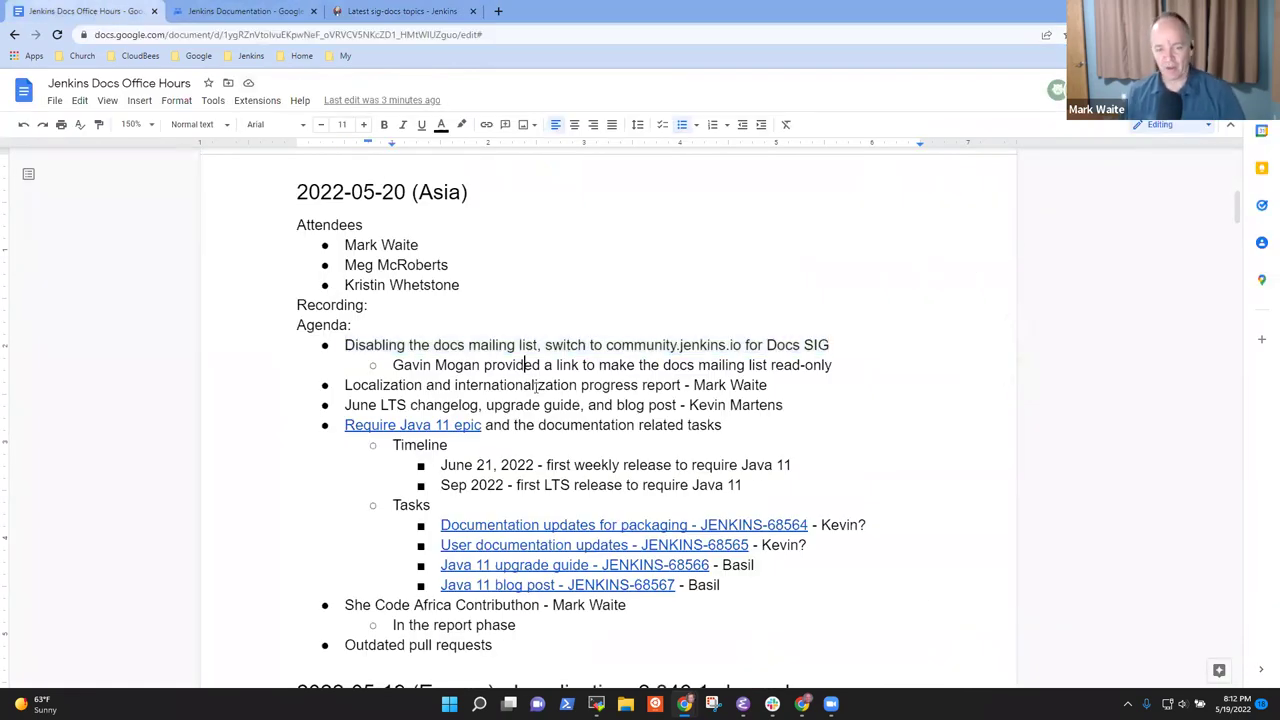
# Add a sub-bullet stating both other attendees confirmed their agreement
pyautogui.press('Return')
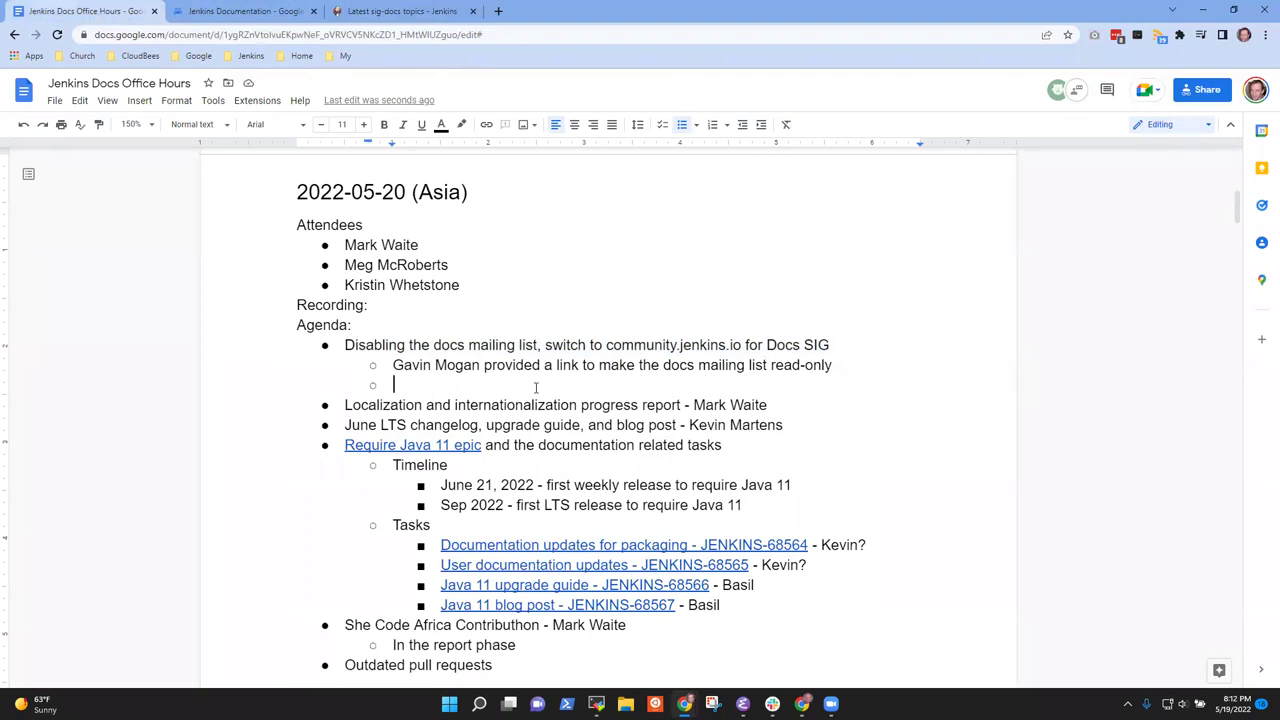
pyautogui.write('Confir')
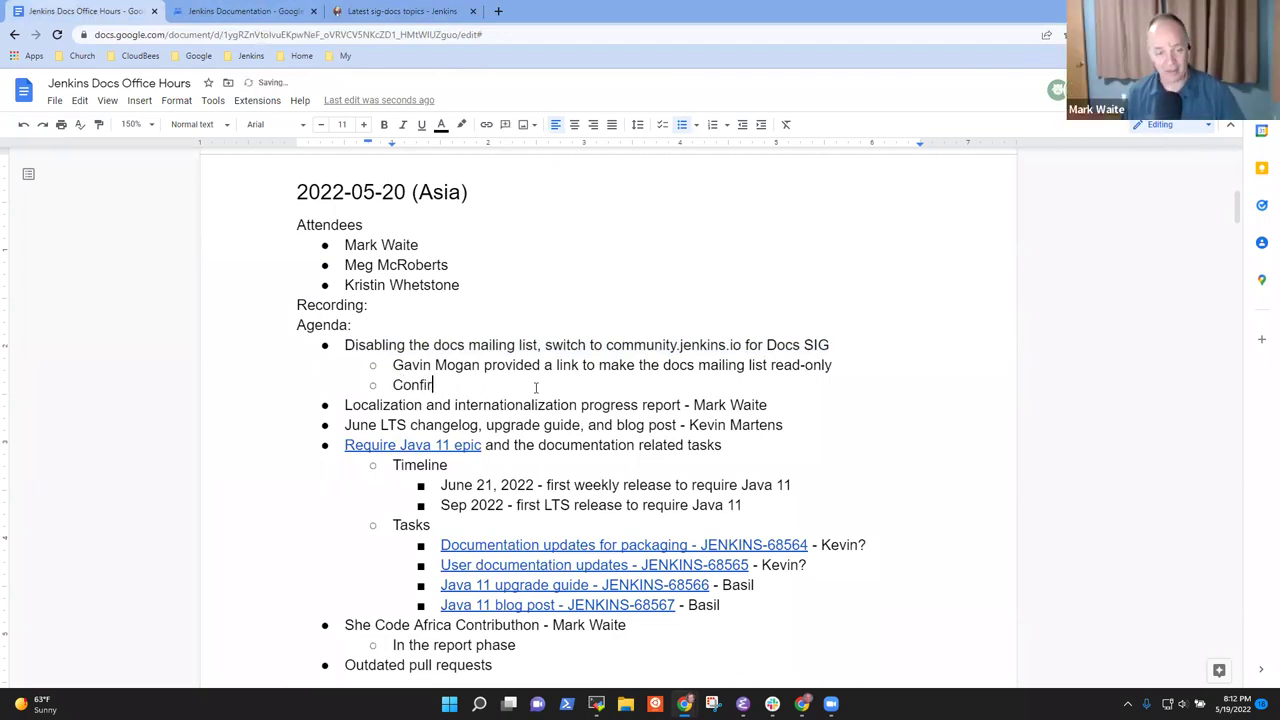
pyautogui.write('med agreed')
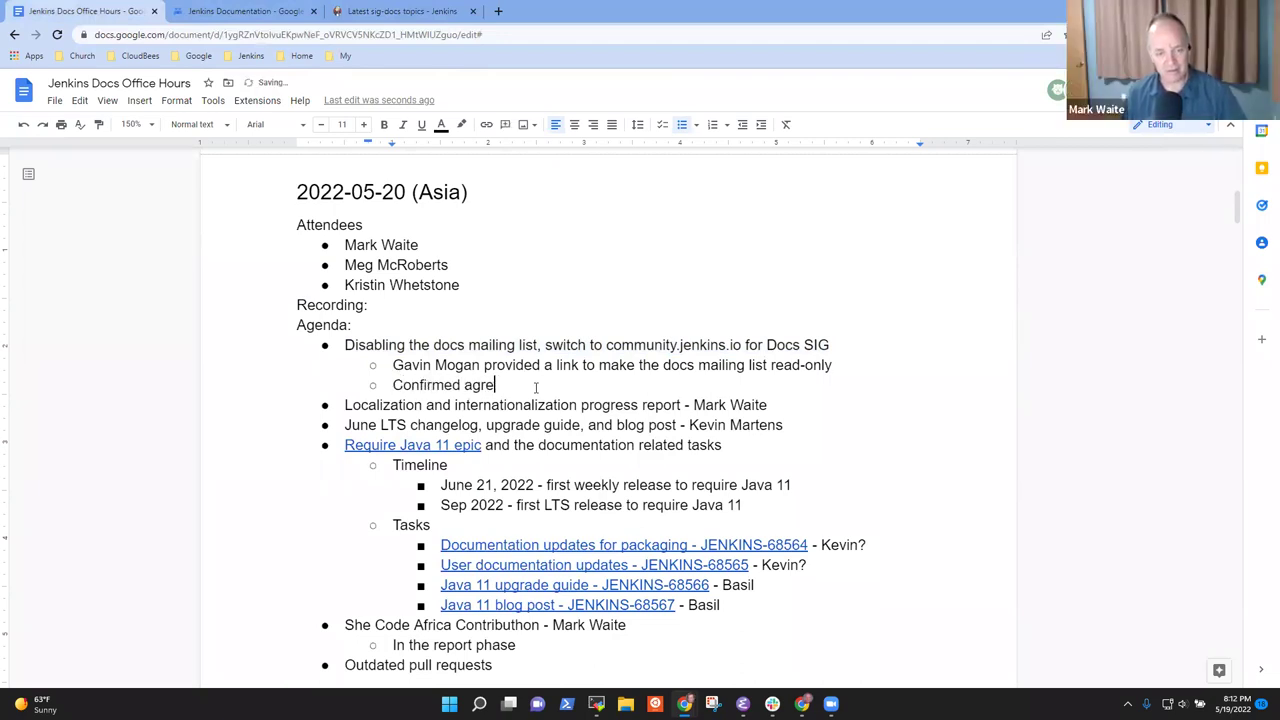
pyautogui.write('both')
pyautogui.press('BackSpace')
pyautogui.press('BackSpace')
pyautogui.write('th')
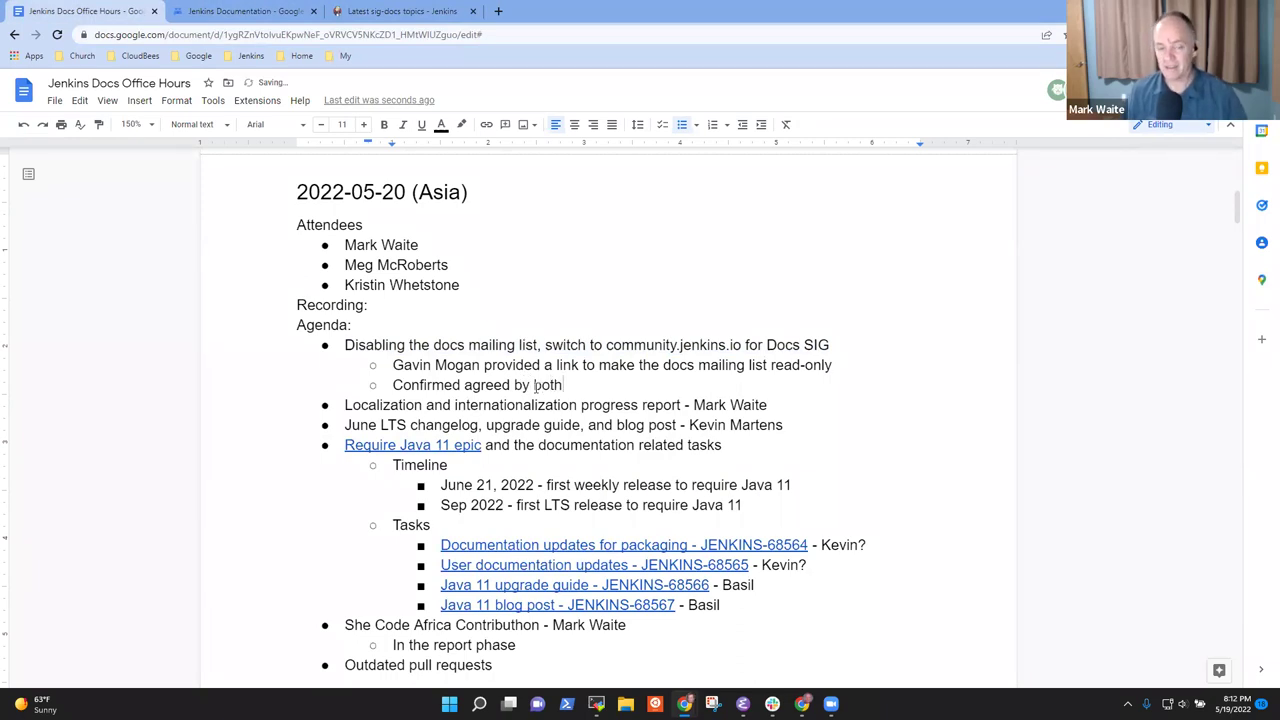
pyautogui.write(' Meg and Krist')
pyautogui.press('BackSpace')
pyautogui.press('BackSpace')
pyautogui.press('BackSpace')
pyautogui.press('BackSpace')
pyautogui.press('BackSpace')
pyautogui.write('ristin')
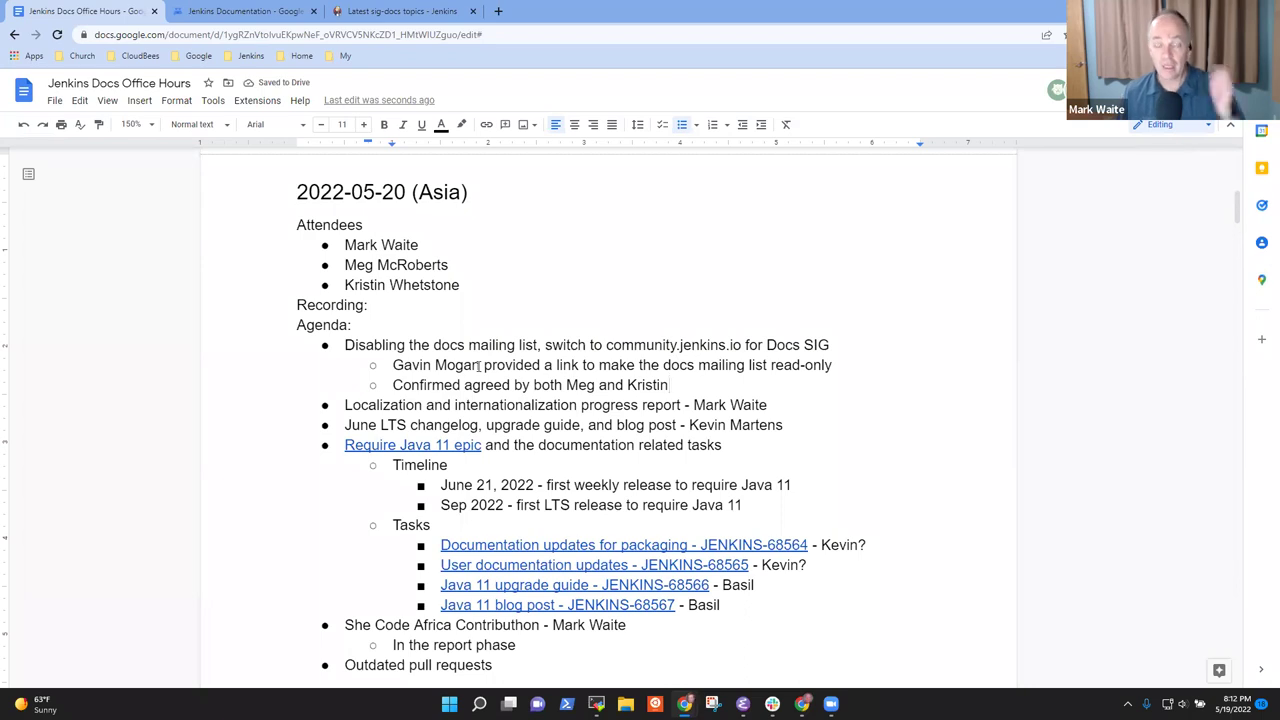
pyautogui.scroll(-5, 445, 436)
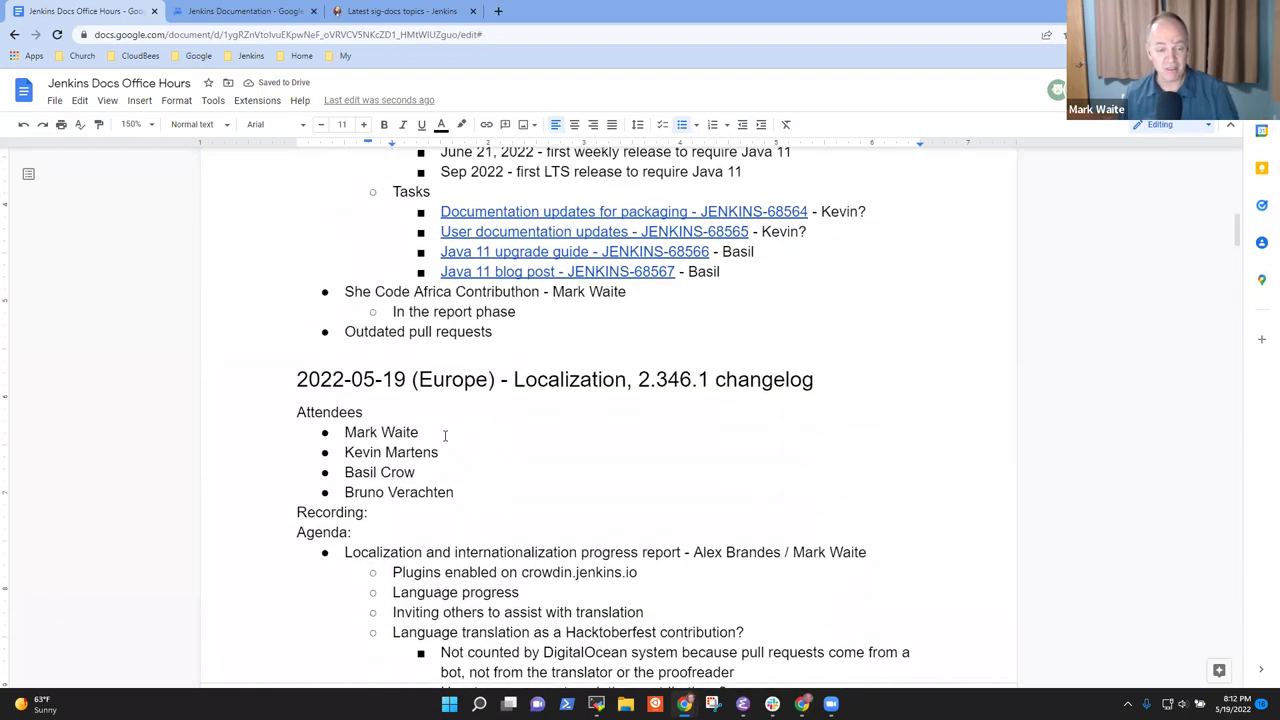
pyautogui.moveTo(455, 492); pyautogui.dragTo(346, 471)
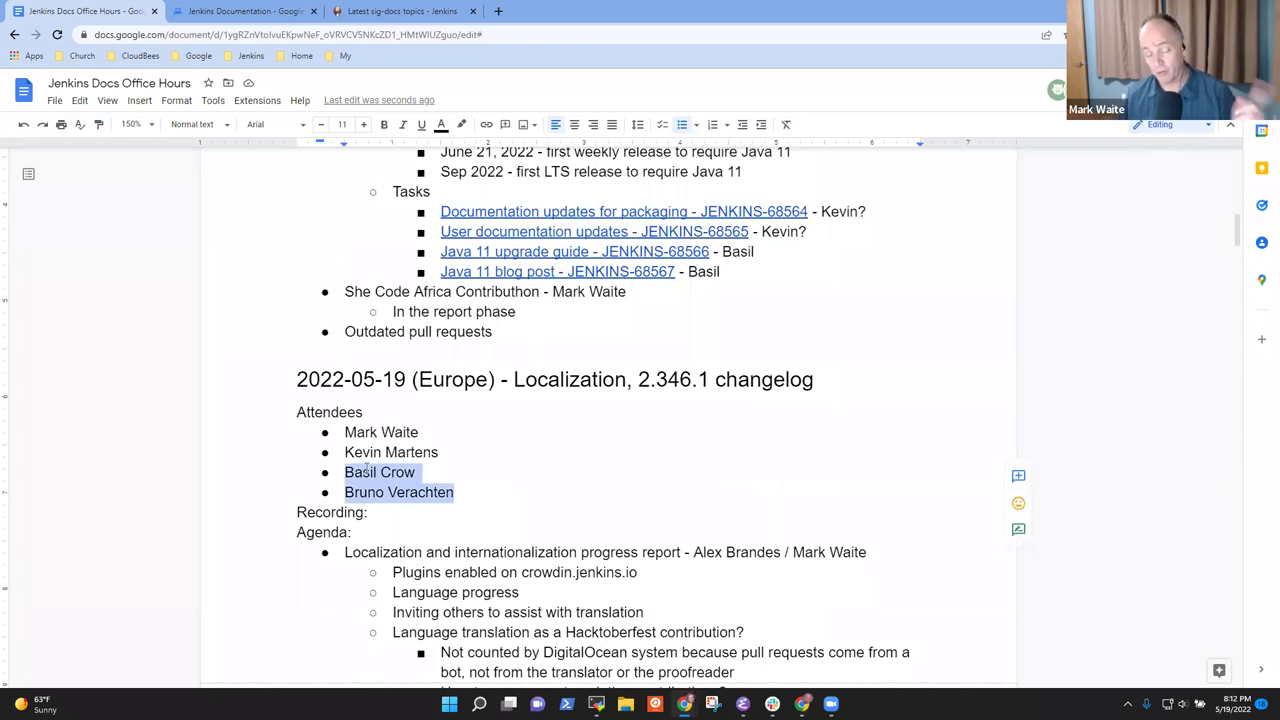
pyautogui.scroll(5, 597, 494)
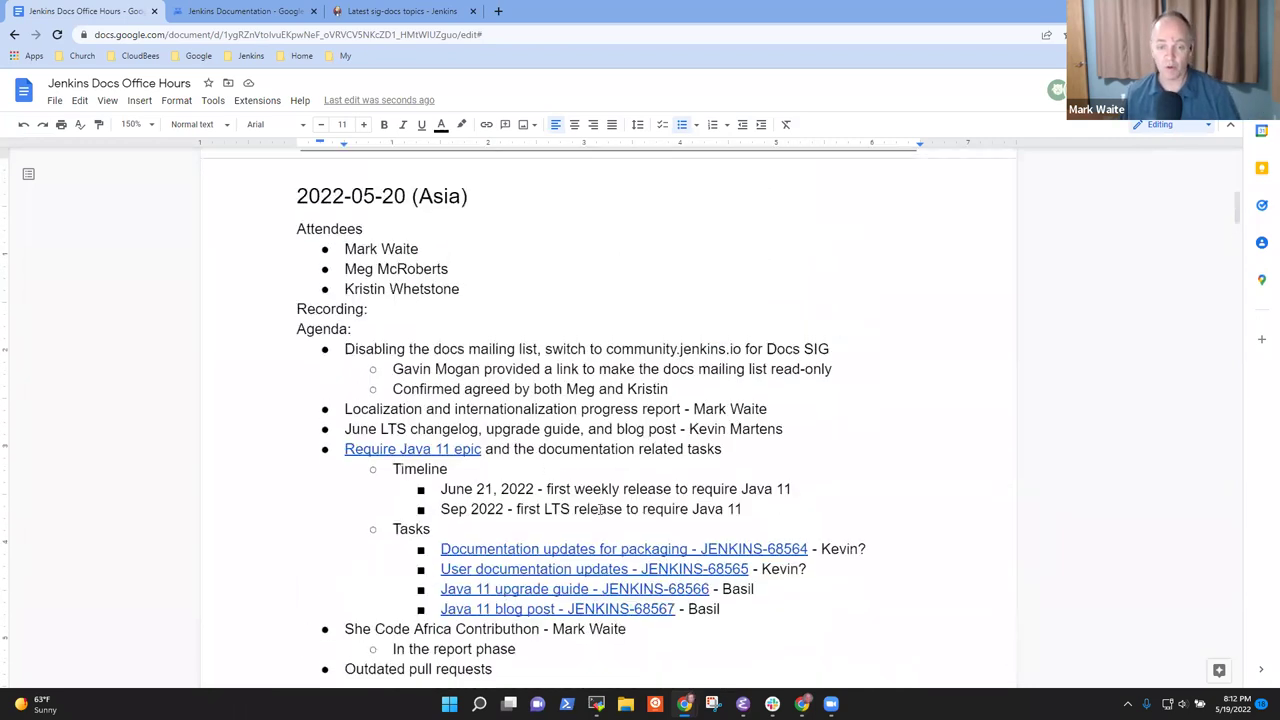
pyautogui.click(670, 510)
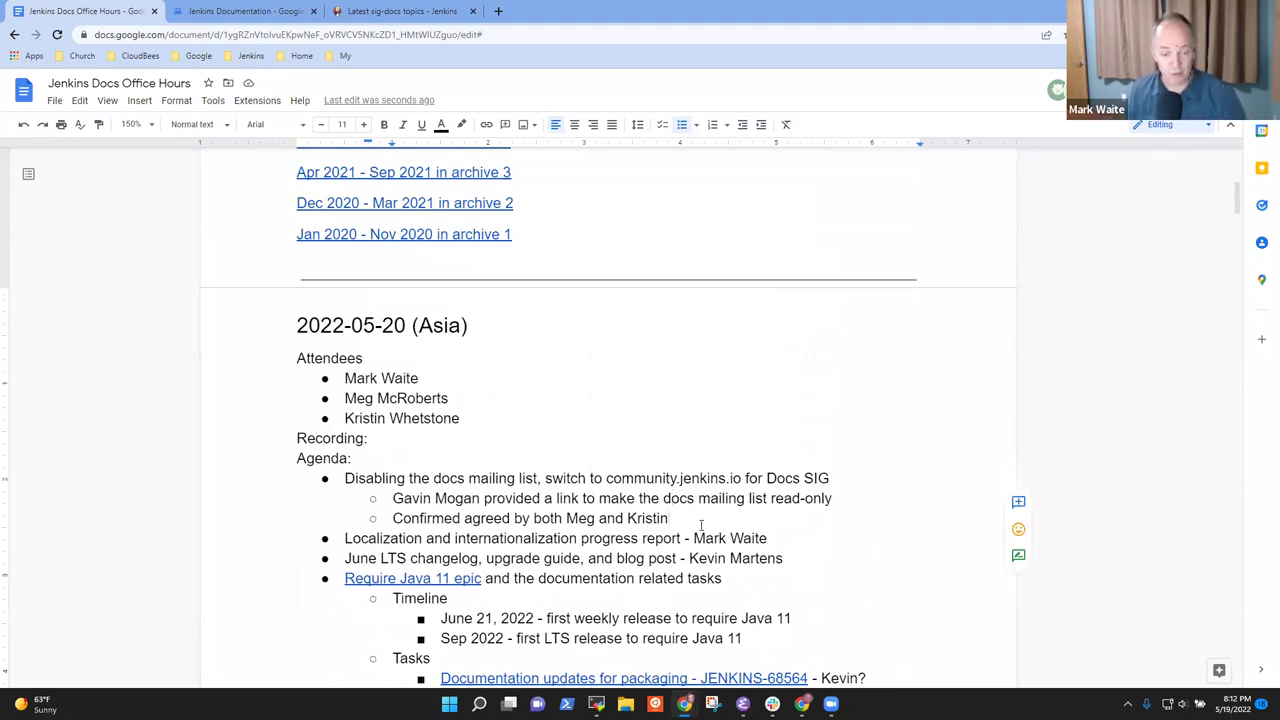
pyautogui.press('Right')
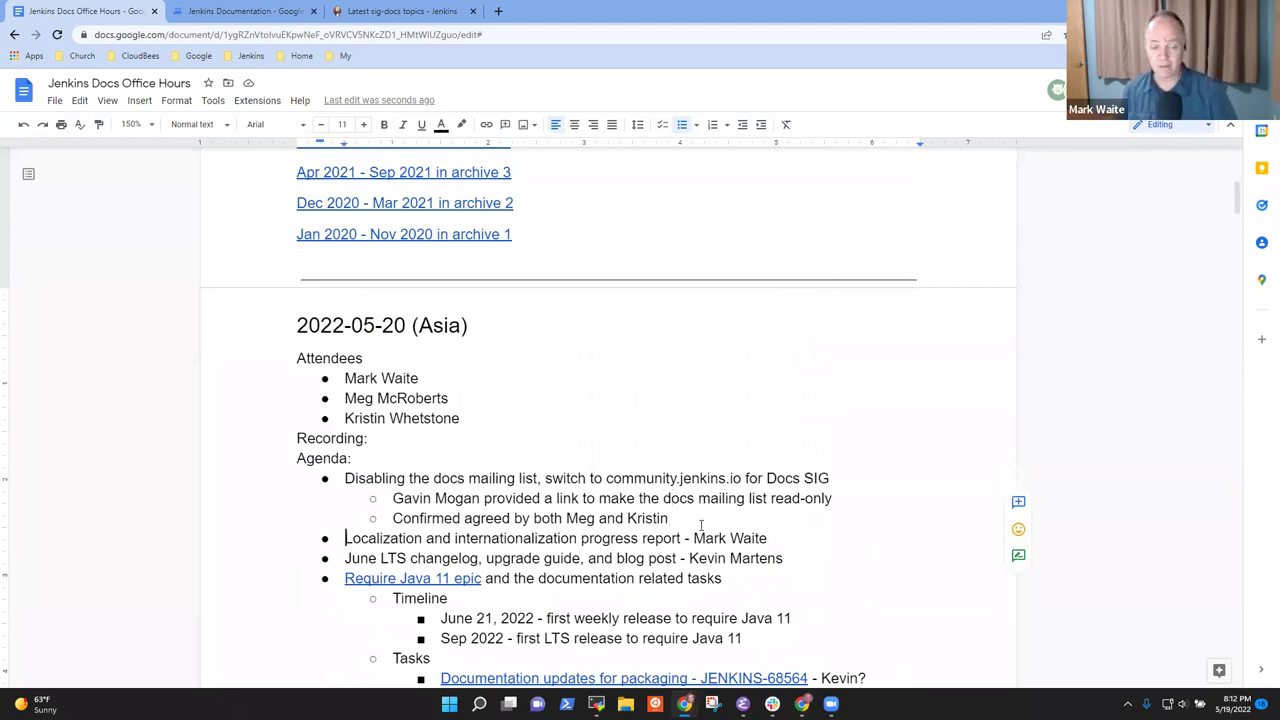
pyautogui.scroll(-2, 701, 525)
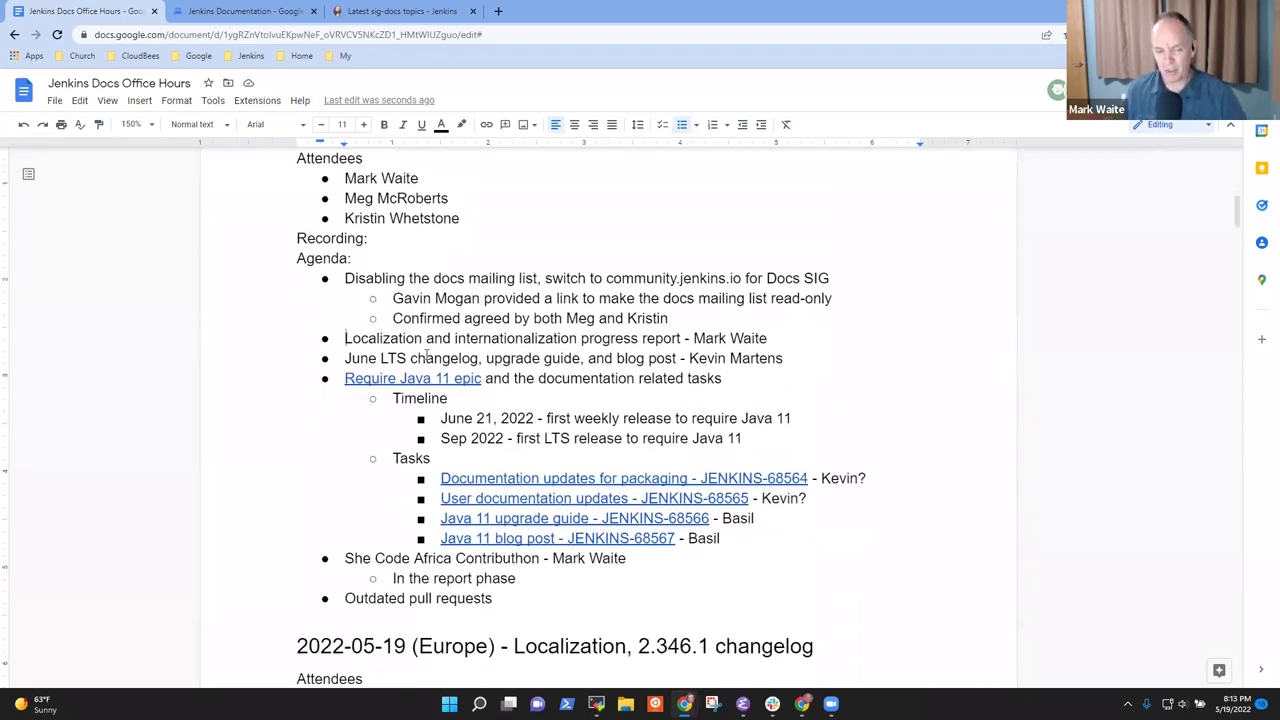
pyautogui.hotkey('shift', 'End')
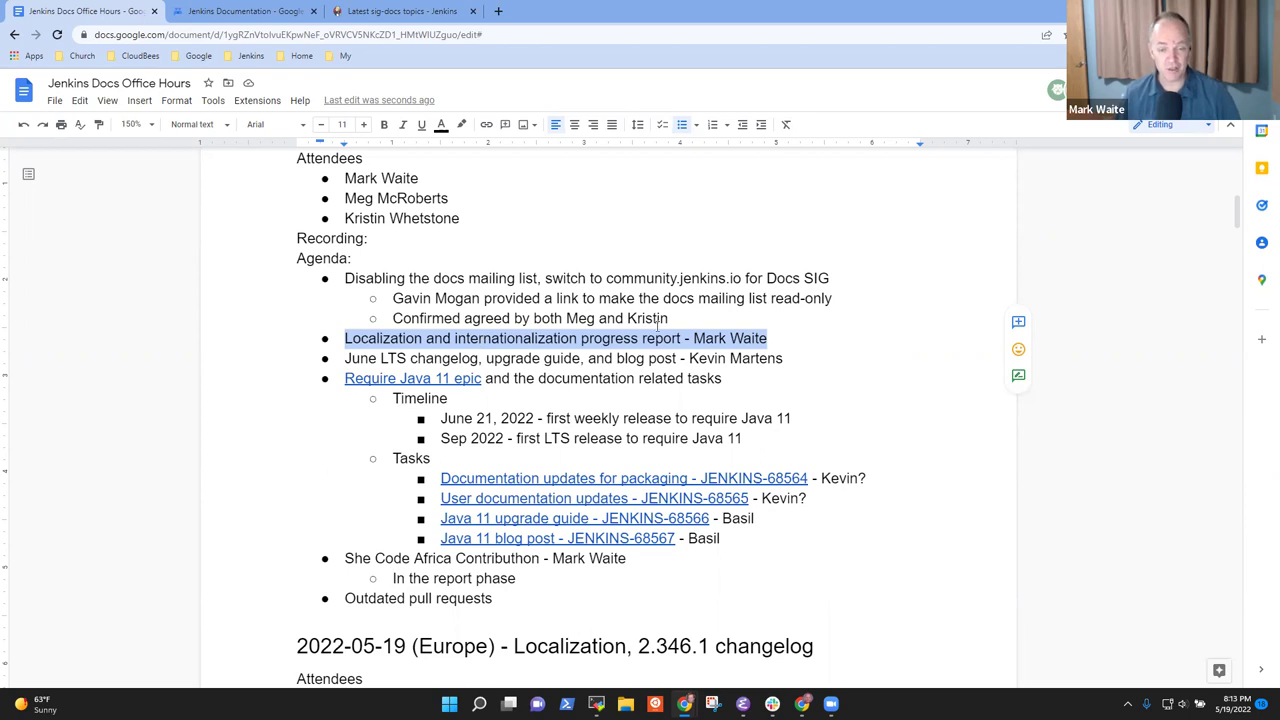
# Add localization sub-bullets: crowdin.jenkins.io has 8 plugins, French localizations for all 8, pull requests submitted
pyautogui.press('End')
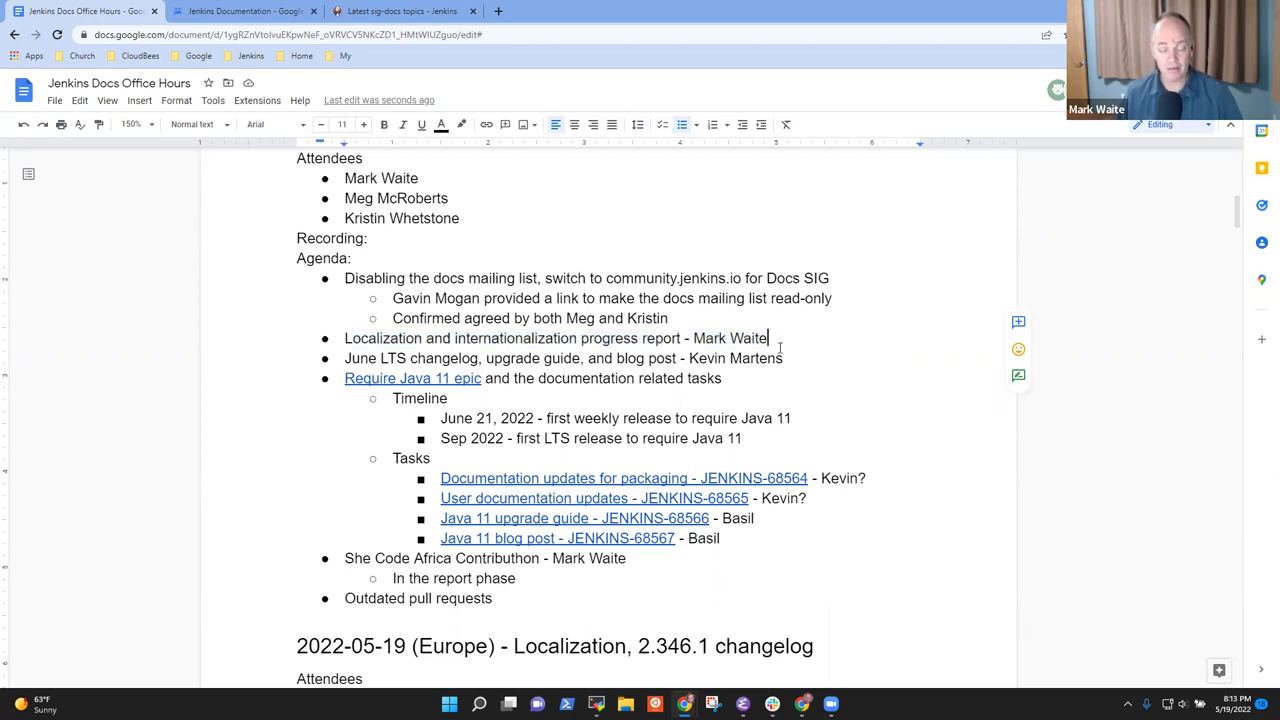
pyautogui.press('Return')
pyautogui.press('Tab')
pyautogui.write('Crwod')
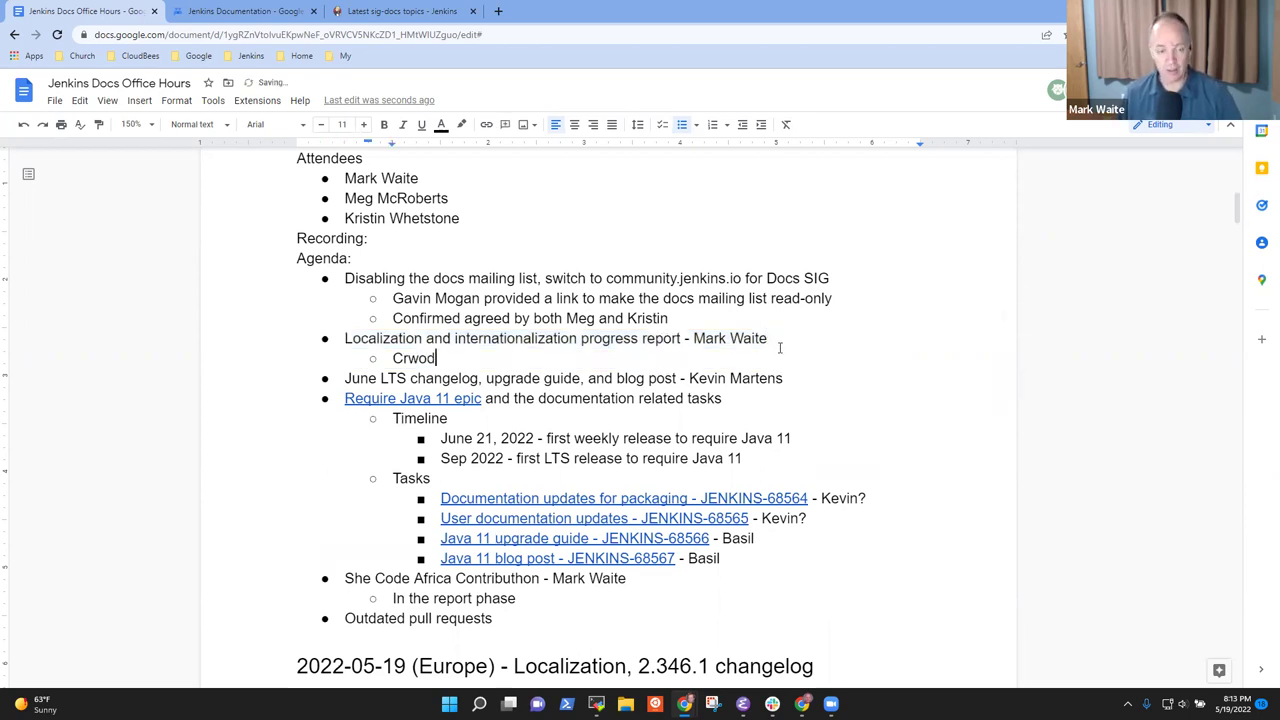
pyautogui.press('BackSpace')
pyautogui.press('BackSpace')
pyautogui.press('BackSpace')
pyautogui.write('owdin.jenkins.io now has 8 plugins on the site')
pyautogui.press('Return')
pyautogui.write('French')
pyautogui.write(' localizat')
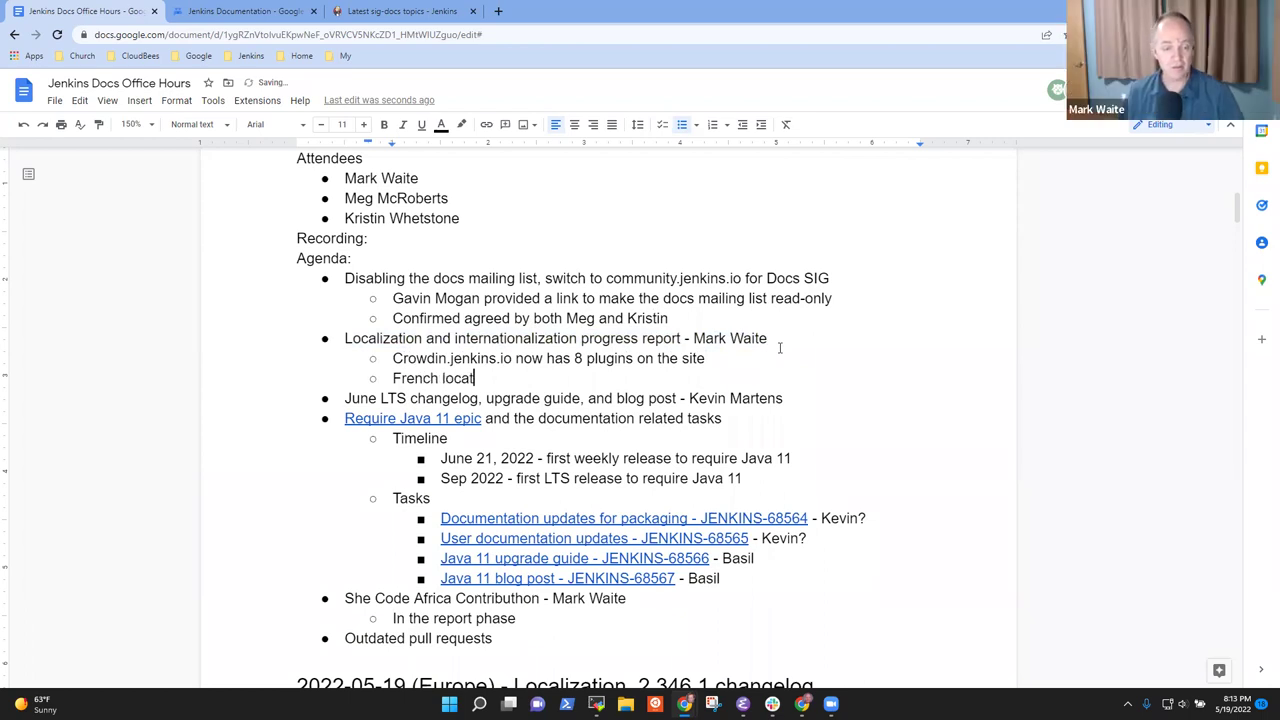
pyautogui.write('ion')
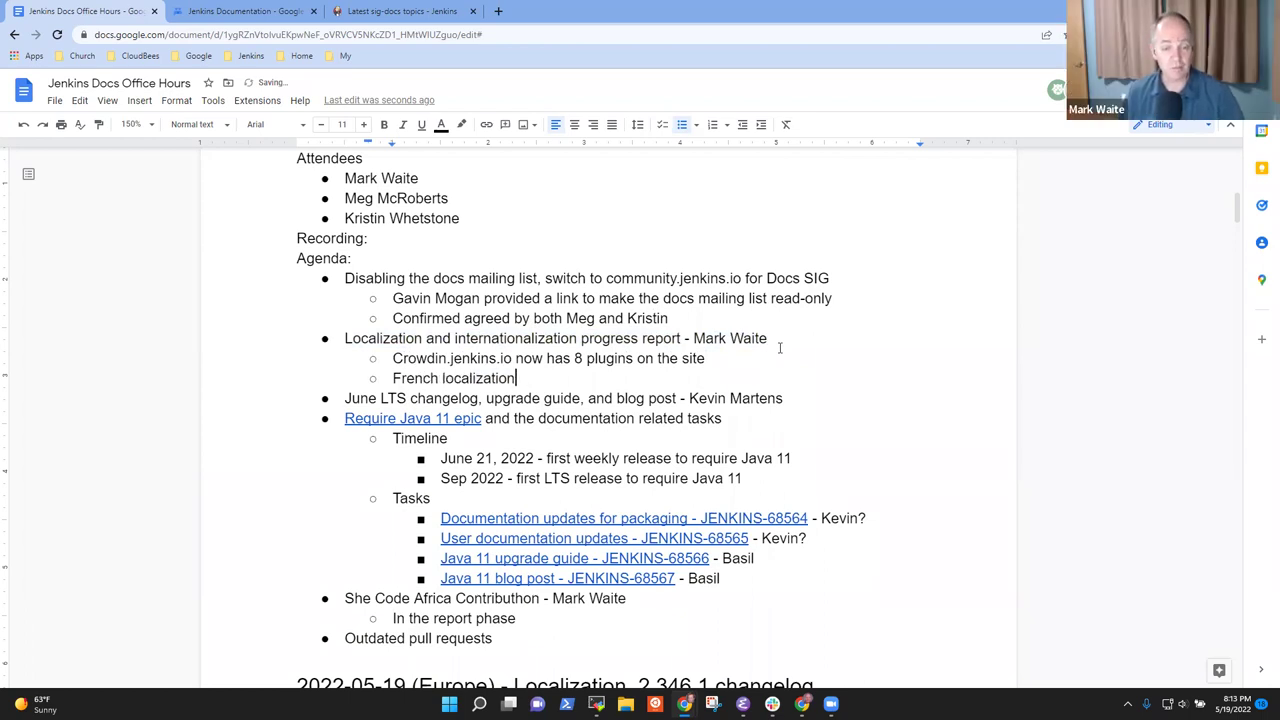
pyautogui.write('s submitt')
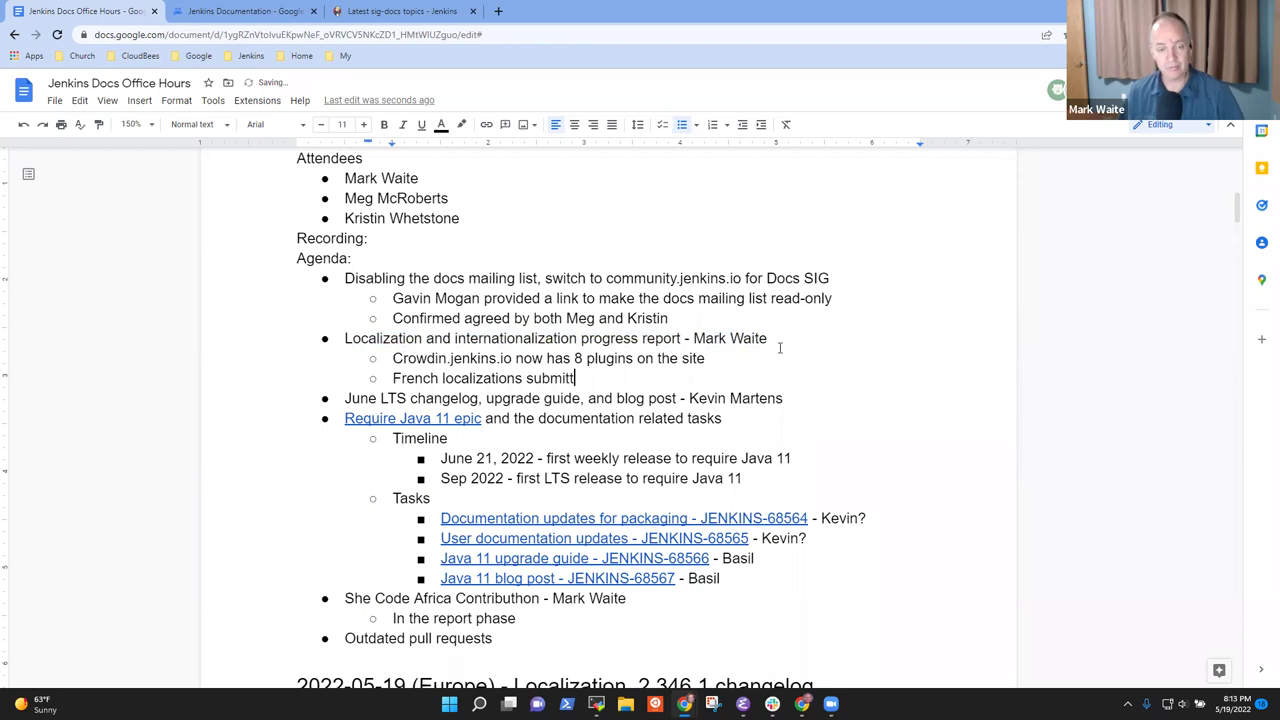
pyautogui.write('ed by Bruno ')
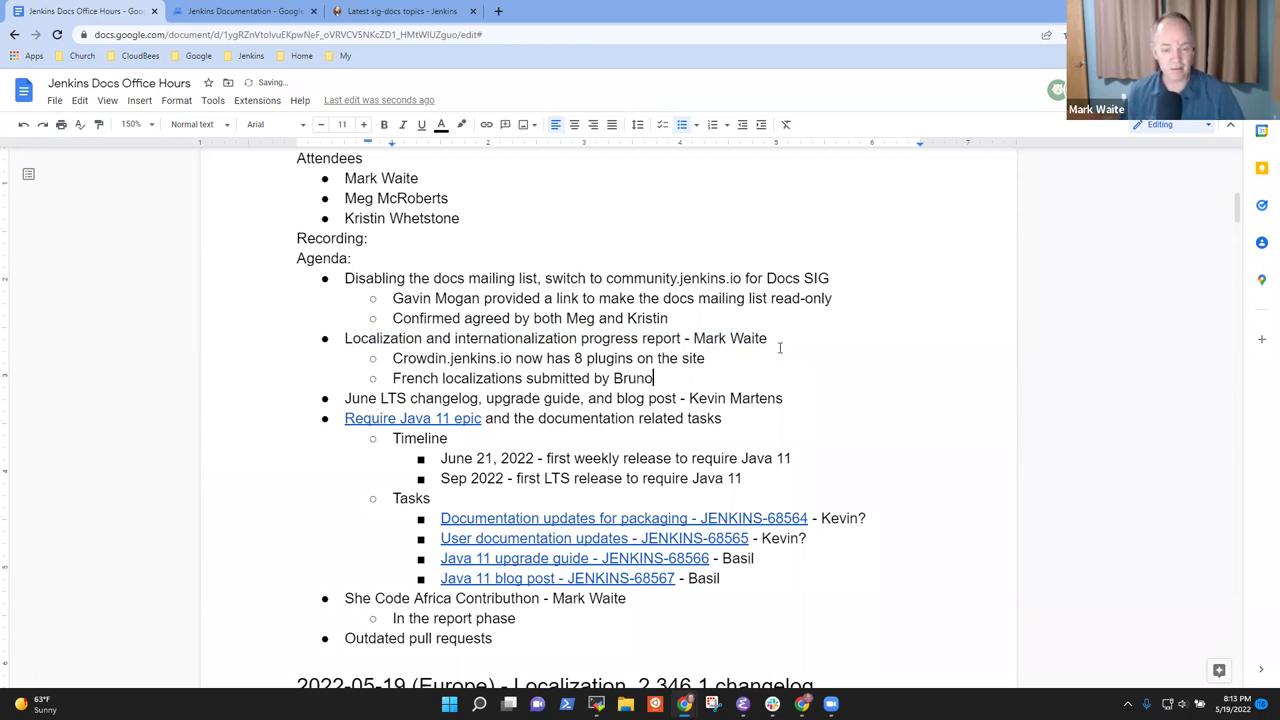
pyautogui.write('for all 8')
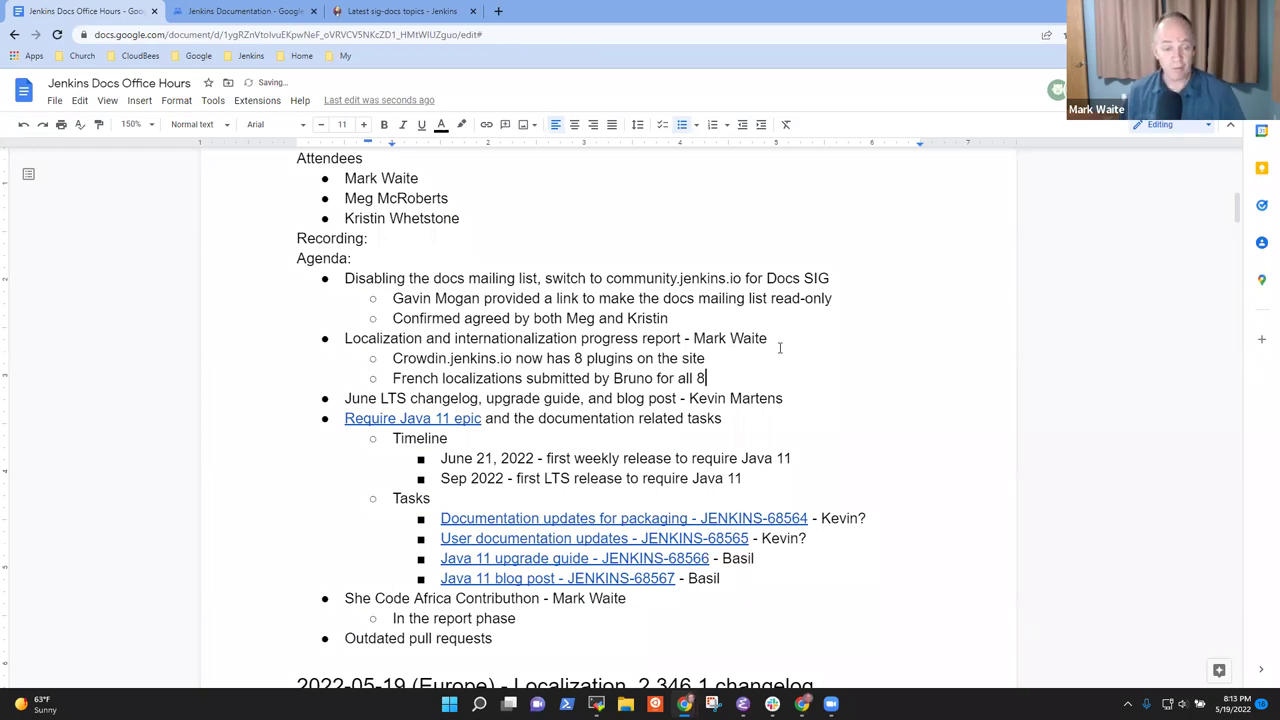
pyautogui.press('Return')
pyautogui.write('Pull requests')
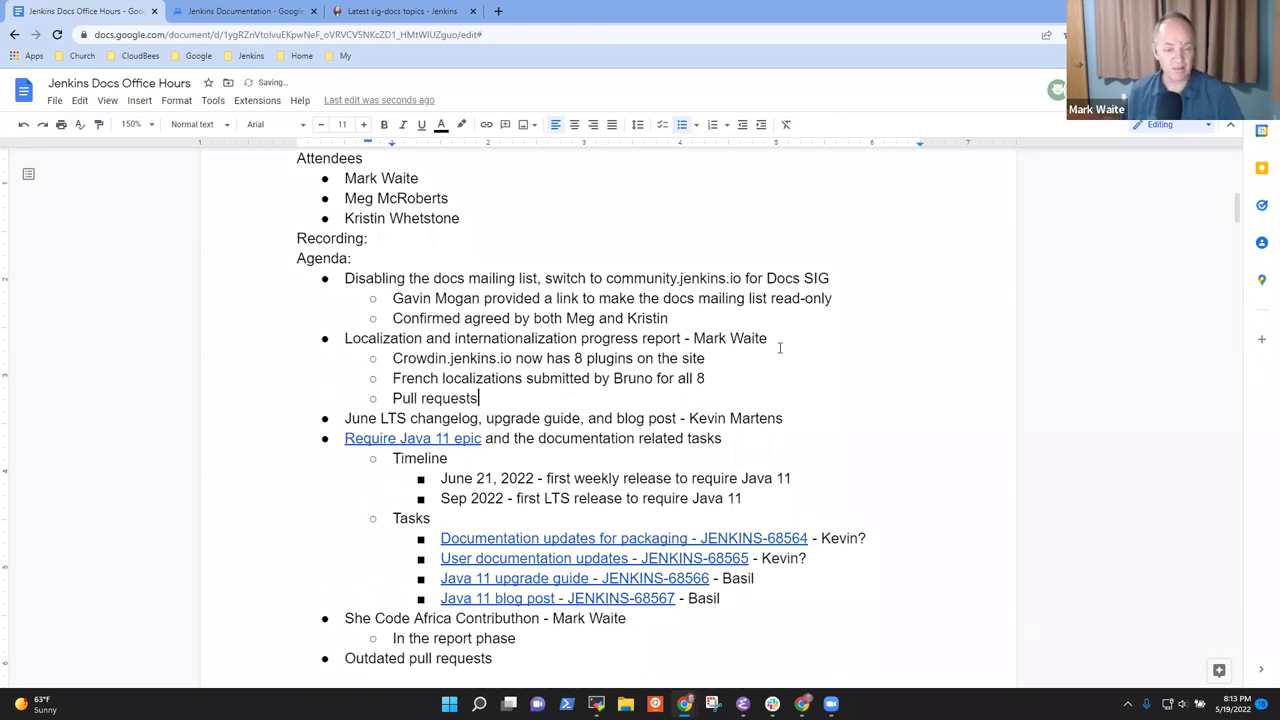
pyautogui.write(' submitted')
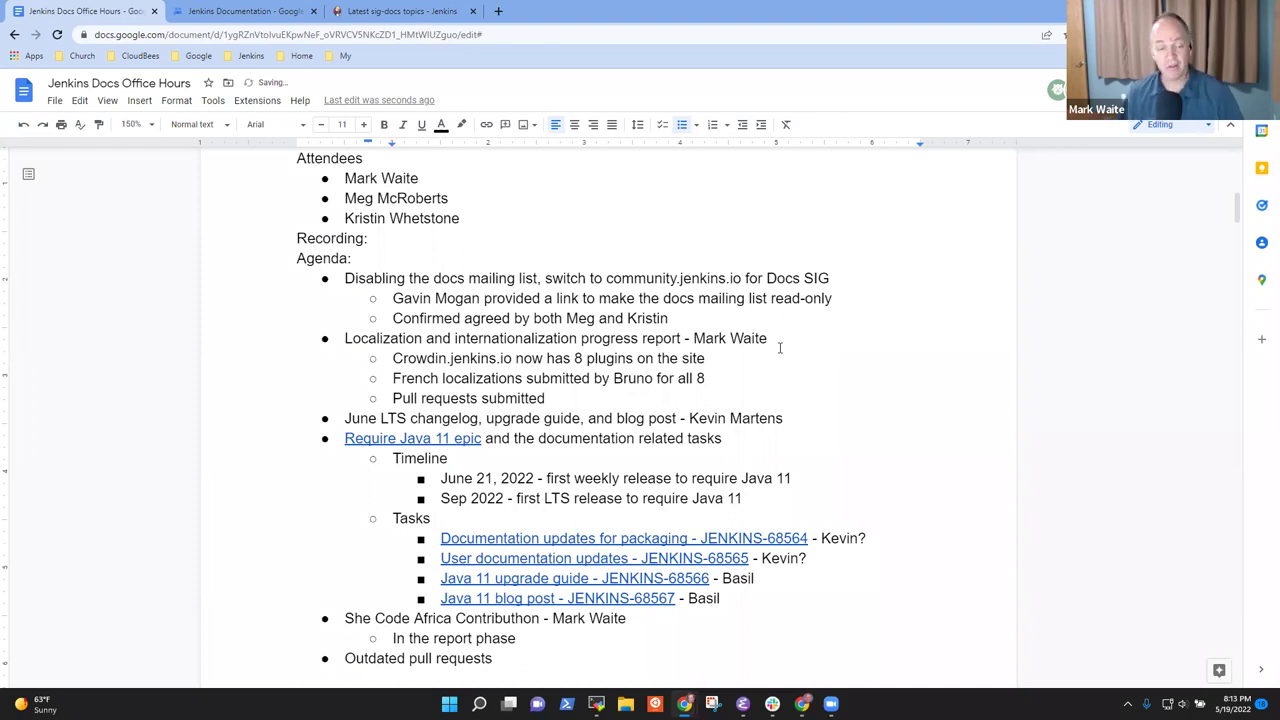
# Add a sub-bullet announcing a livestream on internationalizing Jenkins plugins
pyautogui.press('Return')
pyautogui.write('Mark and Darin wi')
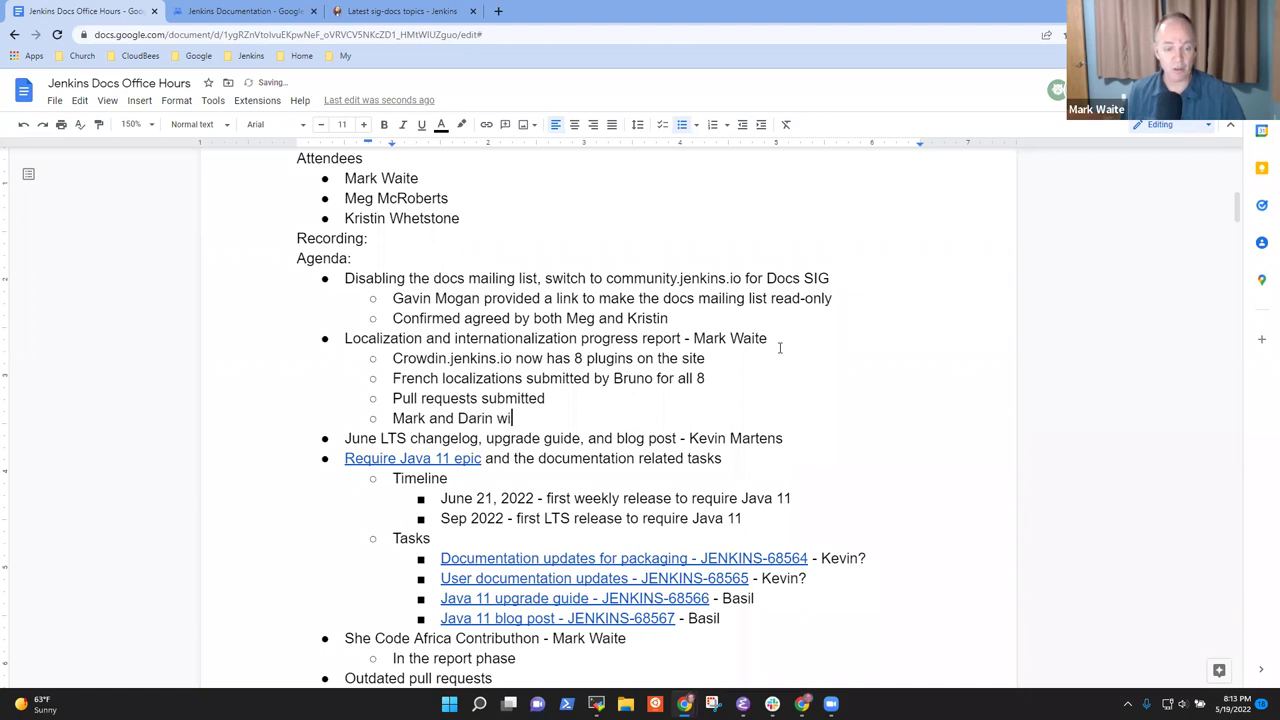
pyautogui.write('ll do a li e')
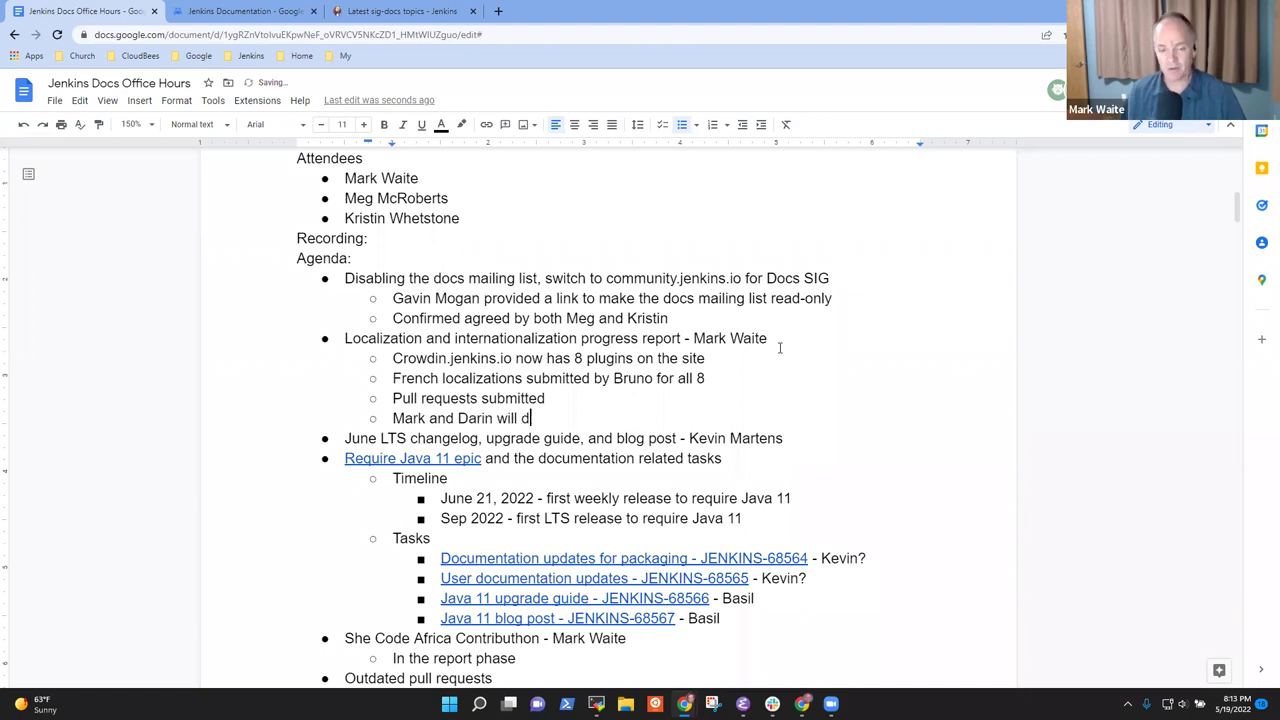
pyautogui.press('BackSpace')
pyautogui.press('BackSpace')
pyautogui.write('cense')
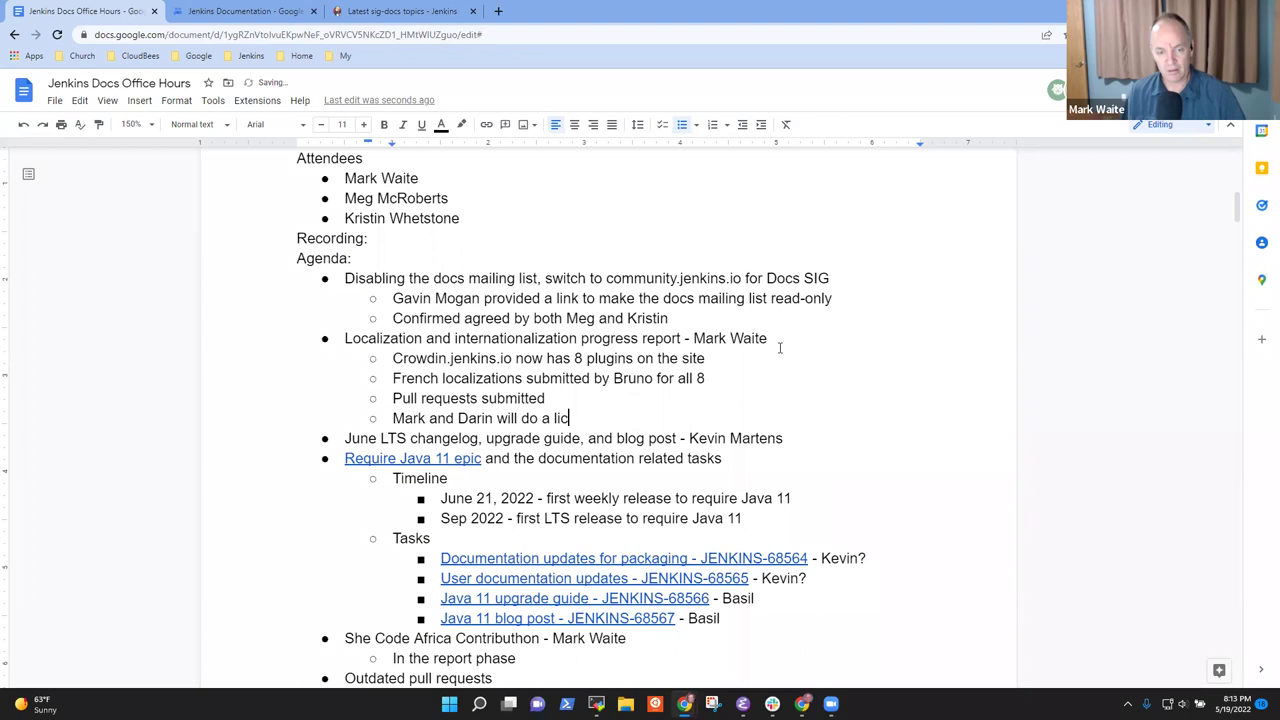
pyautogui.press('BackSpace')
pyautogui.press('BackSpace')
pyautogui.press('BackSpace')
pyautogui.press('BackSpace')
pyautogui.press('BackSpace')
pyautogui.write('vestream on ')
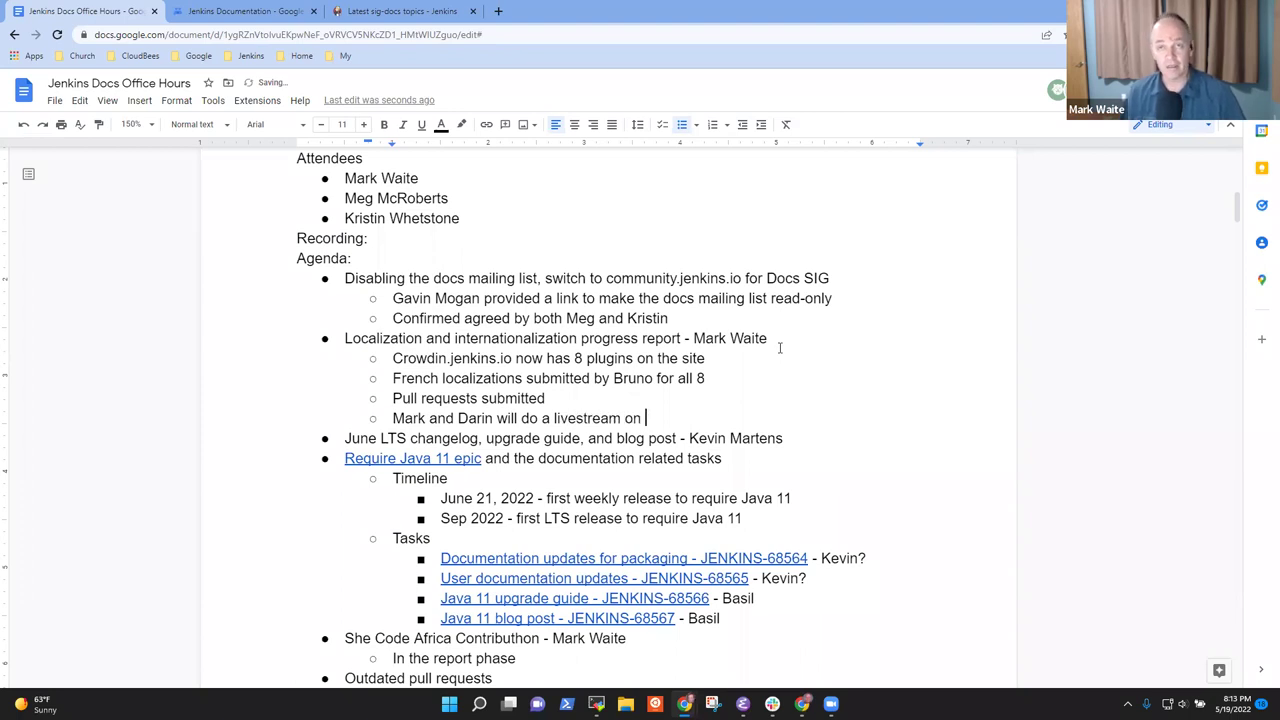
pyautogui.write('internationalizing Jenkins plugins')
# Under the livestream note, add 'Sixth in the “Modernizing Jenkins plugins” video series'
pyautogui.press('Return')
pyautogui.press('Tab')
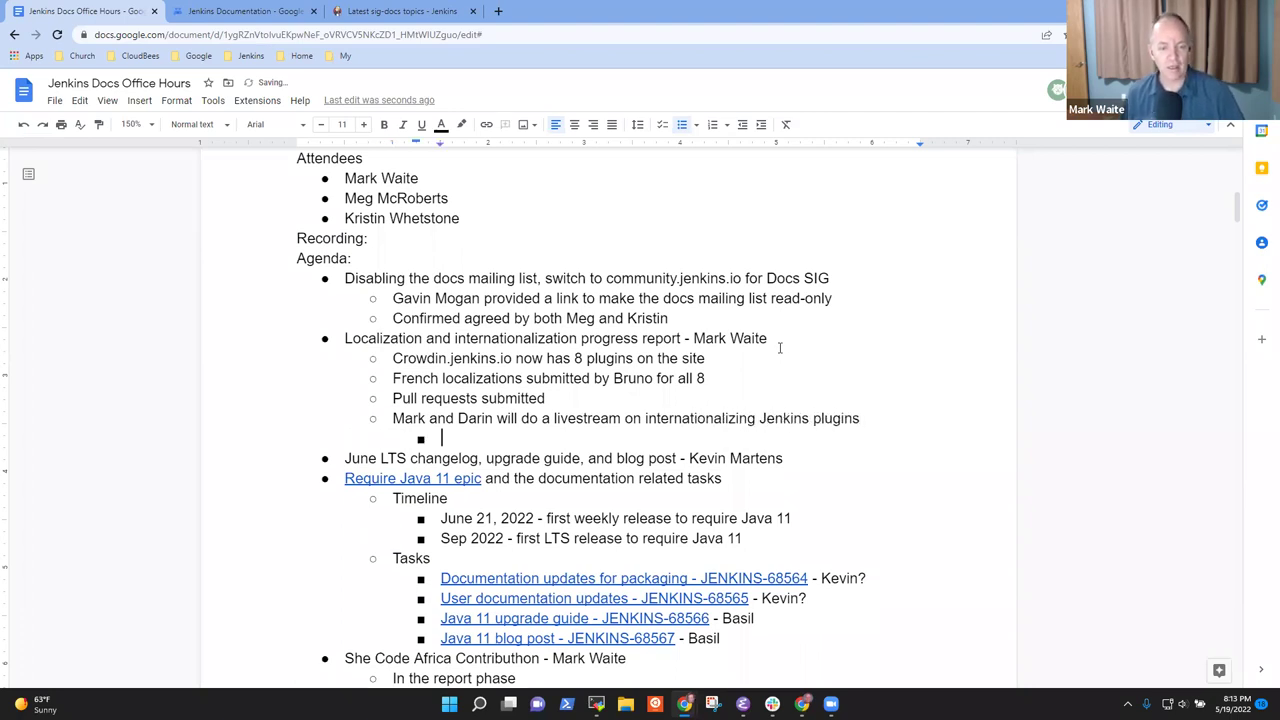
pyautogui.write('Sixth')
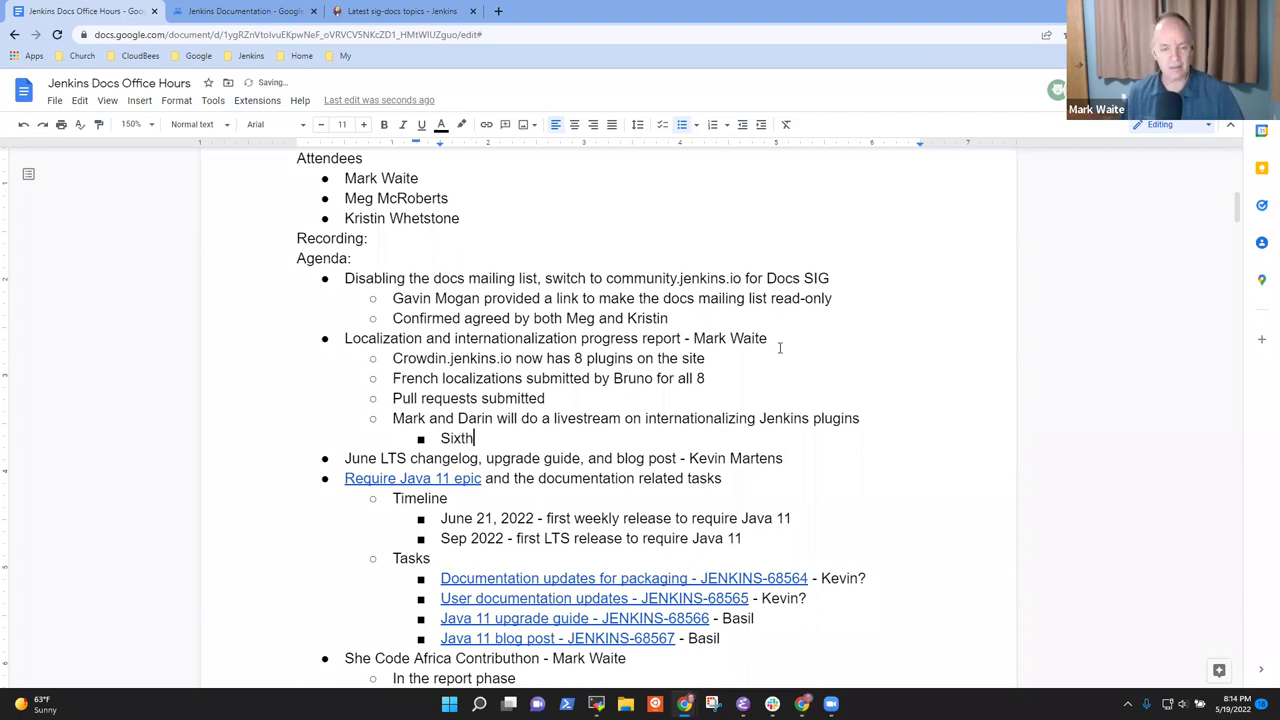
pyautogui.write(' in the "')
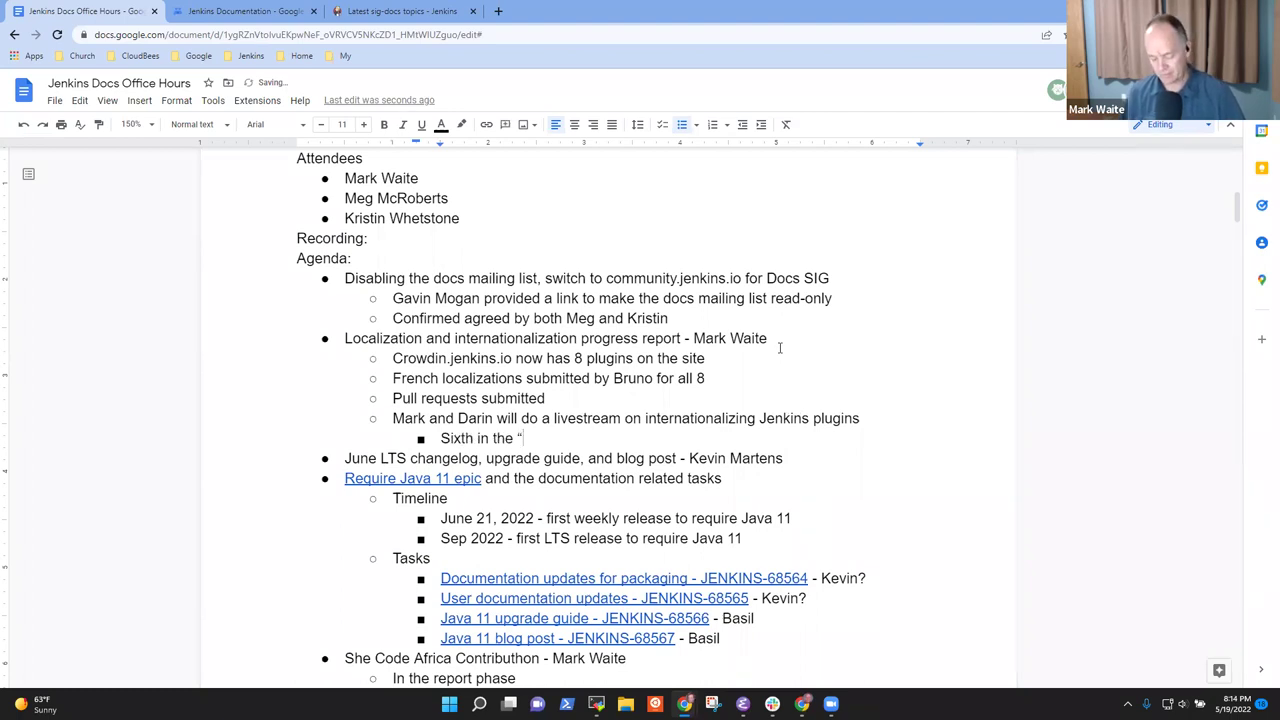
pyautogui.write('Mo')
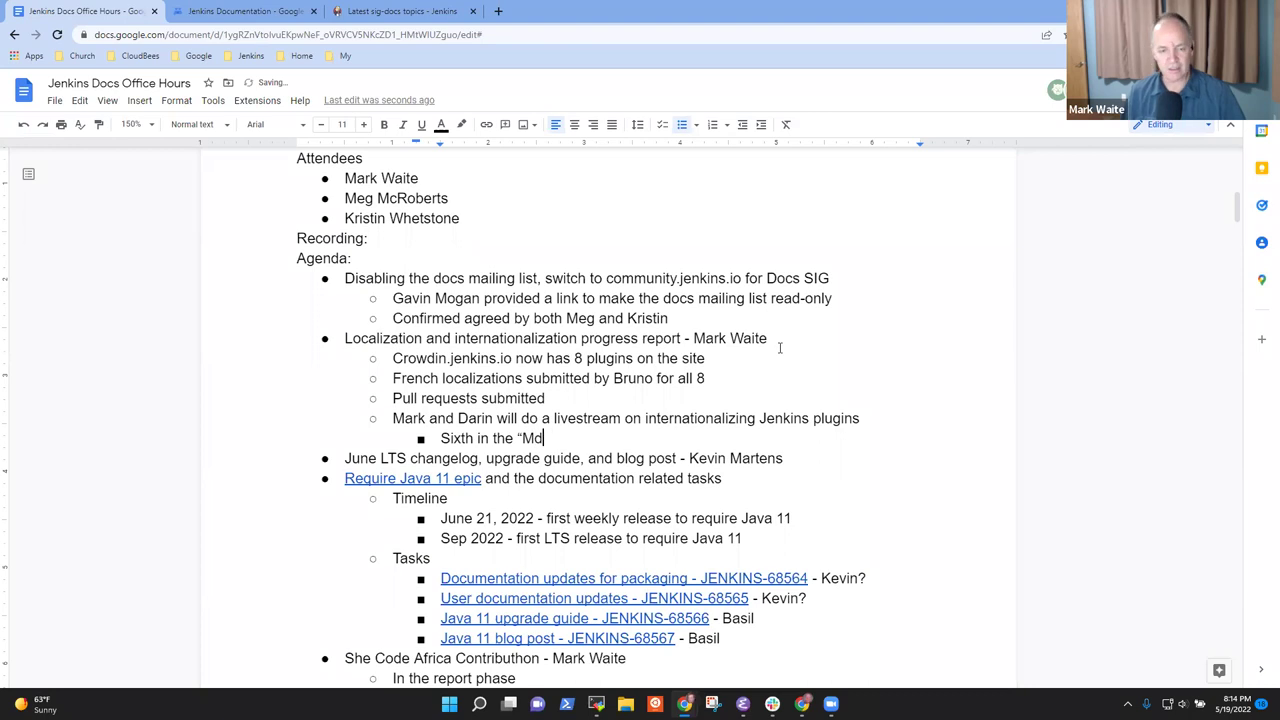
pyautogui.write('dernizing a')
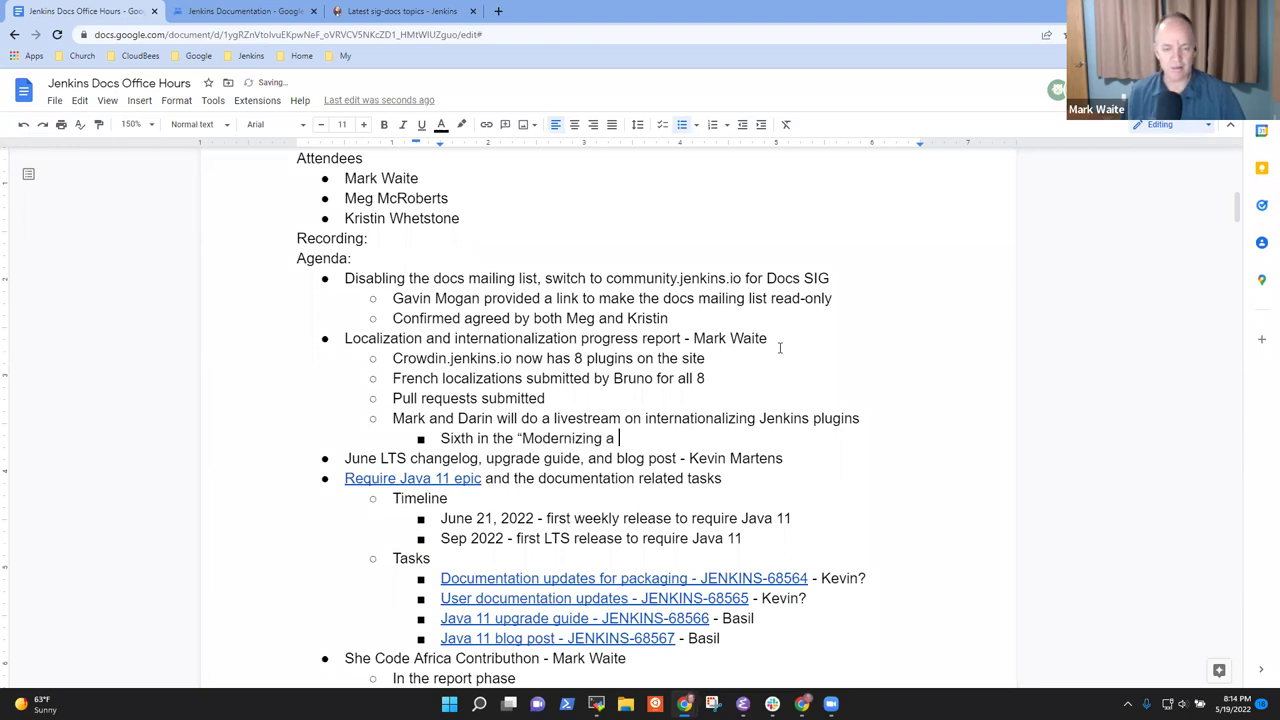
pyautogui.press('BackSpace')
pyautogui.press('BackSpace')
pyautogui.write('Jenkins pluj')
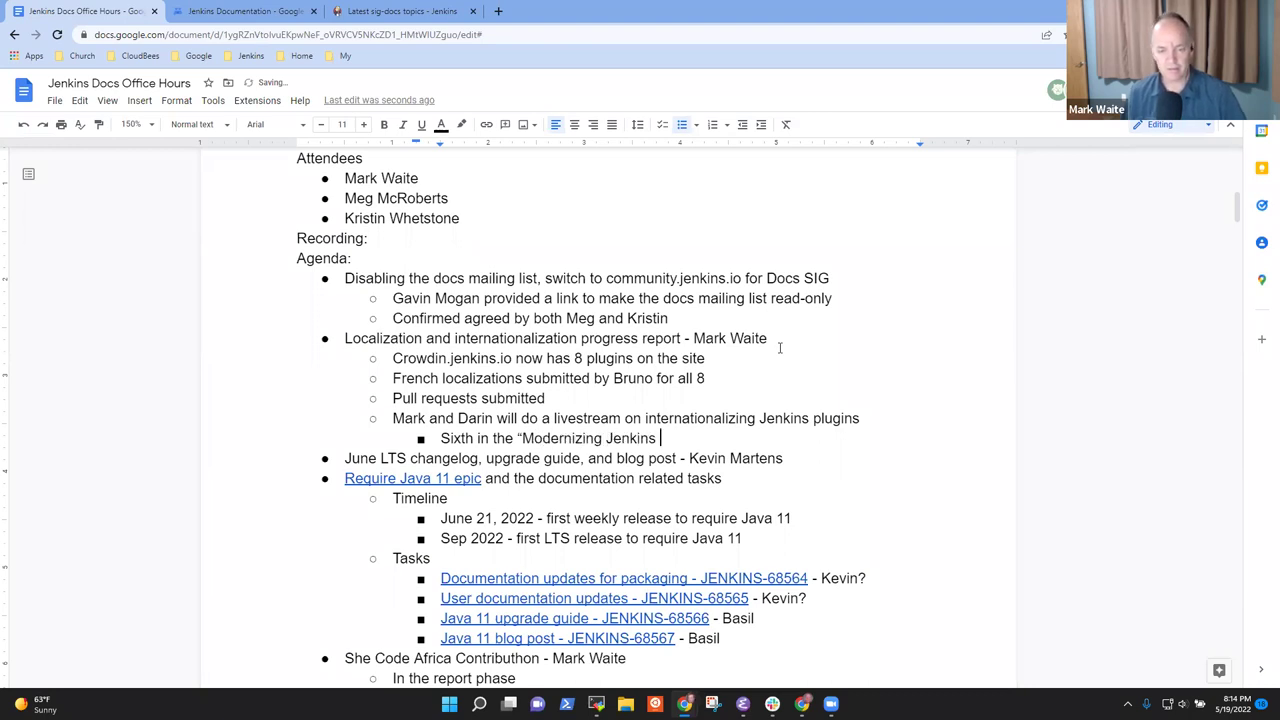
pyautogui.press('BackSpace')
pyautogui.write('gins')
pyautogui.press('BackSpace')
pyautogui.press('BackSpace')
pyautogui.press('BackSpace')
pyautogui.write('ins” video se')
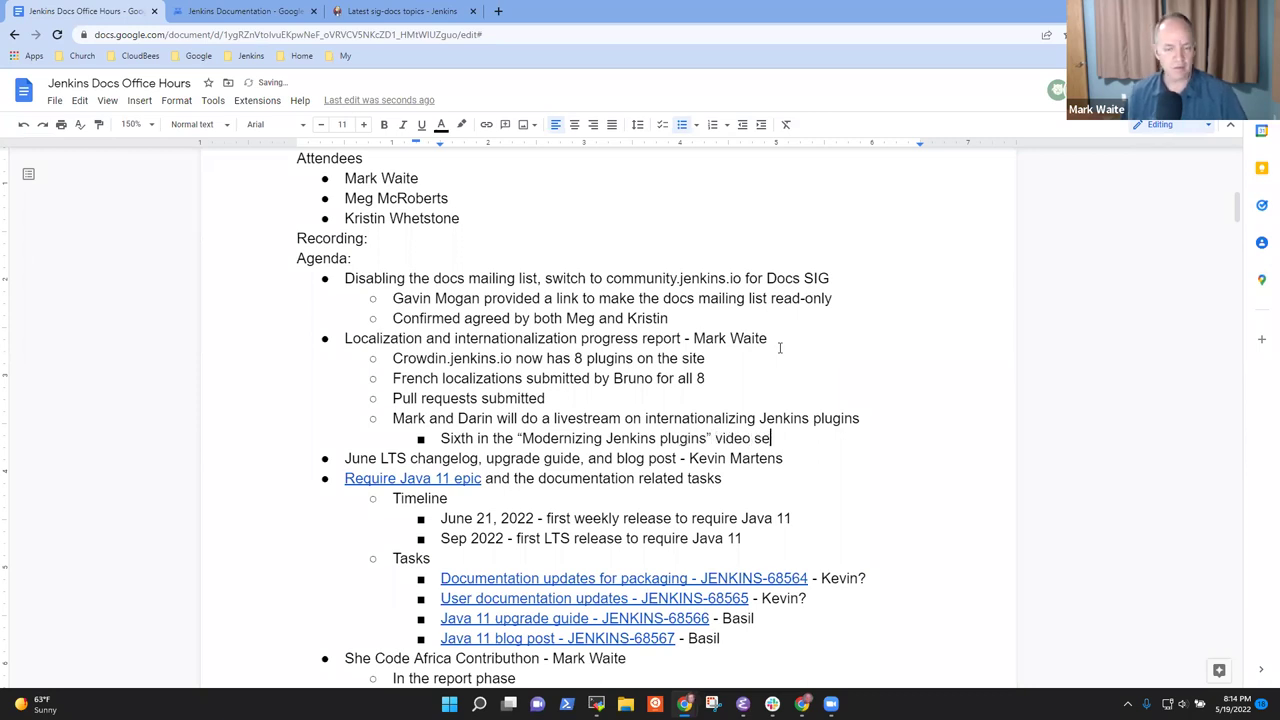
pyautogui.write('ries')
pyautogui.press('Return')
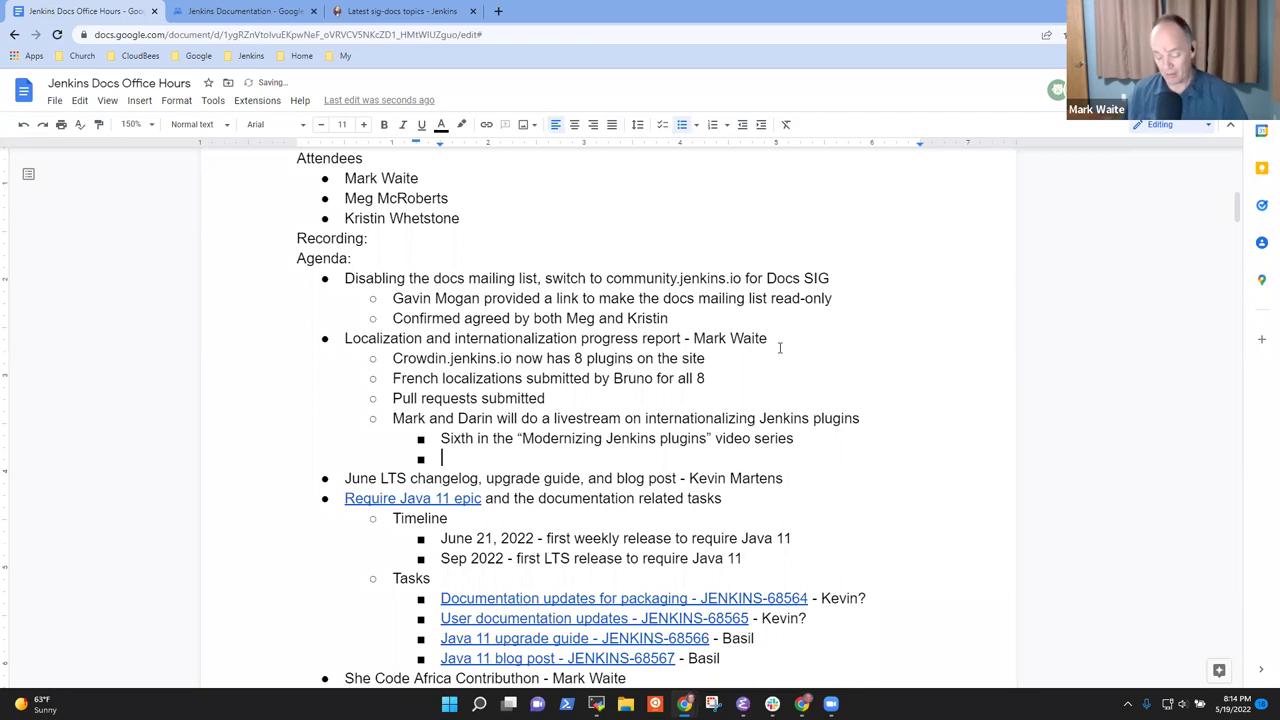
pyautogui.write('Embedded eventia')
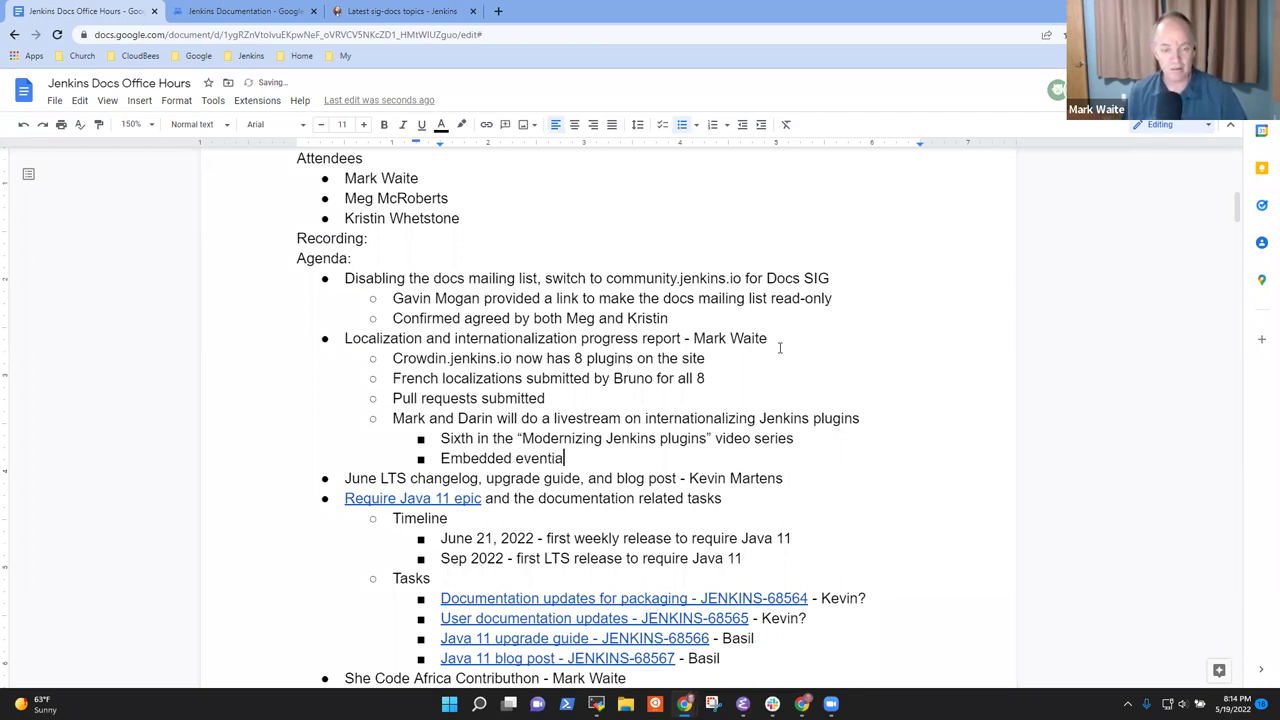
pyautogui.press('BackSpace')
pyautogui.press('BackSpace')
pyautogui.write('ually on www.jen')
pyautogui.press('BackSpace')
pyautogui.press('BackSpace')
pyautogui.press('BackSpace')
pyautogui.write('jenkins.io')
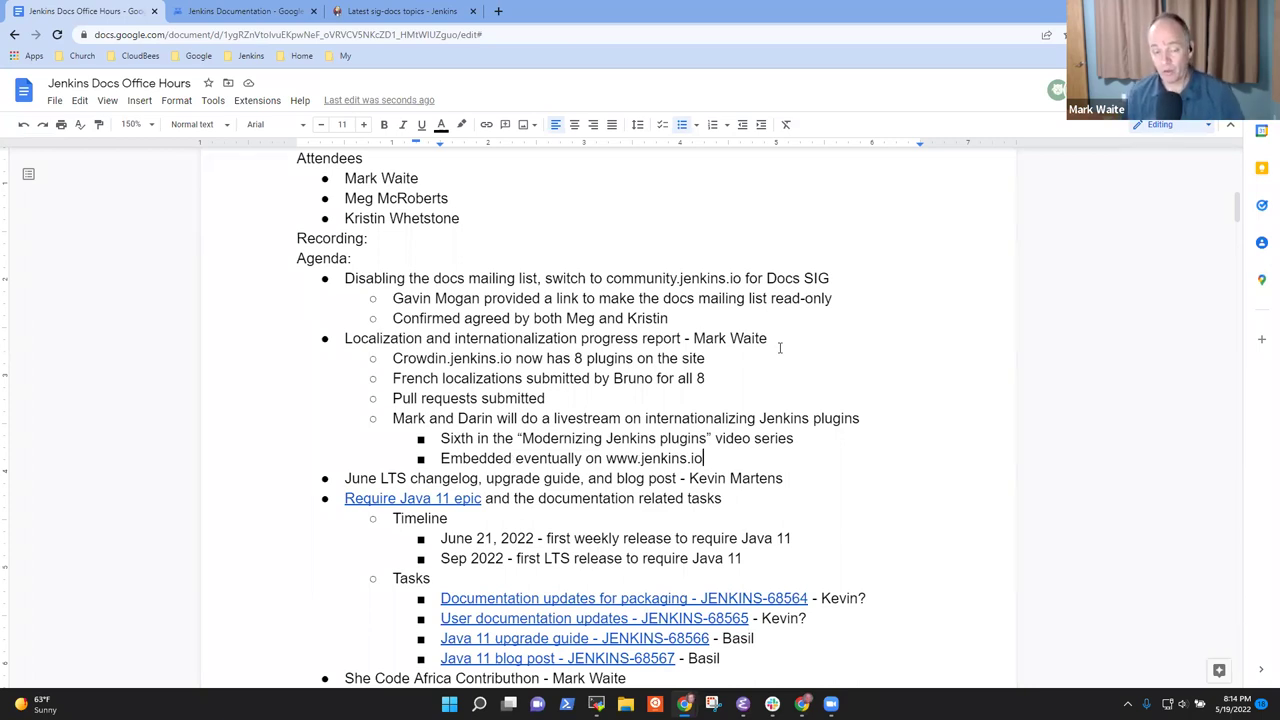
# Scroll to the 2022-05-19 (Europe) notes and select the Hacktoberfest question and DigitalOcean note
pyautogui.scroll(-4, 458, 502)
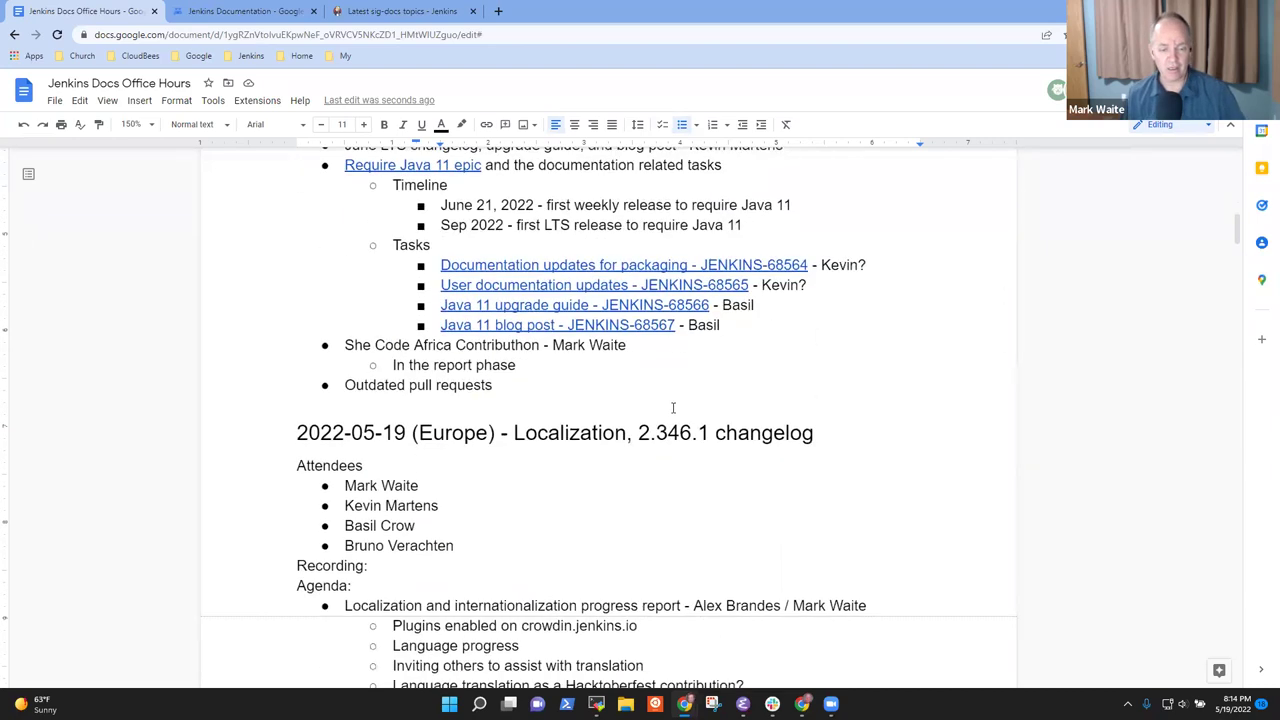
pyautogui.scroll(-2, 458, 502)
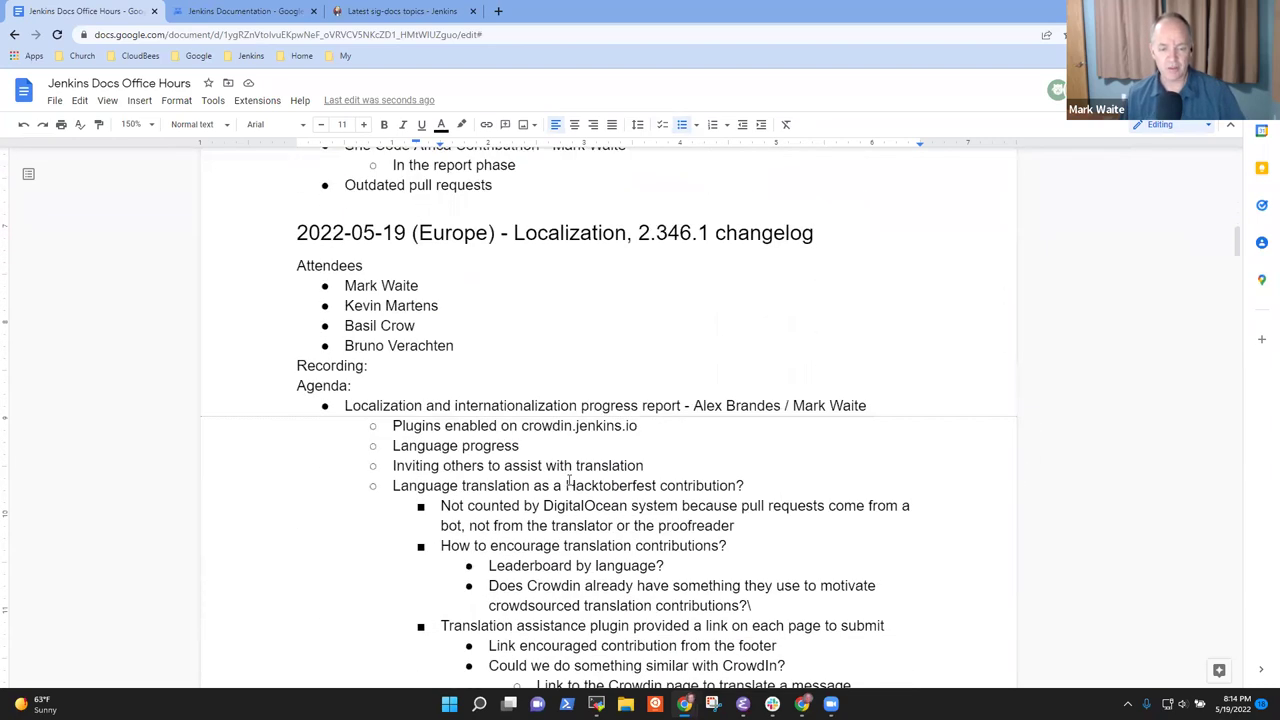
pyautogui.scroll(-1, 575, 505)
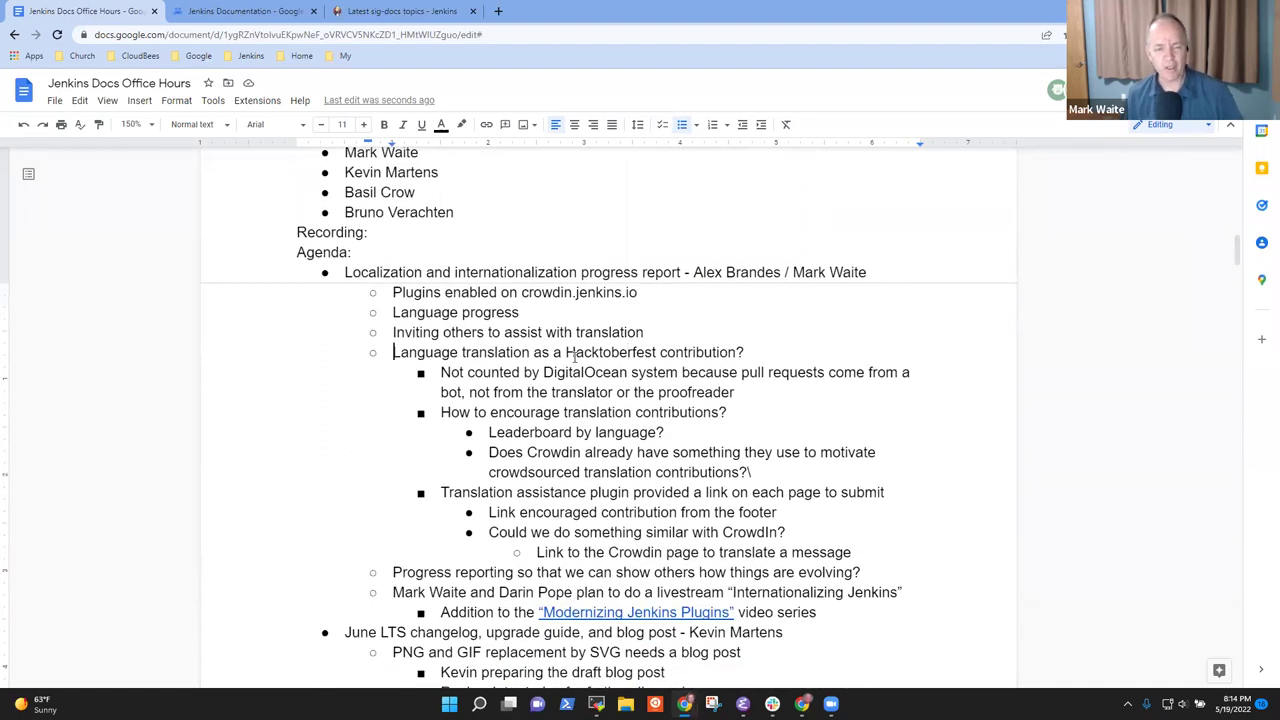
pyautogui.tripleClick(575, 352)
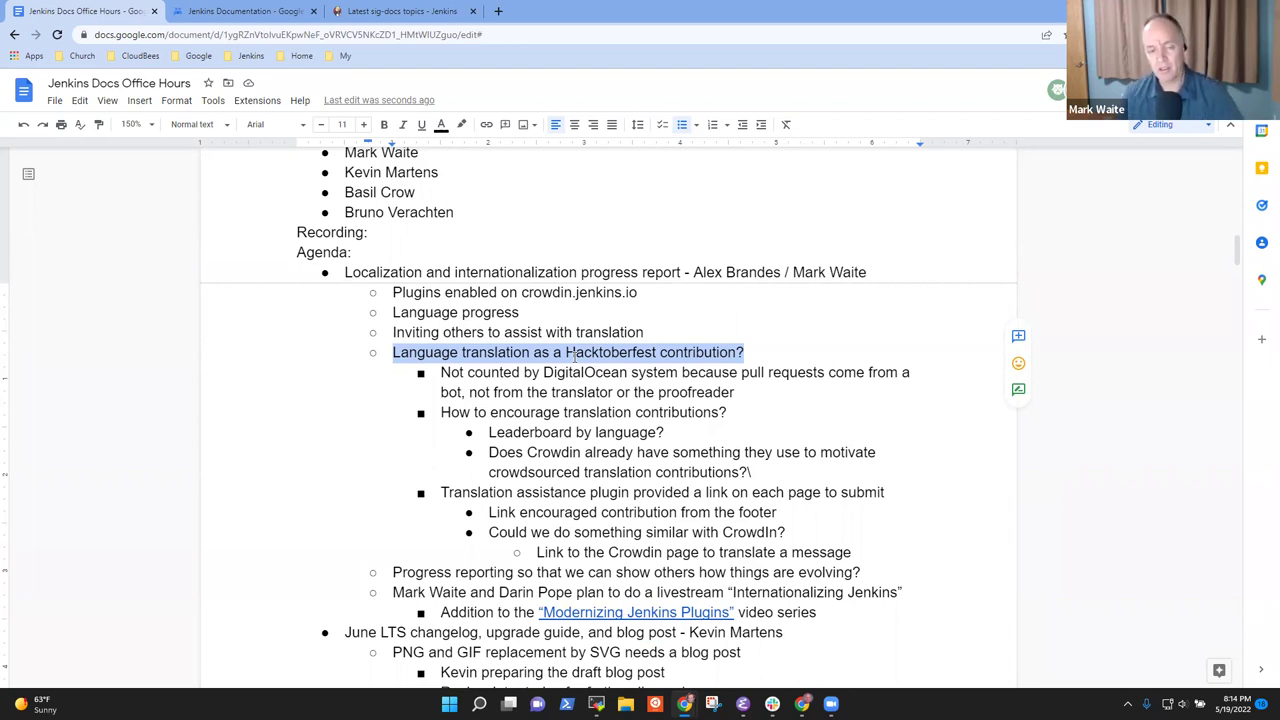
pyautogui.press('Right')
pyautogui.press('Right')
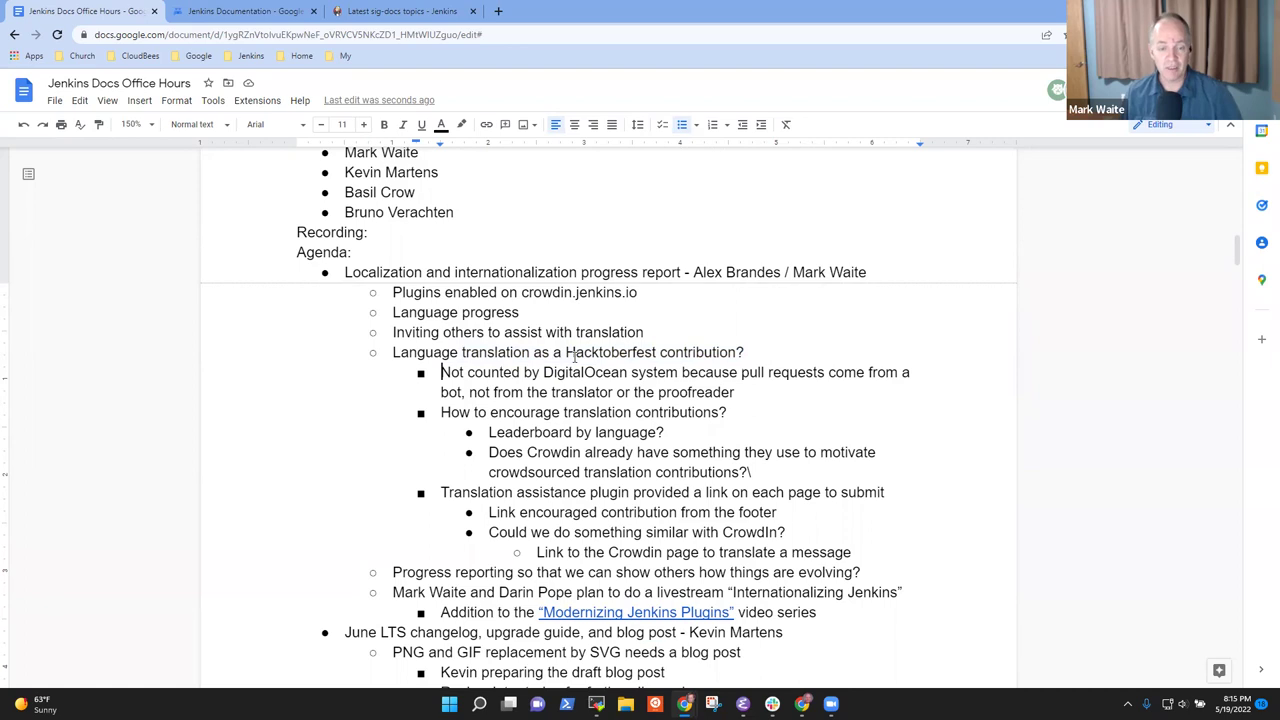
pyautogui.hotkey('shift', 'Down')
pyautogui.hotkey('shift', 'End')
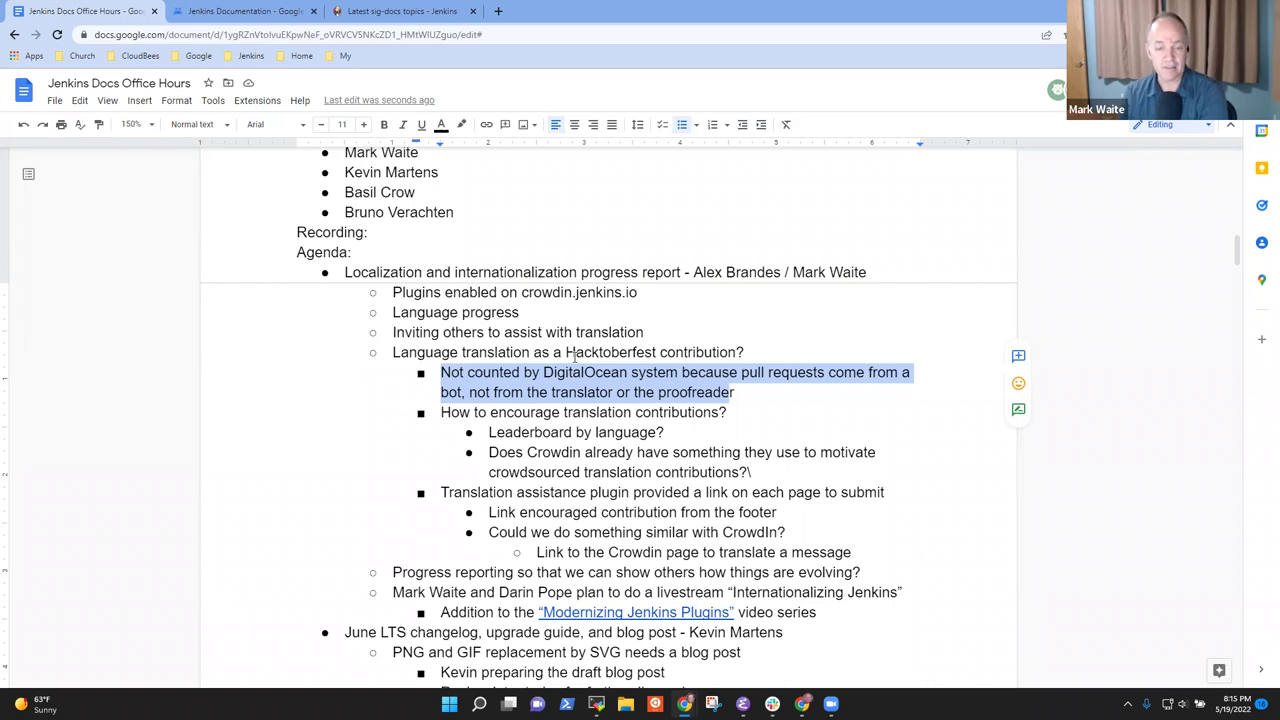
# Reselect the DigitalOcean note through 'proofreader', then move back up to the Java 11 timeline
pyautogui.press('Left')
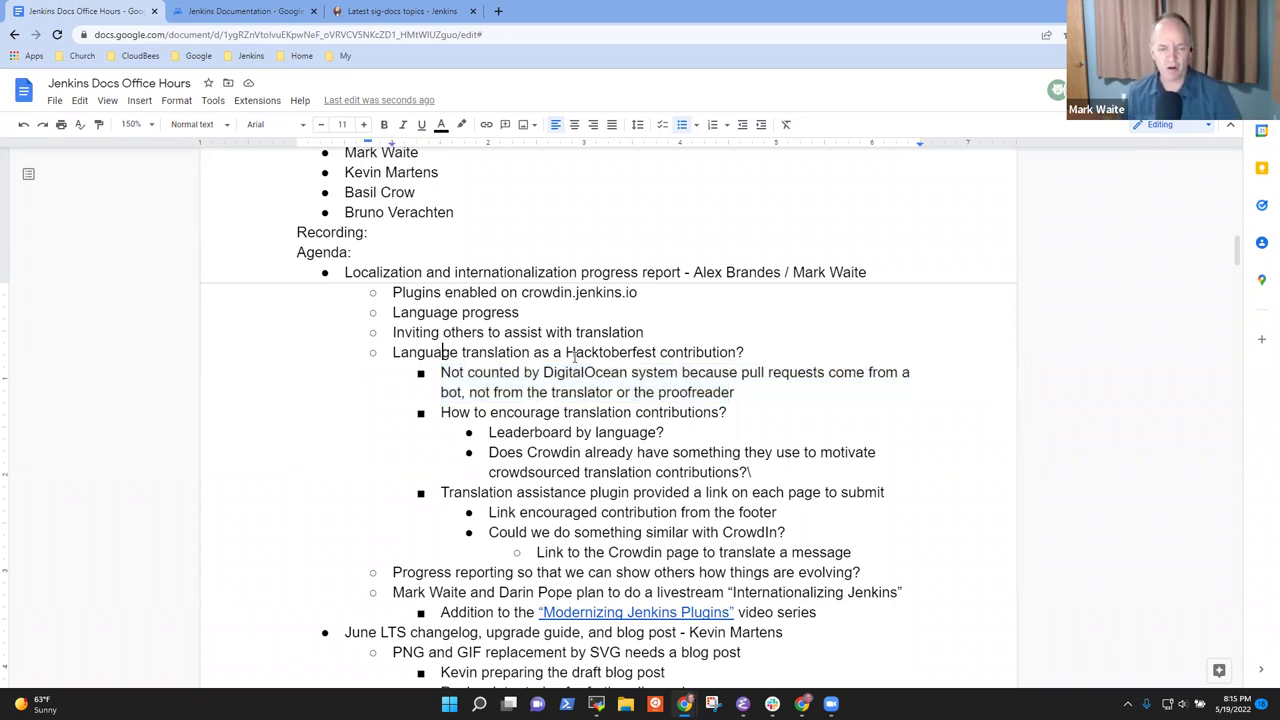
pyautogui.hotkey('shift', 'Down')
pyautogui.hotkey('shift', 'Down')
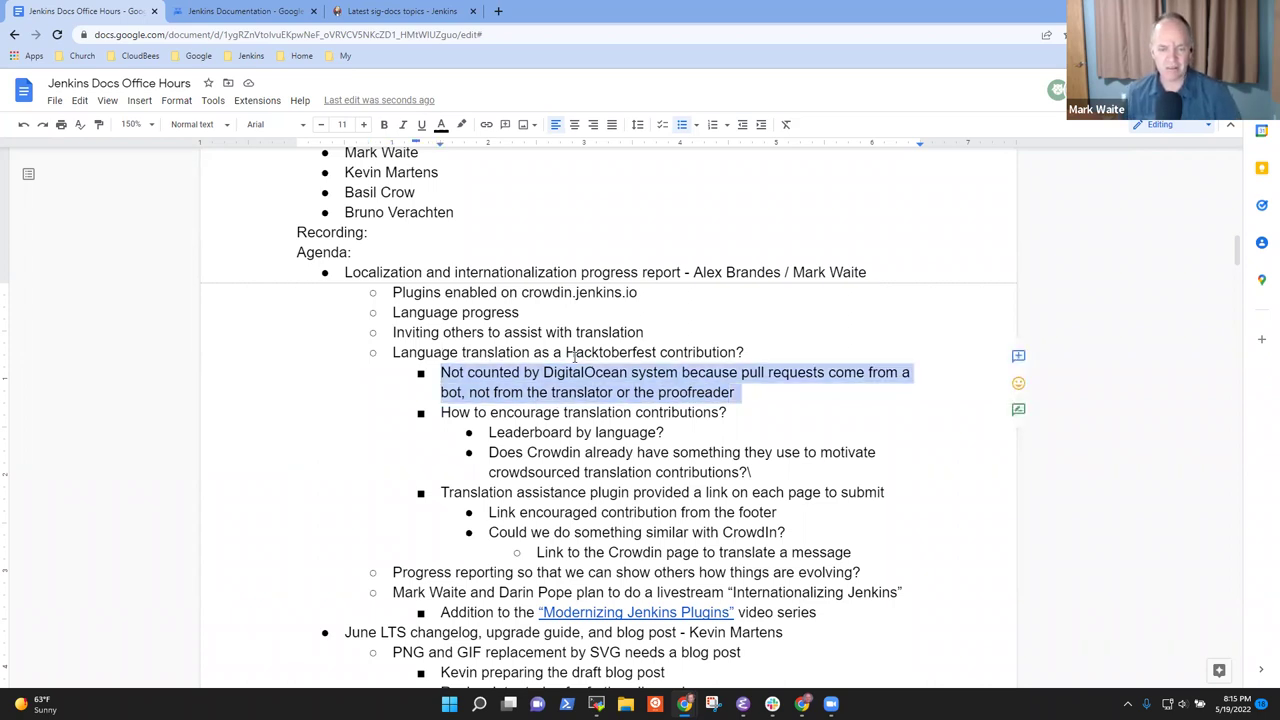
pyautogui.press('Left')
pyautogui.hotkey('shift', 'Down')
pyautogui.hotkey('shift', 'Down')
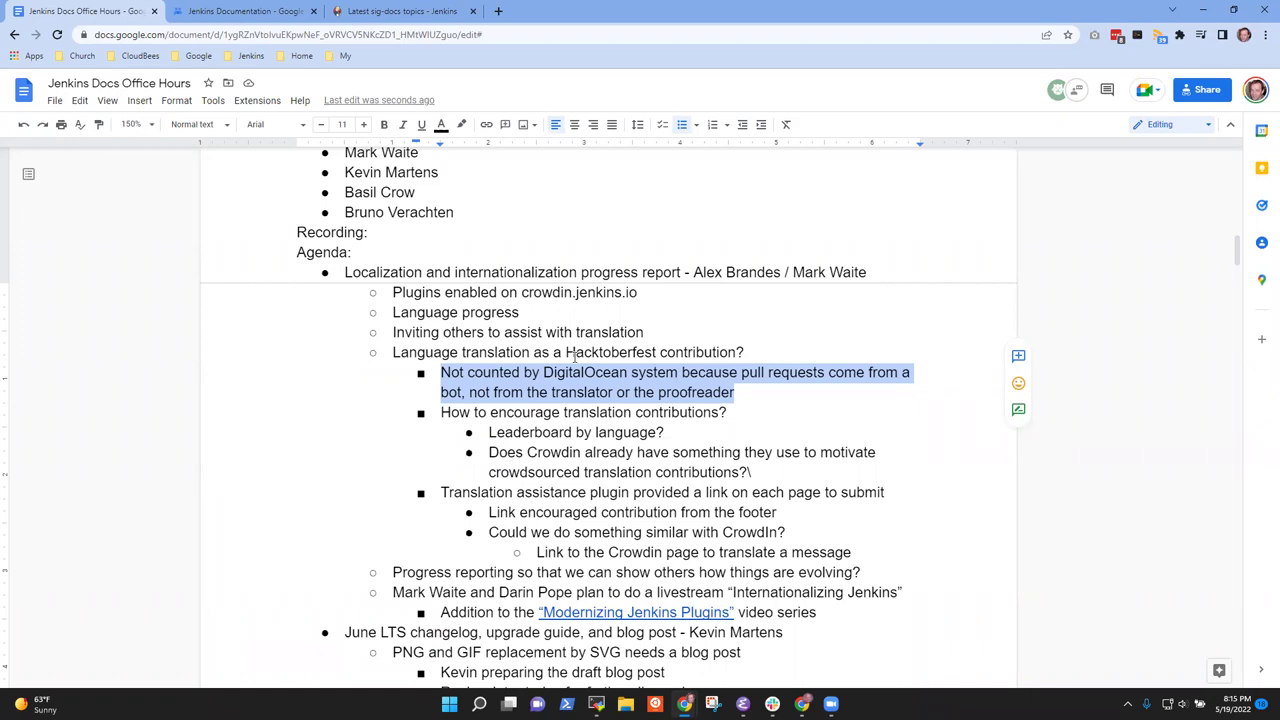
pyautogui.press('Left')
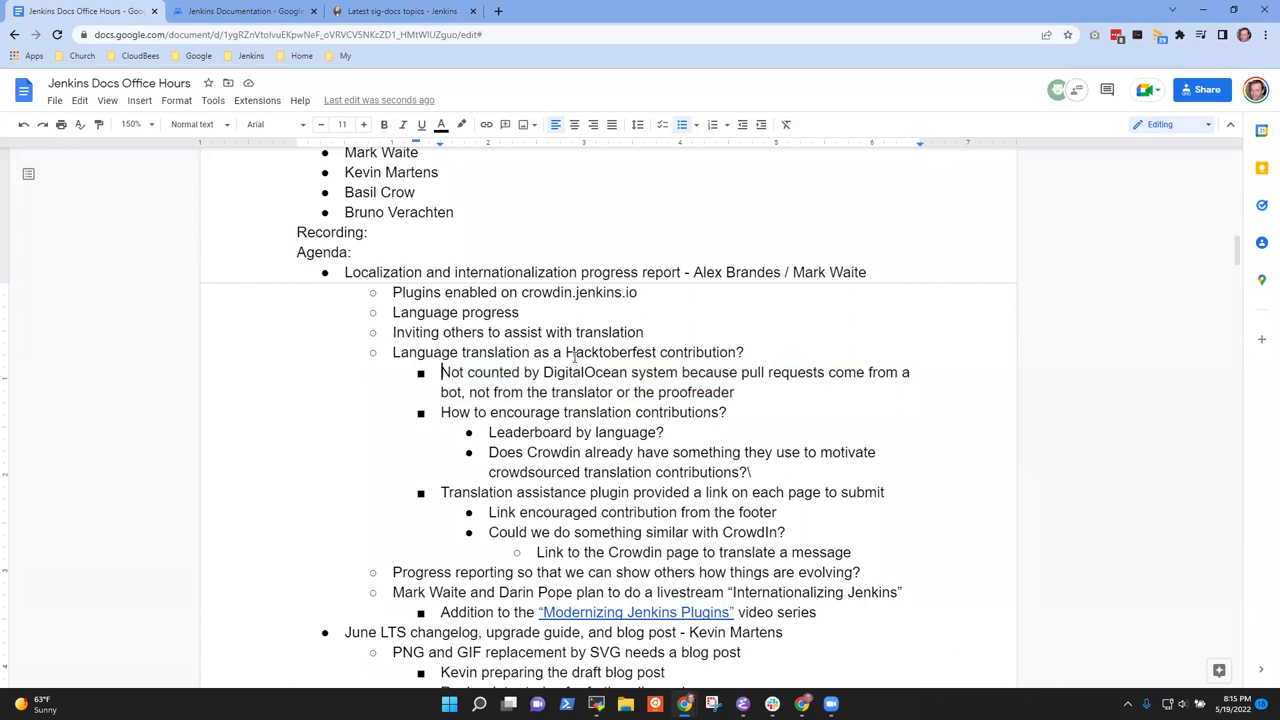
pyautogui.press('Up')
pyautogui.press('Up')
pyautogui.press('Up')
pyautogui.press('Up')
pyautogui.press('Up')
pyautogui.press('Up')
pyautogui.press('Up')
pyautogui.press('Up')
pyautogui.press('Up')
pyautogui.press('Up')
pyautogui.press('Up')
pyautogui.press('Up')
pyautogui.press('Up')
pyautogui.press('Up')
pyautogui.press('Up')
pyautogui.press('Up')
pyautogui.press('Up')
pyautogui.press('Up')
pyautogui.press('Up')
pyautogui.press('Up')
pyautogui.press('Up')
pyautogui.press('Up')
pyautogui.press('Up')
pyautogui.press('Up')
pyautogui.press('Up')
pyautogui.press('Up')
pyautogui.press('Up')
pyautogui.press('Up')
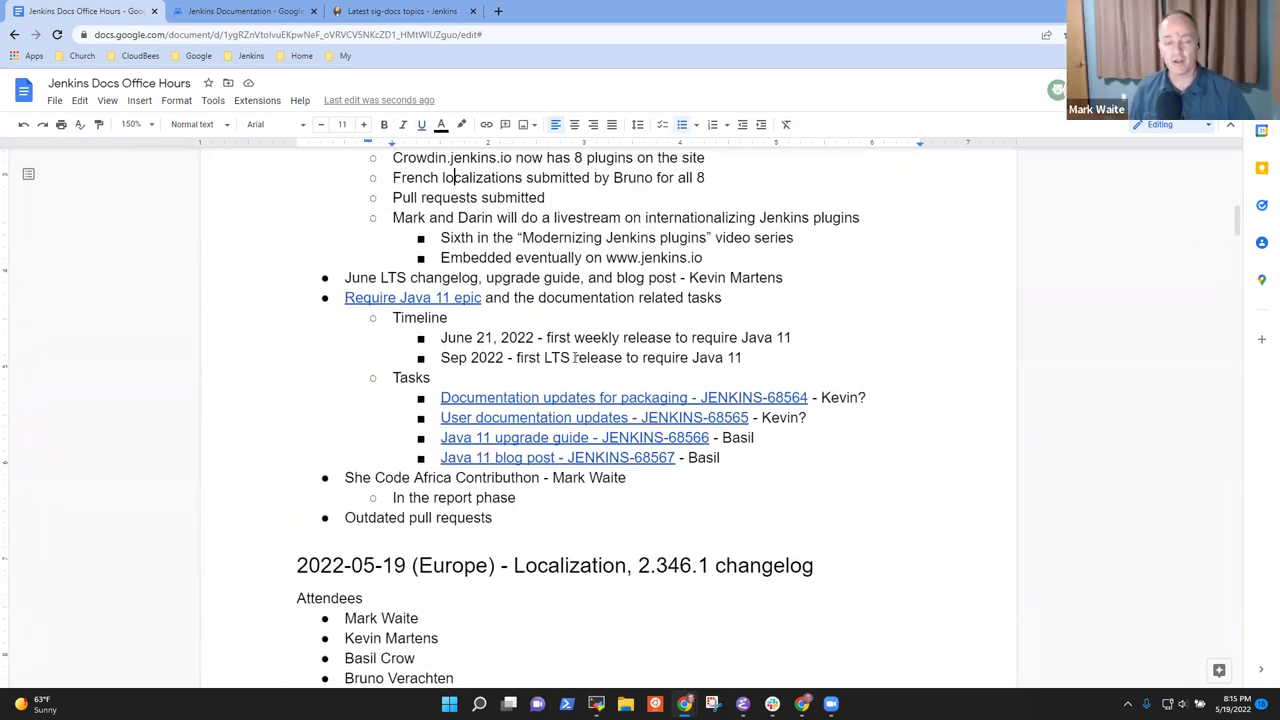
pyautogui.click(500, 12)
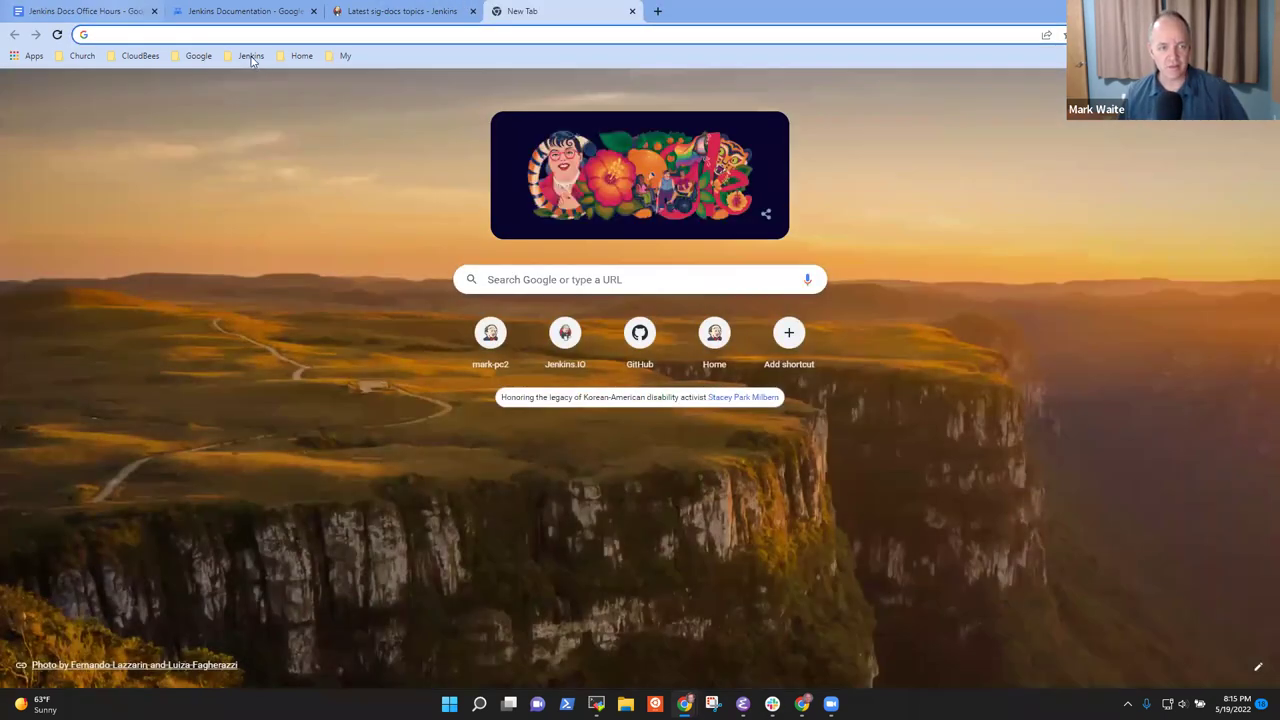
# Open the jenkins.io Jenkins Pipeline handbook page and scroll to its Freestyle-versus-Pipeline video
pyautogui.click(250, 60)
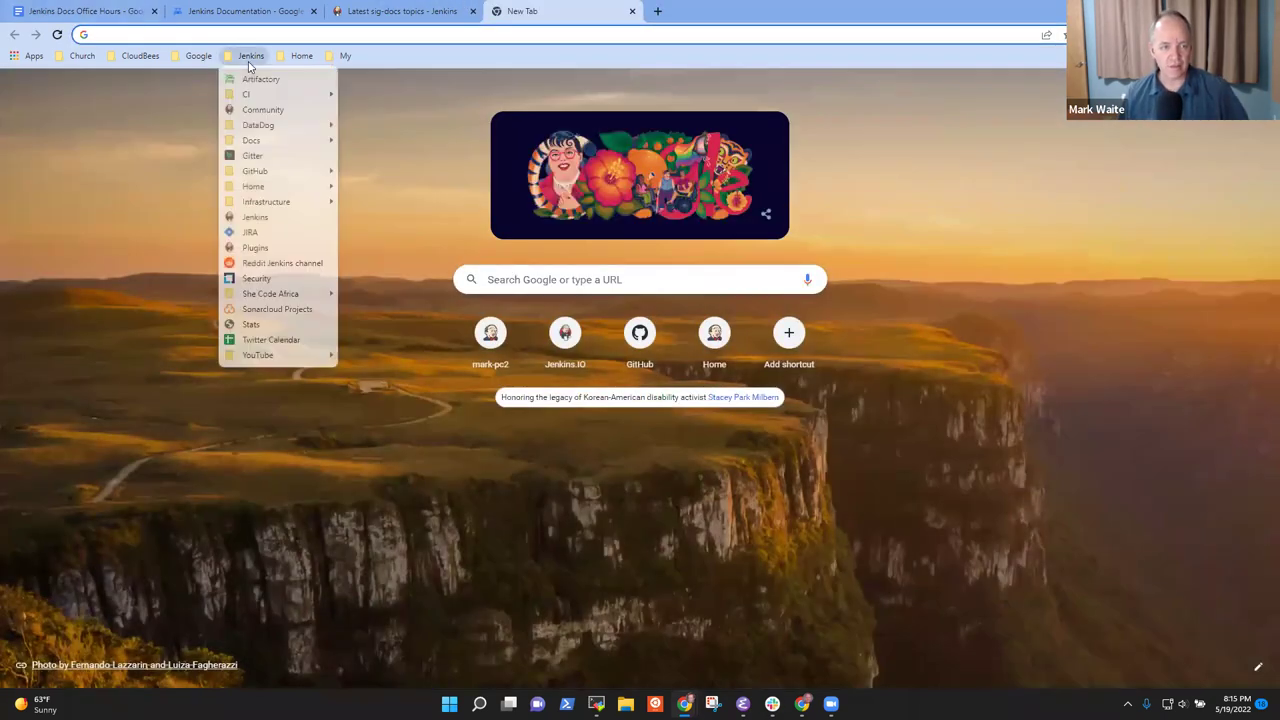
pyautogui.click(258, 218)
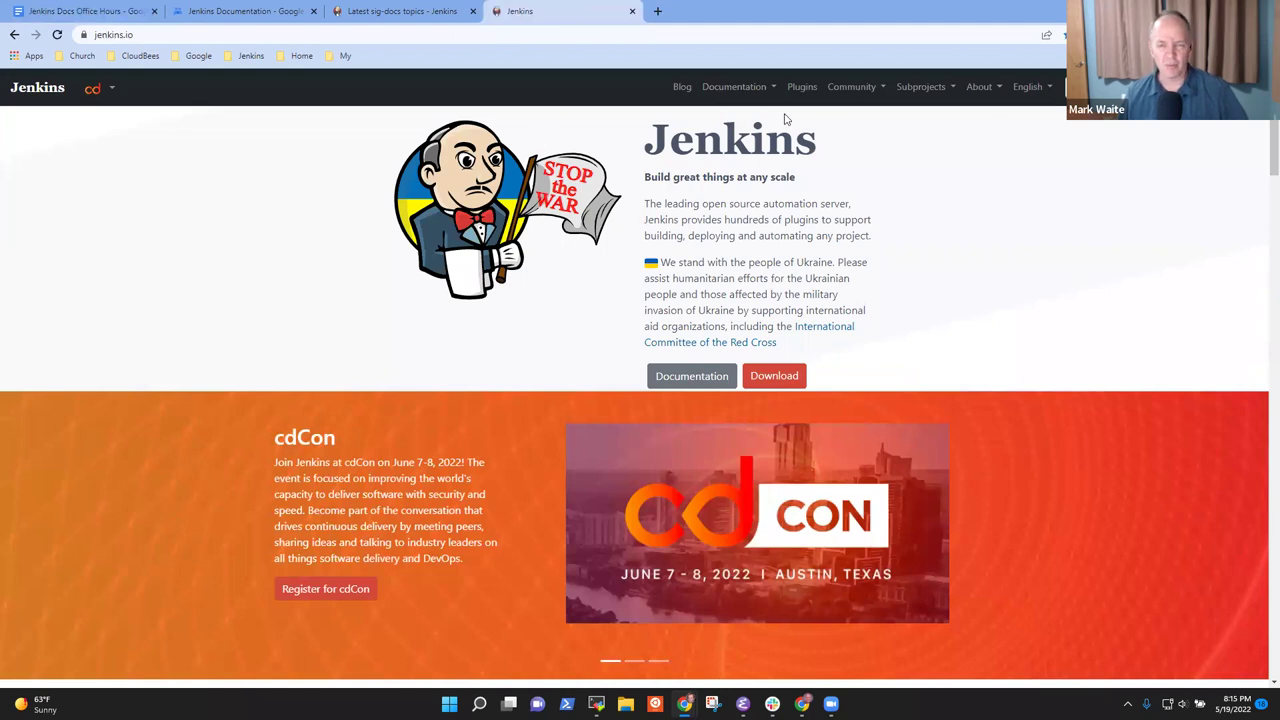
pyautogui.click(752, 92)
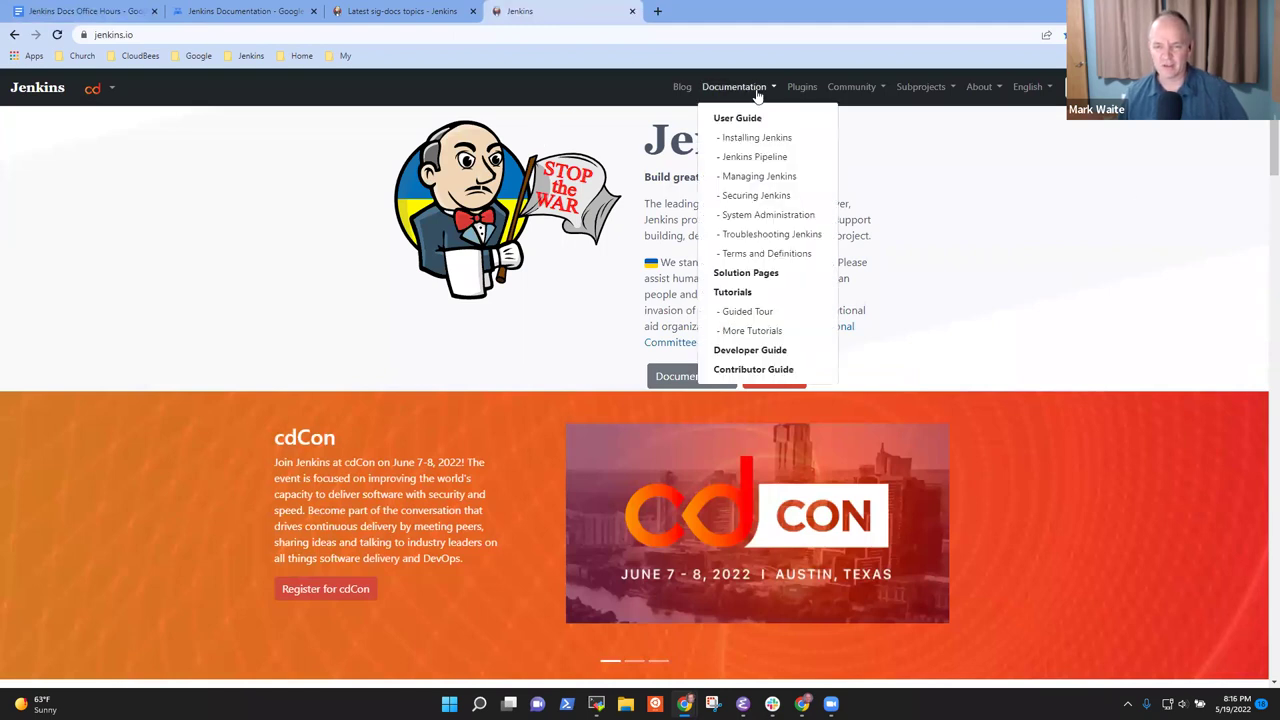
pyautogui.click(767, 178)
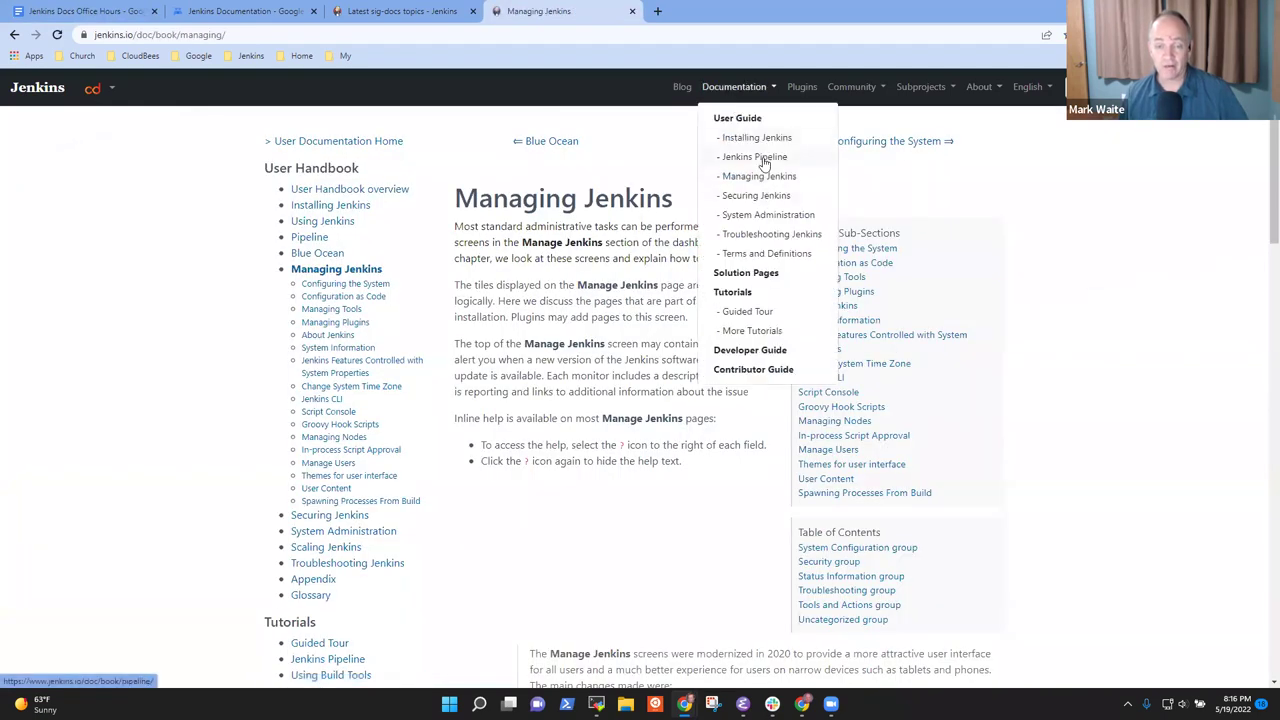
pyautogui.click(760, 158)
pyautogui.scroll(-20, 728, 237)
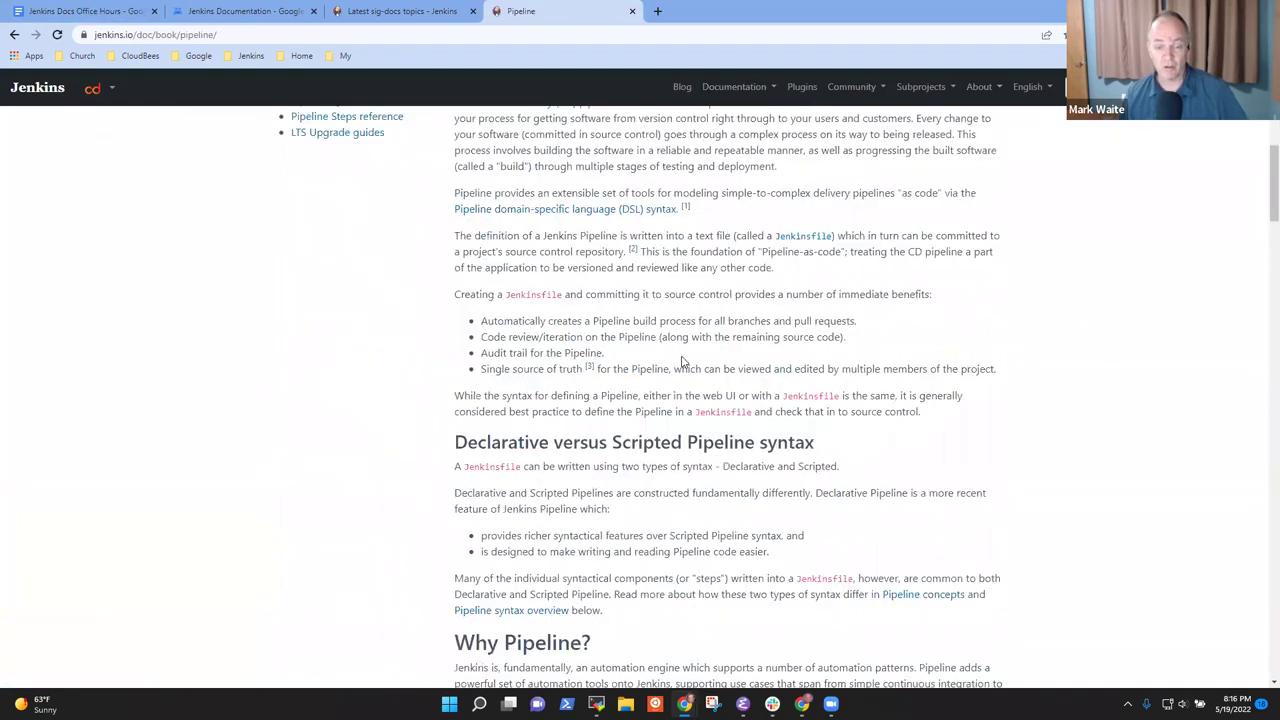
pyautogui.scroll(3, 793, 368)
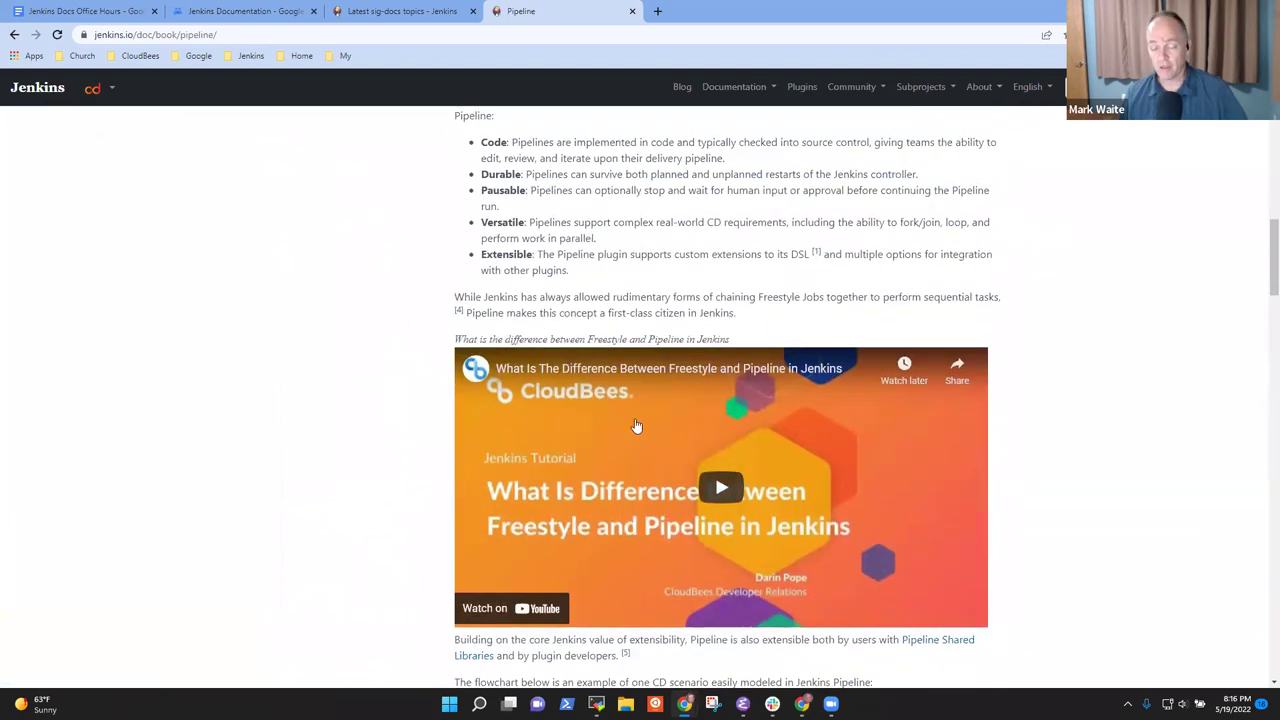
pyautogui.scroll(-1, 600, 310)
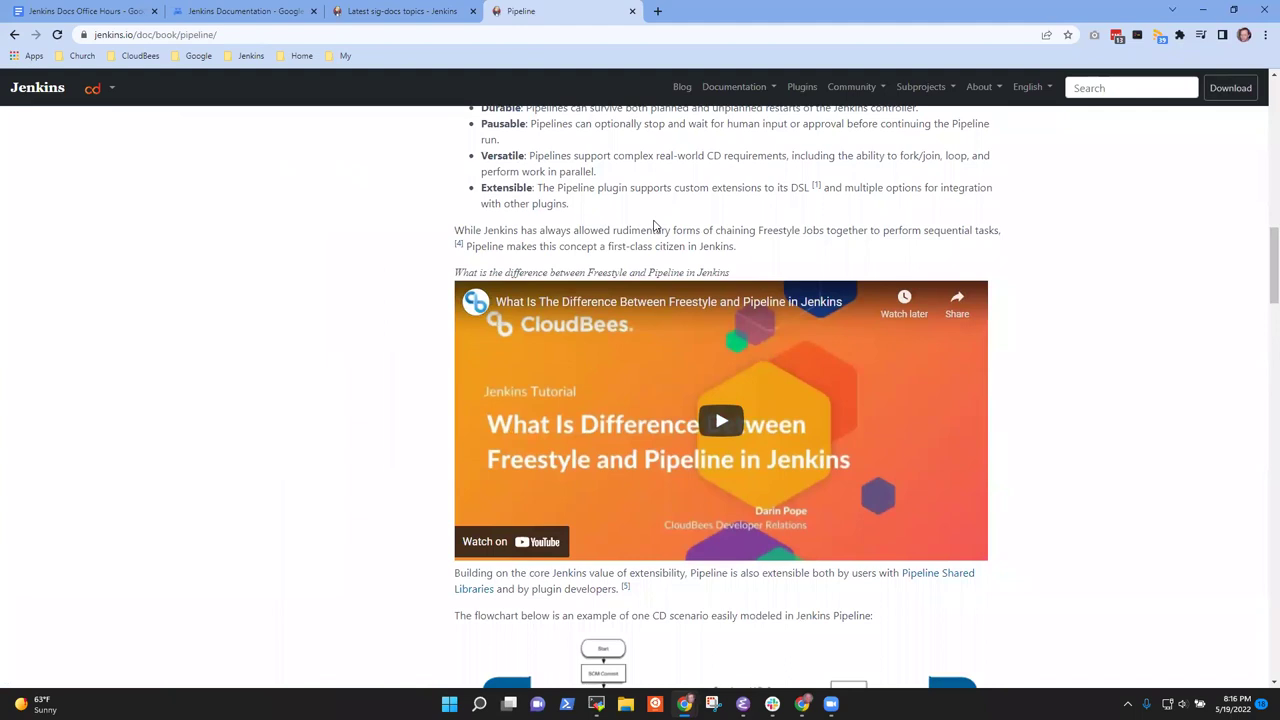
# Open pull request #4806 from the jenkins.io repository's pull requests, filtered by author
pyautogui.click(657, 14)
pyautogui.click(251, 56)
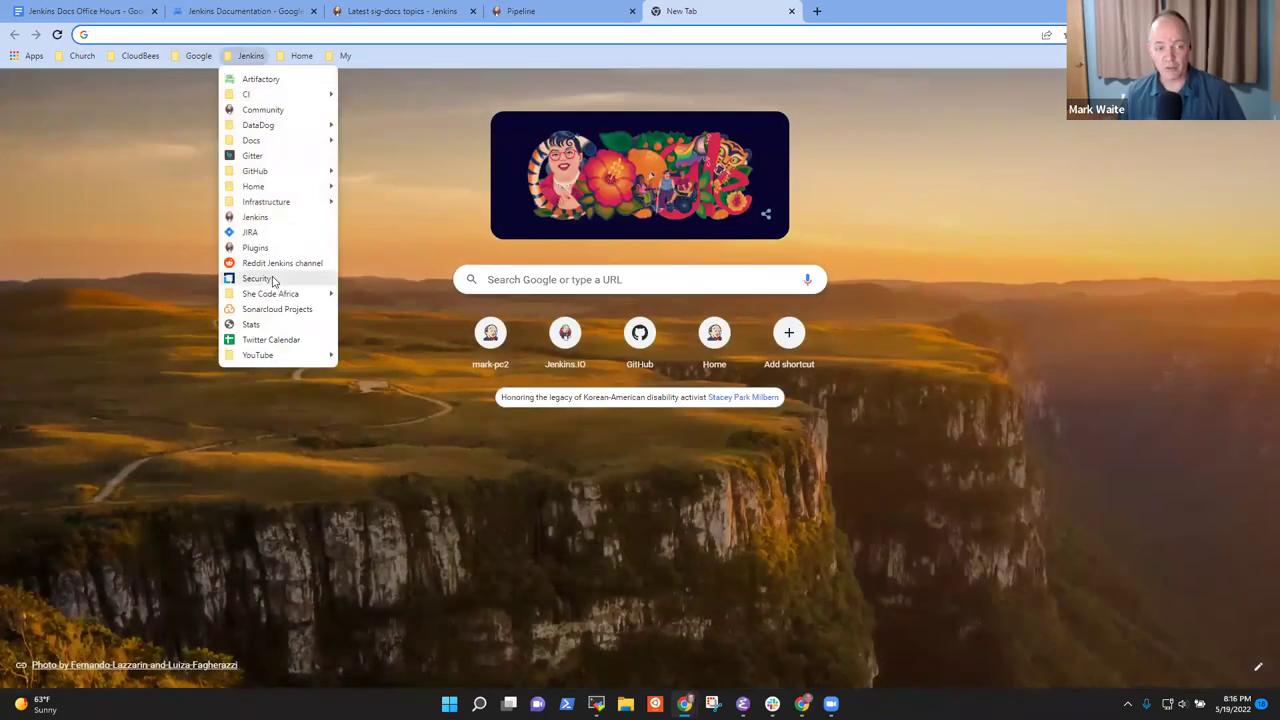
pyautogui.moveTo(290, 176)
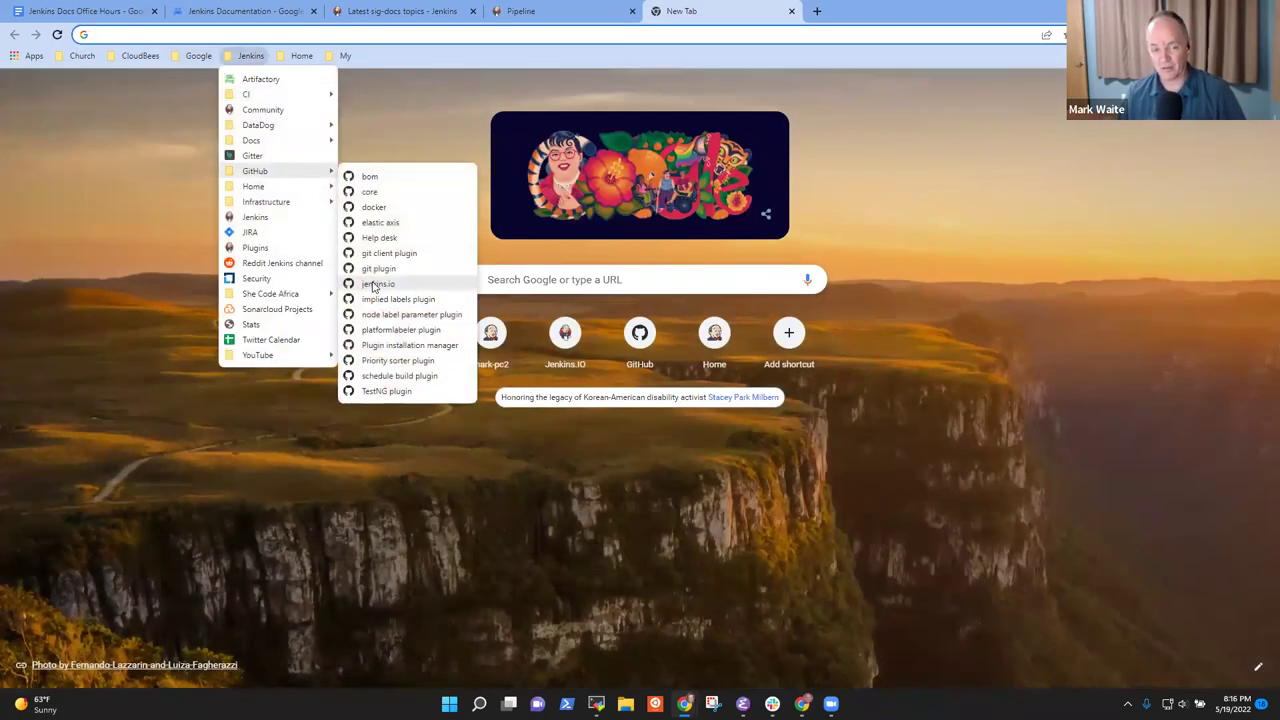
pyautogui.click(377, 284)
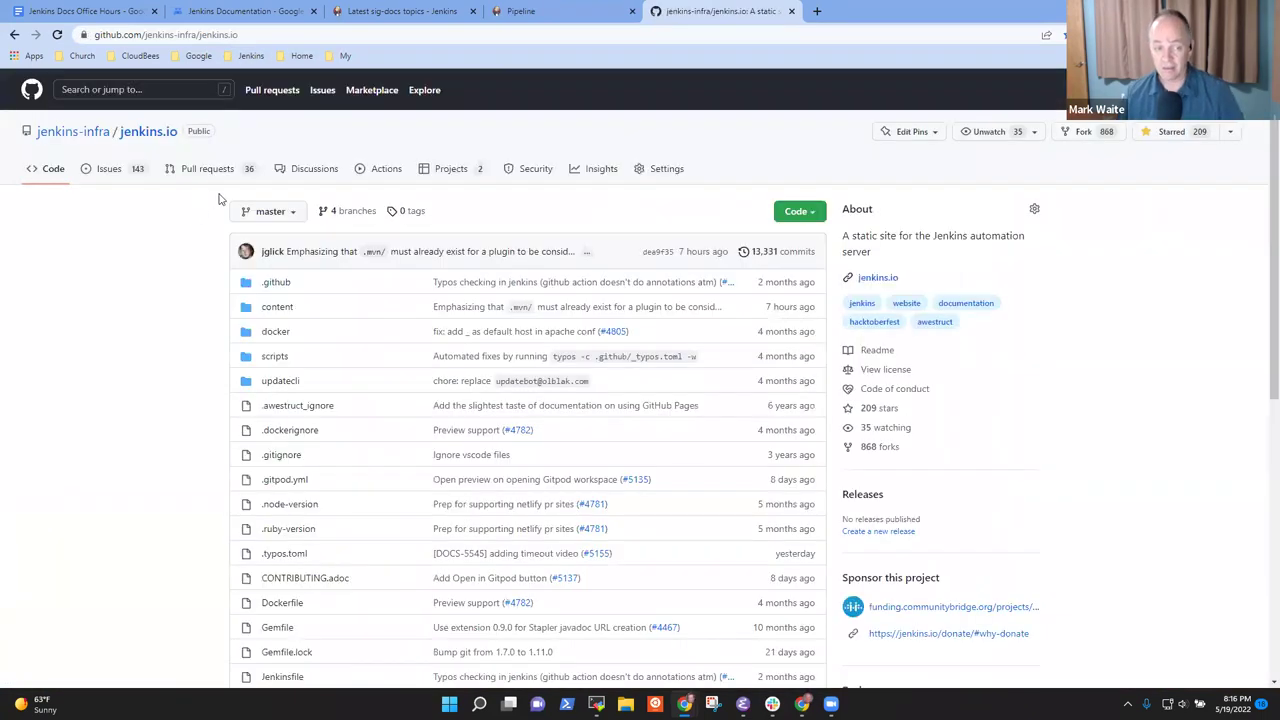
pyautogui.click(229, 168)
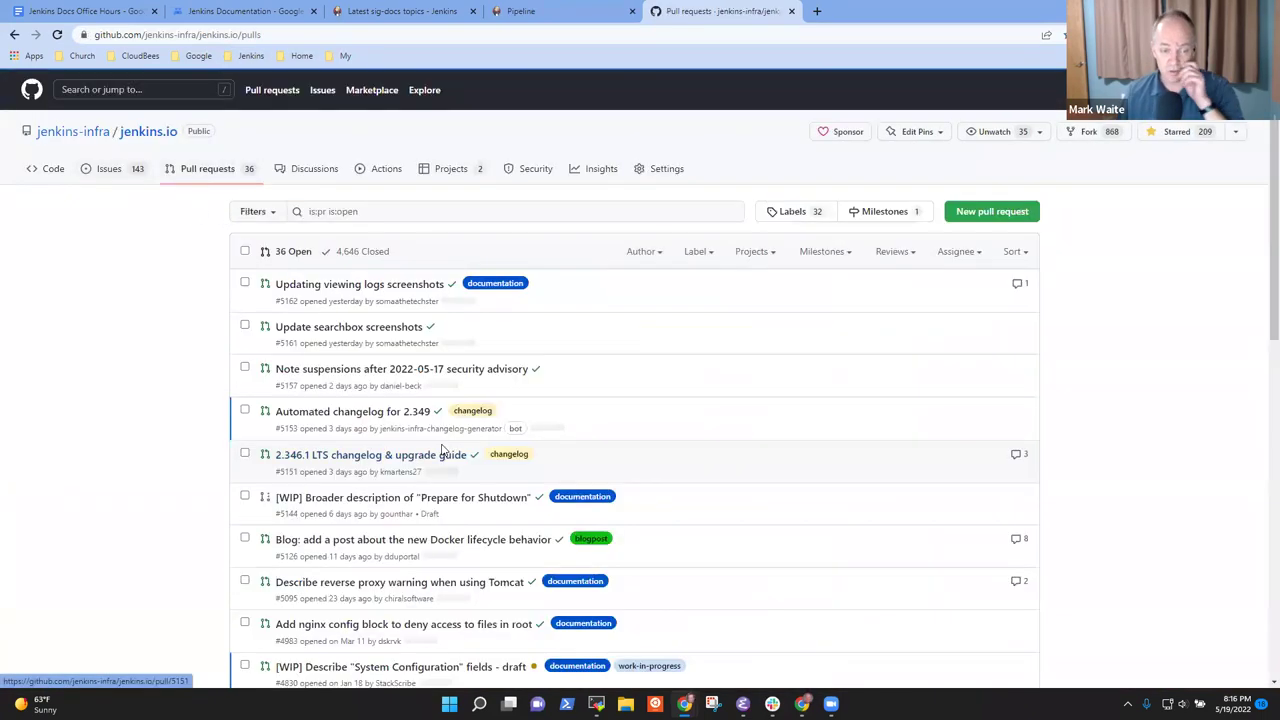
pyautogui.click(646, 253)
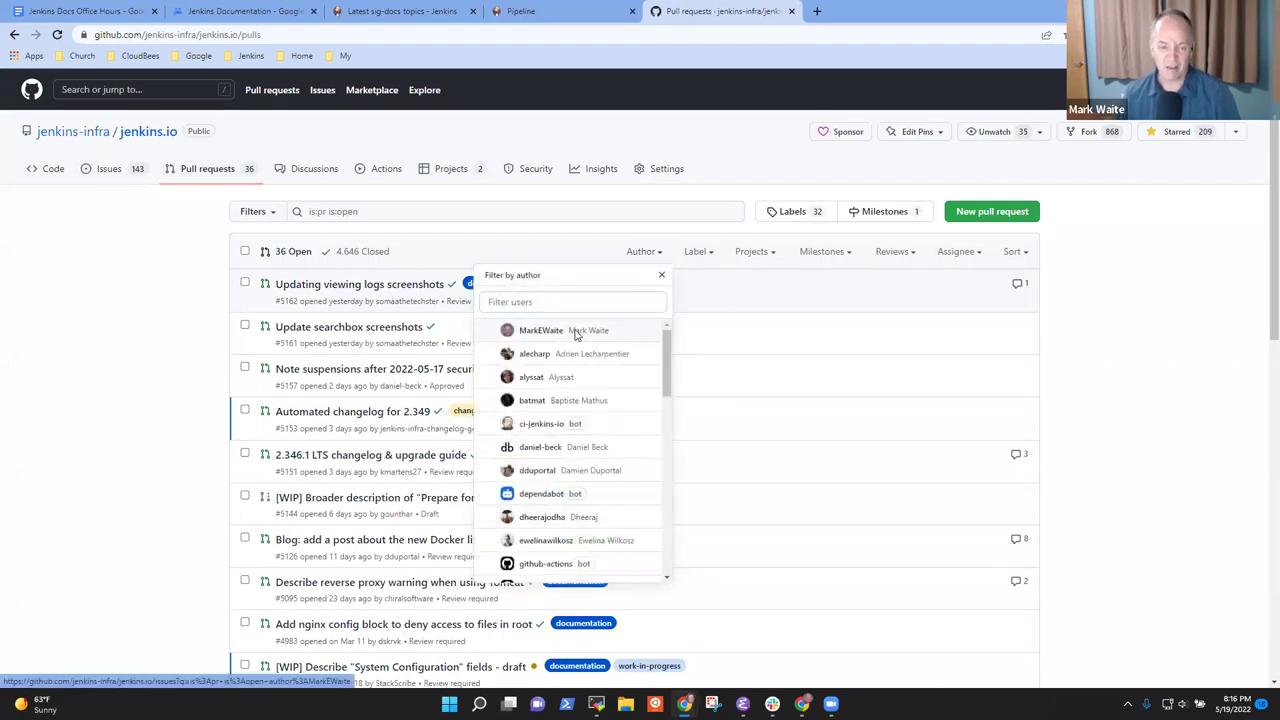
pyautogui.click(585, 330)
pyautogui.click(378, 310)
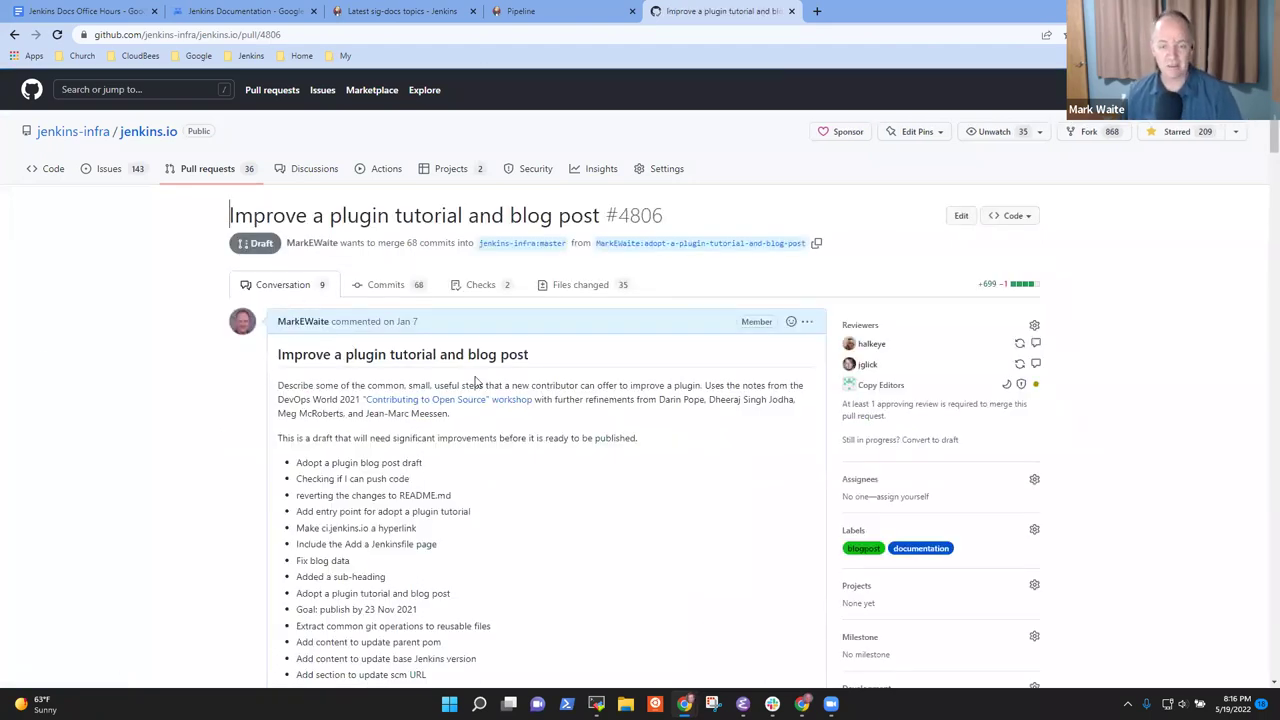
# Read through the PR conversation, highlighting the reviewer's 'Wow this is a lot' comment
pyautogui.scroll(-2, 500, 395)
pyautogui.scroll(3, 515, 404)
pyautogui.scroll(-6, 566, 409)
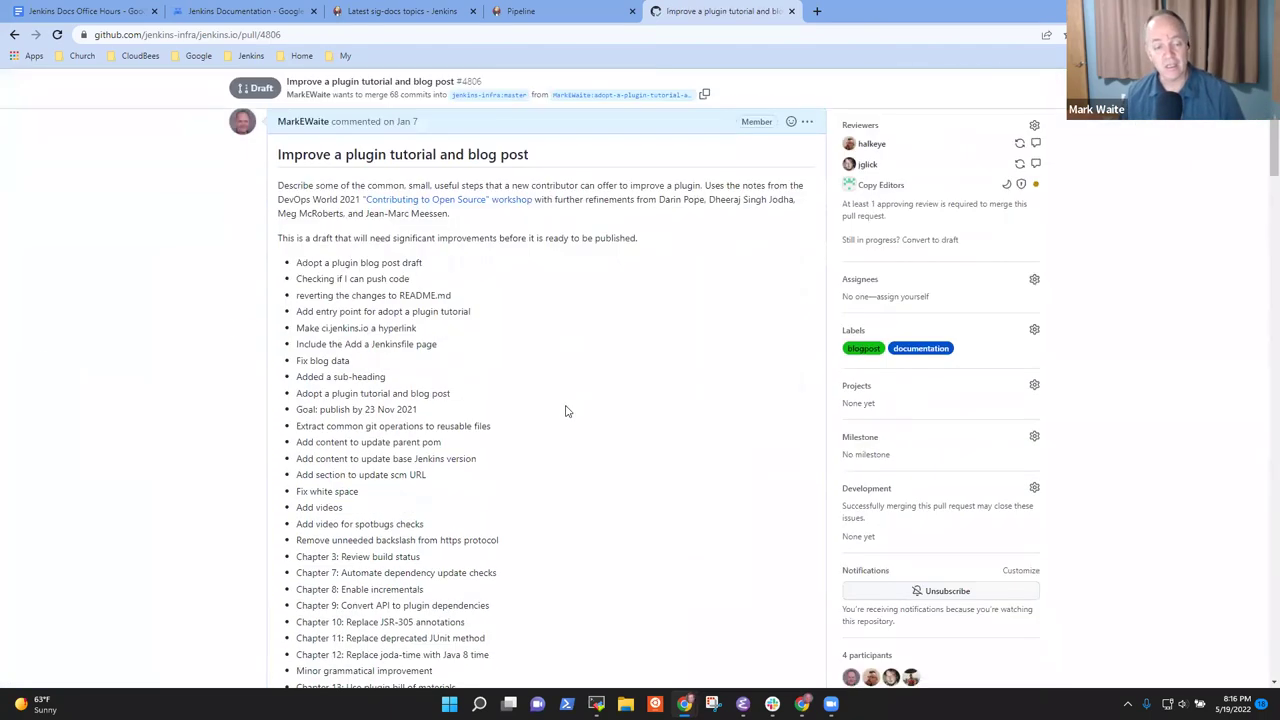
pyautogui.scroll(-3, 570, 416)
pyautogui.scroll(7, 600, 417)
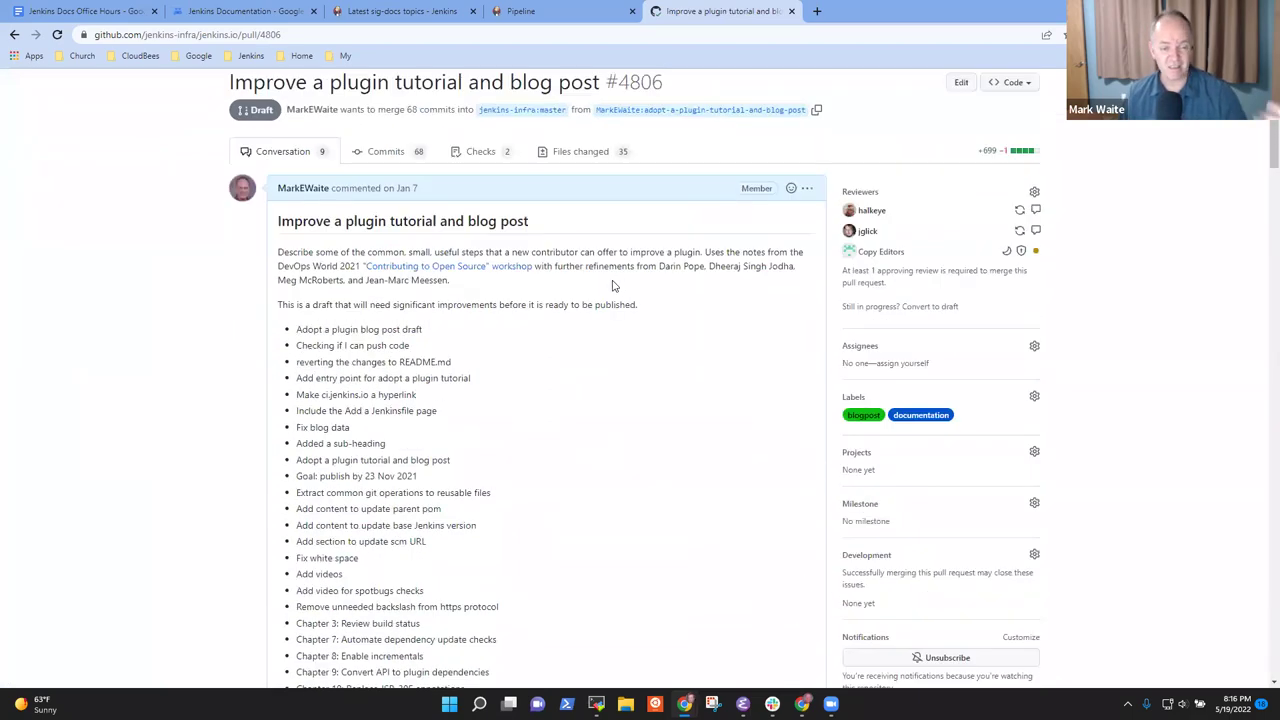
pyautogui.scroll(-12, 488, 370)
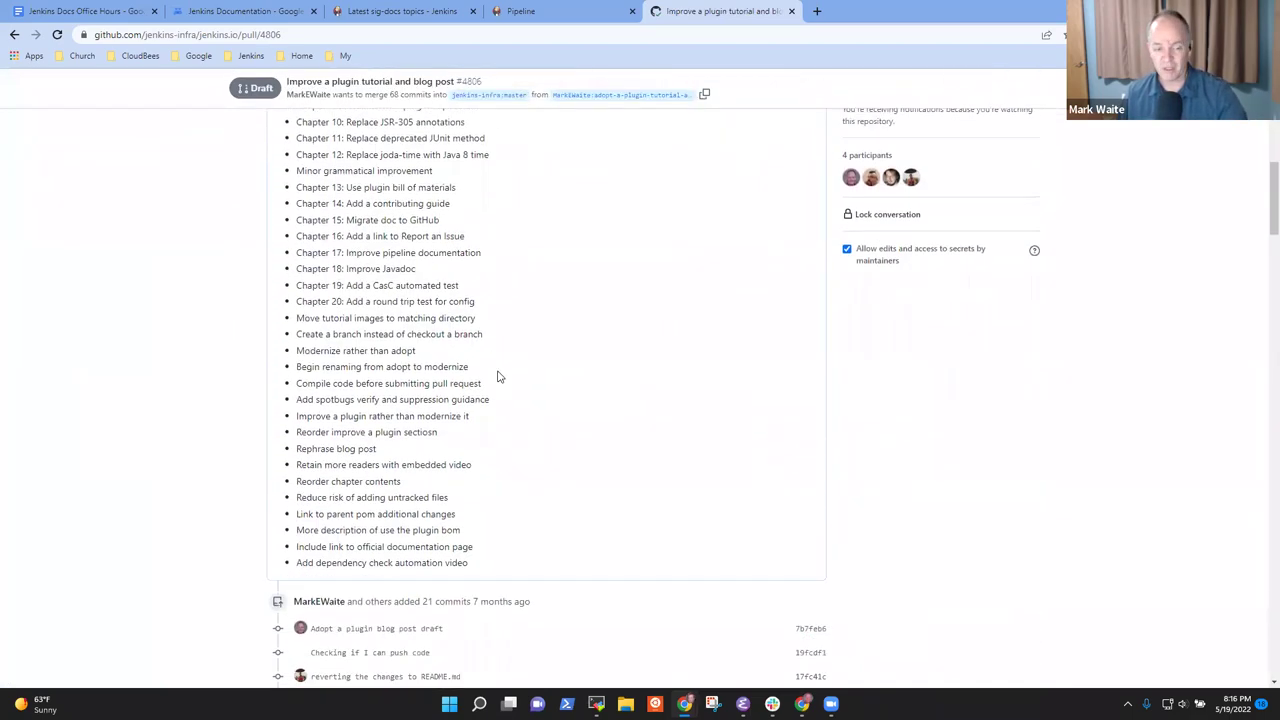
pyautogui.scroll(-10, 517, 380)
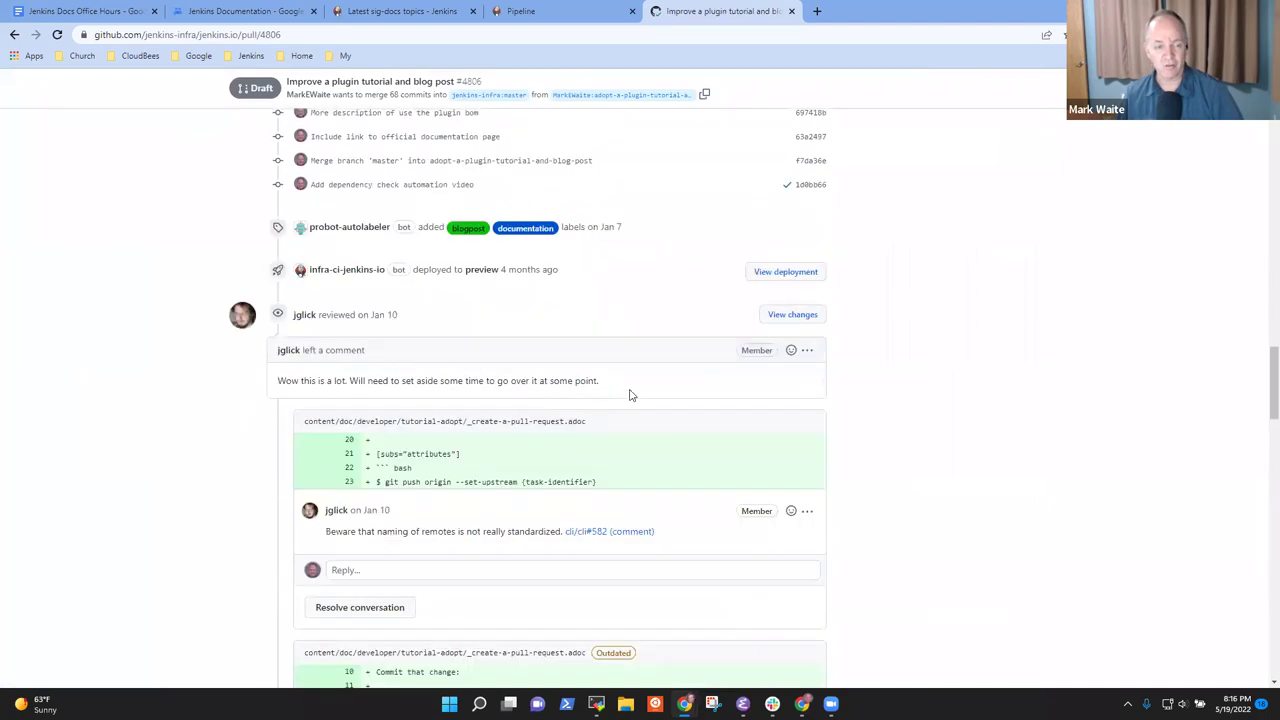
pyautogui.moveTo(603, 385); pyautogui.dragTo(272, 378)
pyautogui.click(957, 365)
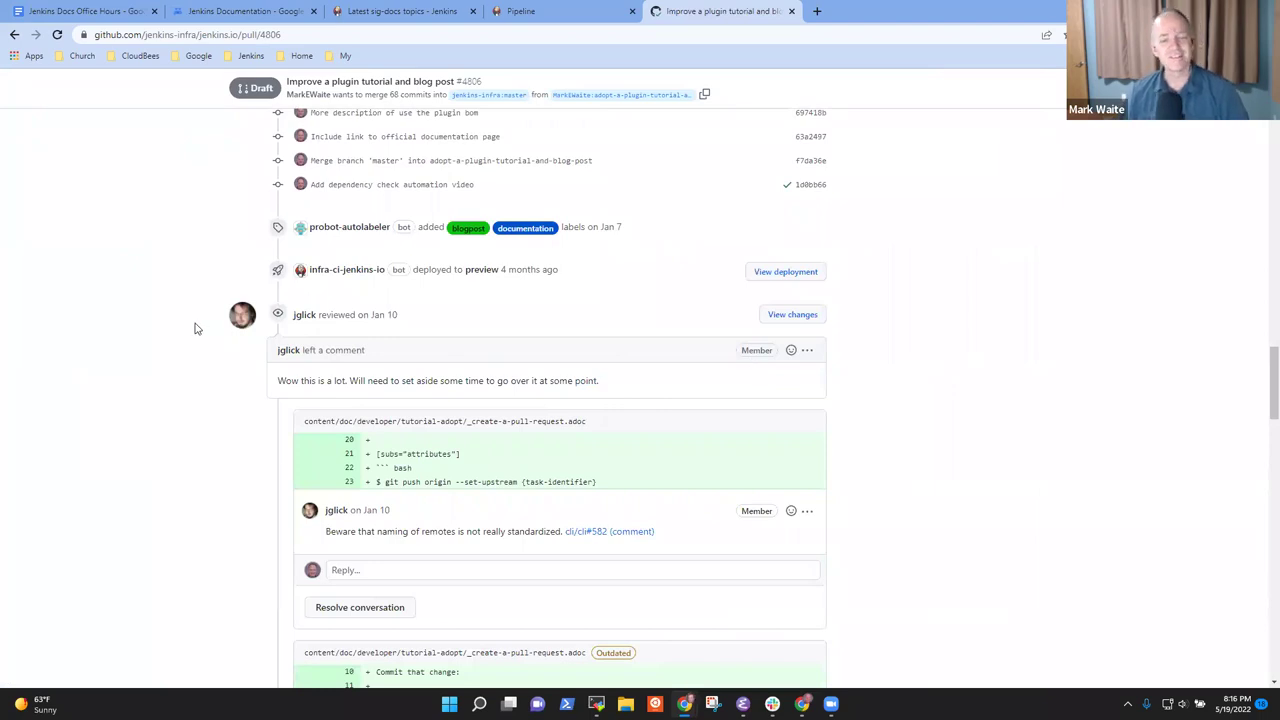
pyautogui.scroll(-3, 196, 328)
pyautogui.scroll(3, 197, 343)
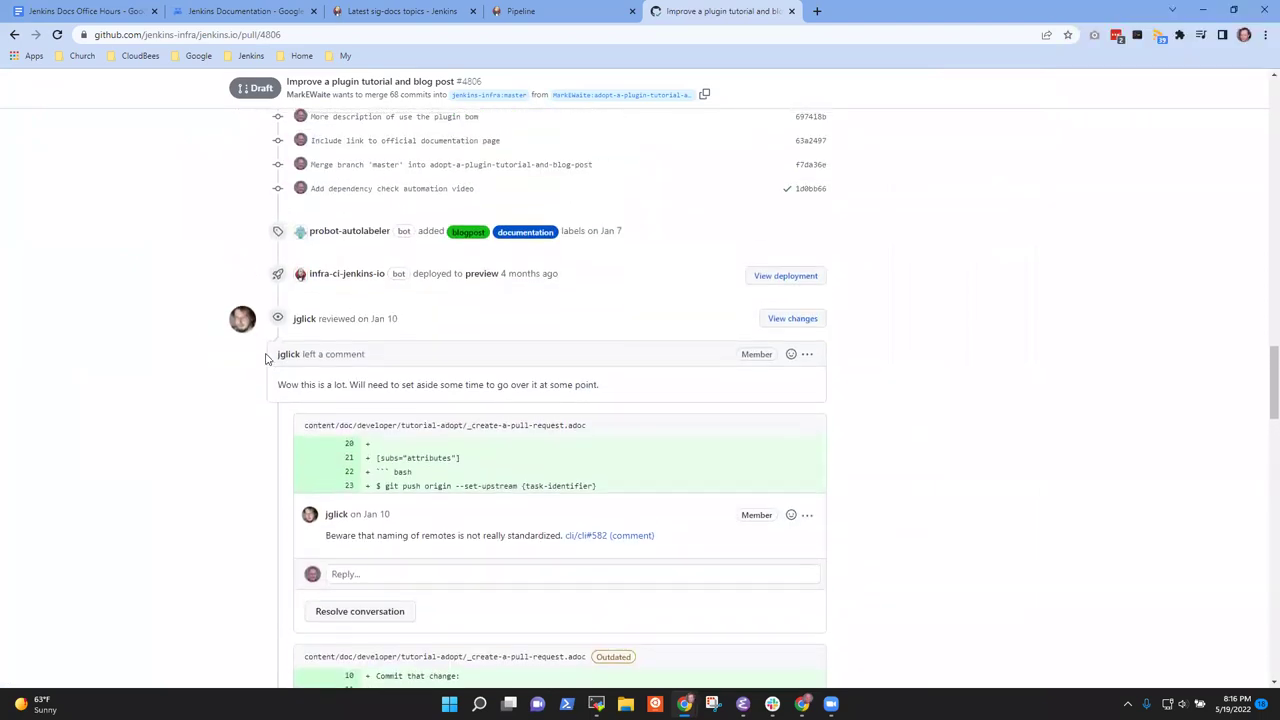
pyautogui.scroll(1, 267, 358)
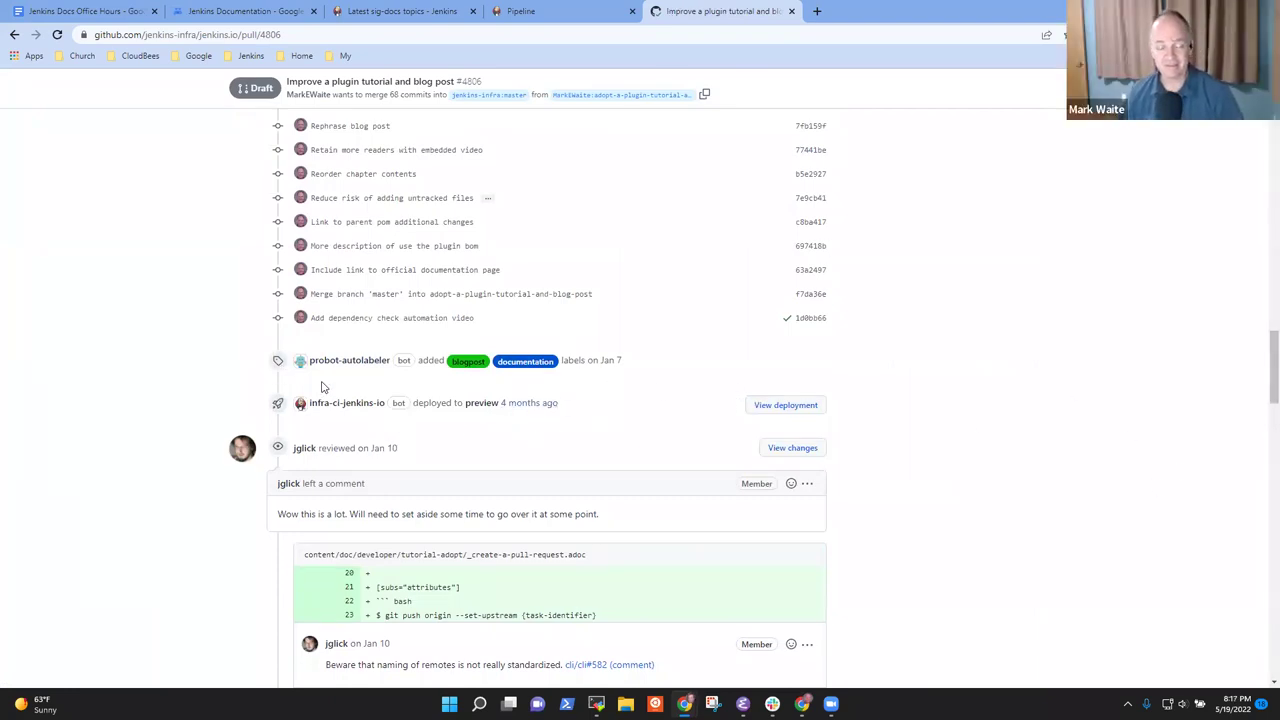
pyautogui.click(786, 405)
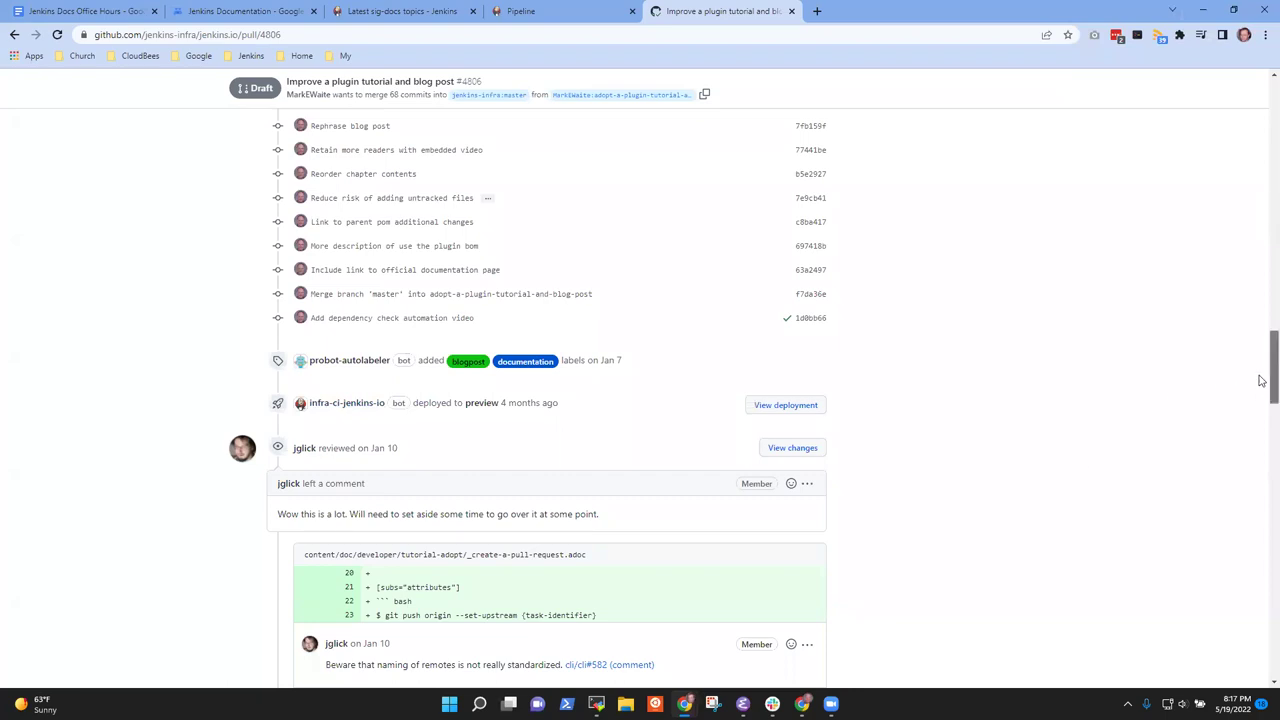
pyautogui.moveTo(1265, 380); pyautogui.dragTo(1228, 58)
pyautogui.scroll(4, 509, 340)
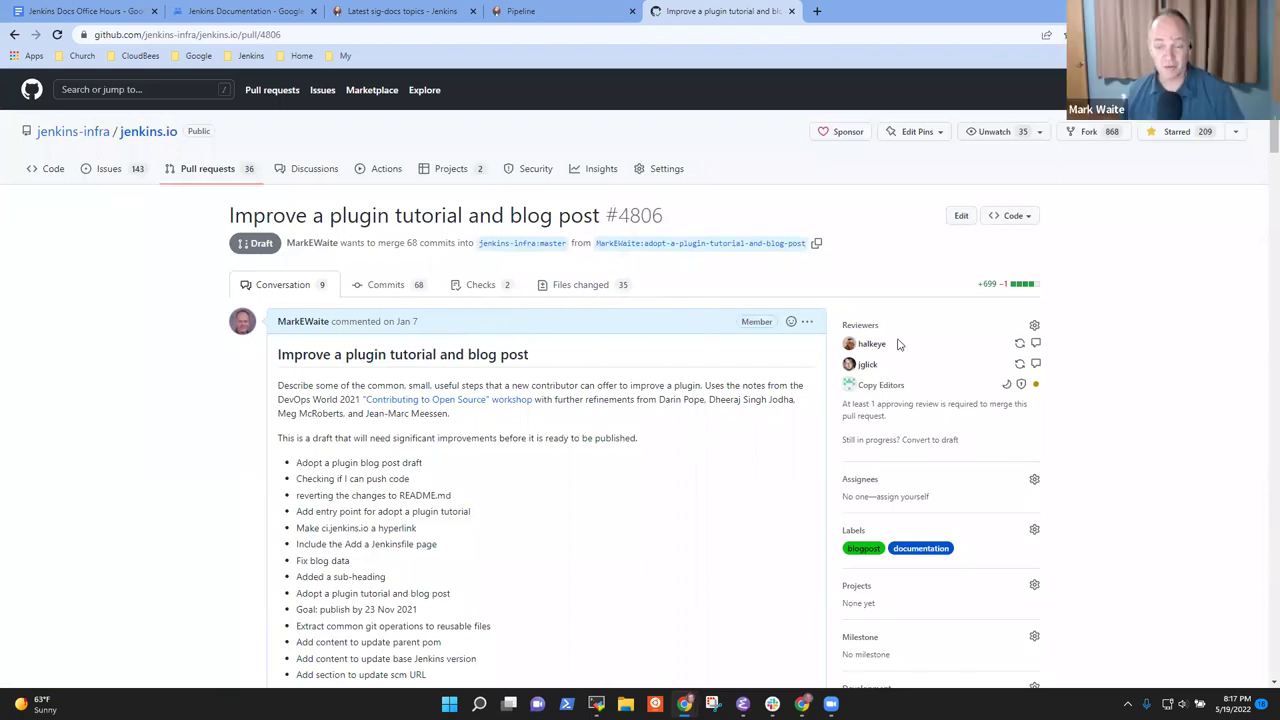
# Highlight the first reviewer's name, then jump to the bottom of the pull request and back
pyautogui.moveTo(893, 344); pyautogui.dragTo(858, 344)
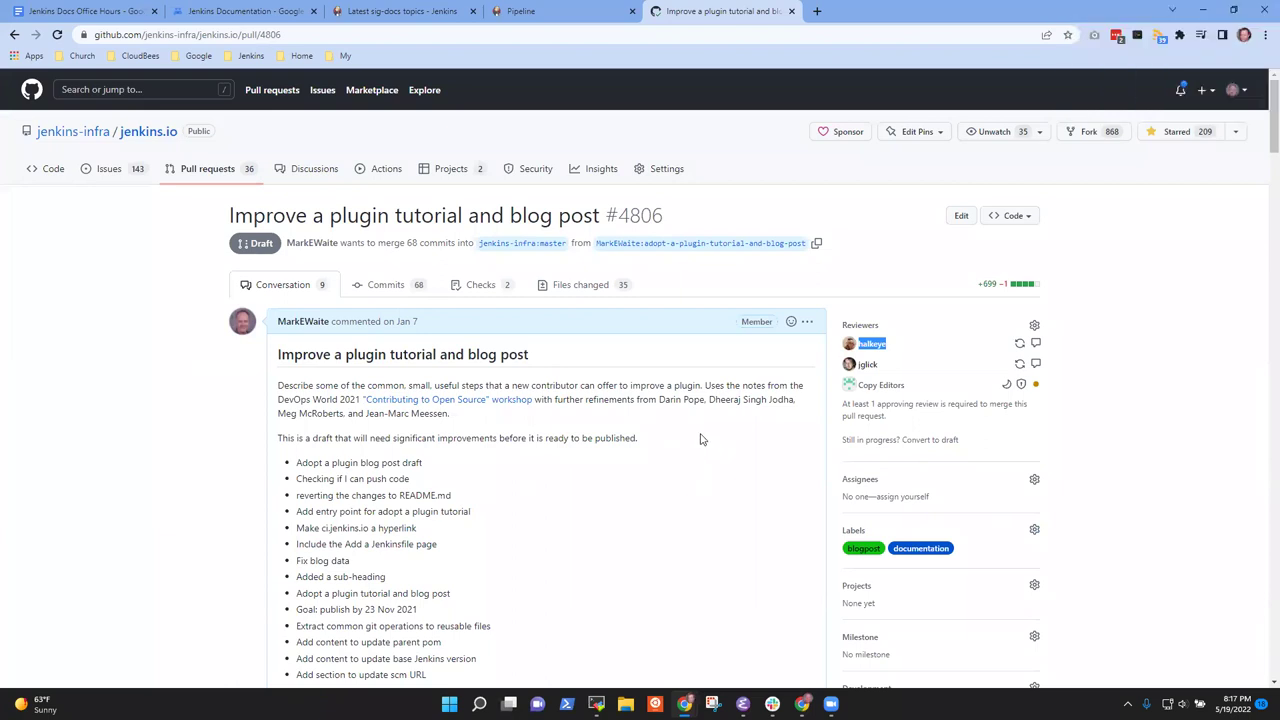
pyautogui.click(85, 390)
pyautogui.press('End')
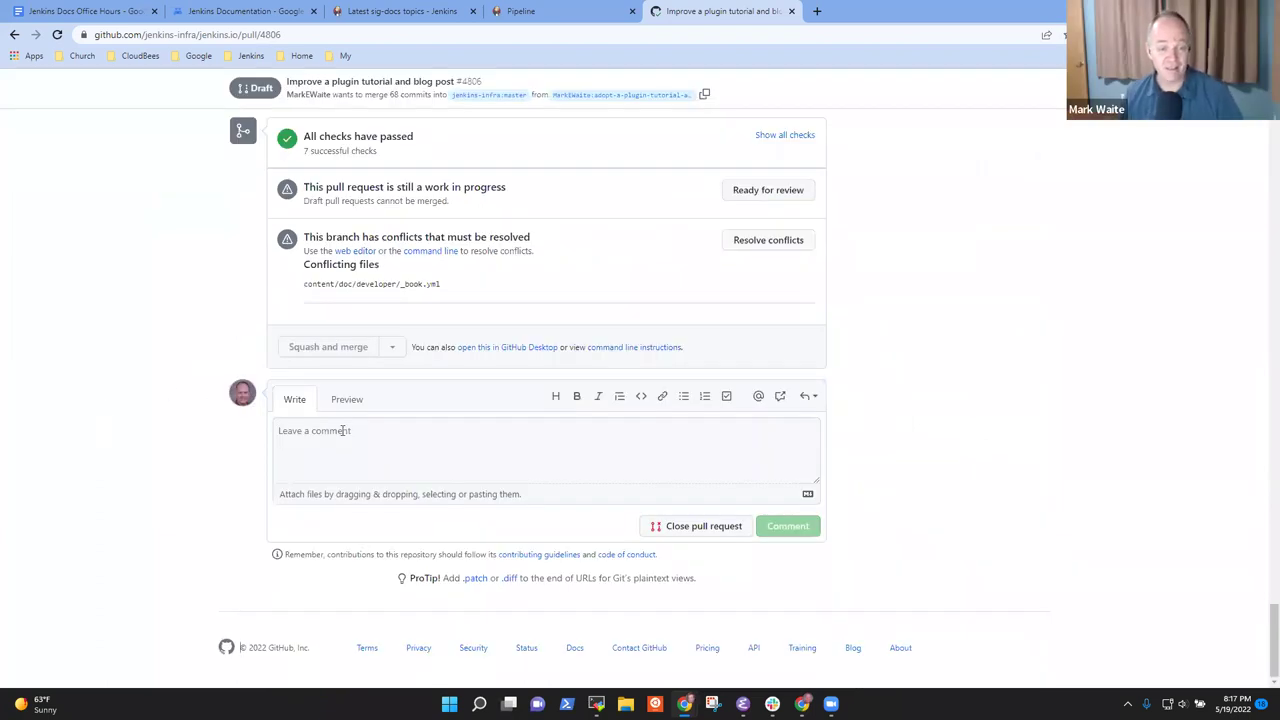
pyautogui.scroll(3, 400, 450)
pyautogui.scroll(5, 490, 455)
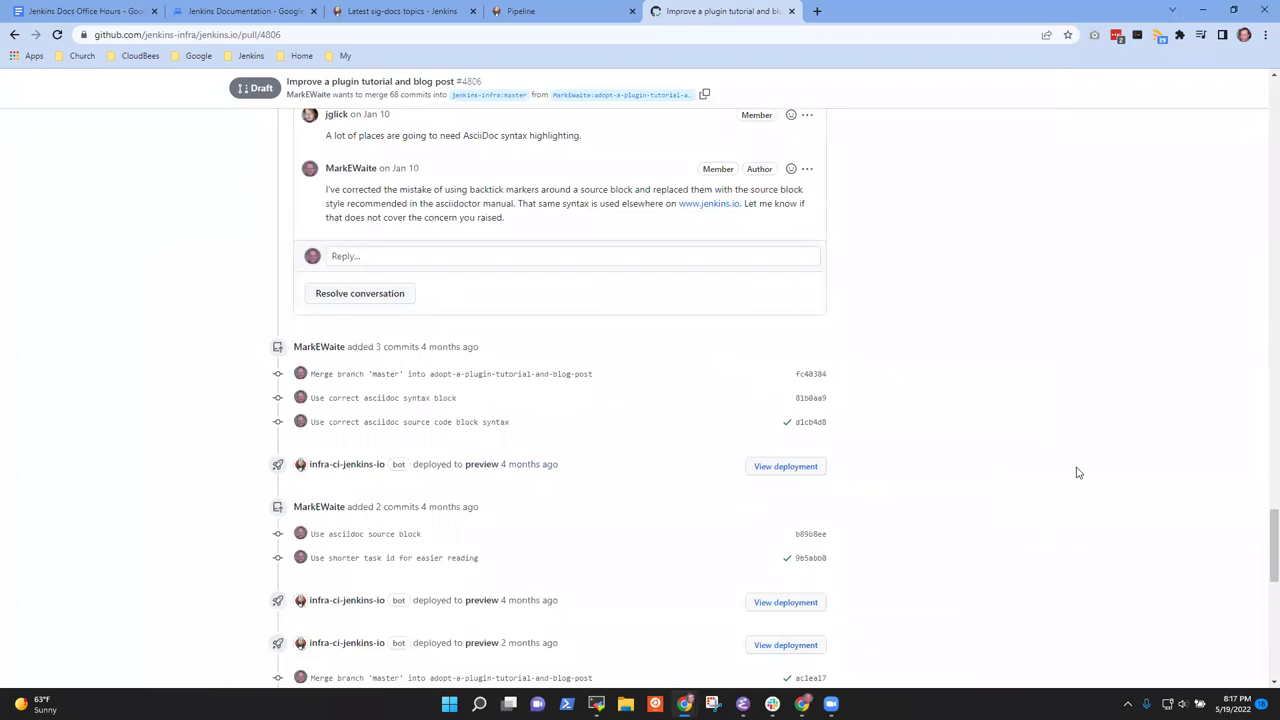
pyautogui.press('Tab')
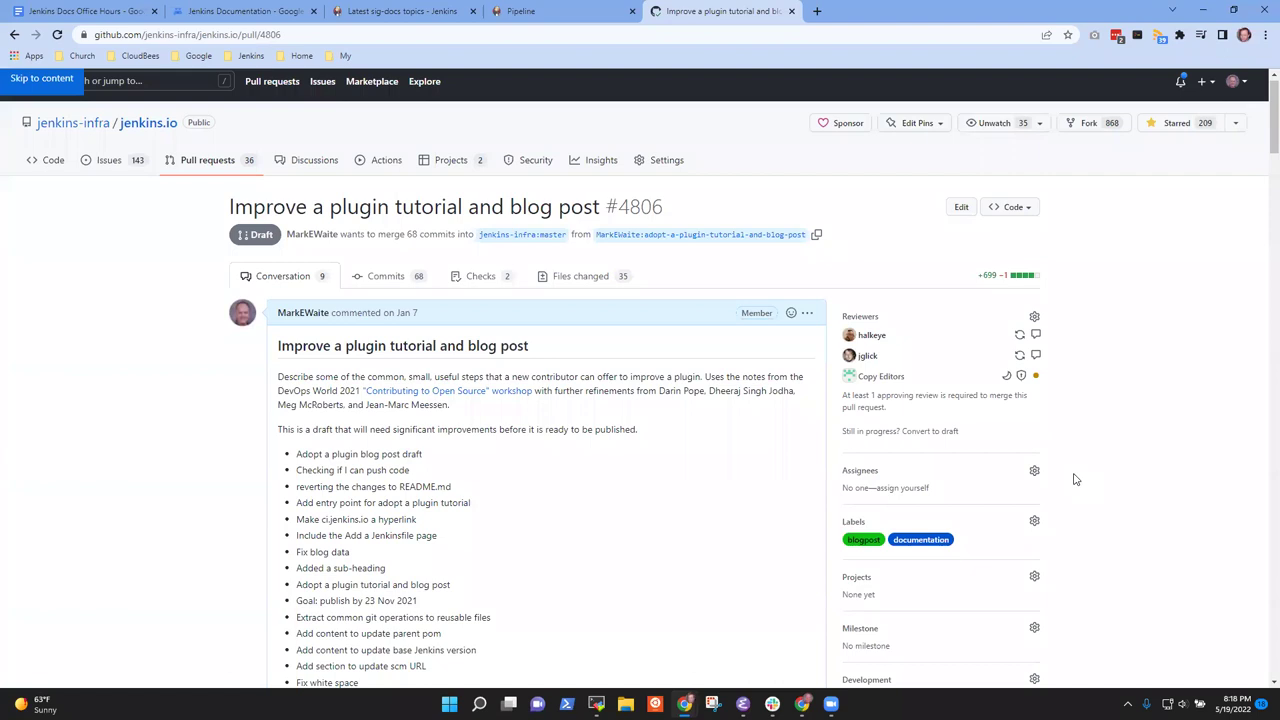
pyautogui.click(247, 56)
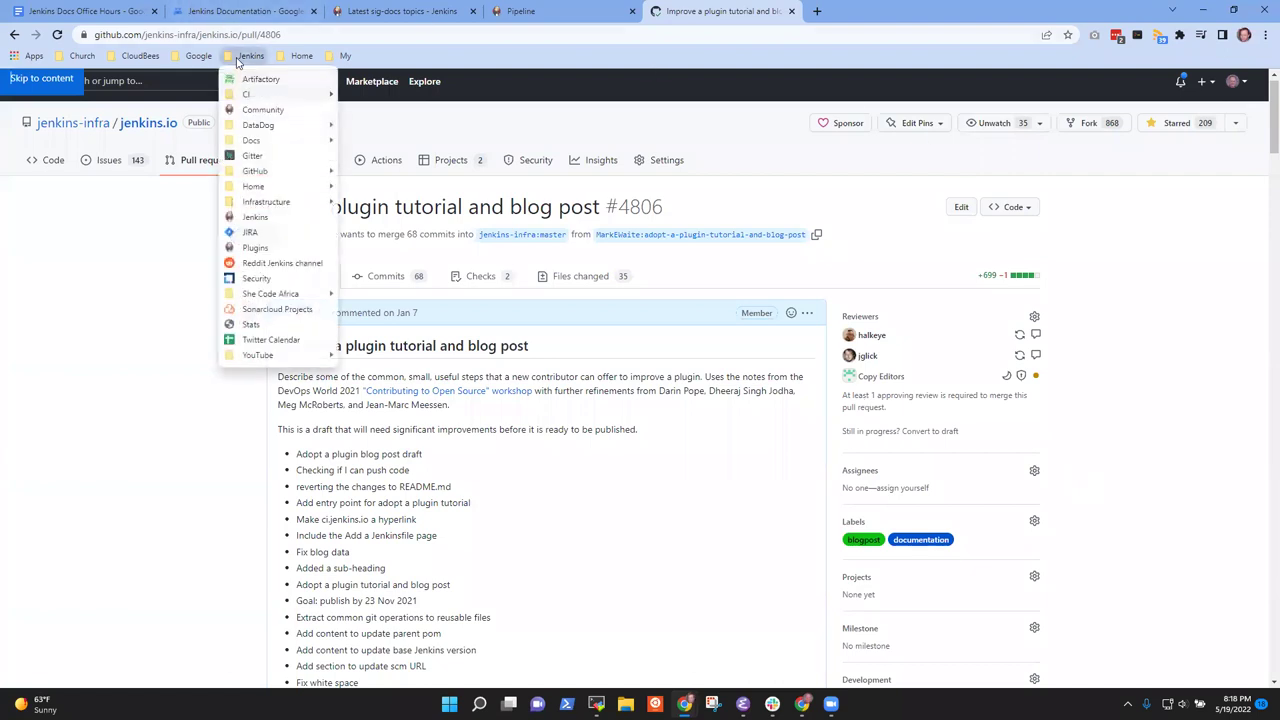
# Go to jenkins.io and open the Developer Guide's How-To Guides page
pyautogui.click(255, 216)
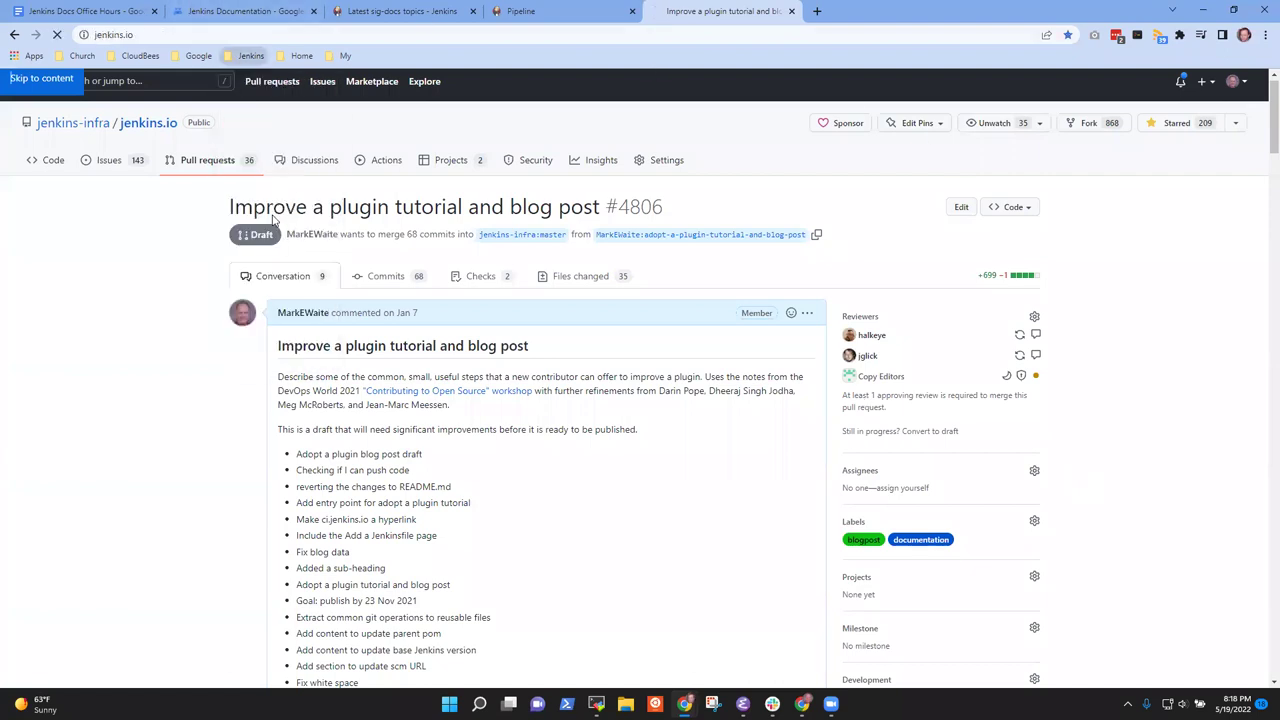
pyautogui.click(753, 98)
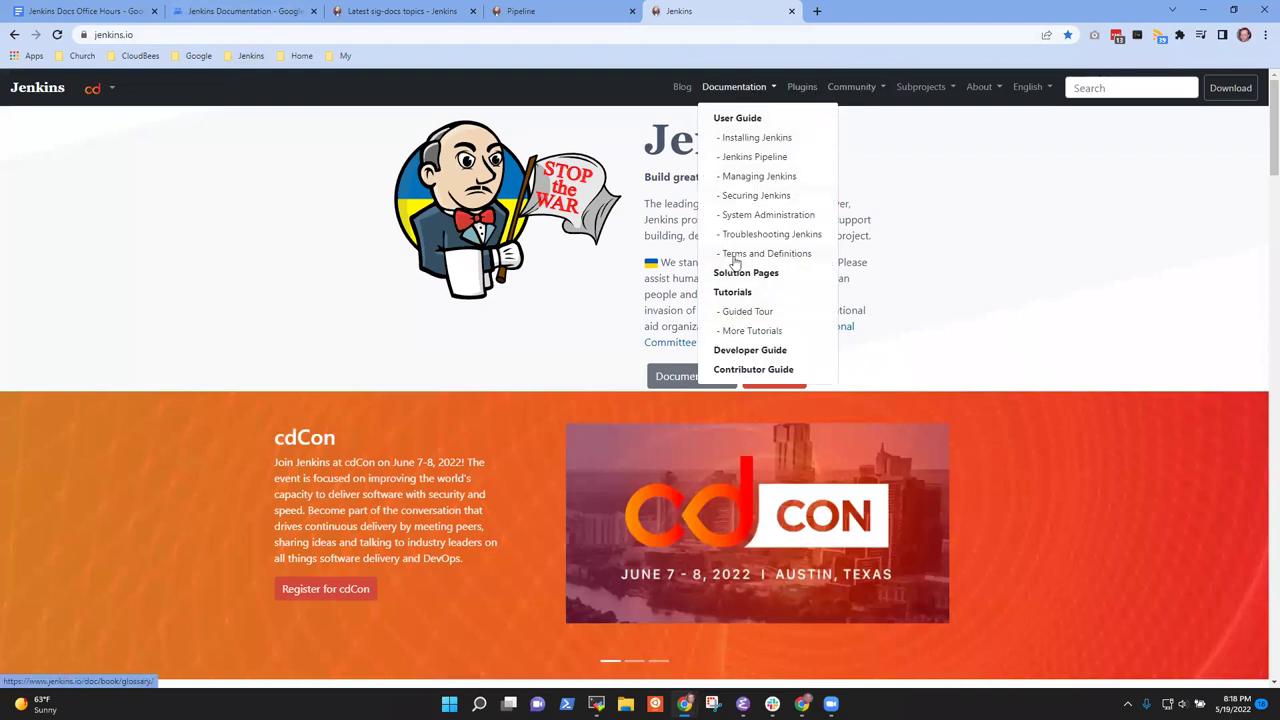
pyautogui.click(744, 352)
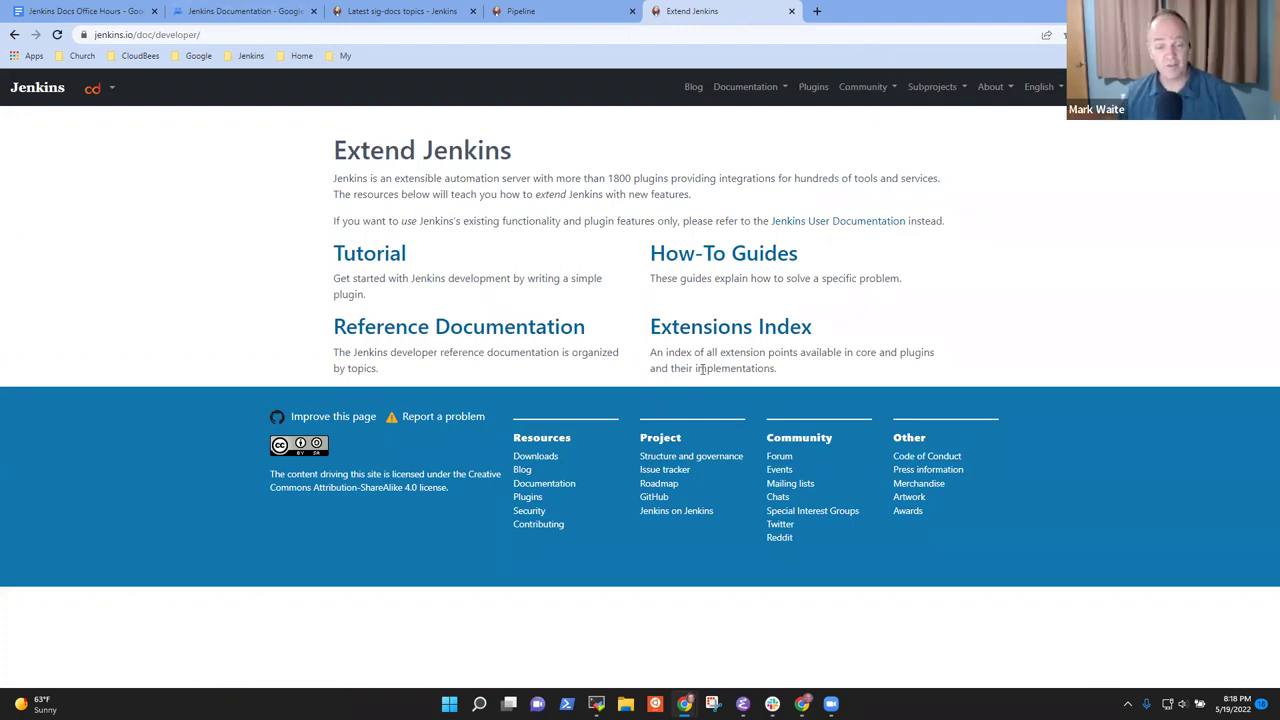
pyautogui.click(736, 256)
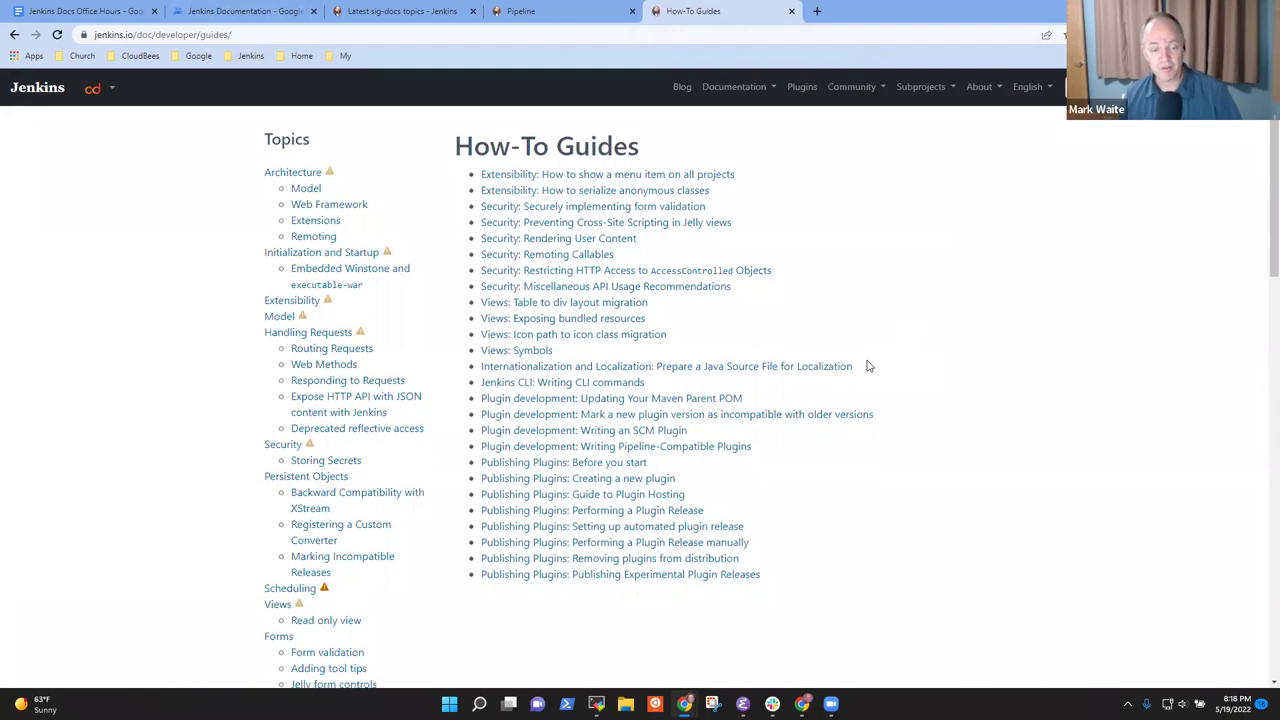
pyautogui.scroll(-3, 868, 366)
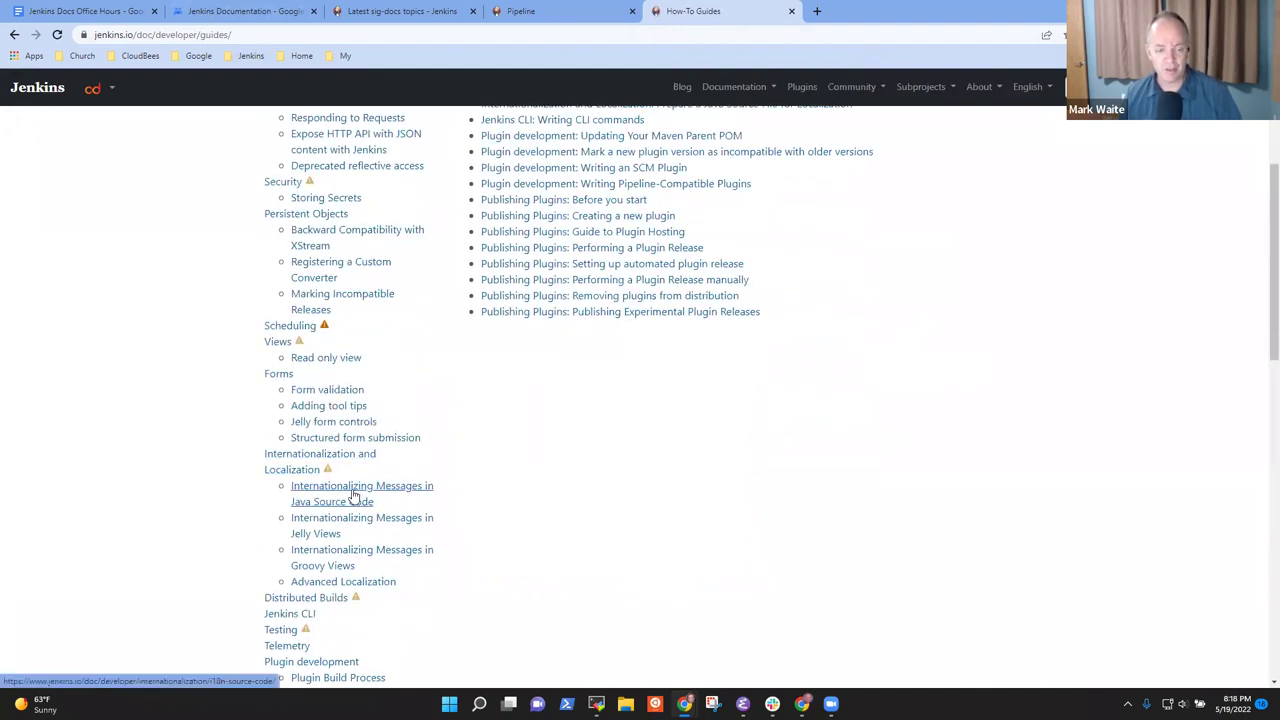
pyautogui.click(352, 495)
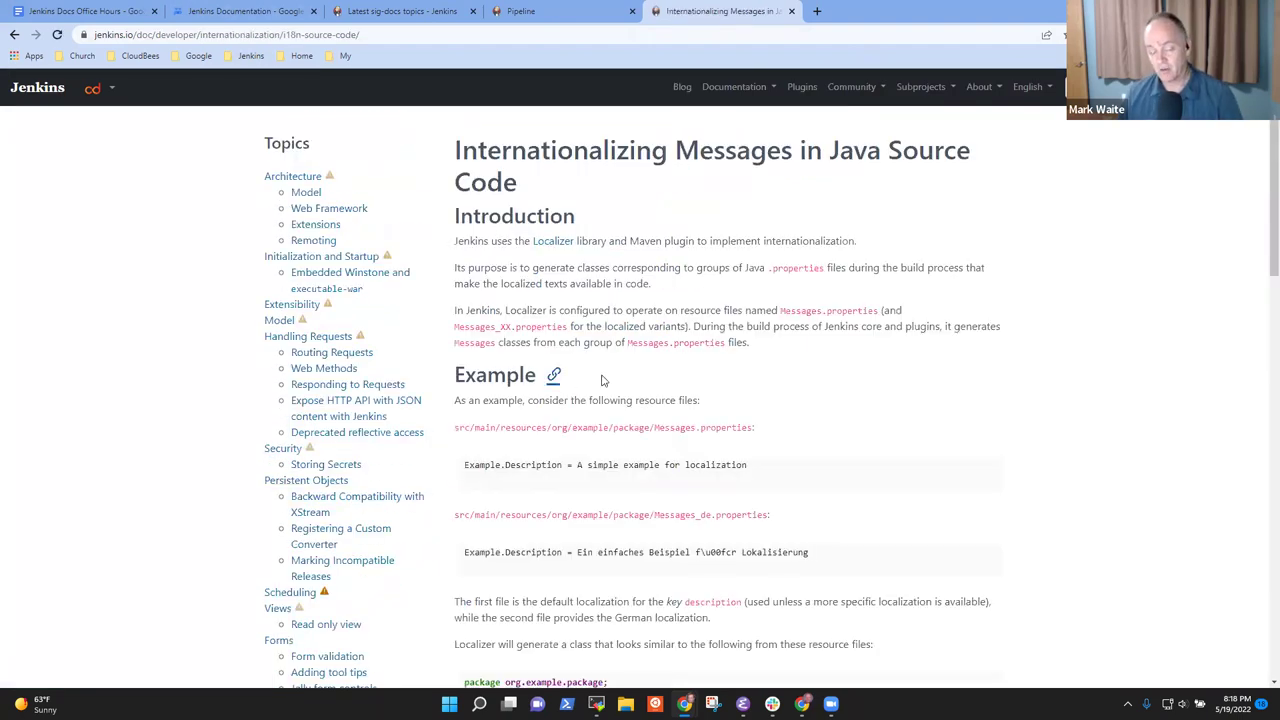
pyautogui.scroll(-5, 620, 385)
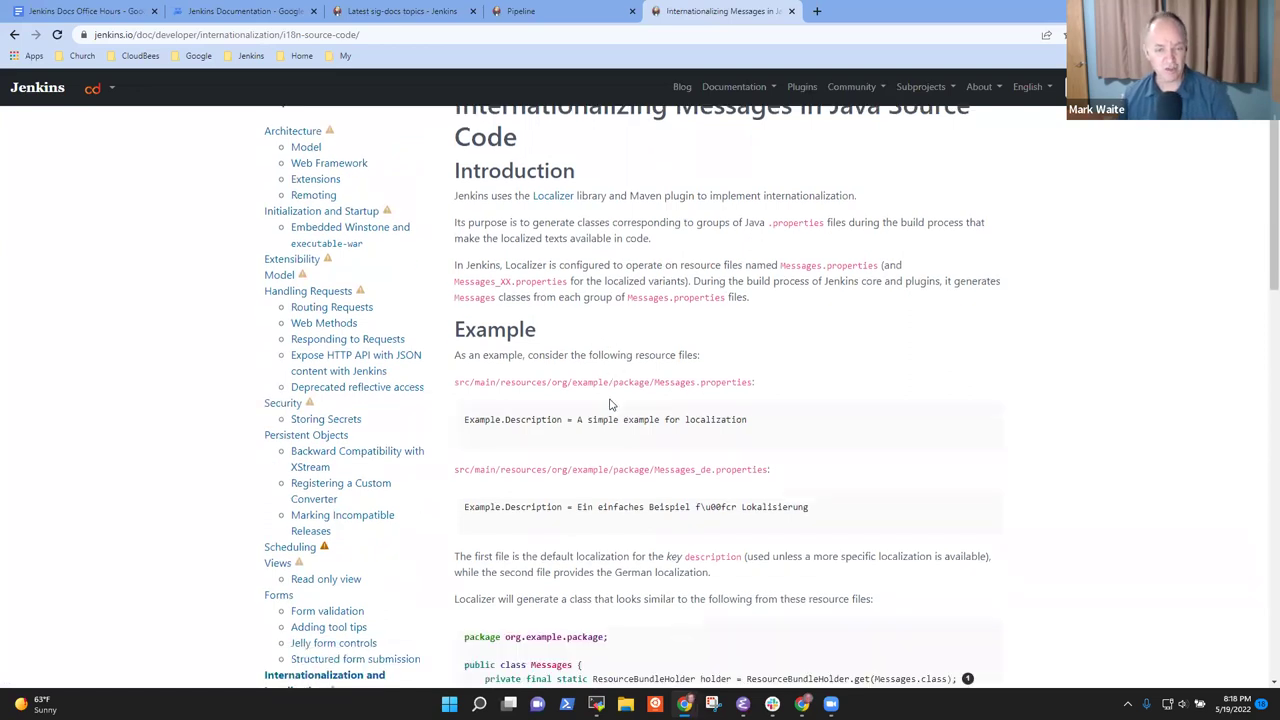
pyautogui.click(350, 392)
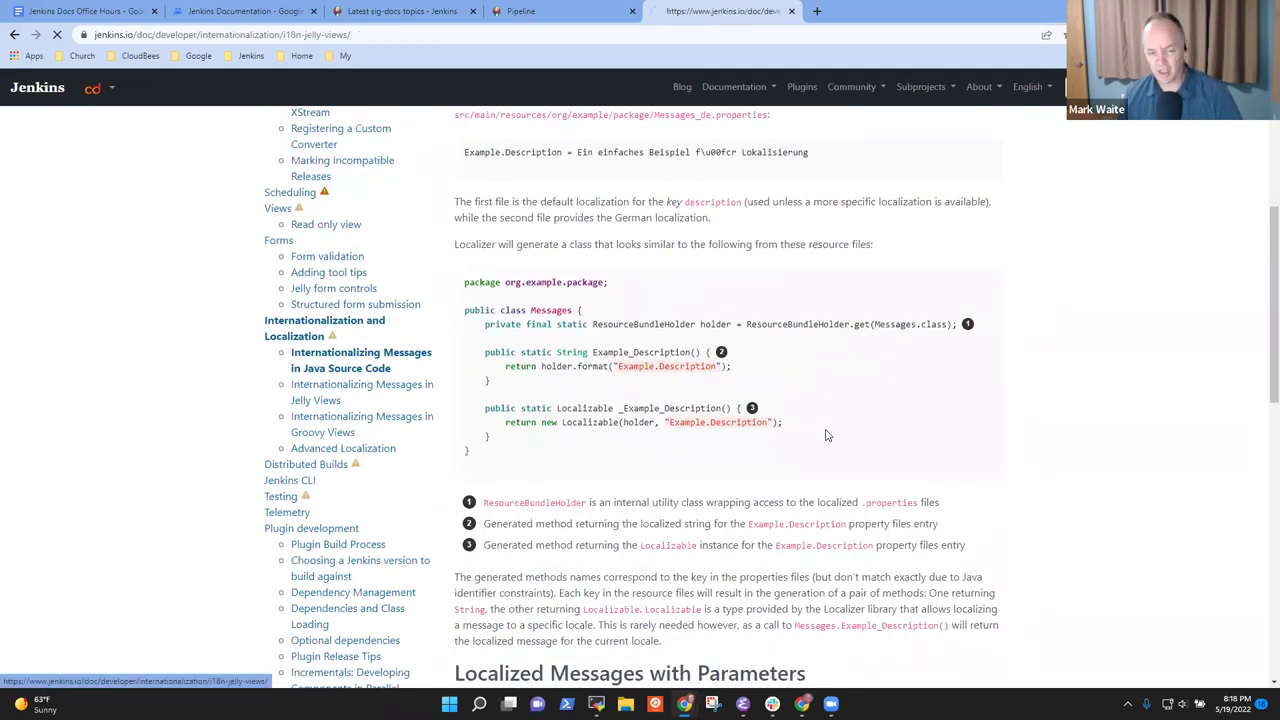
pyautogui.scroll(-2, 224, 519)
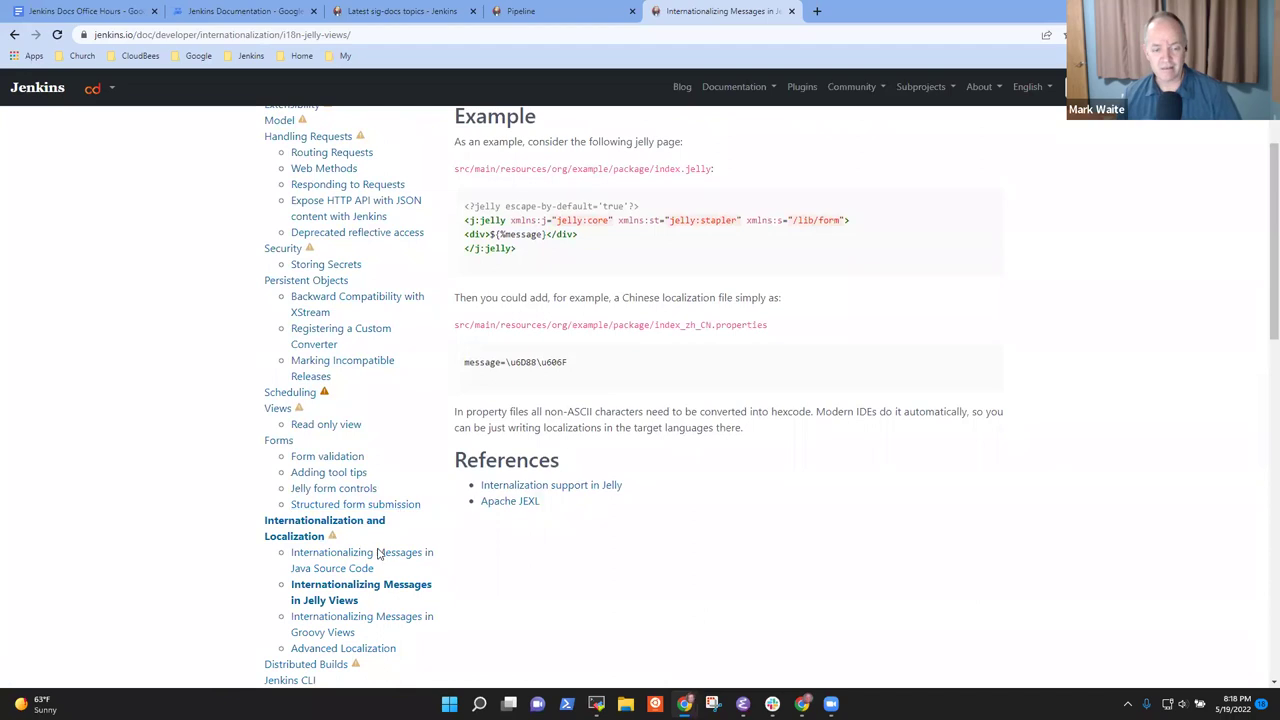
pyautogui.click(321, 625)
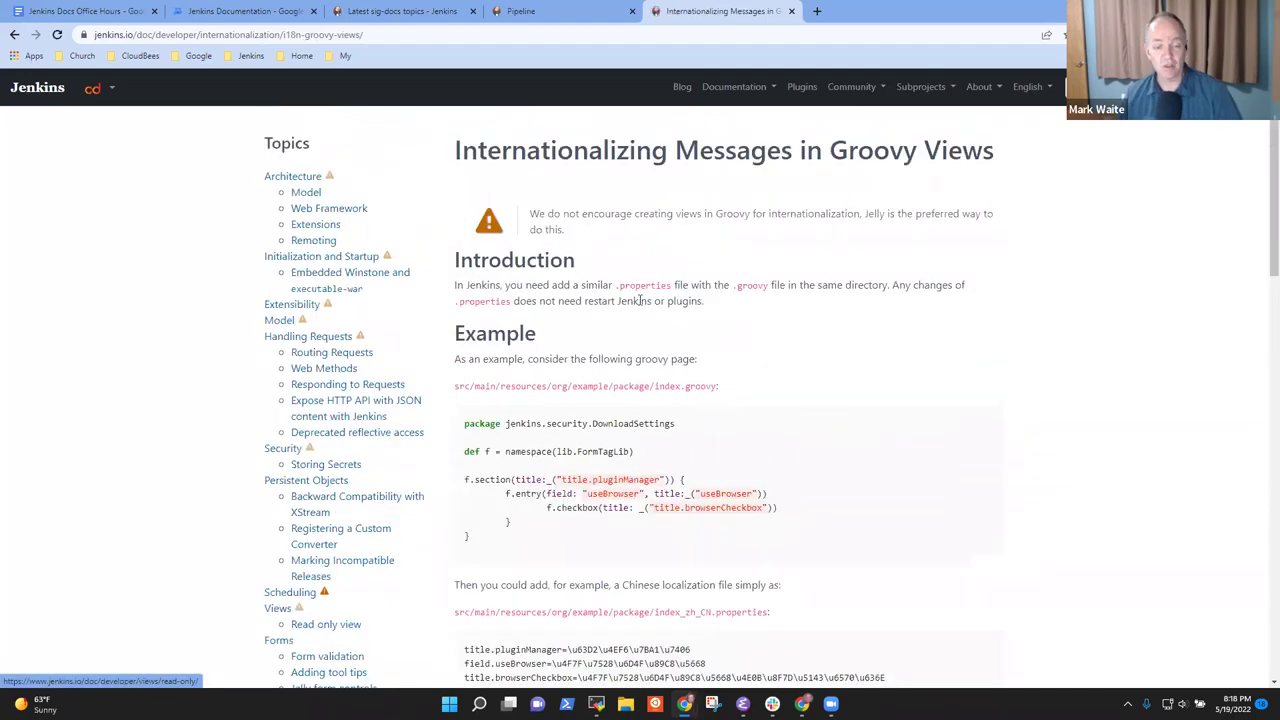
pyautogui.scroll(-1, 628, 460)
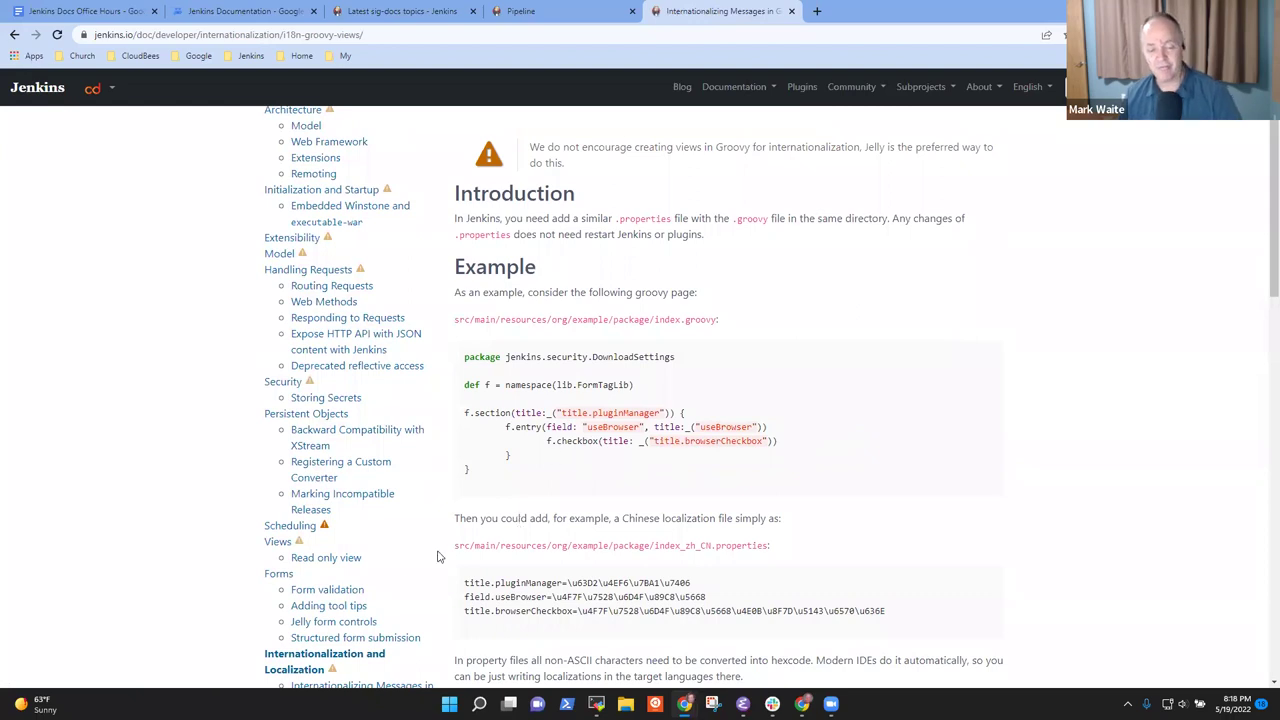
pyautogui.scroll(-4, 648, 530)
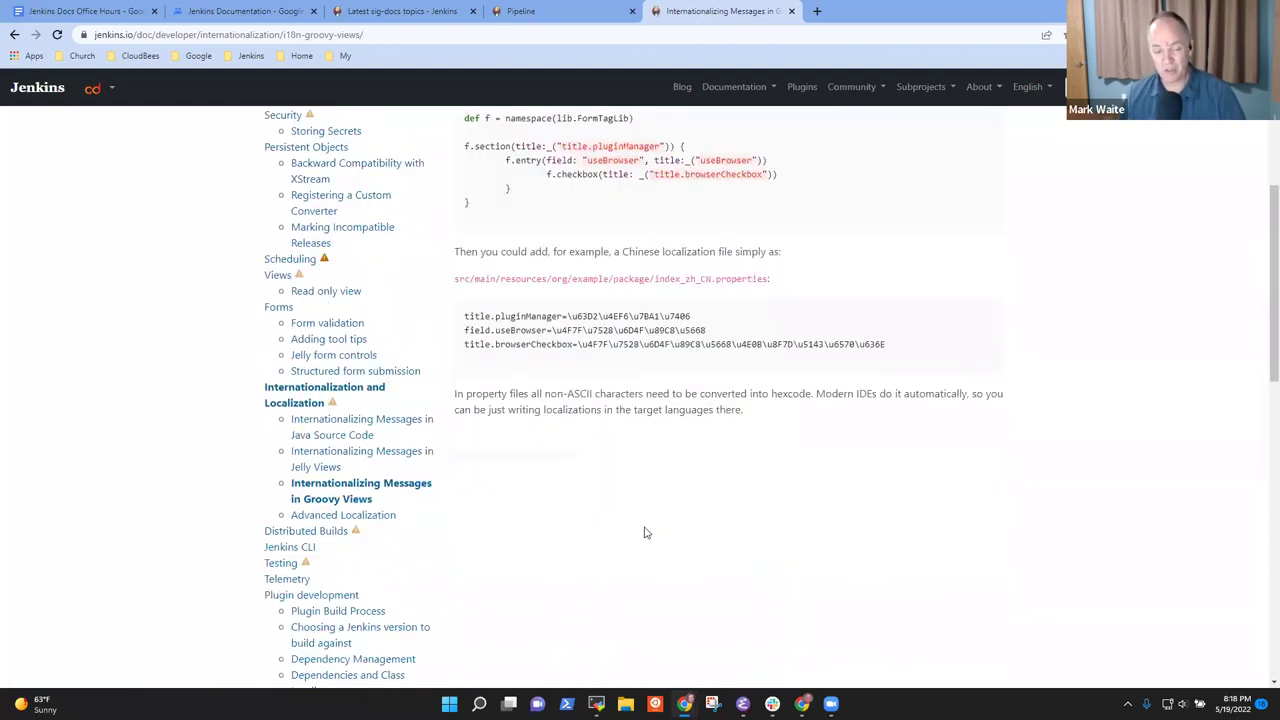
pyautogui.click(364, 430)
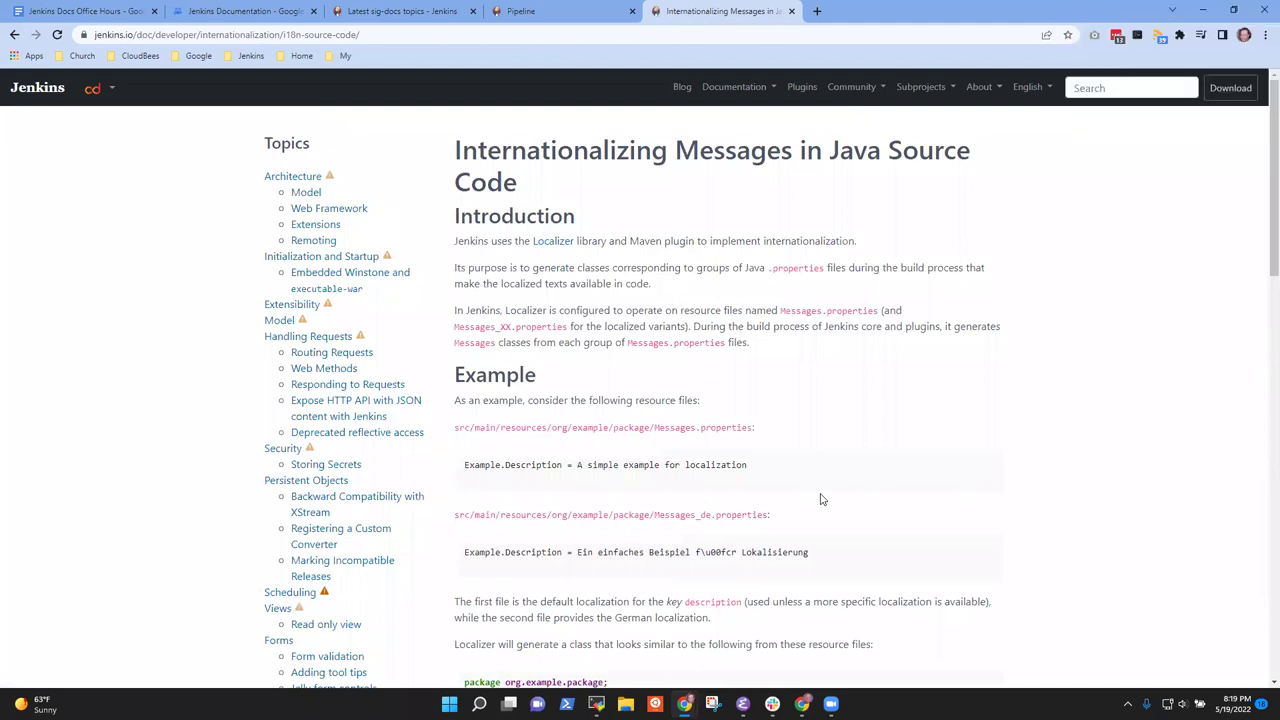
pyautogui.scroll(-3, 837, 514)
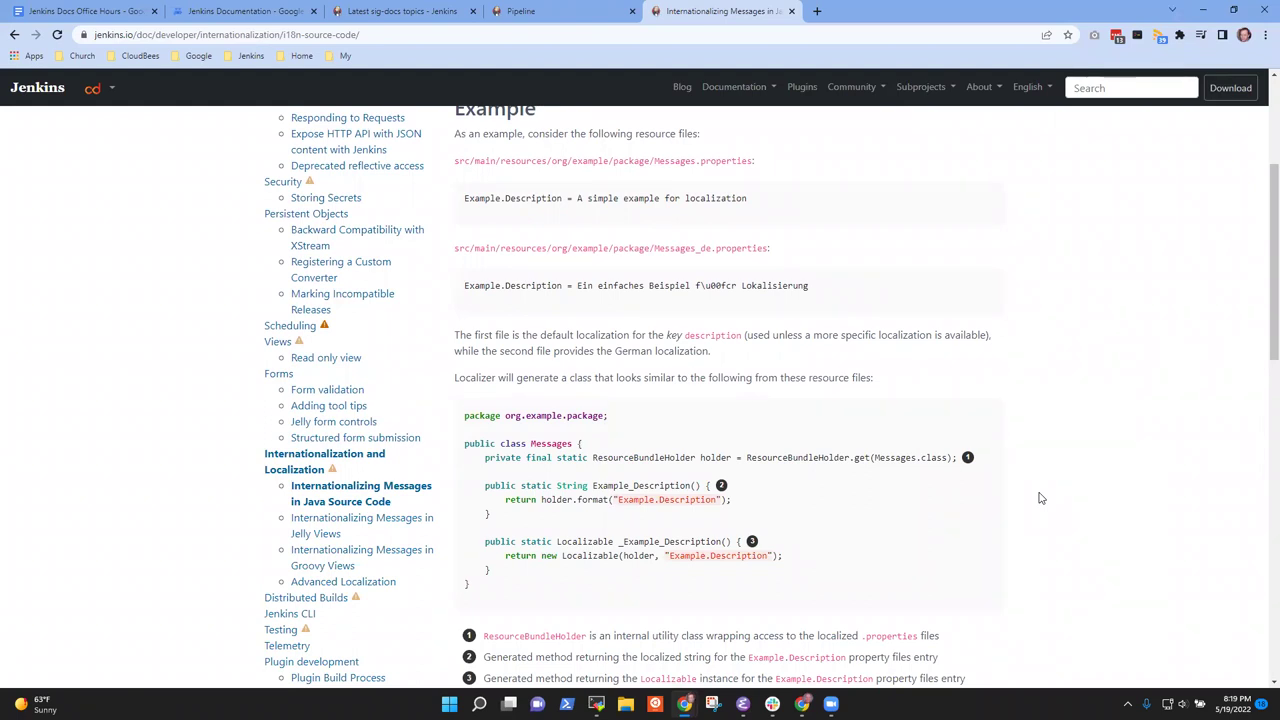
pyautogui.scroll(-3, 943, 554)
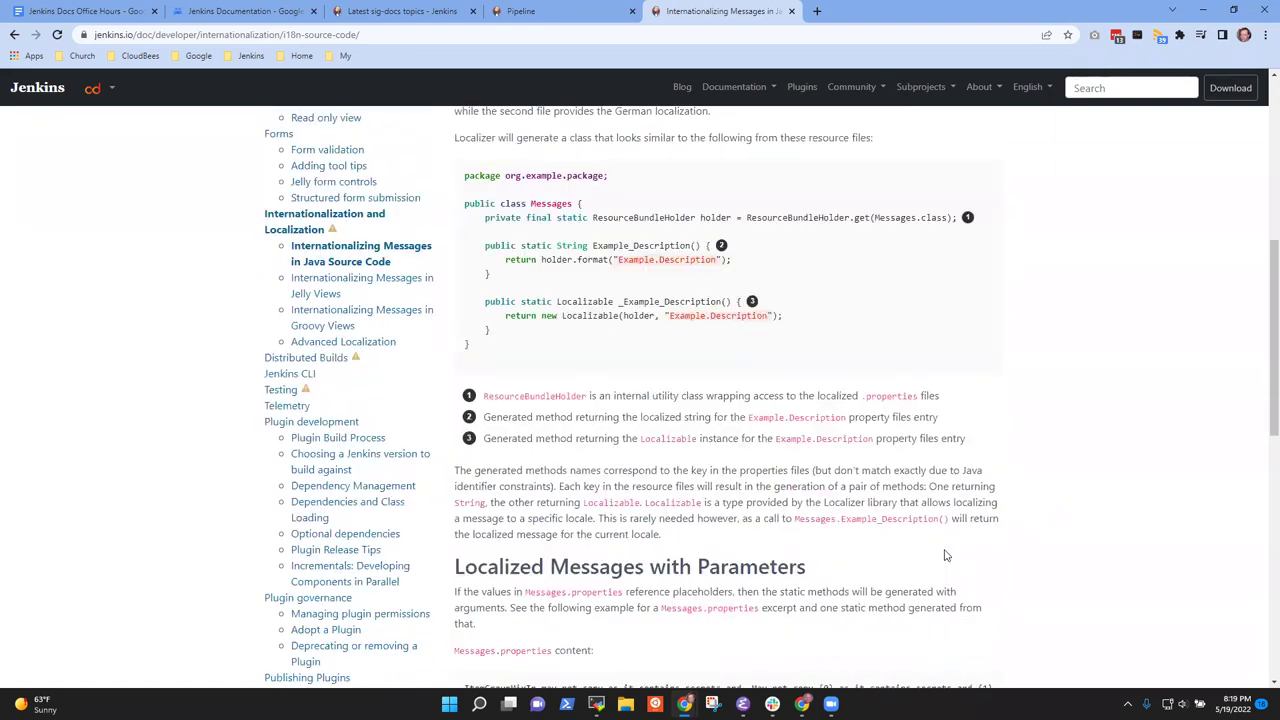
pyautogui.scroll(-1, 950, 560)
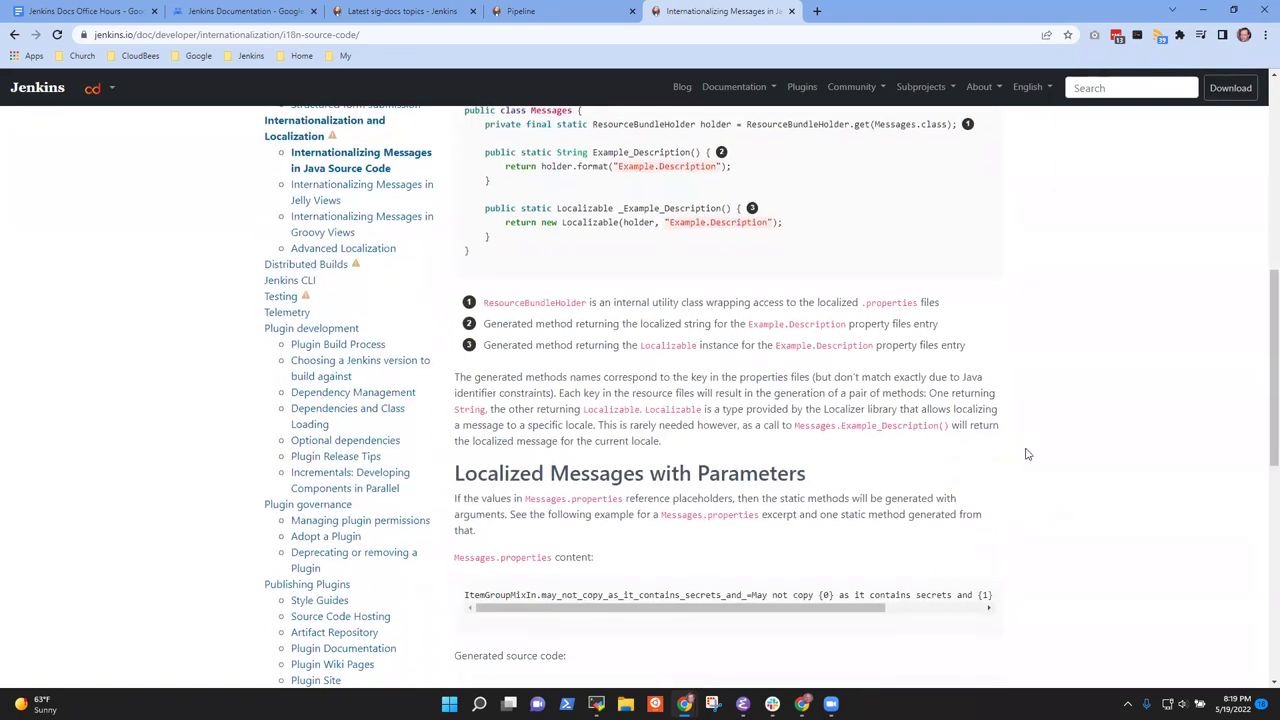
pyautogui.scroll(3, 1030, 458)
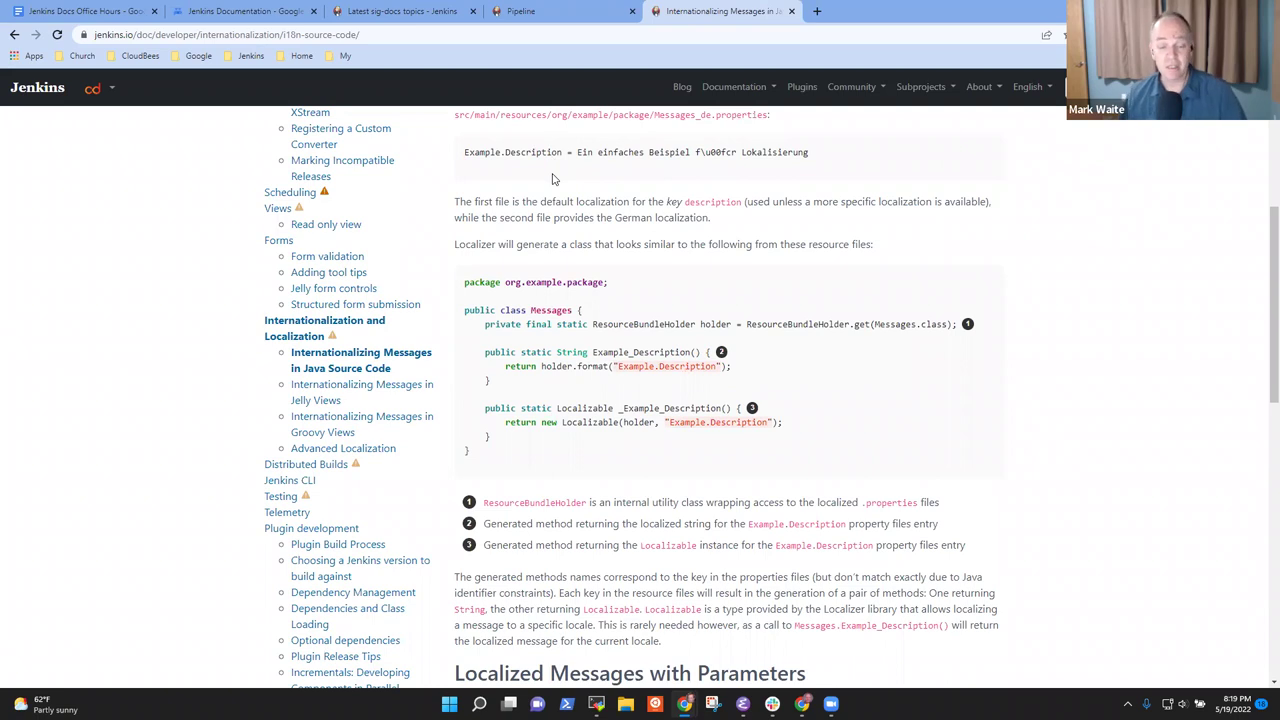
pyautogui.click(122, 14)
pyautogui.scroll(3, 480, 337)
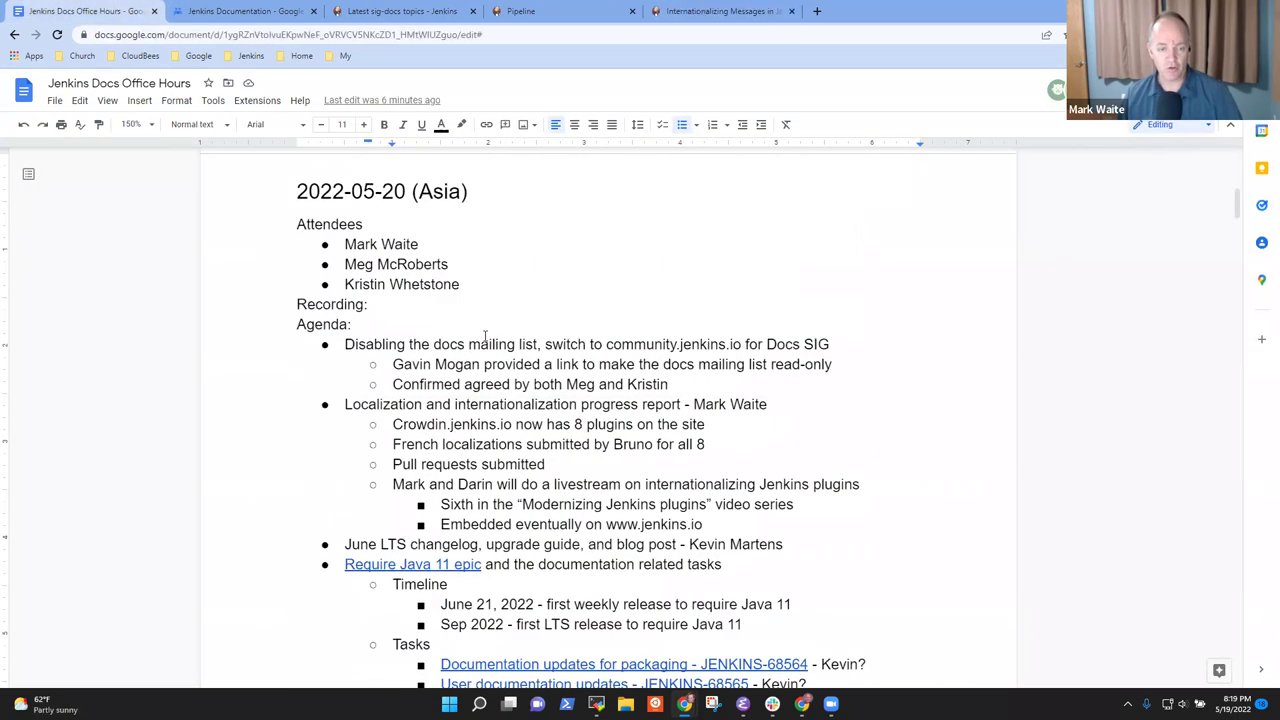
pyautogui.scroll(-1, 537, 326)
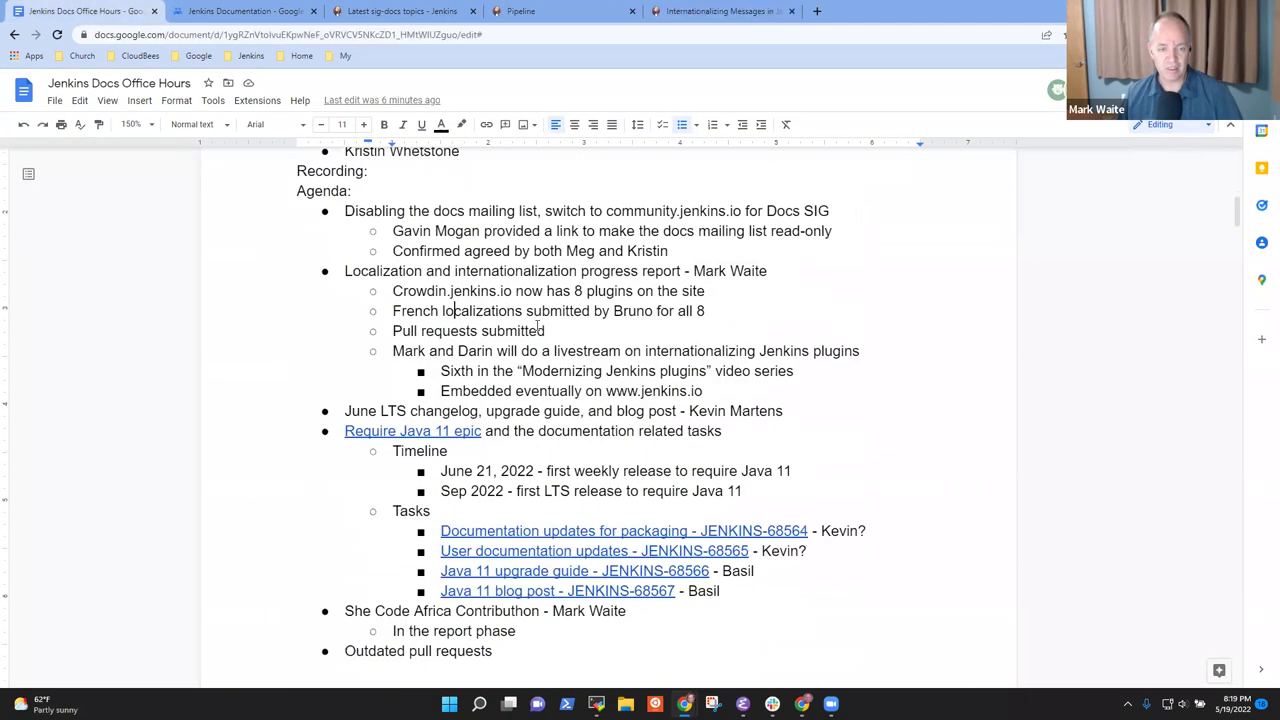
pyautogui.click(728, 387)
pyautogui.press('Return')
pyautogui.hotkey('shift', 'Tab')
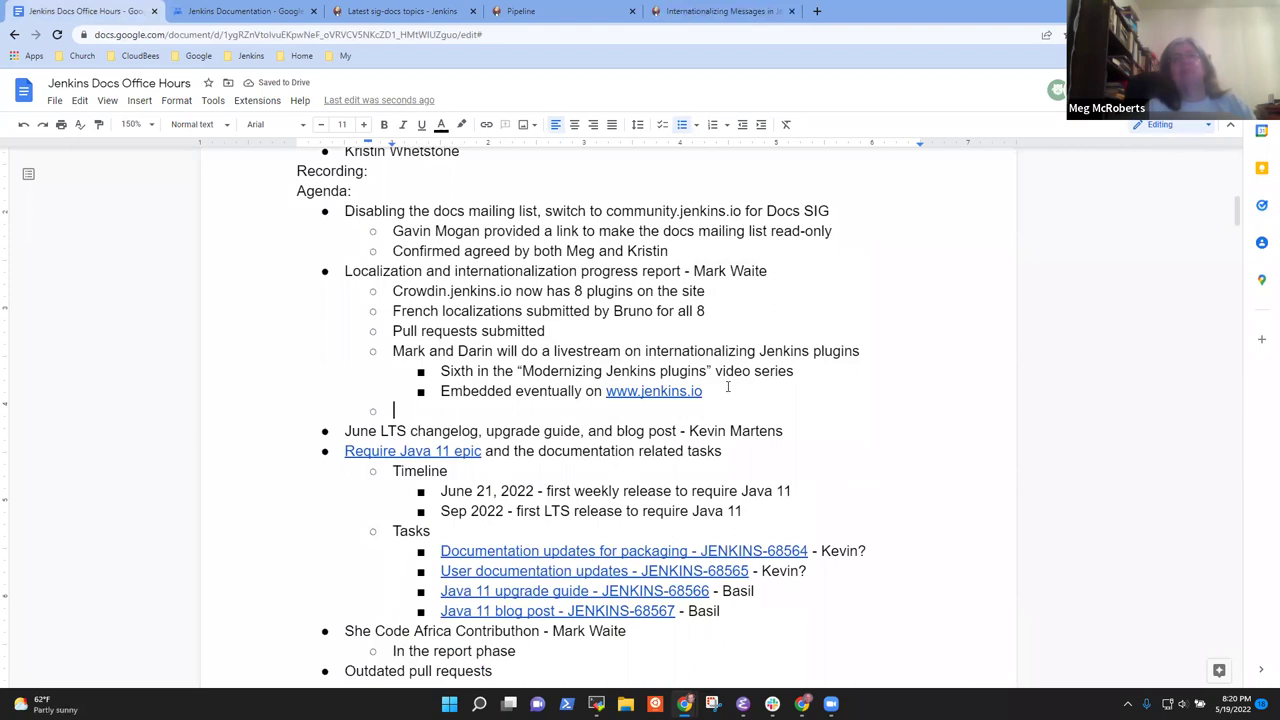
# Write 'Need to confirm crowdin detects changes in the base string, requests a new translation of the revised message'
pyautogui.write('Need to confirm that the')
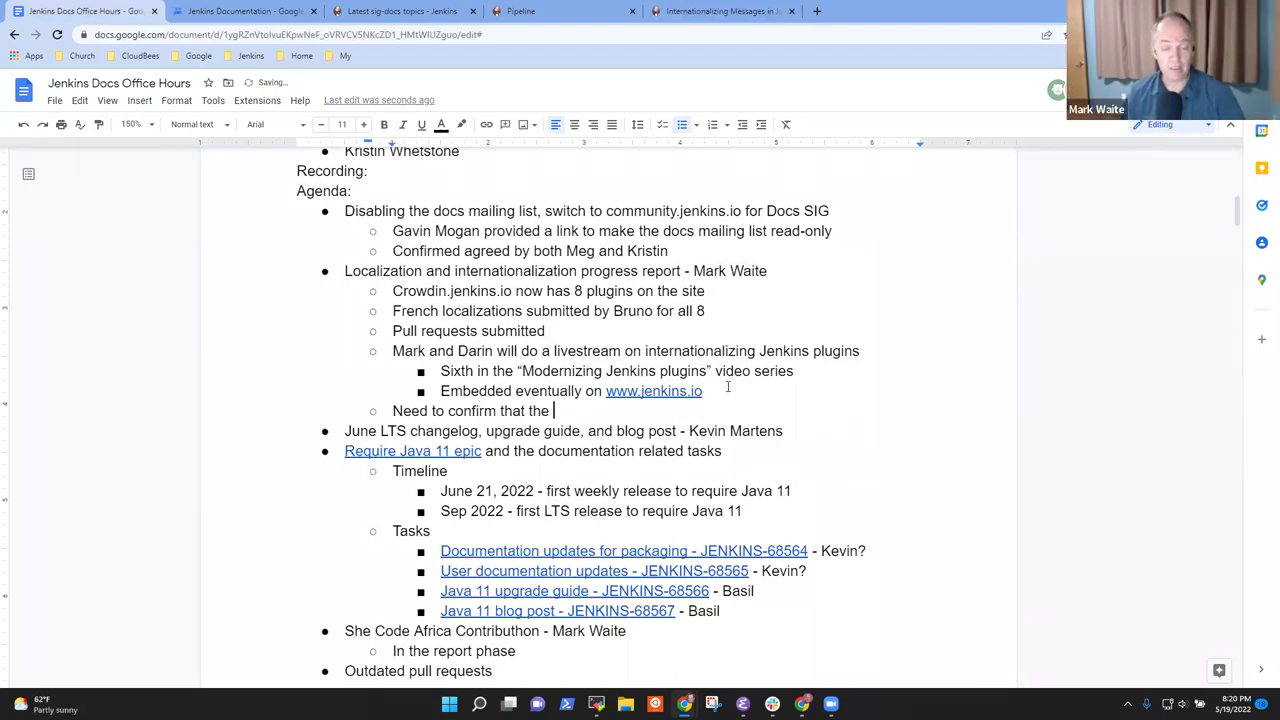
pyautogui.press('BackSpace')
pyautogui.press('BackSpace')
pyautogui.press('BackSpace')
pyautogui.write('crowd')
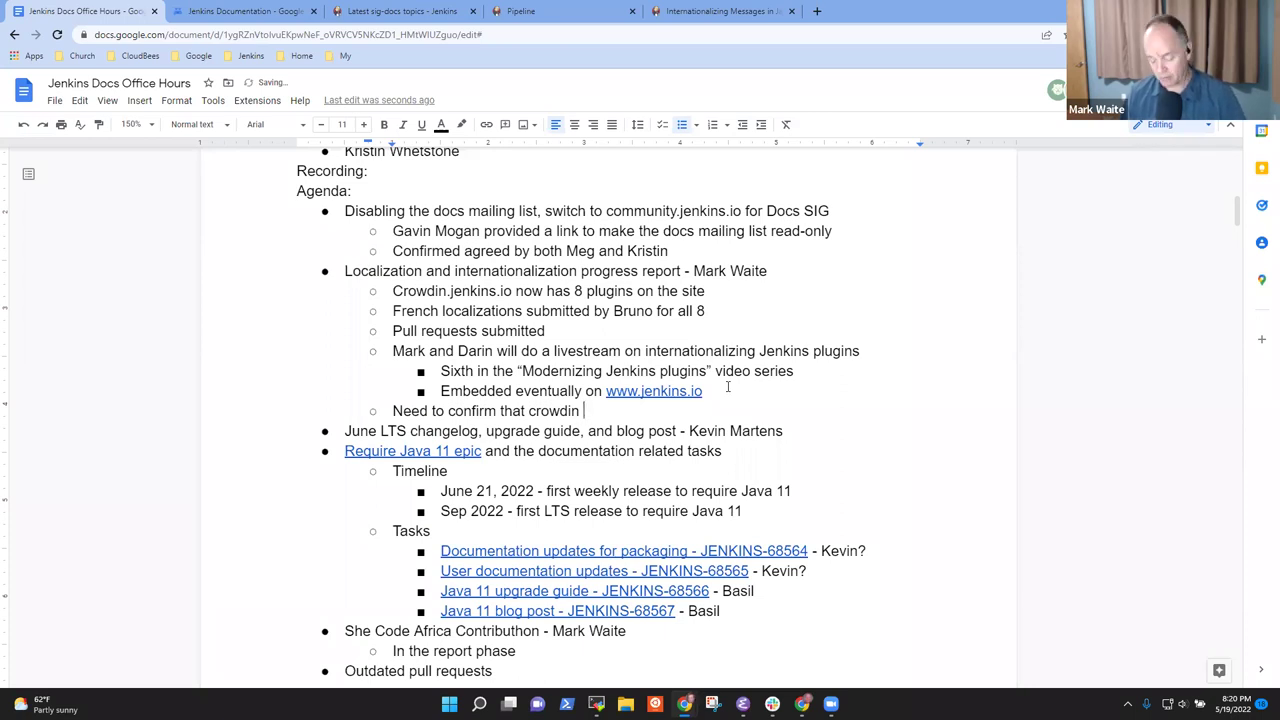
pyautogui.write('in detects changes in the ')
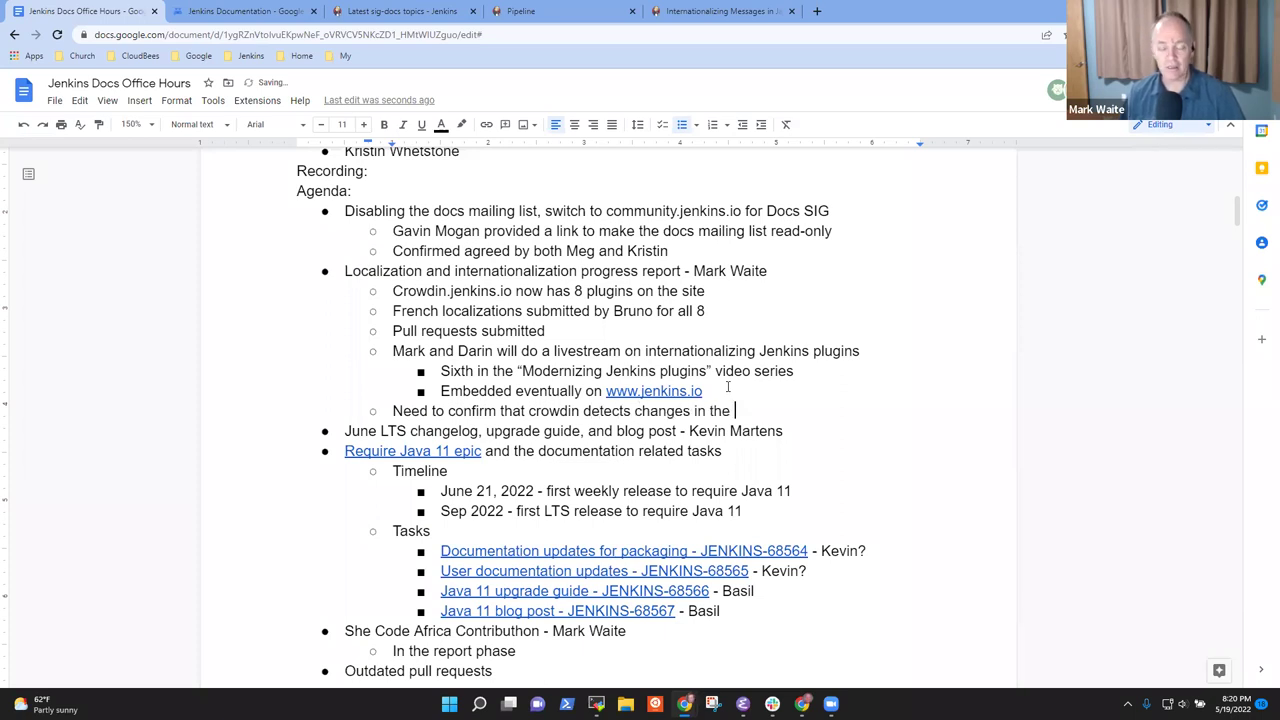
pyautogui.write('base')
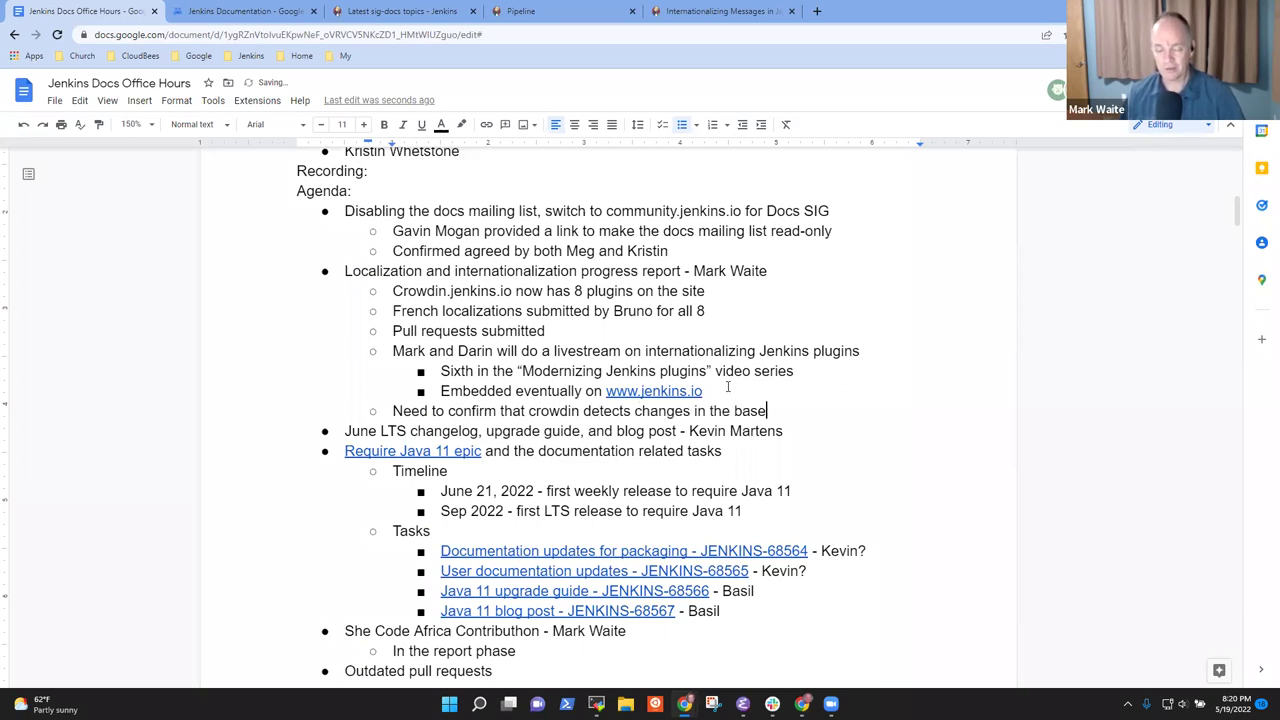
pyautogui.write(' string')
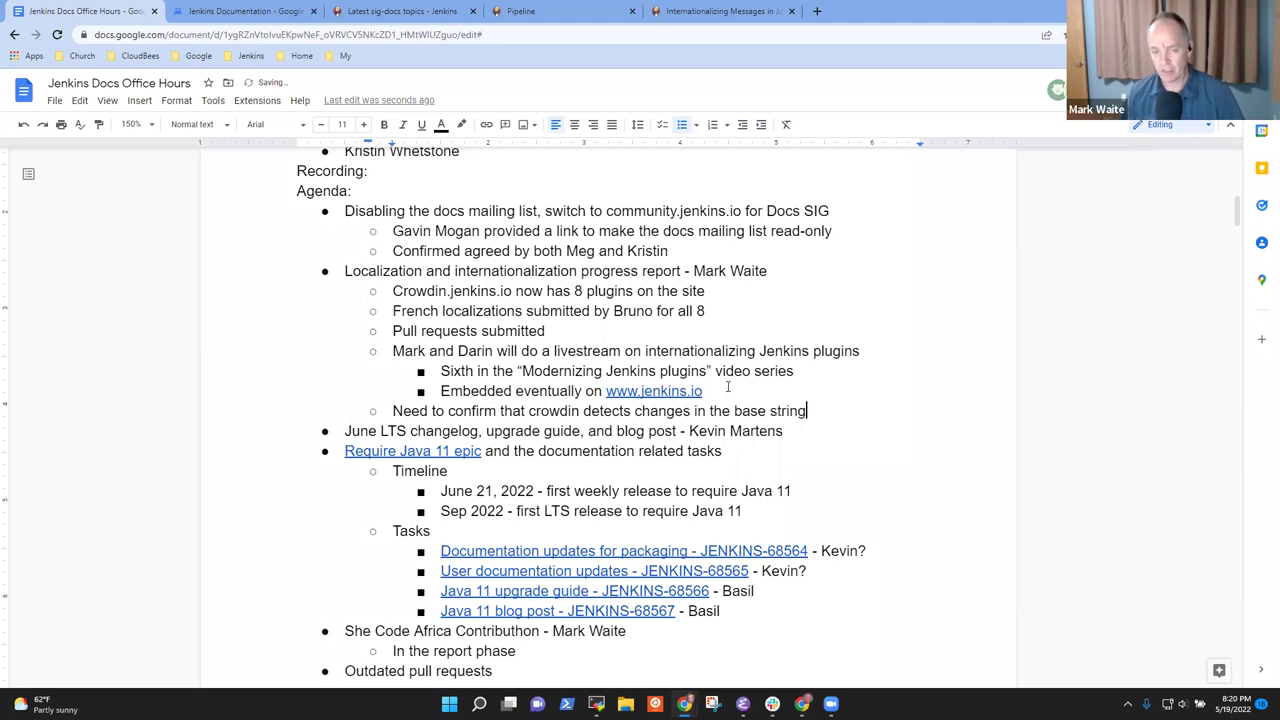
pyautogui.write(', invalidates the')
pyautogui.hotkey('ctrl', 'BackSpace')
pyautogui.hotkey('ctrl', 'BackSpace')
pyautogui.write('requests a new ')
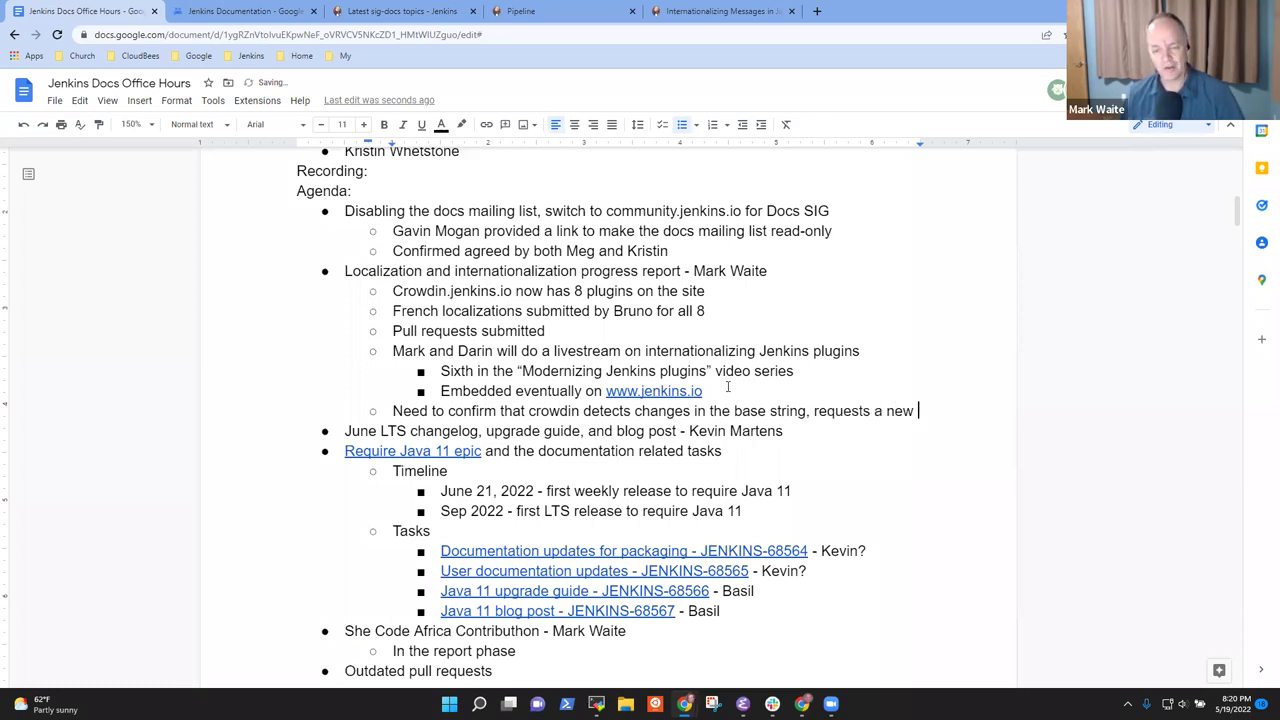
pyautogui.write('translation of ')
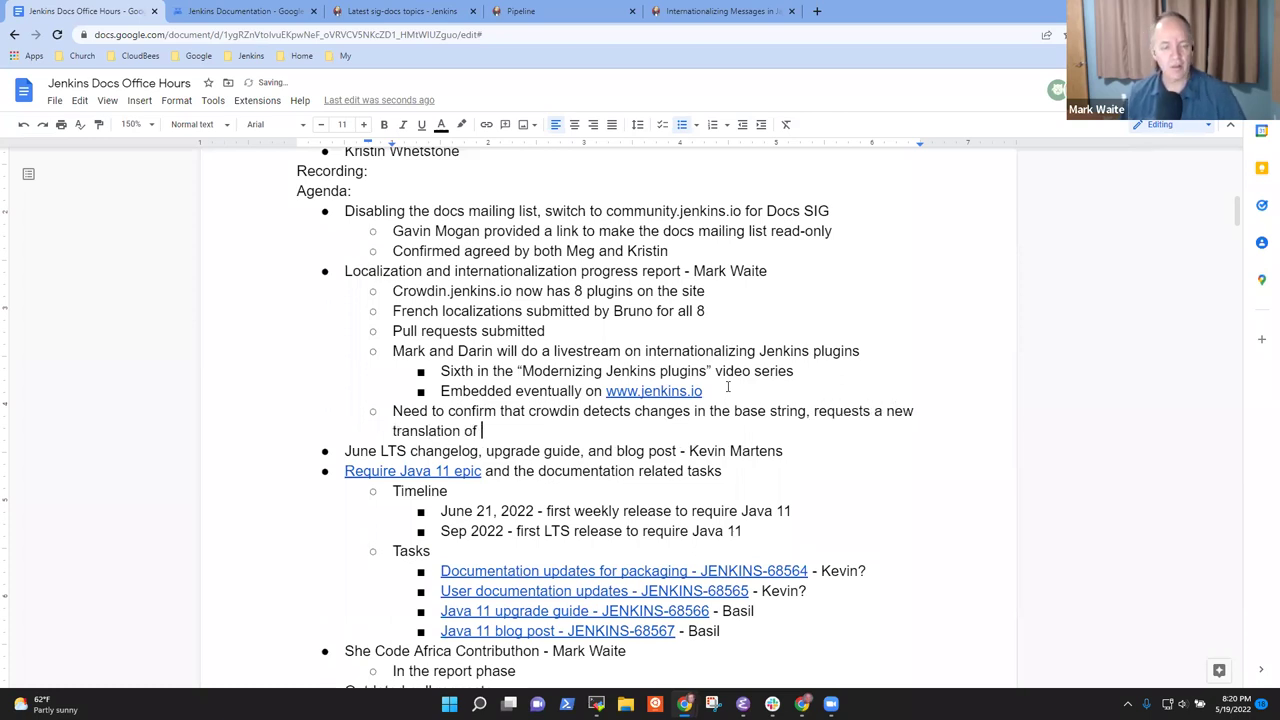
pyautogui.write('the reviews')
pyautogui.press('BackSpace')
pyautogui.press('BackSpace')
pyautogui.press('BackSpace')
pyautogui.press('BackSpace')
pyautogui.write('ised nme')
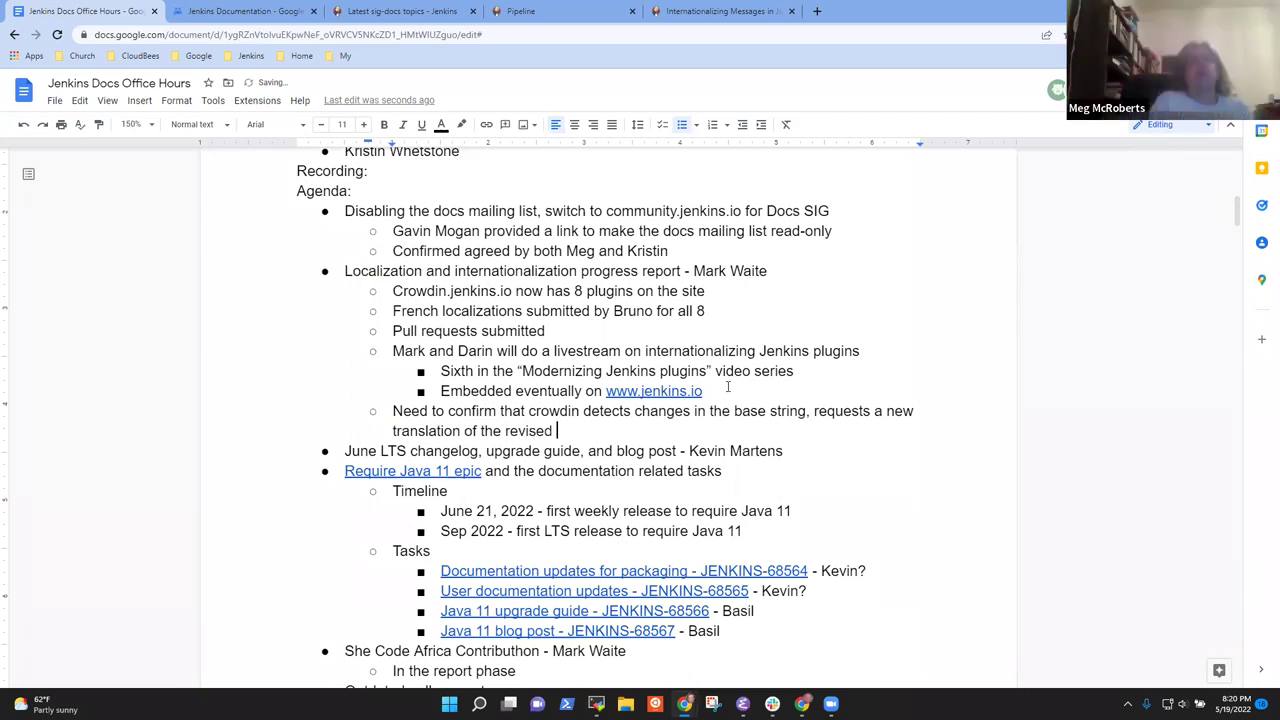
pyautogui.press('BackSpace')
pyautogui.press('BackSpace')
pyautogui.press('BackSpace')
pyautogui.write('message')
pyautogui.press('Return')
pyautogui.press('Tab')
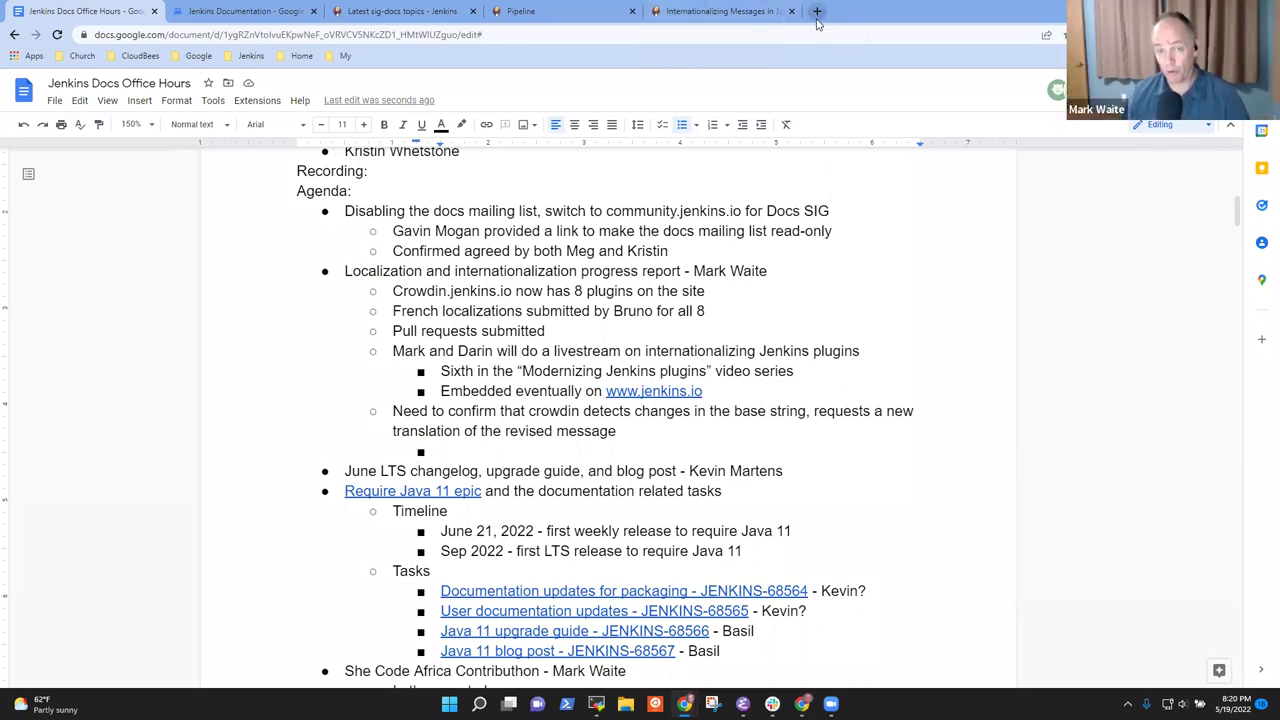
# In a new tab, open the elastic-axis-plugin repository's closed pull requests from the Jenkins bookmarks
pyautogui.click(817, 12)
pyautogui.click(262, 62)
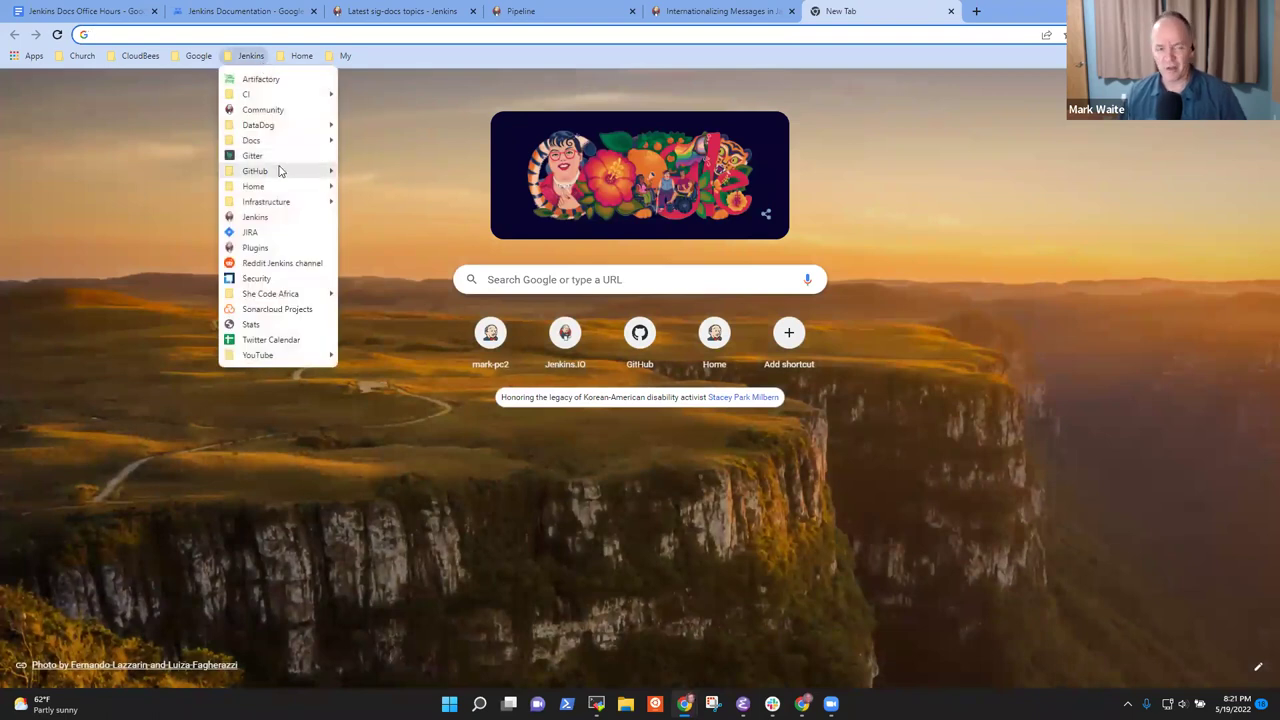
pyautogui.moveTo(281, 171)
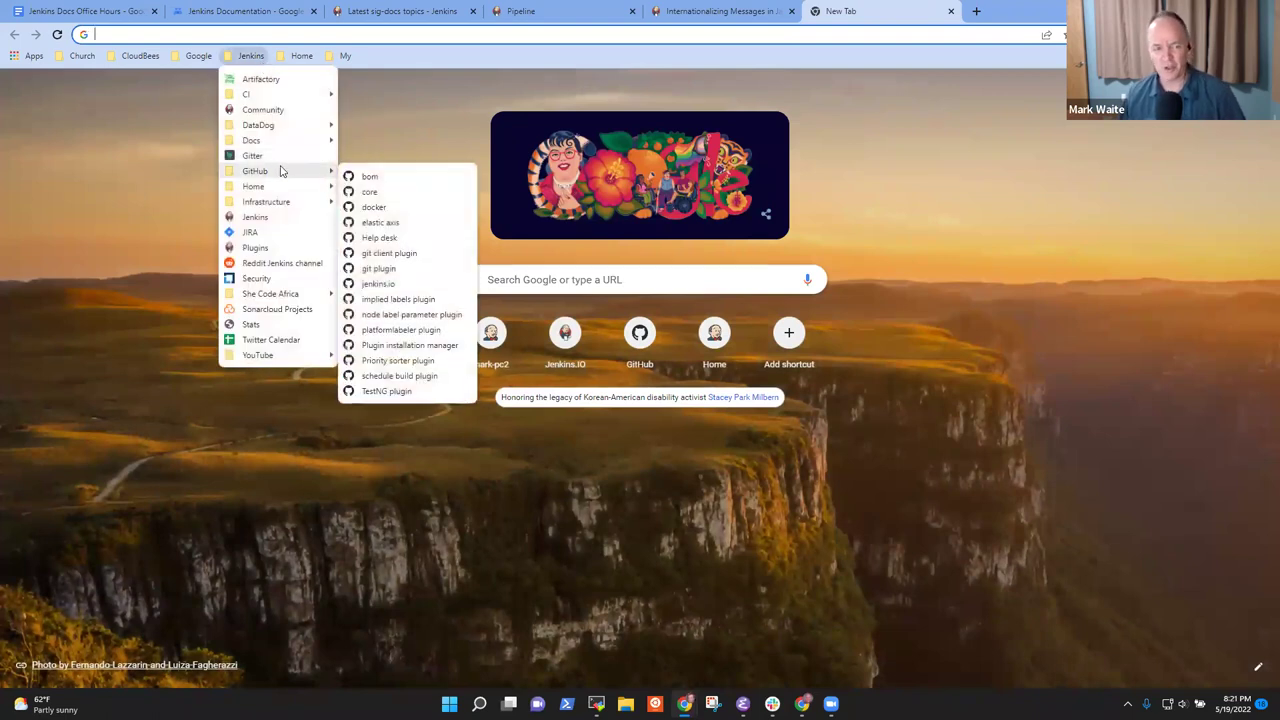
pyautogui.click(409, 223)
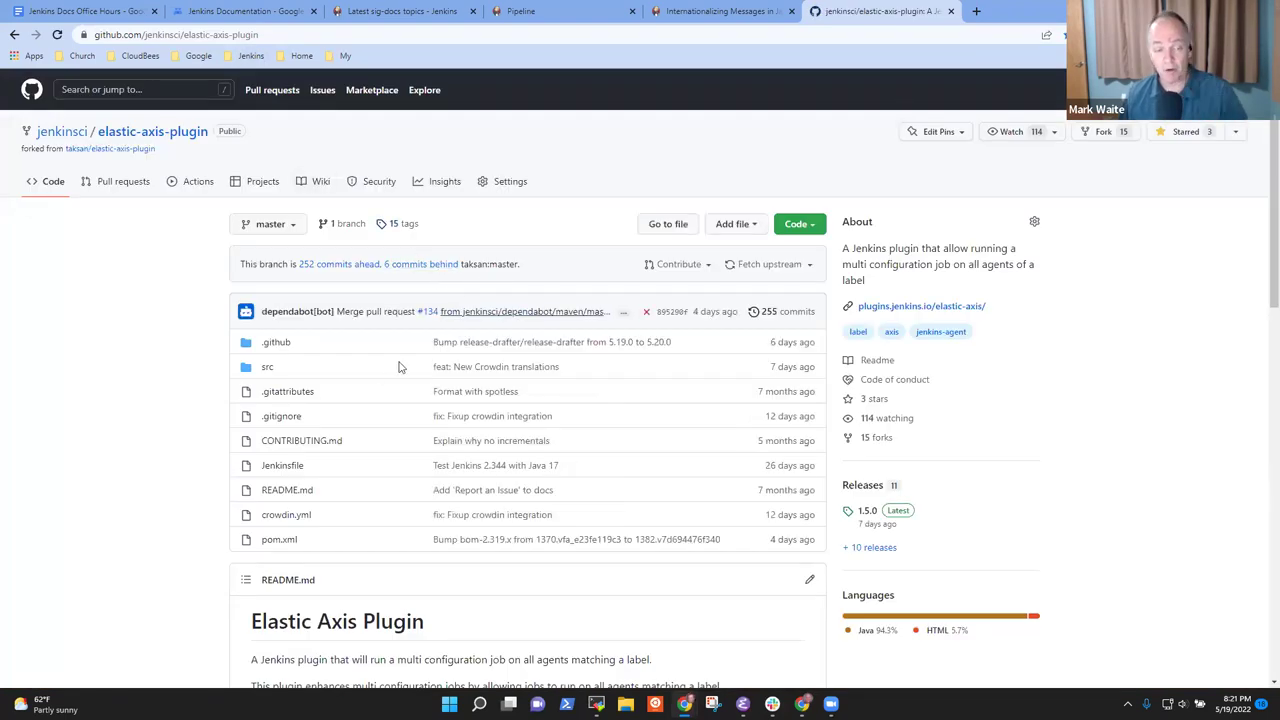
pyautogui.click(118, 181)
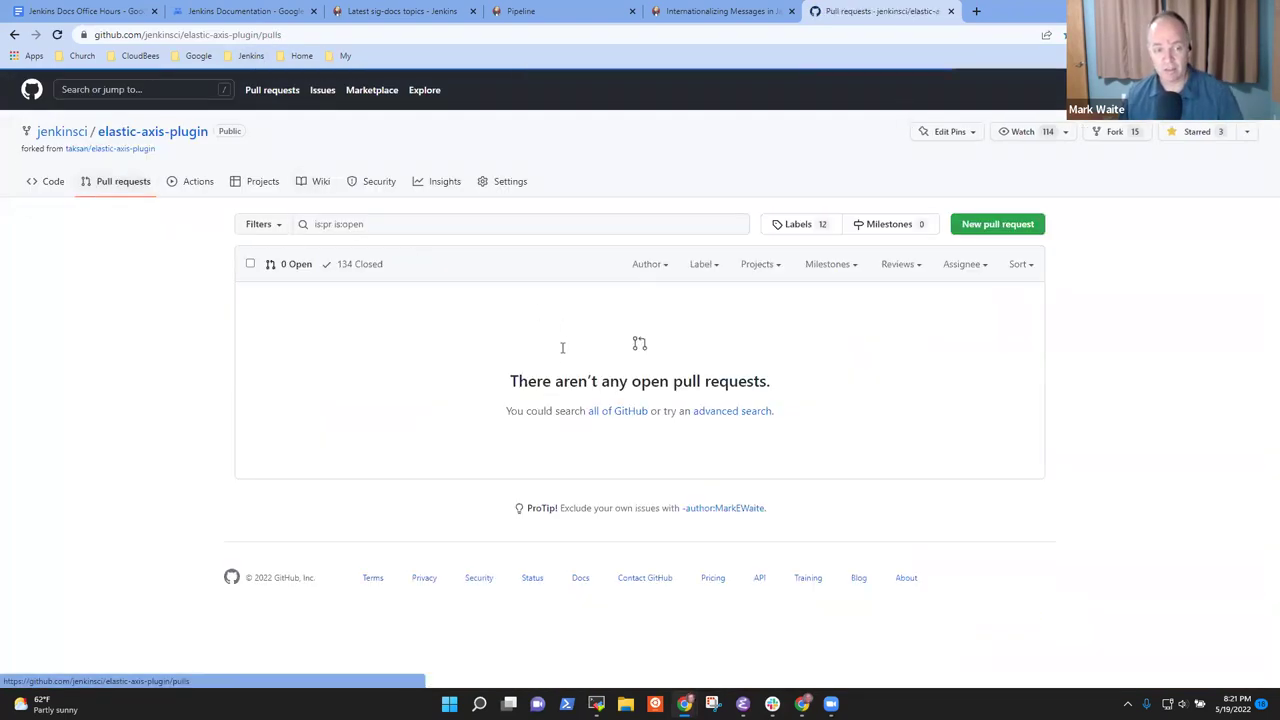
pyautogui.click(358, 266)
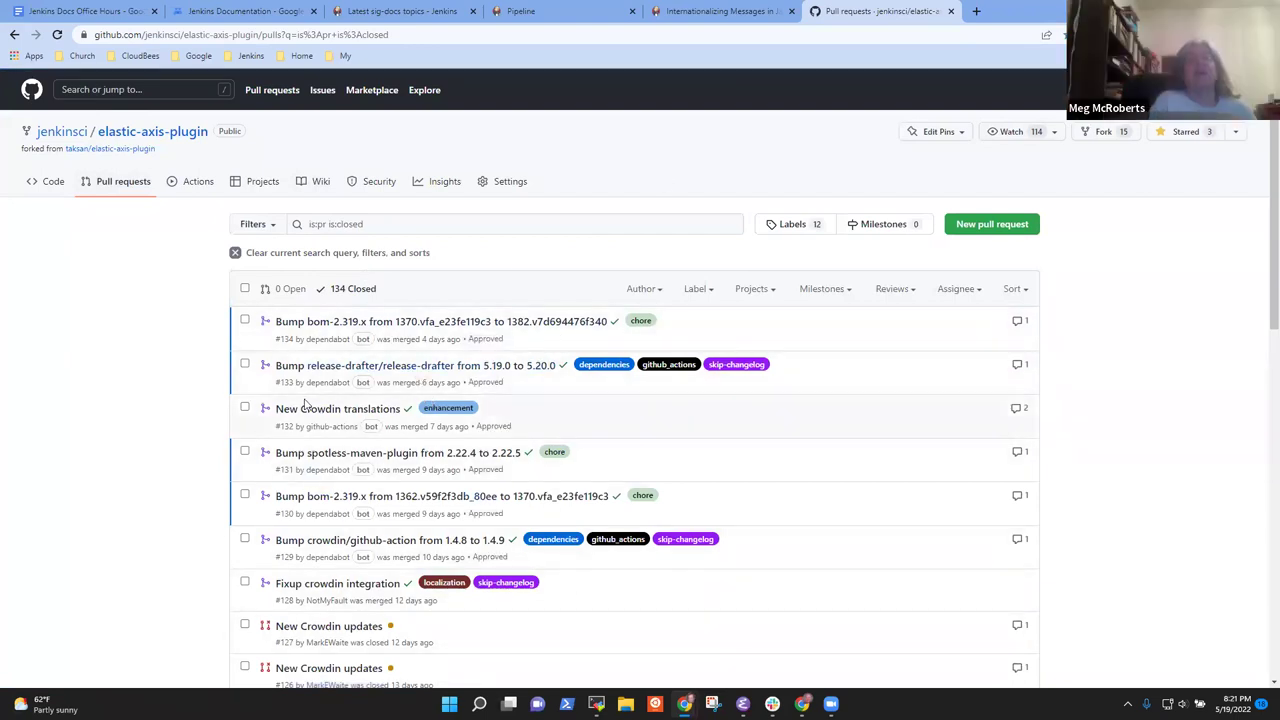
# Inspect the German translation change in PR #132 'New Crowdin translations', then return to the closed list
pyautogui.moveTo(344, 418)
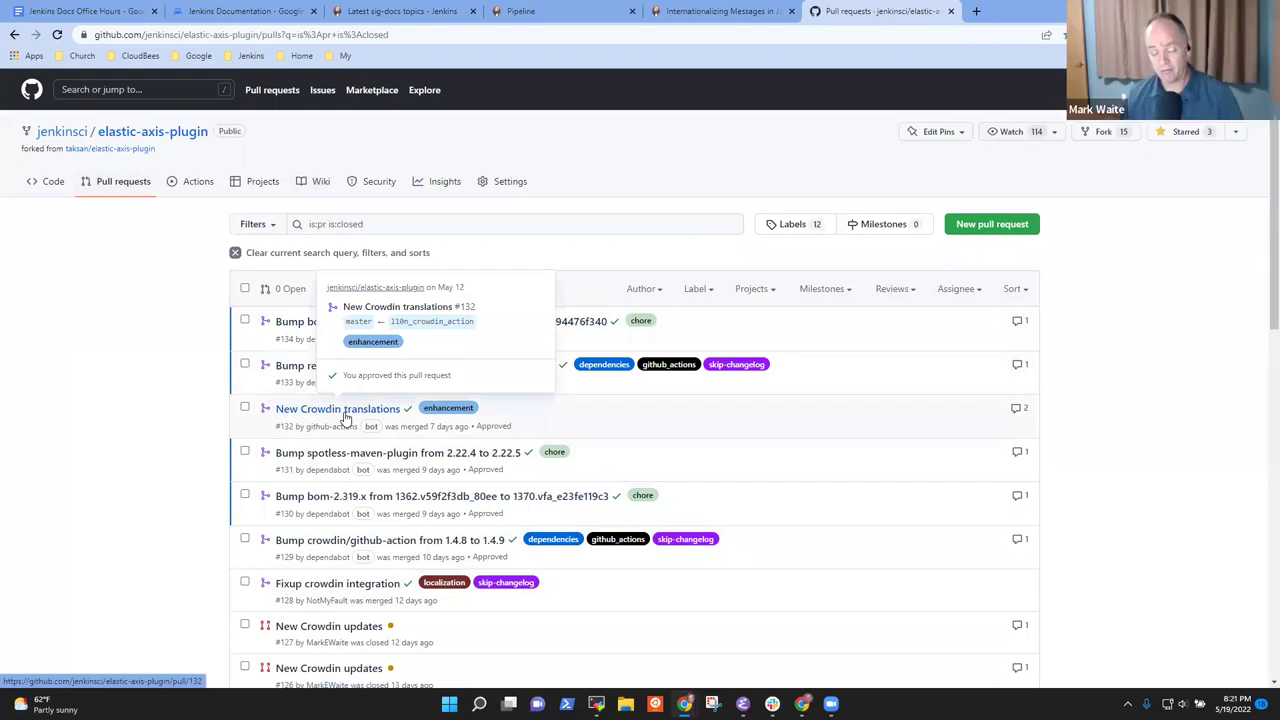
pyautogui.click(344, 418)
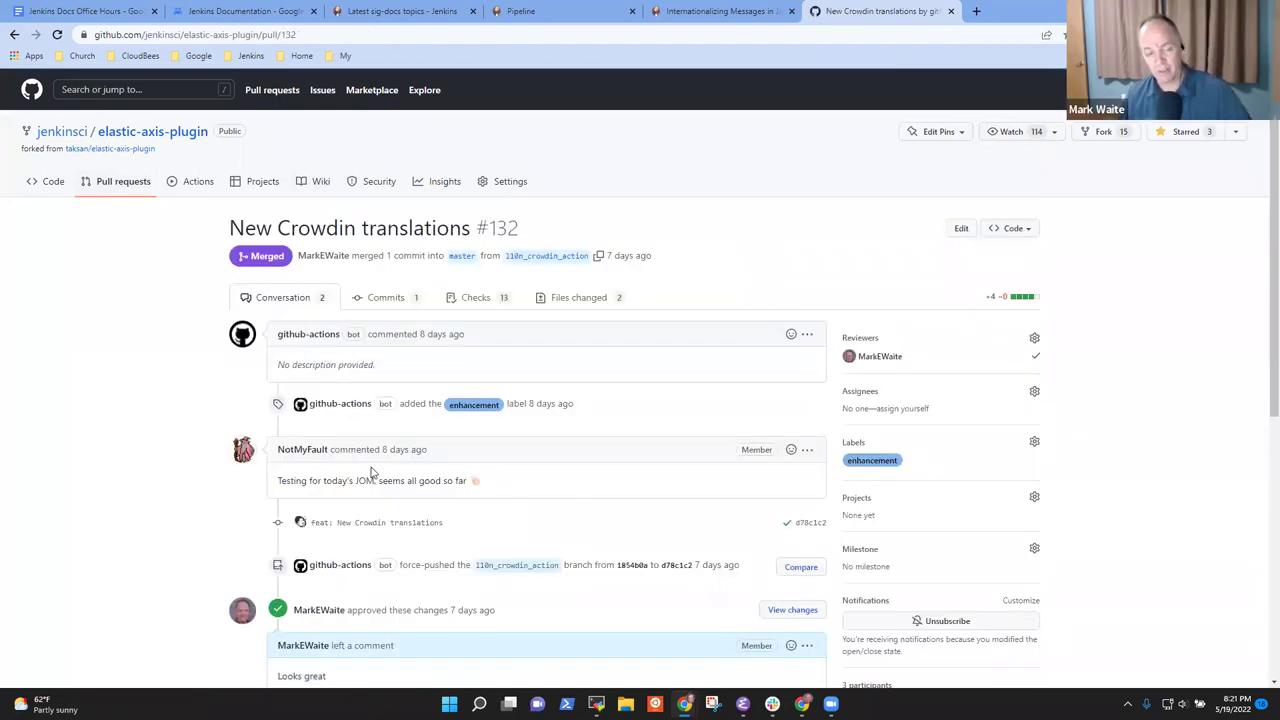
pyautogui.click(592, 302)
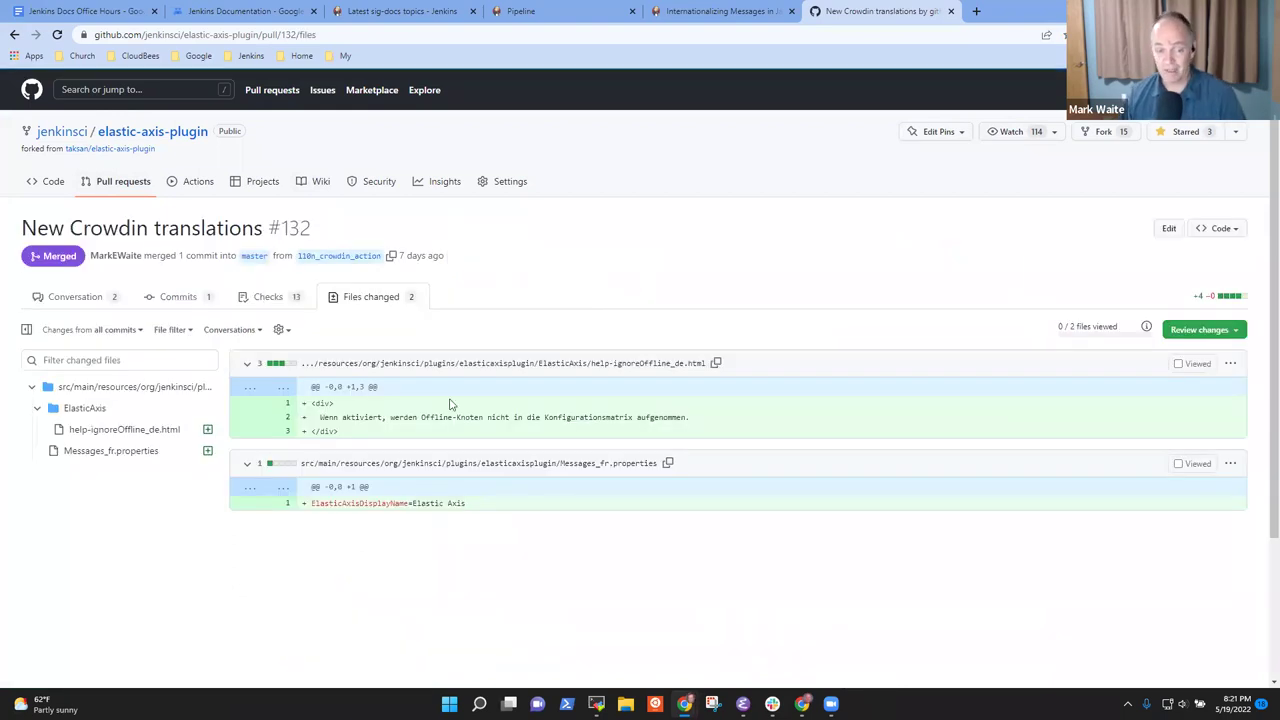
pyautogui.moveTo(327, 420); pyautogui.dragTo(703, 420)
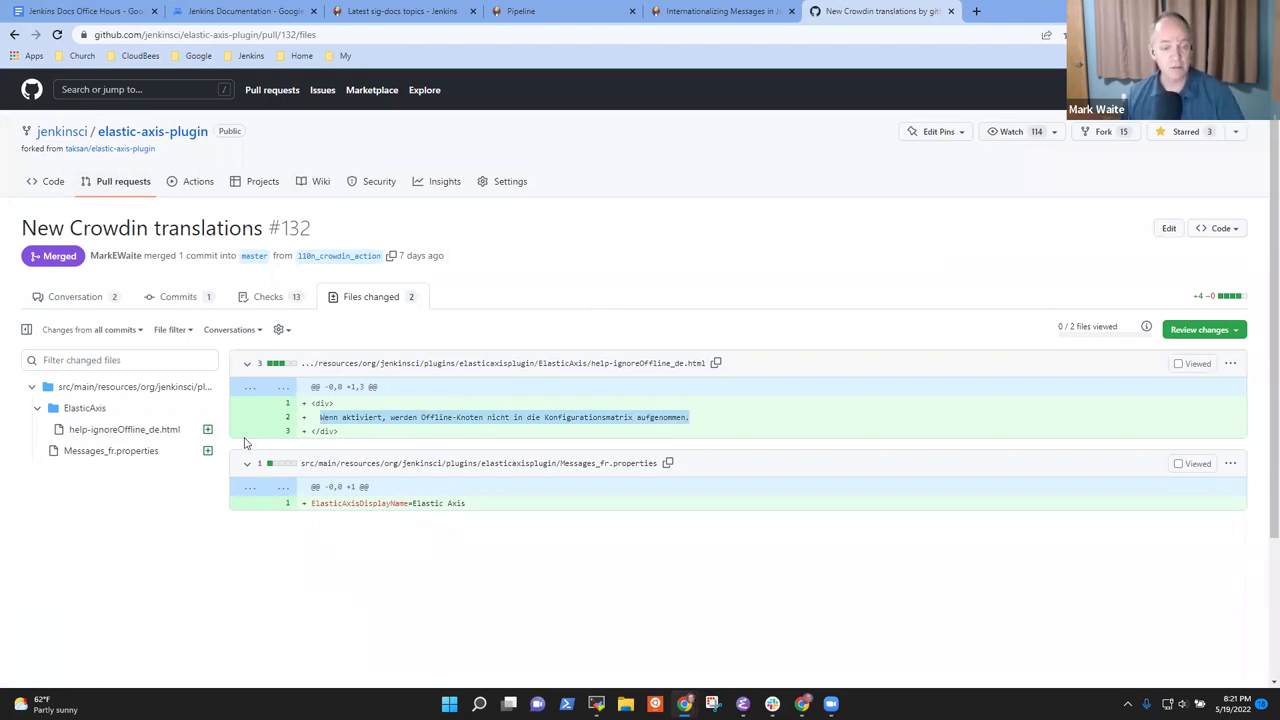
pyautogui.moveTo(320, 418); pyautogui.dragTo(417, 419)
pyautogui.moveTo(565, 420); pyautogui.dragTo(686, 421)
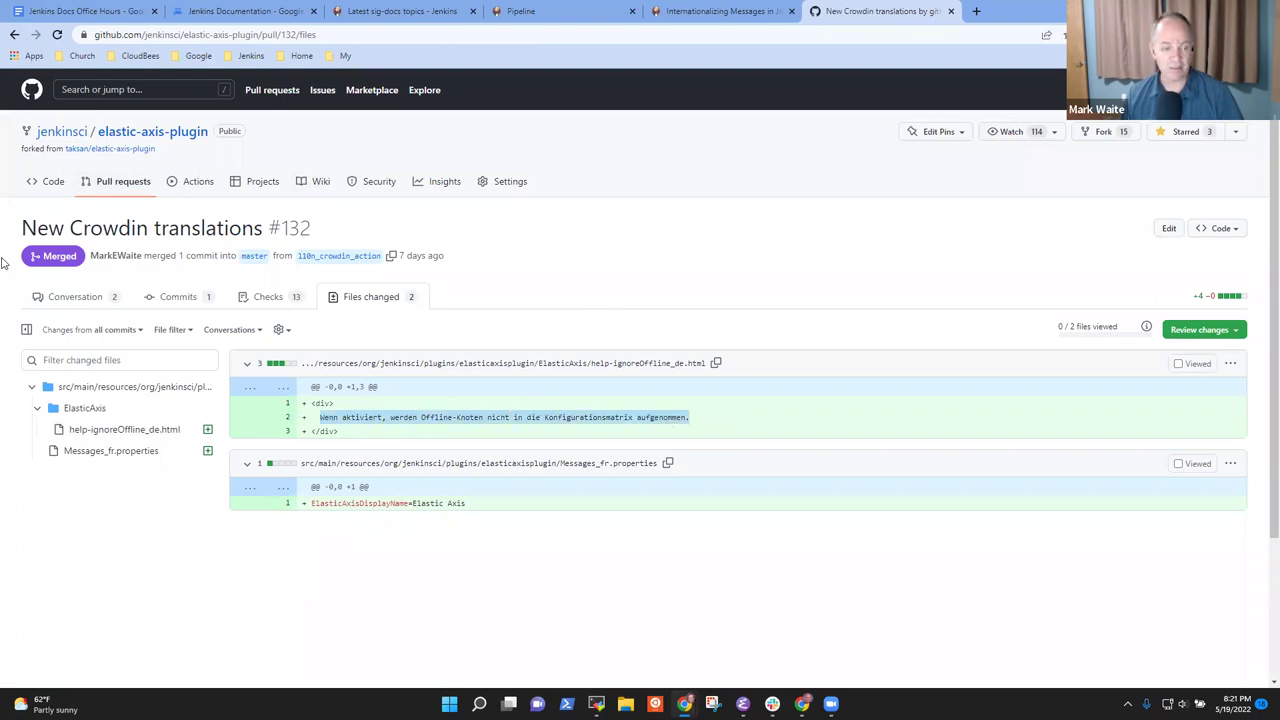
pyautogui.click(78, 296)
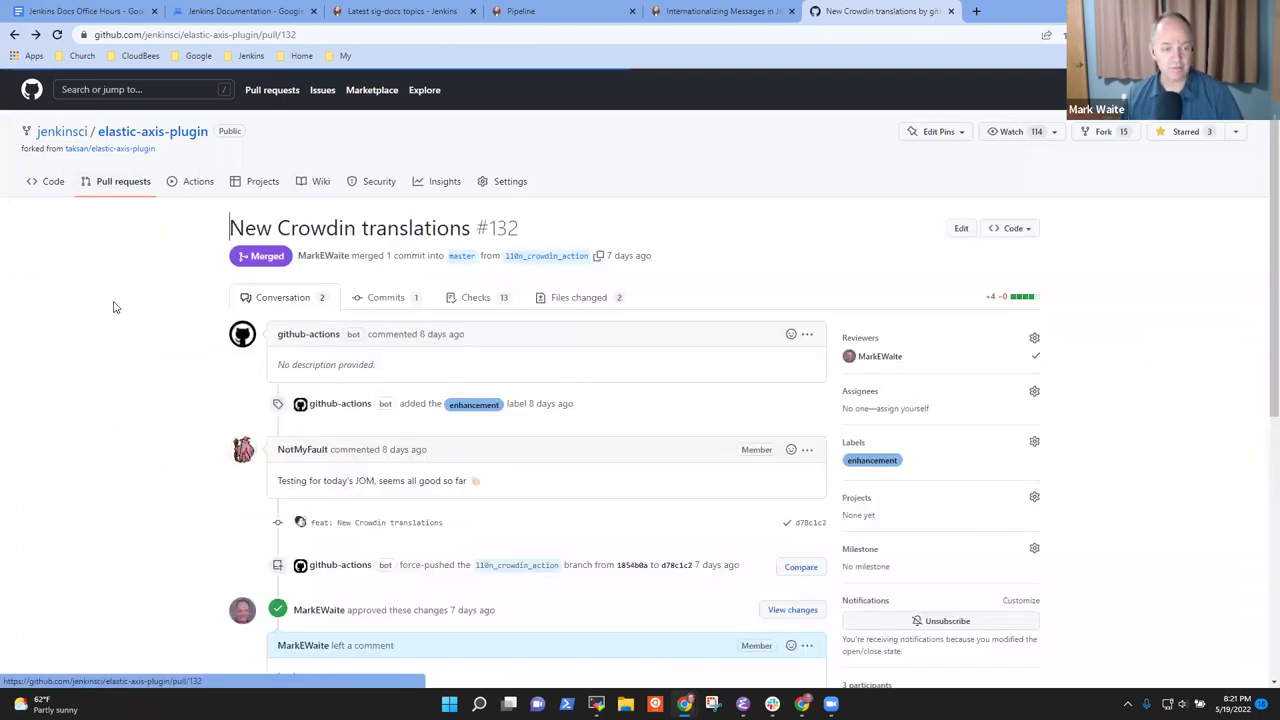
pyautogui.click(124, 188)
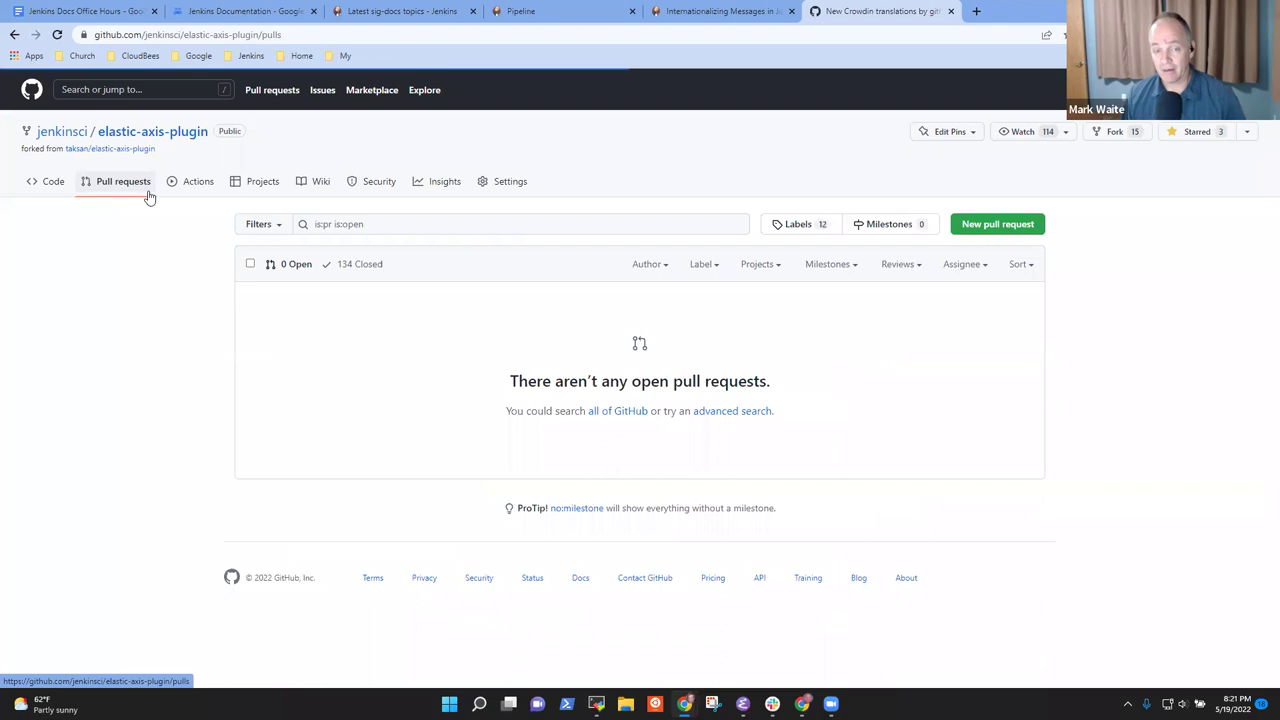
pyautogui.click(355, 264)
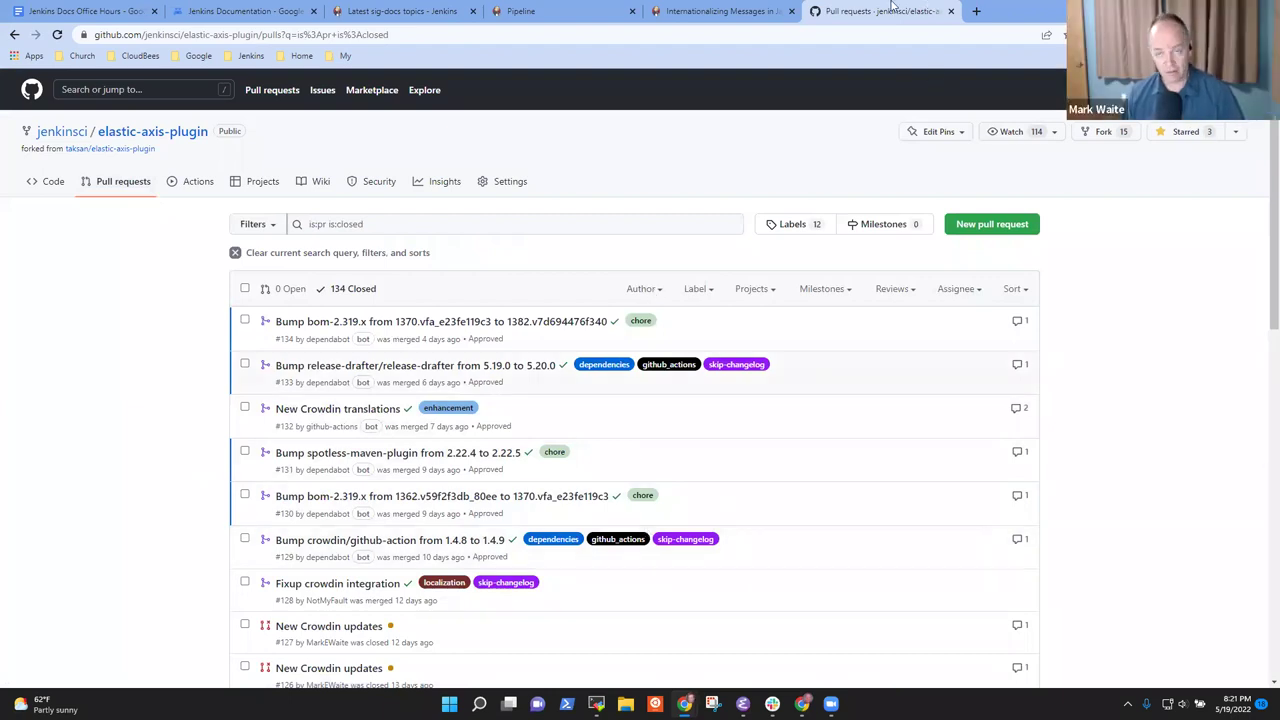
pyautogui.click(976, 12)
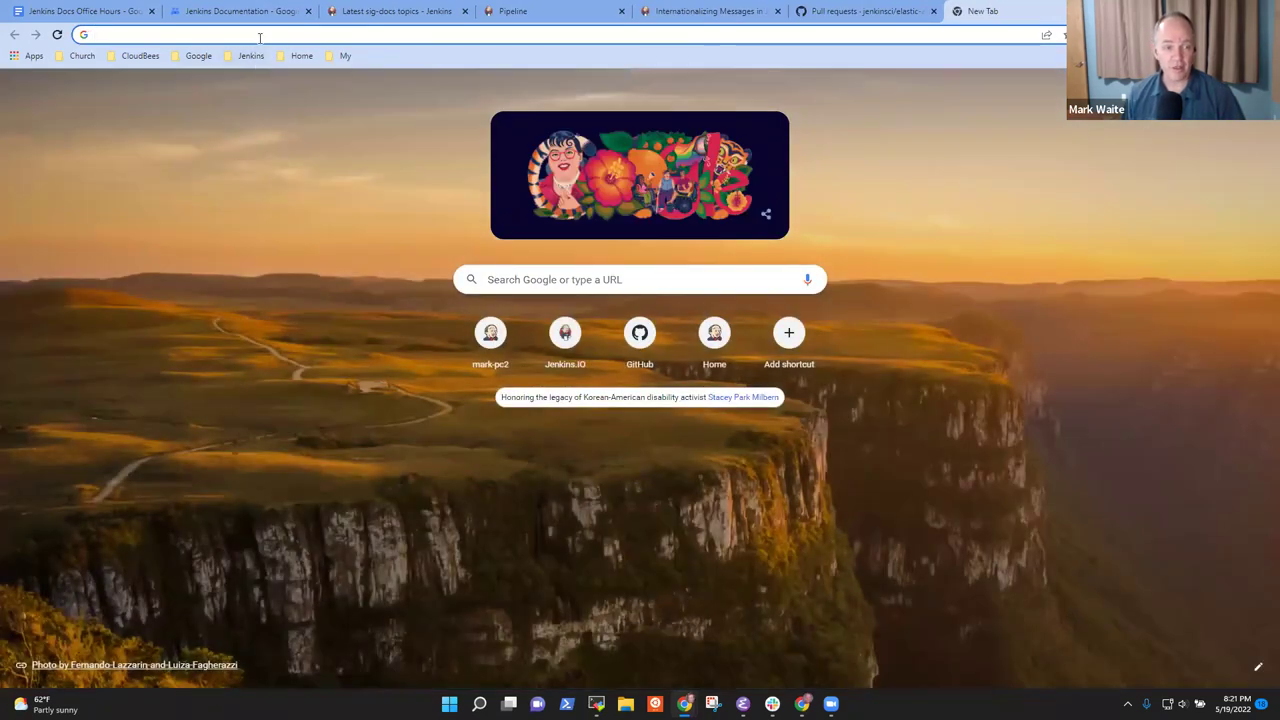
# Go to crowdin.jenkins.io and open the Elastic Axis plugin project from Open Projects
pyautogui.click(259, 37)
pyautogui.write('crwio')
pyautogui.press('BackSpace')
pyautogui.press('BackSpace')
pyautogui.press('BackSpace')
pyautogui.write('owdin')
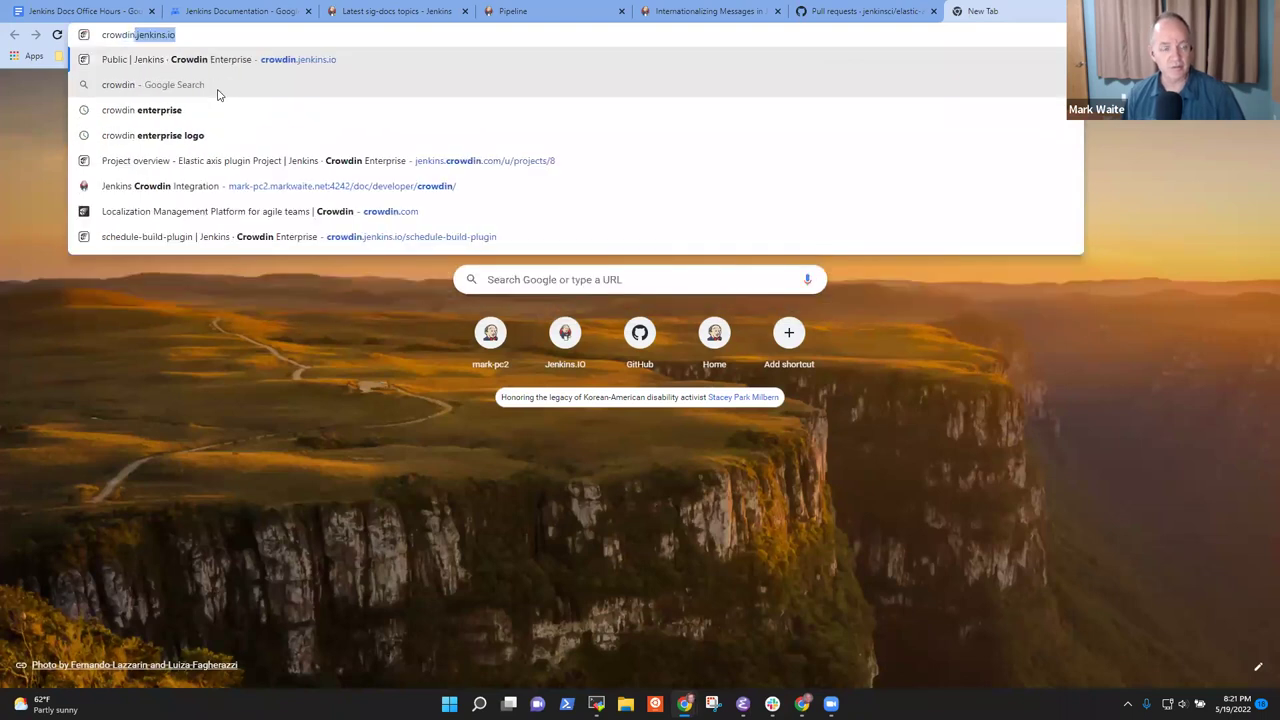
pyautogui.press('Return')
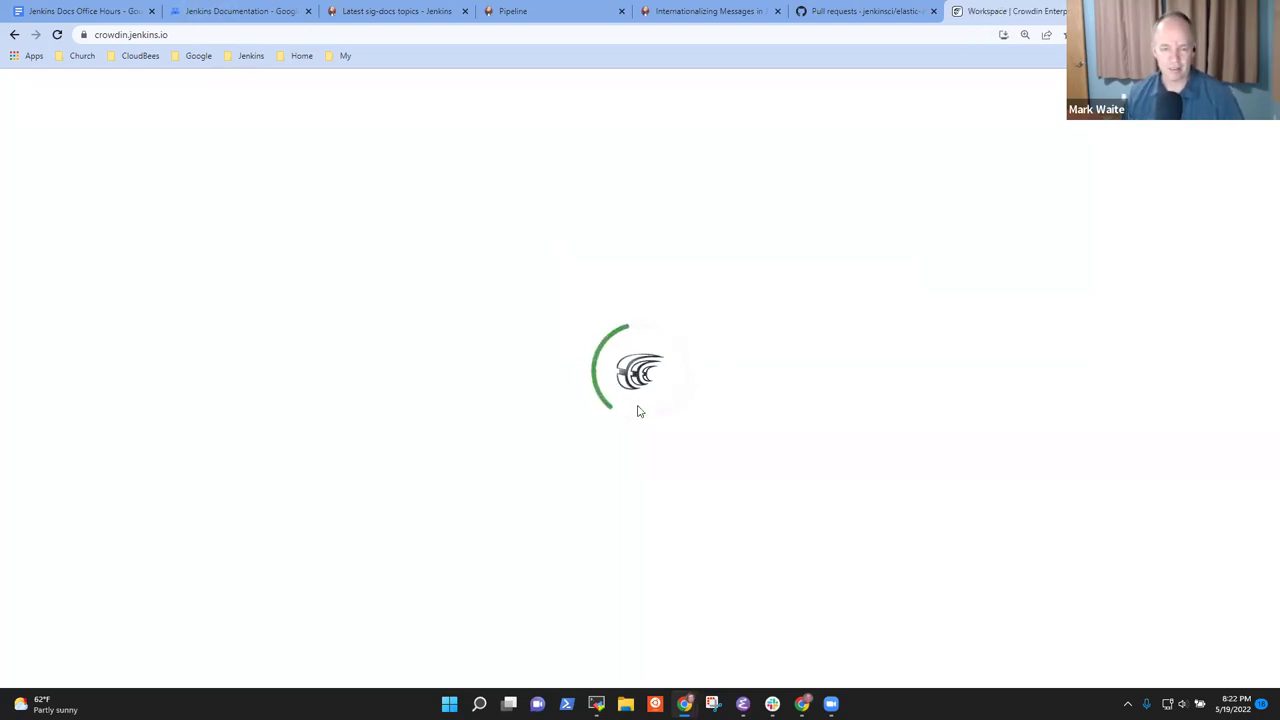
pyautogui.scroll(-1, 470, 370)
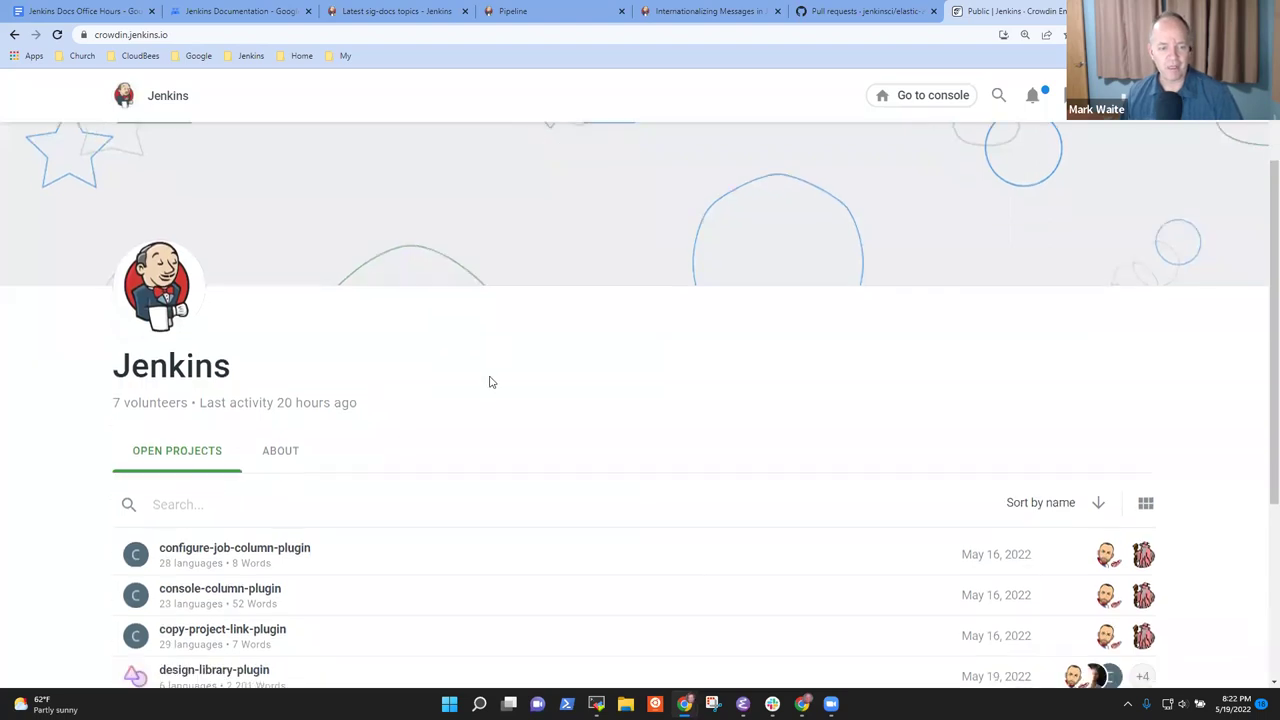
pyautogui.scroll(-3, 490, 382)
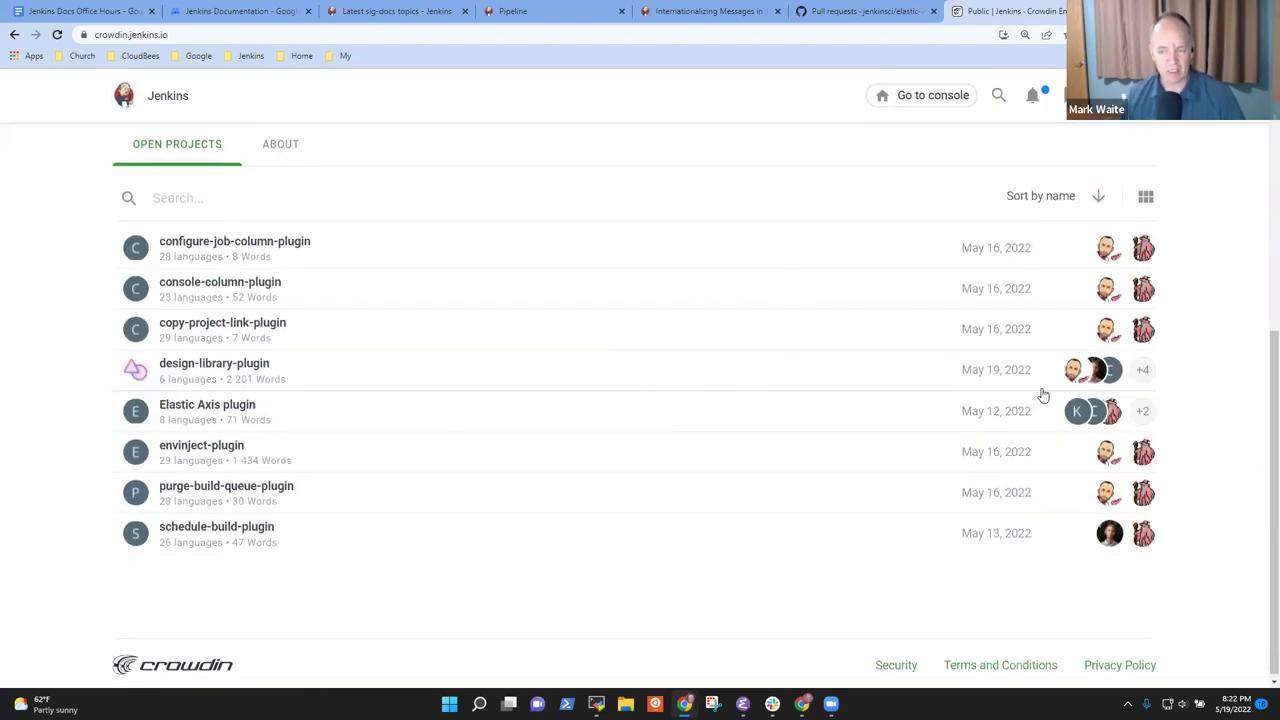
pyautogui.click(222, 403)
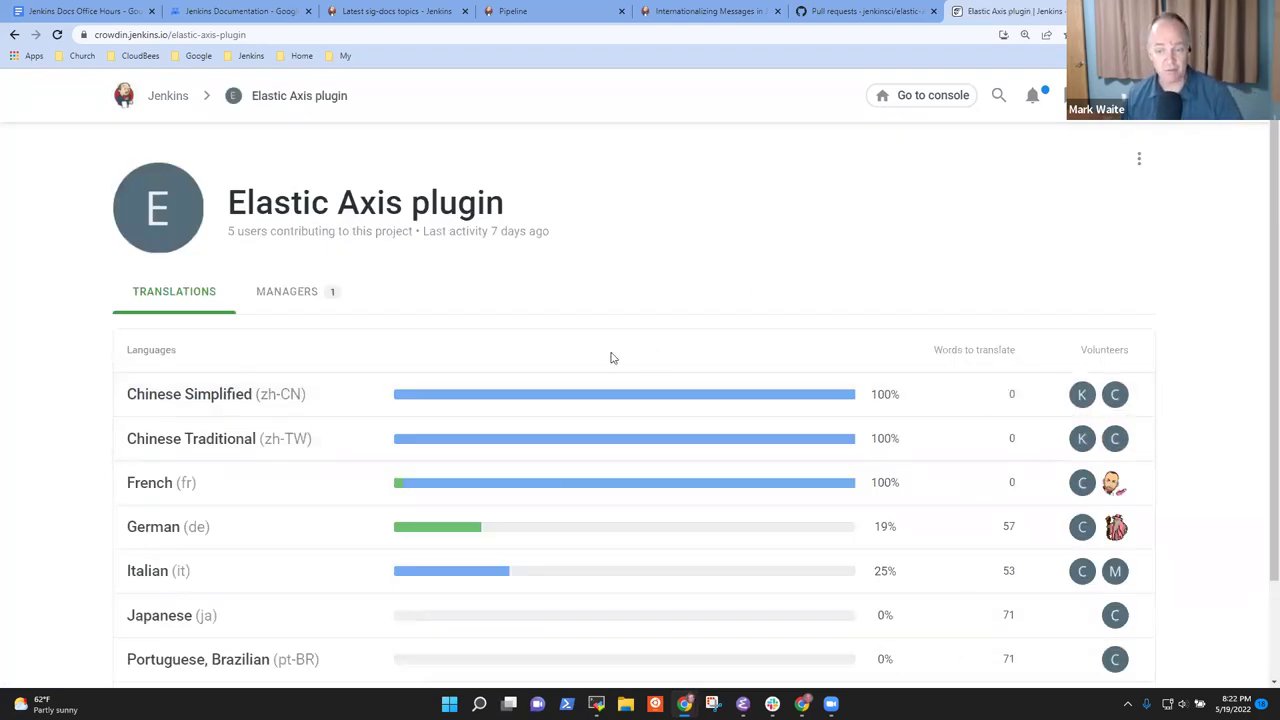
# Check each language's translation progress, then return to the Jenkins workspace's Open Projects list
pyautogui.moveTo(428, 403)
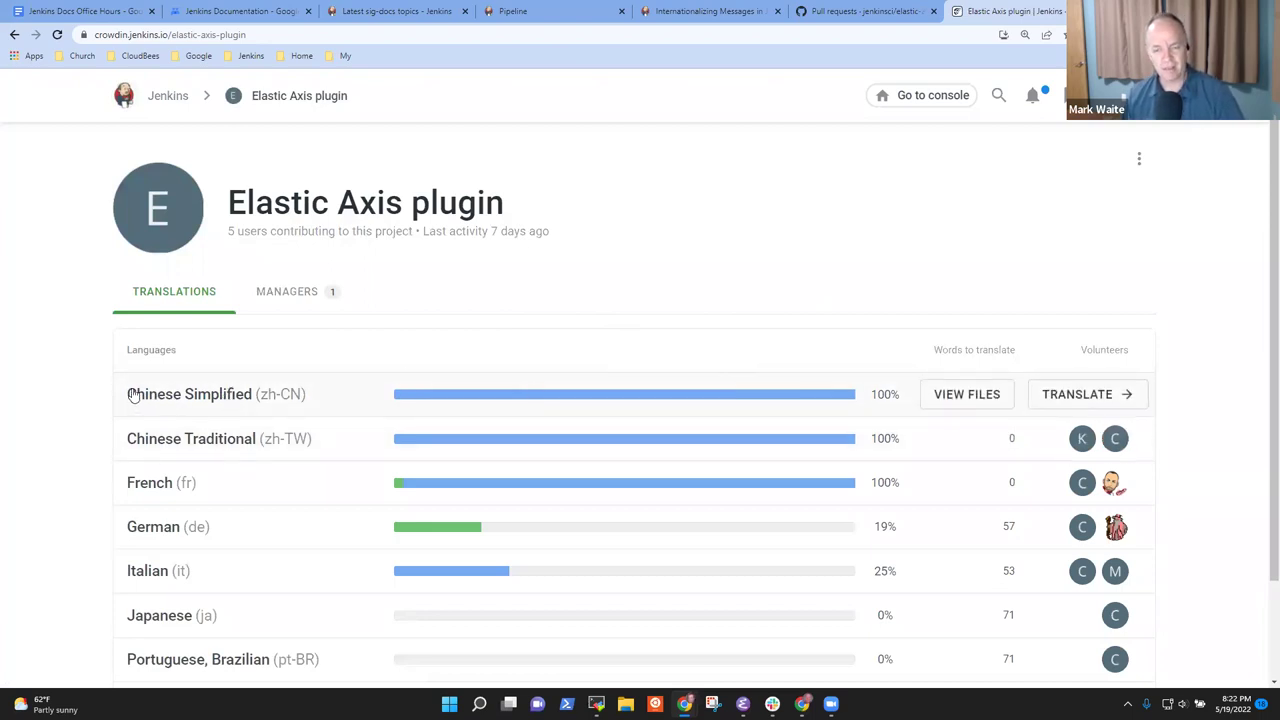
pyautogui.moveTo(144, 441)
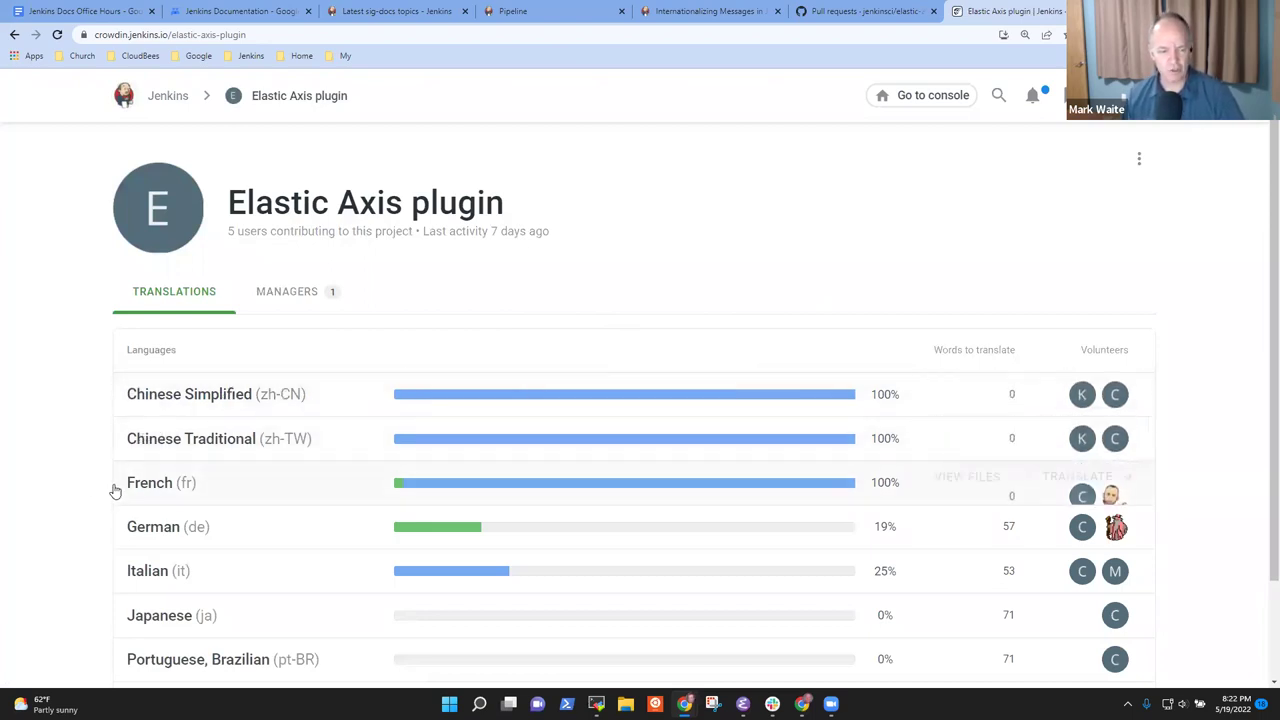
pyautogui.moveTo(341, 555)
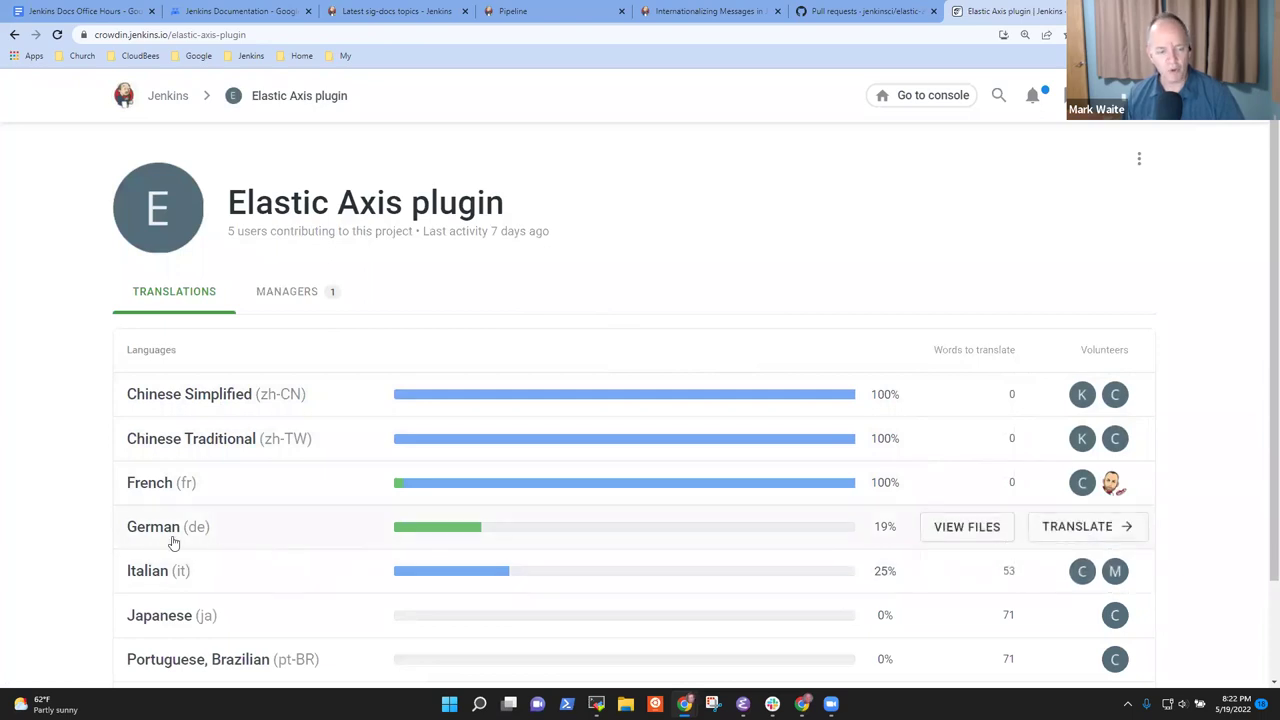
pyautogui.moveTo(271, 607)
pyautogui.moveTo(232, 589)
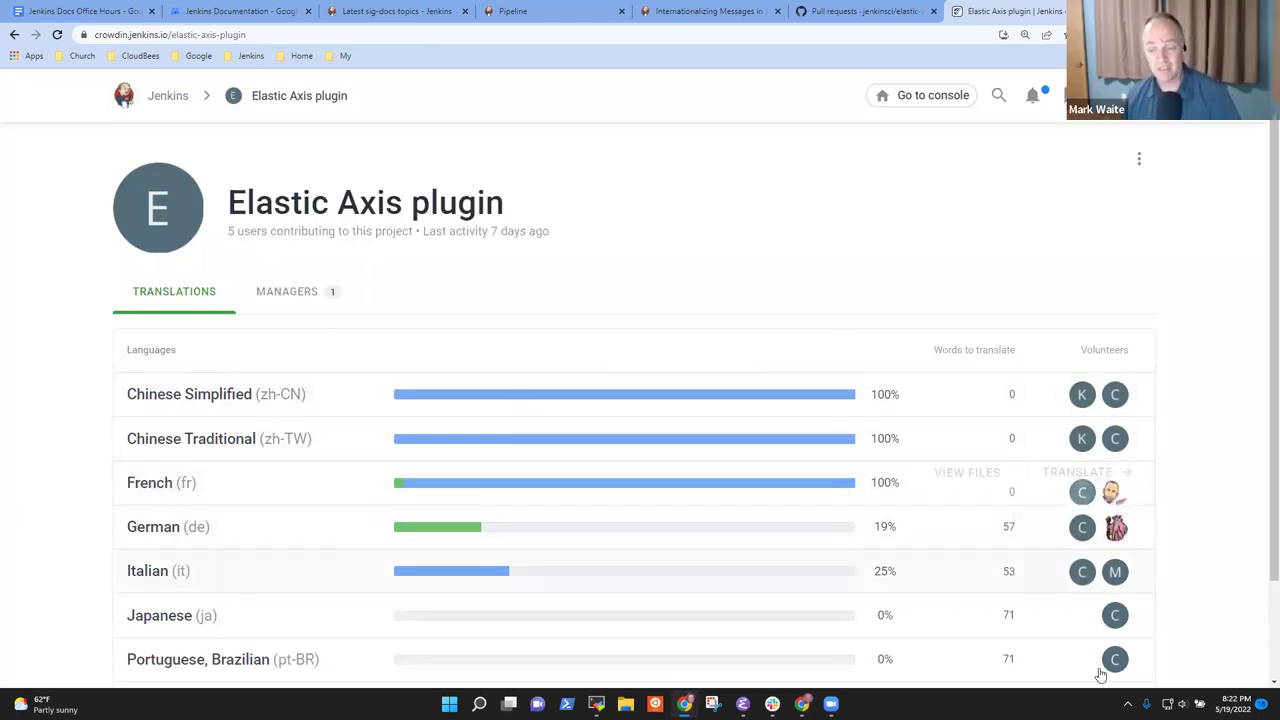
pyautogui.moveTo(1115, 560)
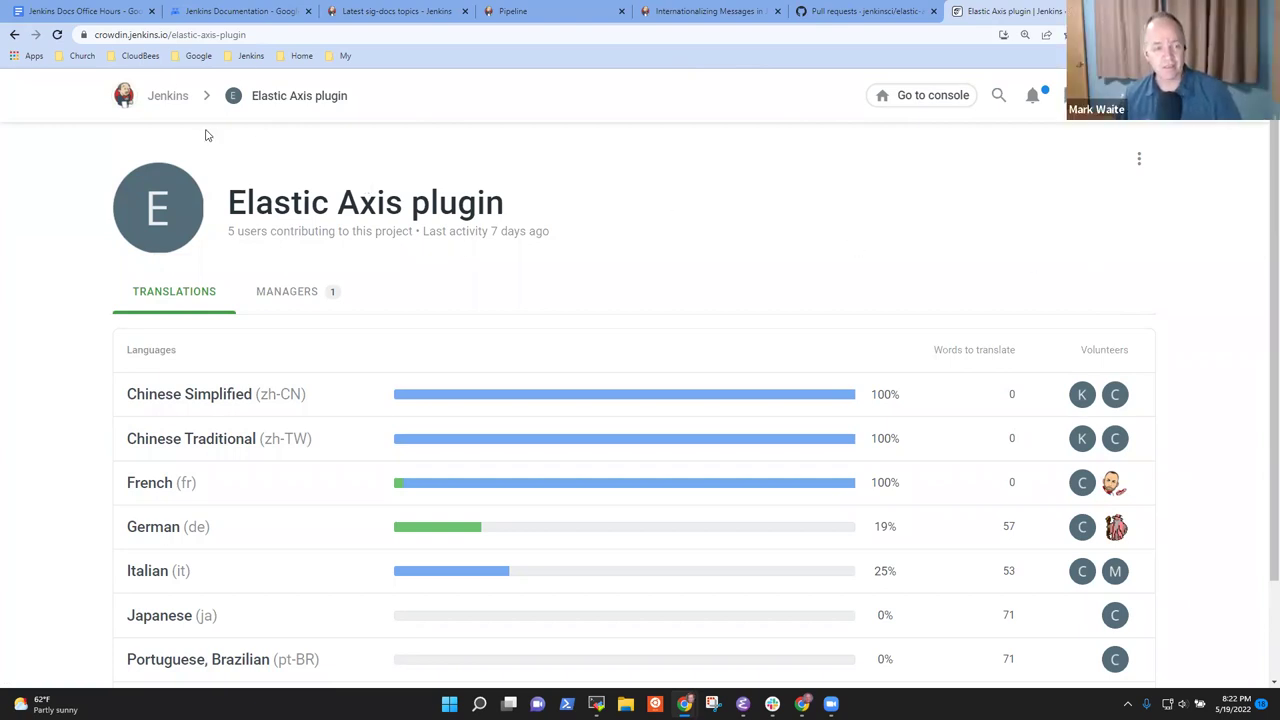
pyautogui.click(172, 95)
pyautogui.scroll(-3, 470, 400)
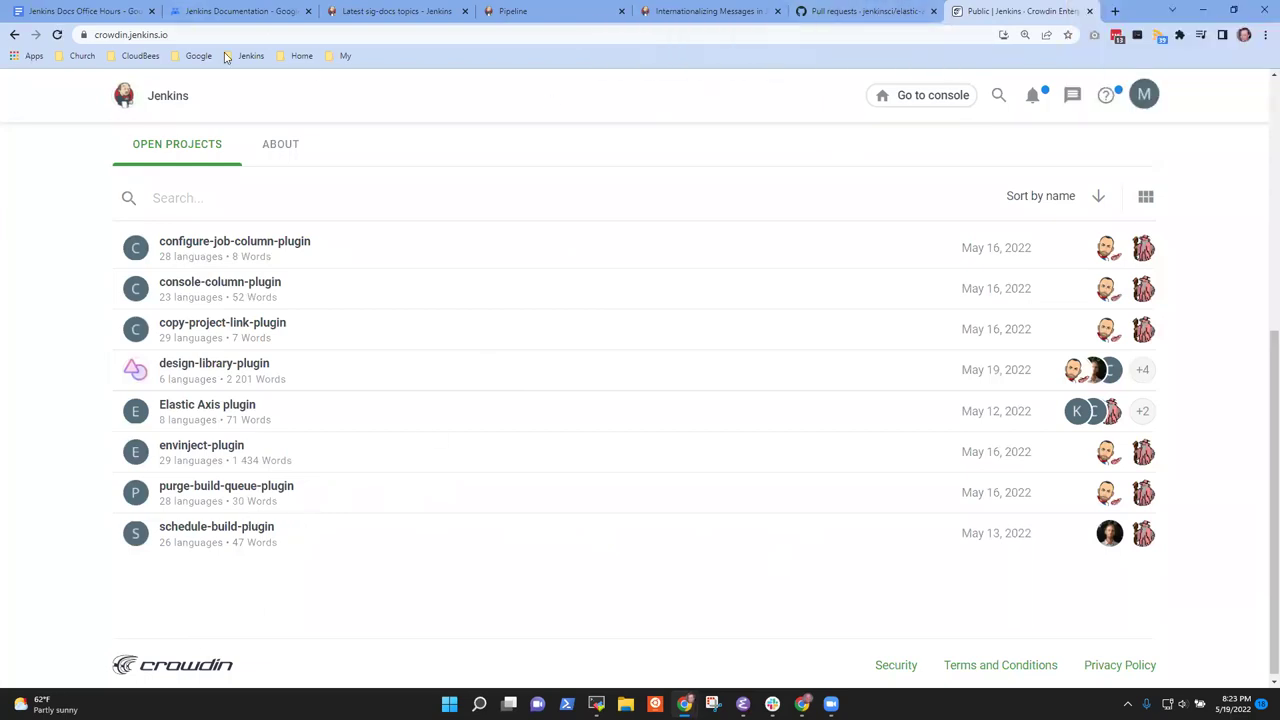
pyautogui.click(79, 13)
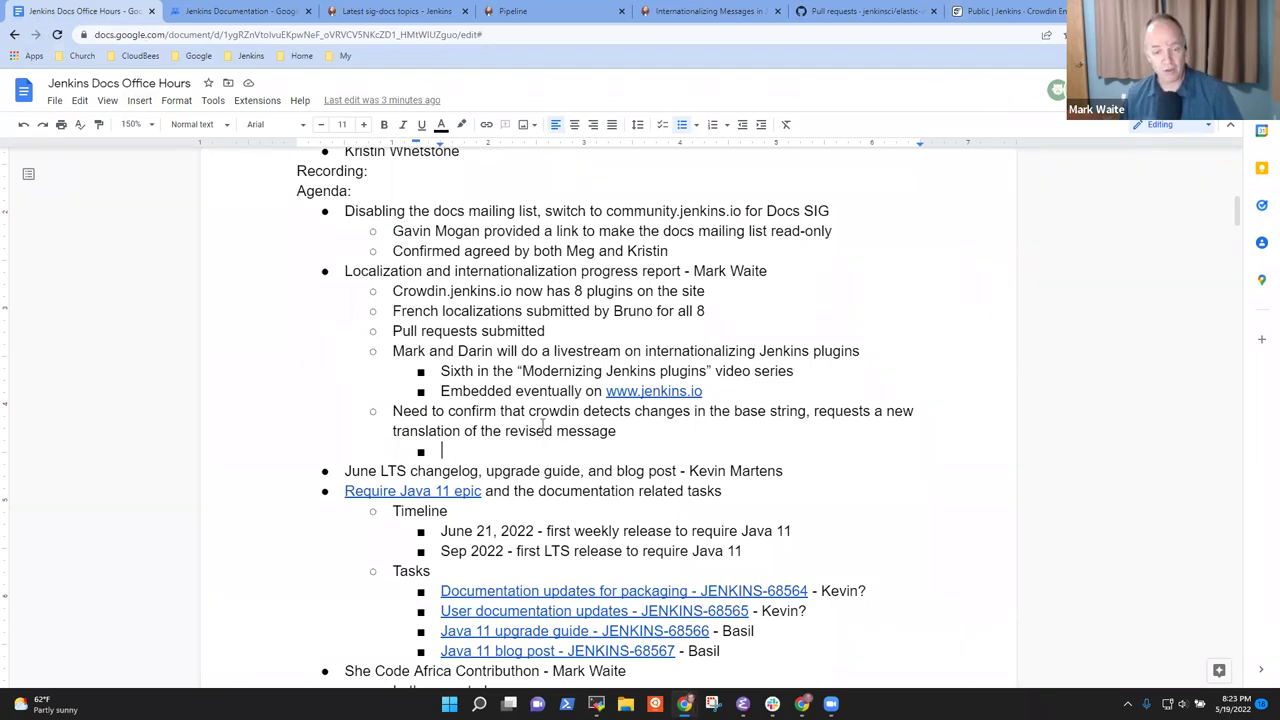
# Under the Crowdin note, record a Jenkins core case where updated text's translations weren't invalidated
pyautogui.click(577, 411)
pyautogui.hotkey('ctrl', 'Right')
pyautogui.press('Down')
pyautogui.press('Down')
pyautogui.write('Just had an')
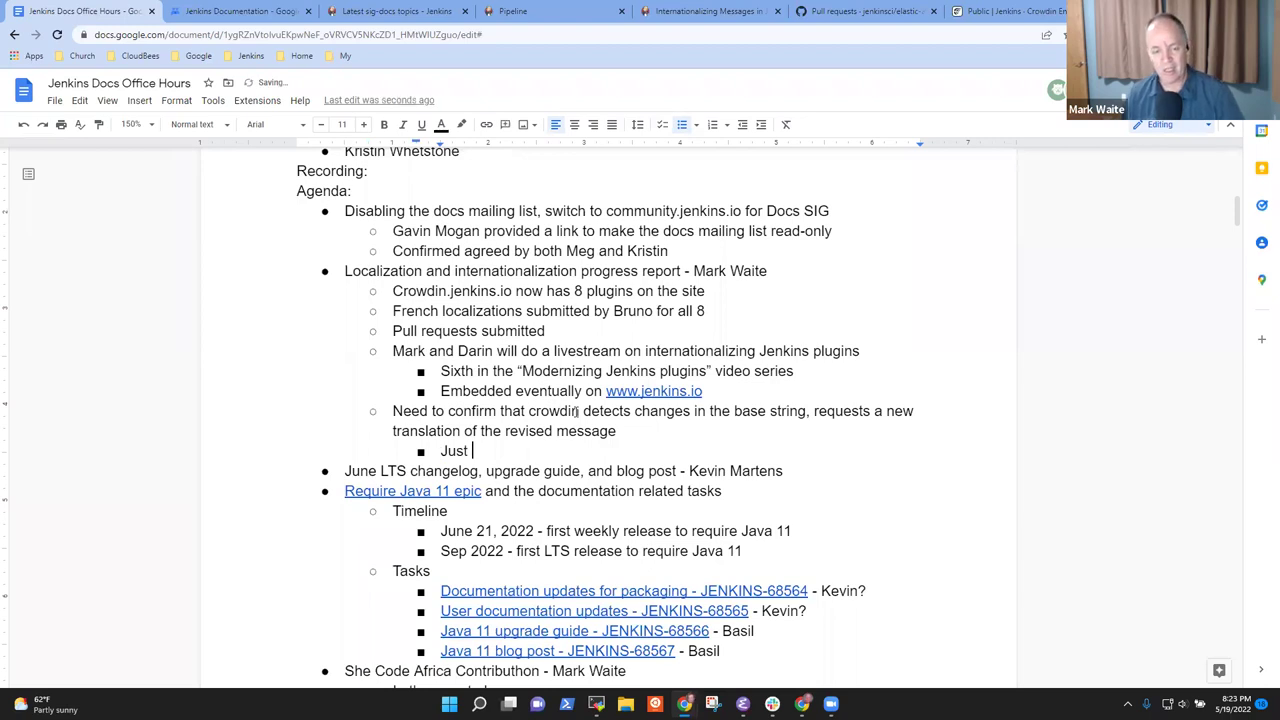
pyautogui.press('BackSpace')
pyautogui.press('BackSpace')
pyautogui.write('case in Jenkins core')
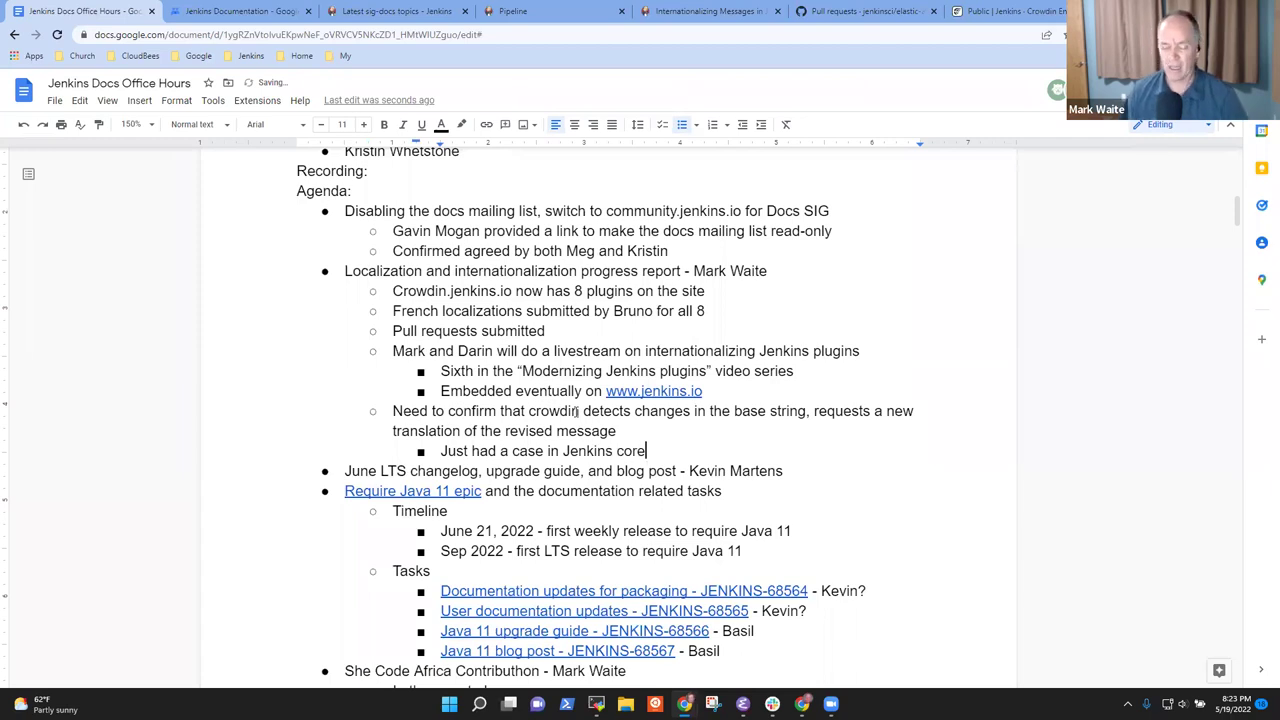
pyautogui.write(' where ')
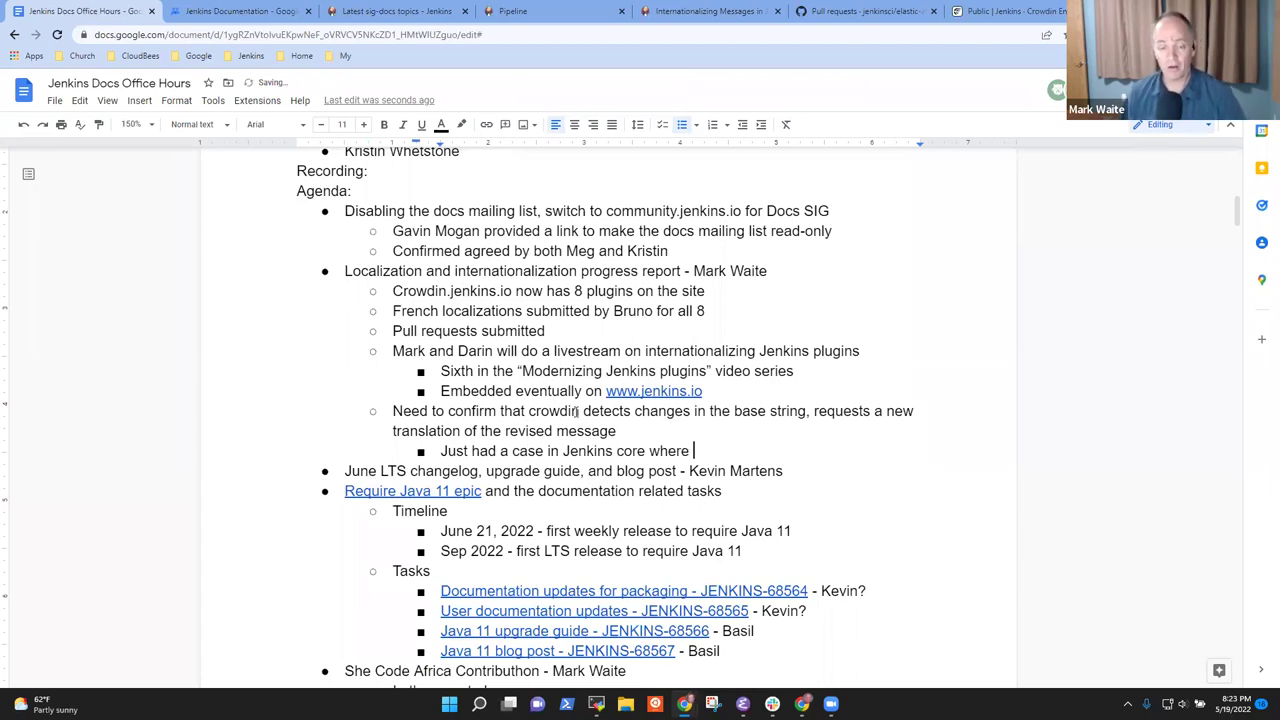
pyautogui.write('a translate')
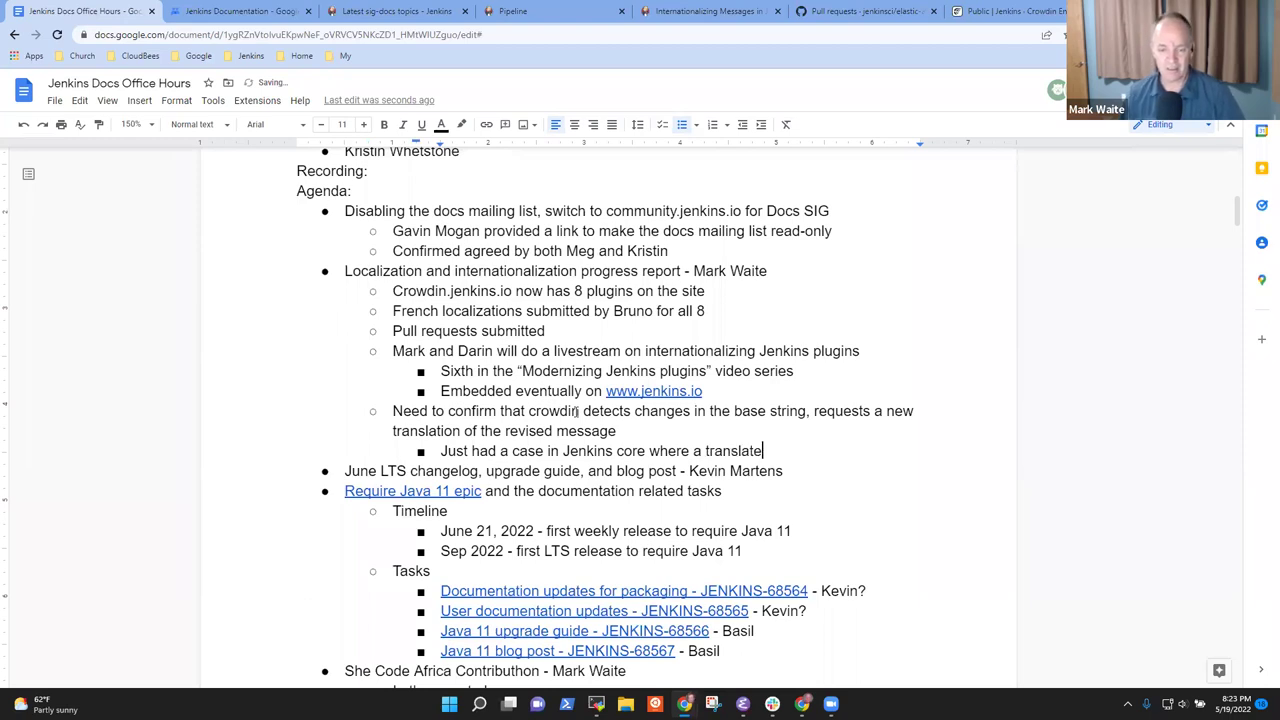
pyautogui.write('d had been')
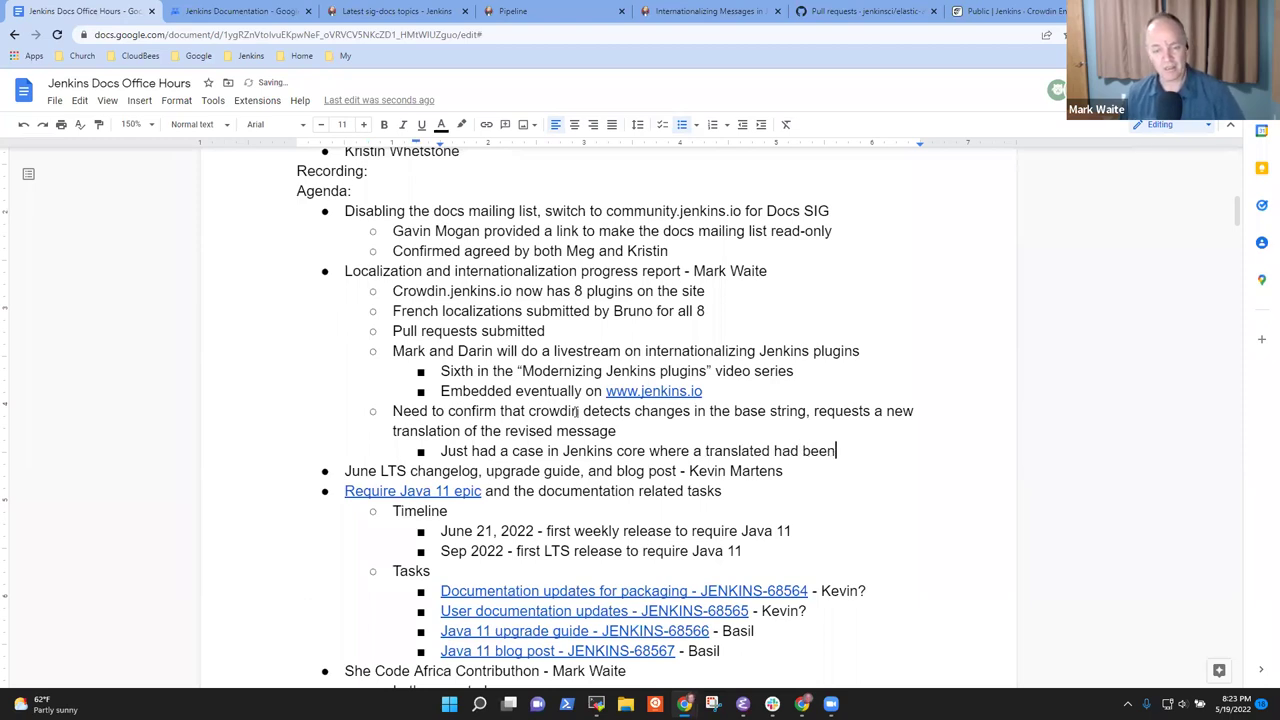
pyautogui.write(' updated the')
pyautogui.press('BackSpace')
pyautogui.press('BackSpace')
pyautogui.press('BackSpace')
pyautogui.write('by')
pyautogui.press('BackSpace')
pyautogui.press('BackSpace')
pyautogui.write('nbut')
pyautogui.press('BackSpace')
pyautogui.press('BackSpace')
pyautogui.press('BackSpace')
pyautogui.press('BackSpace')
pyautogui.write('nut the')
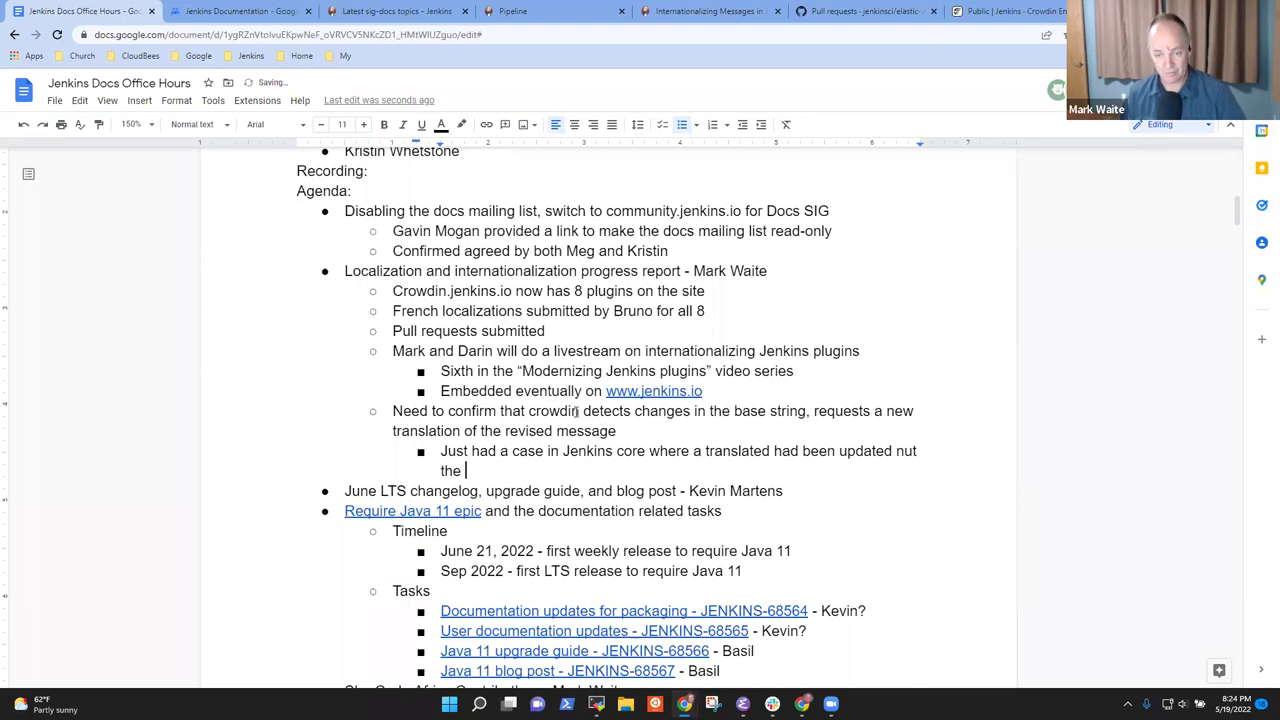
pyautogui.hotkey('ctrl', 'BackSpace')
pyautogui.hotkey('ctrl', 'BackSpace')
pyautogui.hotkey('ctrl', 'BackSpace')
pyautogui.write('updated but the translations had not been ')
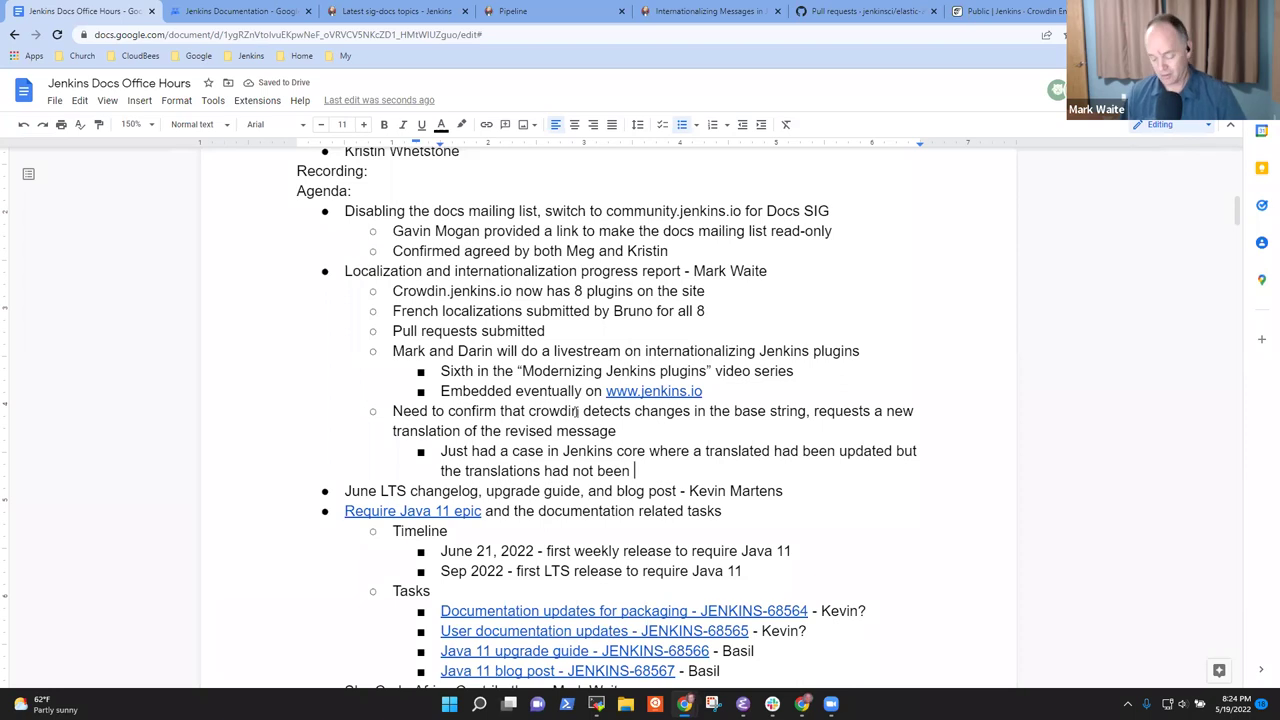
pyautogui.write('invalidated')
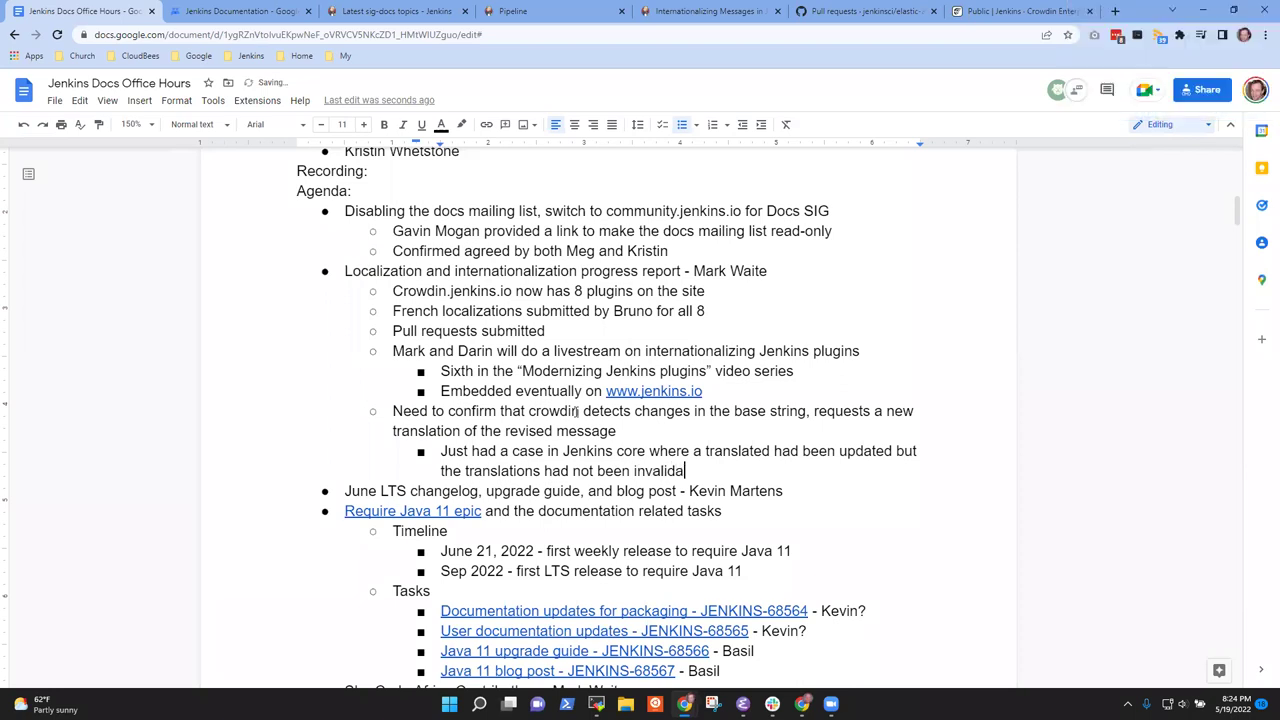
# Add a deeper sub-bullet: 'Announcing end of Java 8 support, changed the date to June 21'
pyautogui.press('Return')
pyautogui.press('Tab')
pyautogui.write('A')
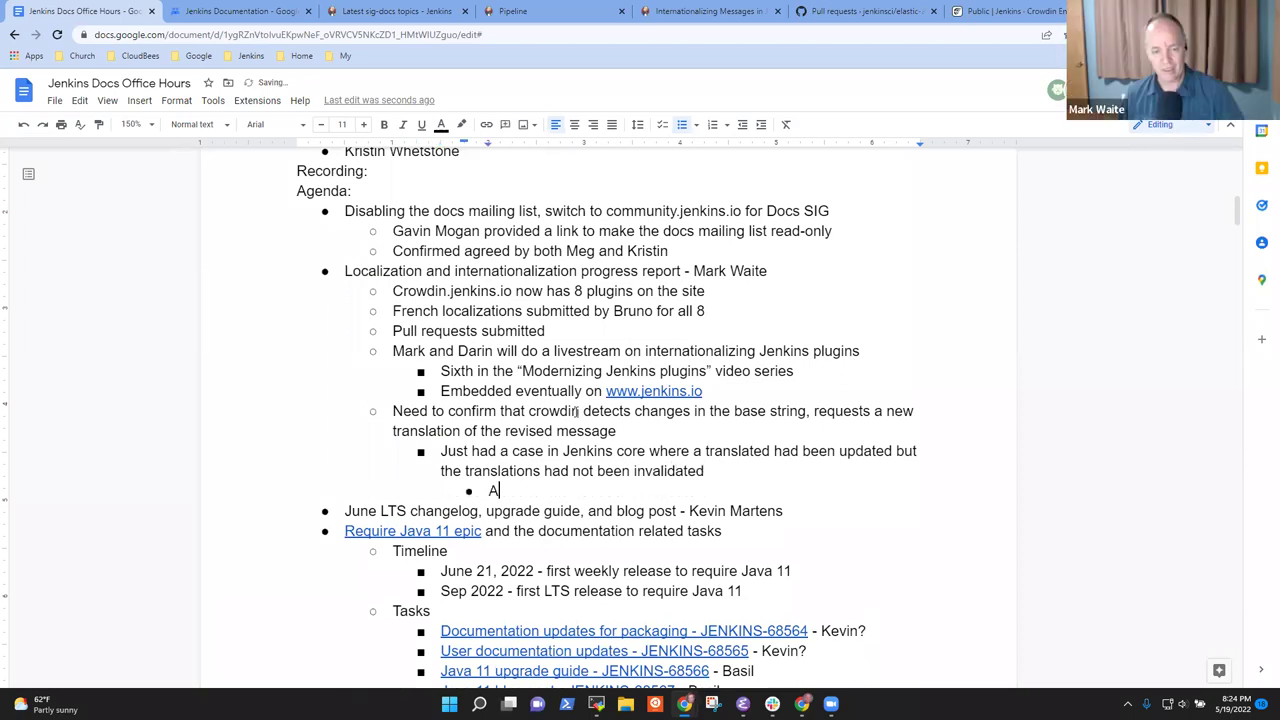
pyautogui.write('nnouncing end of Java 8 support, changed the date To June 1')
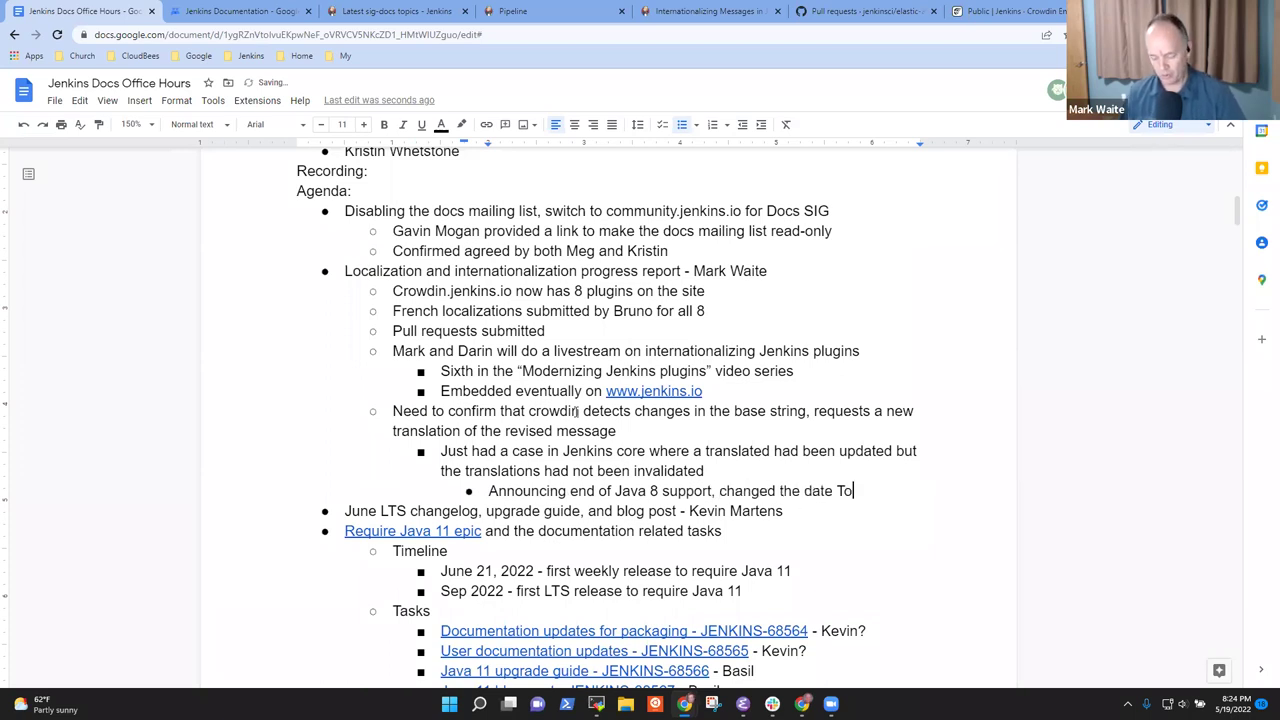
pyautogui.press('BackSpace')
pyautogui.press('BackSpace')
pyautogui.press('BackSpace')
pyautogui.press('BackSpace')
pyautogui.press('BackSpace')
pyautogui.press('BackSpace')
pyautogui.press('BackSpace')
pyautogui.press('BackSpace')
pyautogui.press('BackSpace')
pyautogui.write('to June 21')
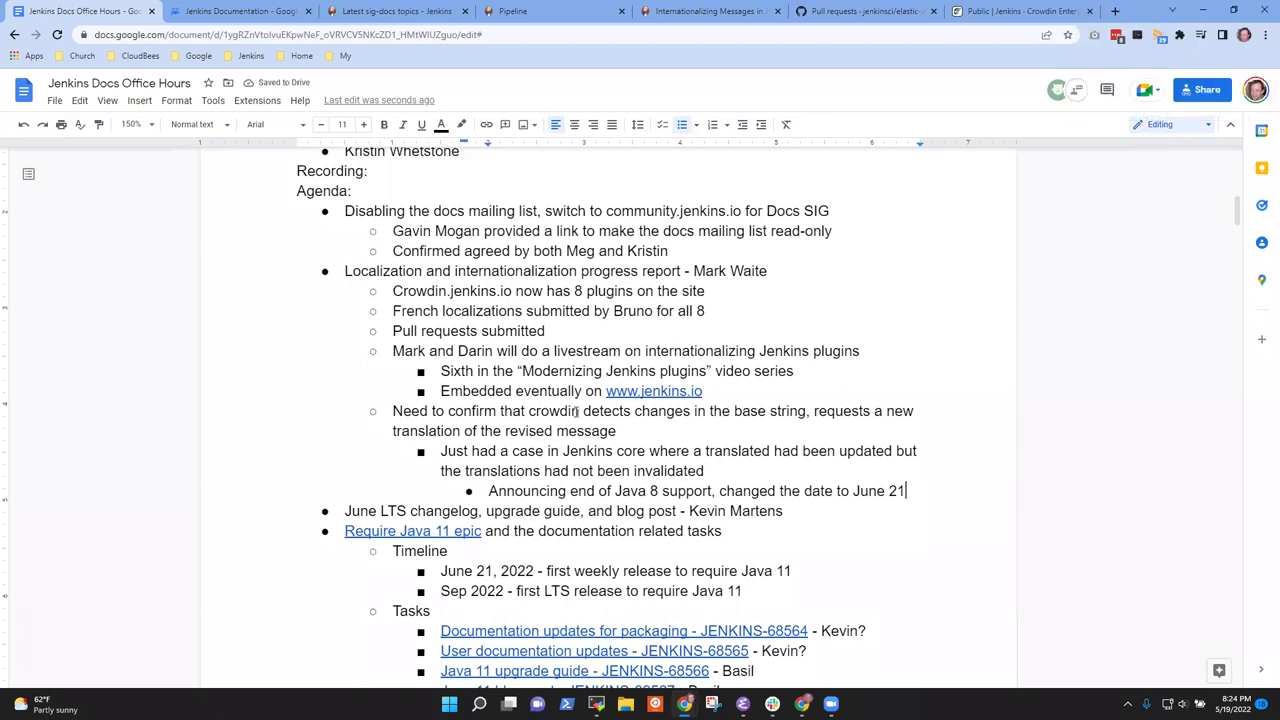
# Add 'Corrected by deleting the translations' and insert 'string' after 'translated' in the case note
pyautogui.press('Return')
pyautogui.write('Cor')
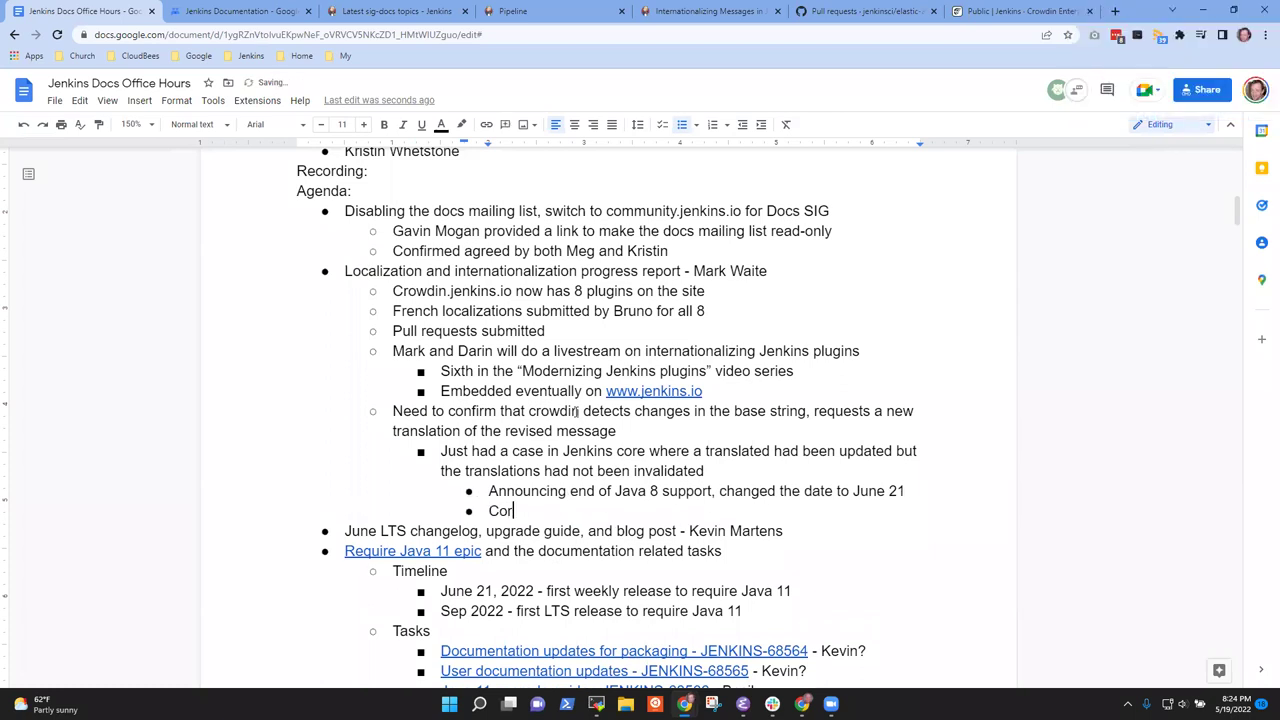
pyautogui.write('rected by deletign')
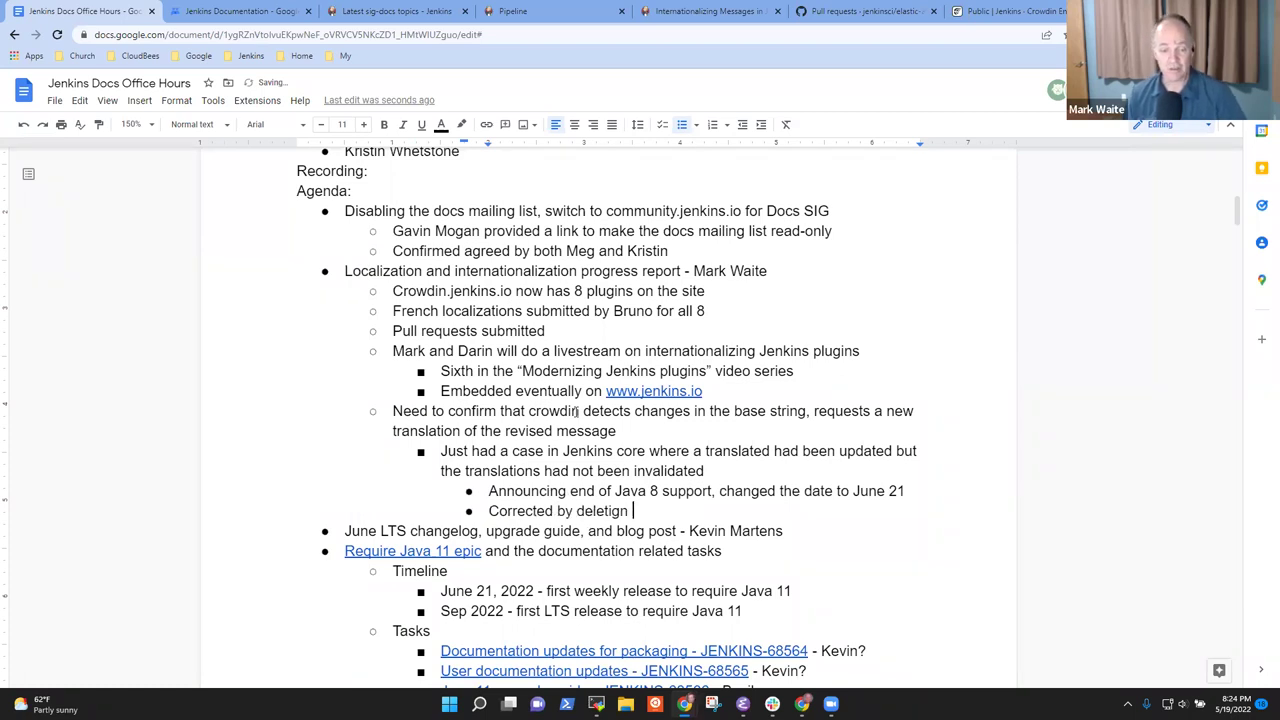
pyautogui.hotkey('ctrl', 'BackSpace')
pyautogui.write('deletin')
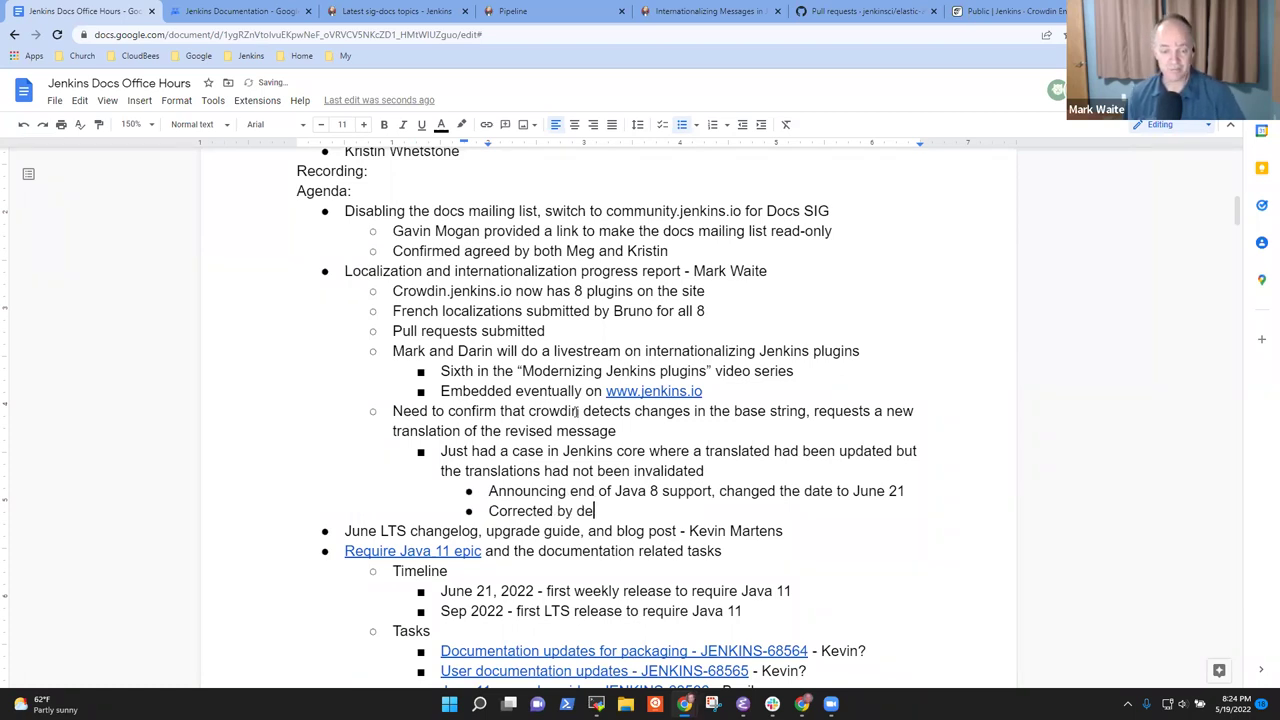
pyautogui.press('BackSpace')
pyautogui.press('BackSpace')
pyautogui.press('BackSpace')
pyautogui.press('BackSpace')
pyautogui.write('eting the tra')
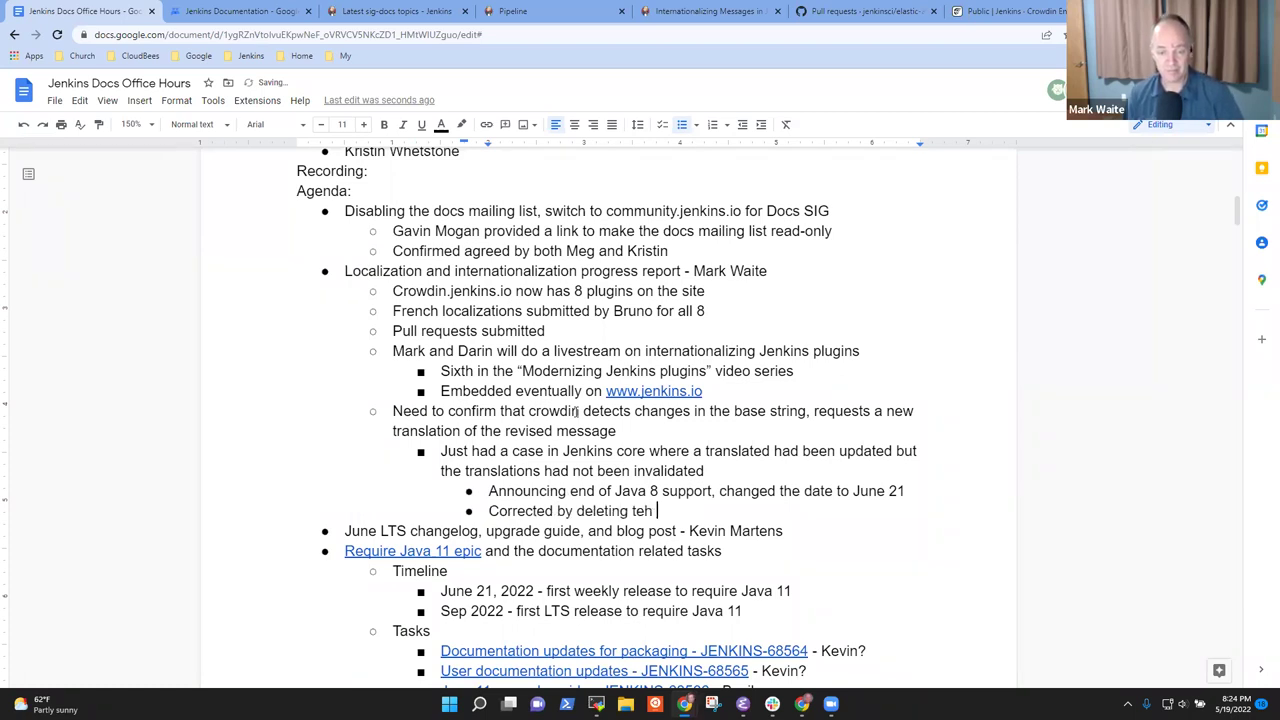
pyautogui.press('BackSpace')
pyautogui.press('BackSpace')
pyautogui.press('BackSpace')
pyautogui.press('BackSpace')
pyautogui.press('BackSpace')
pyautogui.press('BackSpace')
pyautogui.press('BackSpace')
pyautogui.write('the transa')
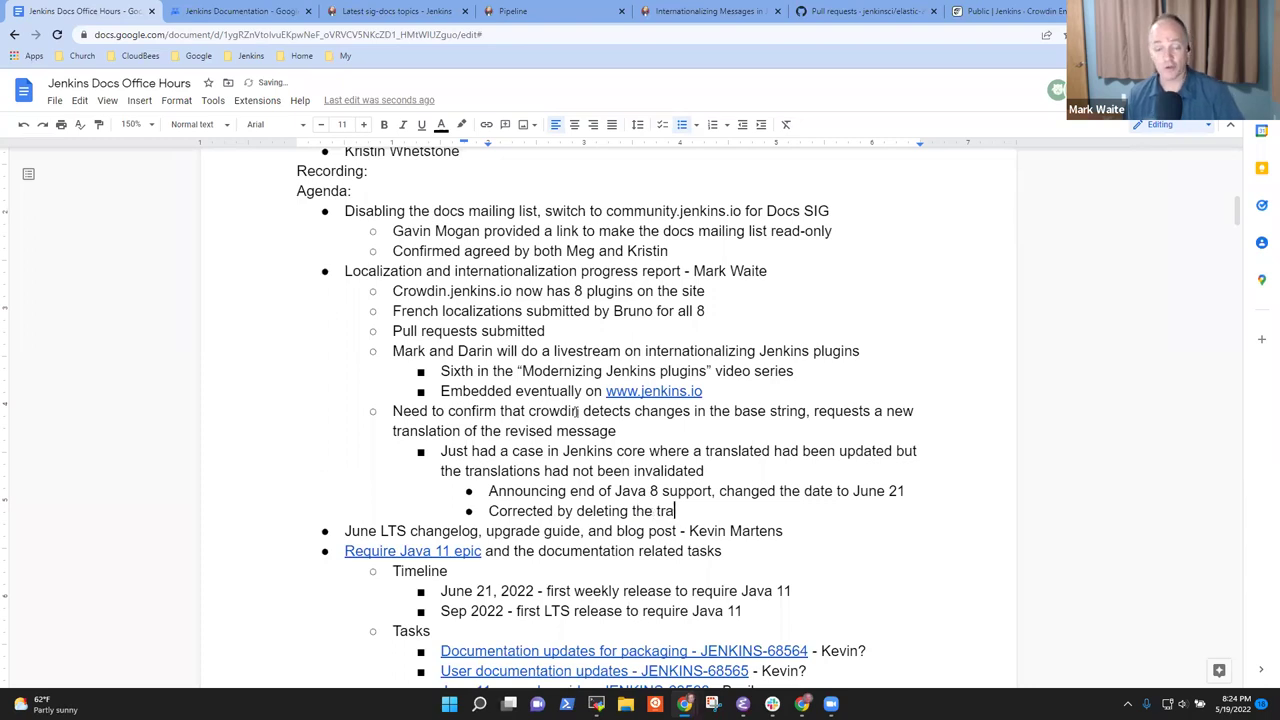
pyautogui.press('BackSpace')
pyautogui.write('lation')
pyautogui.press('BackSpace')
pyautogui.press('BackSpace')
pyautogui.press('BackSpace')
pyautogui.write('ions')
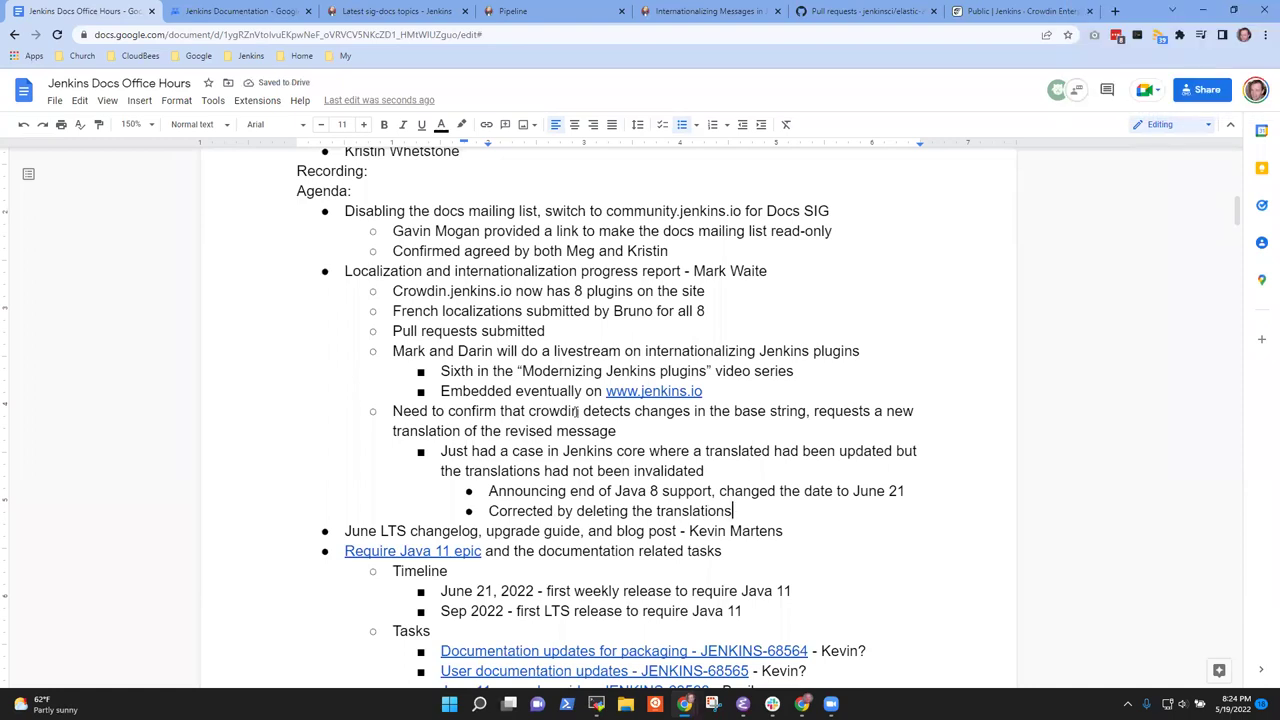
pyautogui.press('Up')
pyautogui.press('Up')
pyautogui.press('Up')
pyautogui.write('string')
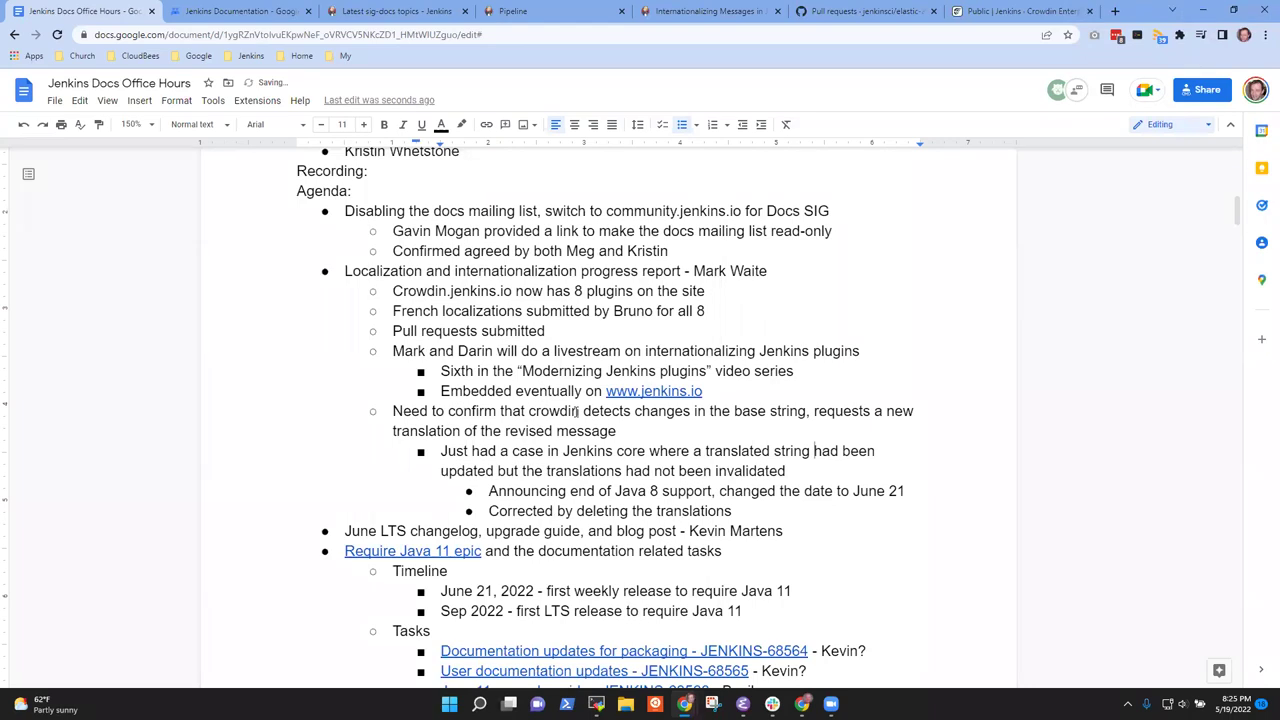
pyautogui.hotkey('shift', 'Home')
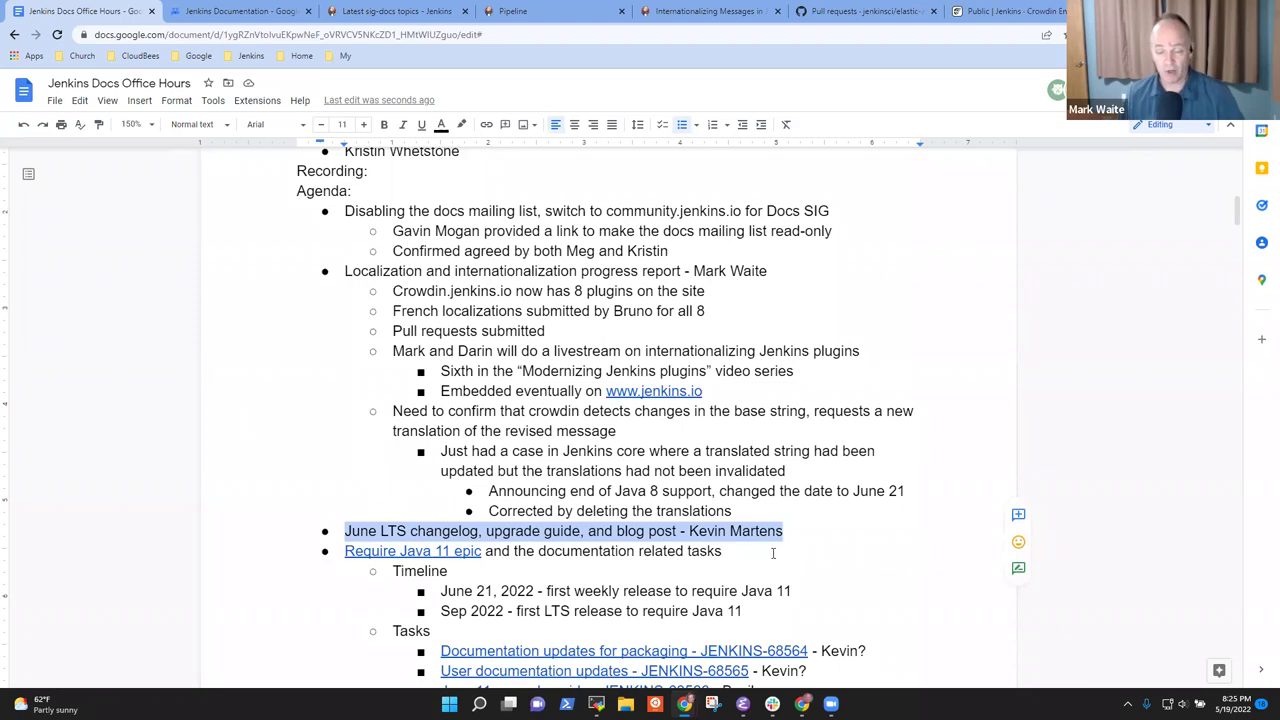
# Add the sub-note 'Needs review, needs a blog post announcing major changes' under June LTS changelog
pyautogui.press('End')
pyautogui.press('Return')
pyautogui.press('Tab')
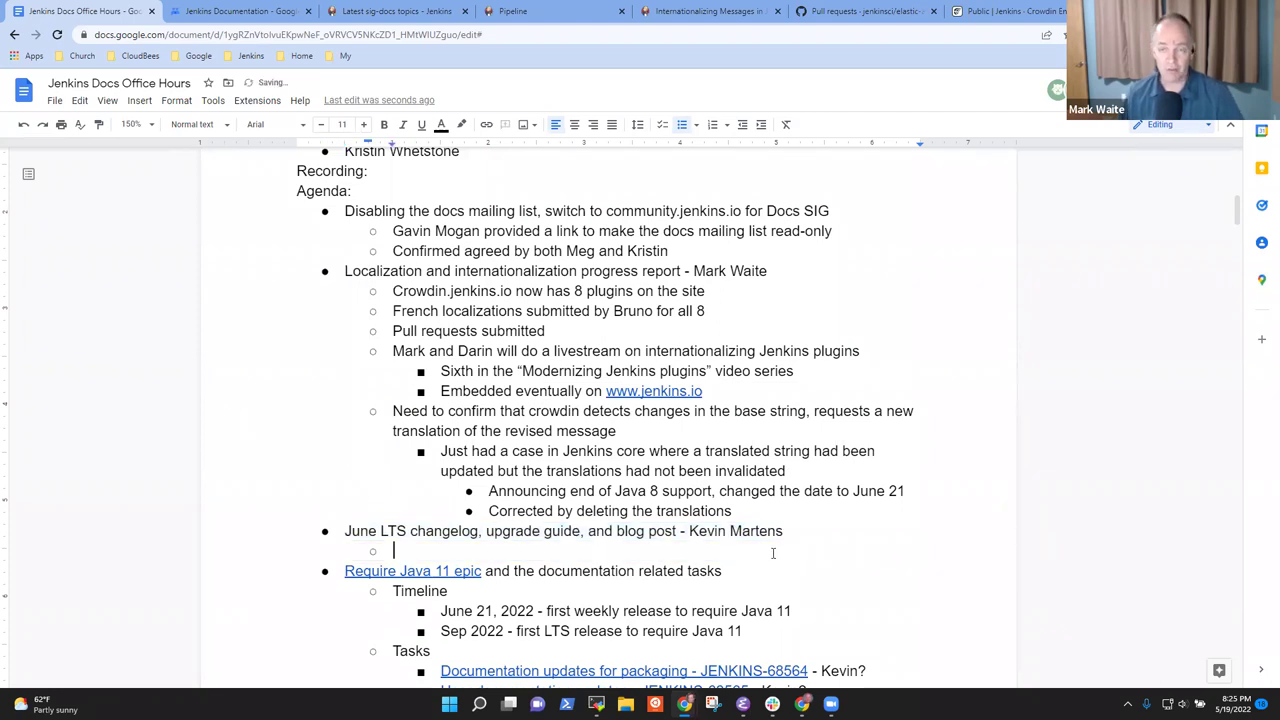
pyautogui.write('Ne')
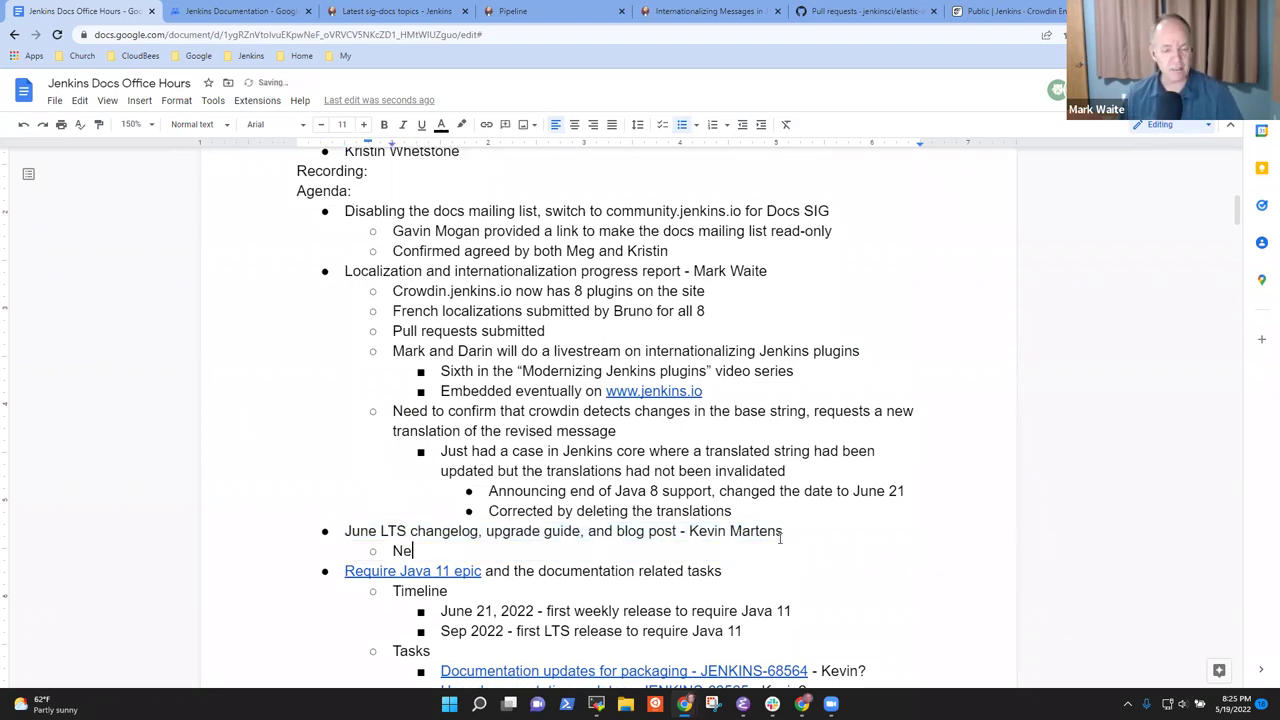
pyautogui.write('eds reviewe')
pyautogui.press('BackSpace')
pyautogui.press('BackSpace')
pyautogui.press('BackSpace')
pyautogui.write('ew, needs ')
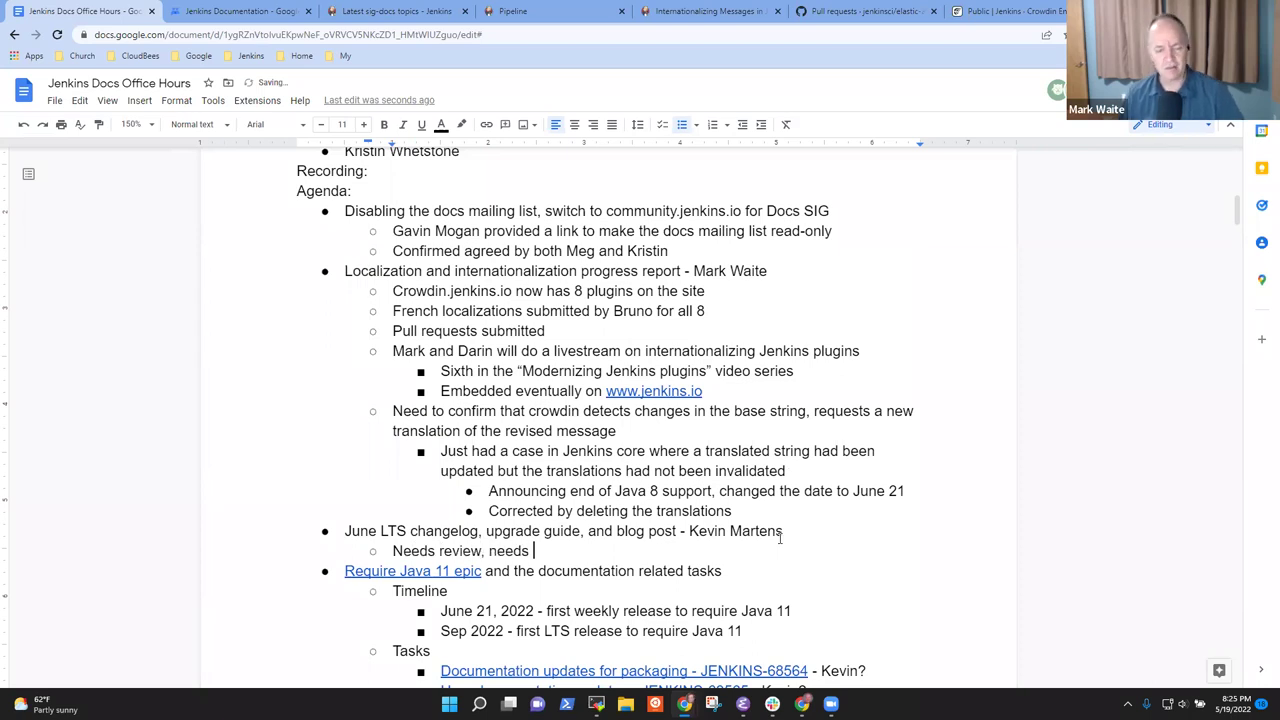
pyautogui.write('a bl')
pyautogui.press('BackSpace')
pyautogui.press('BackSpace')
pyautogui.write('blog post ')
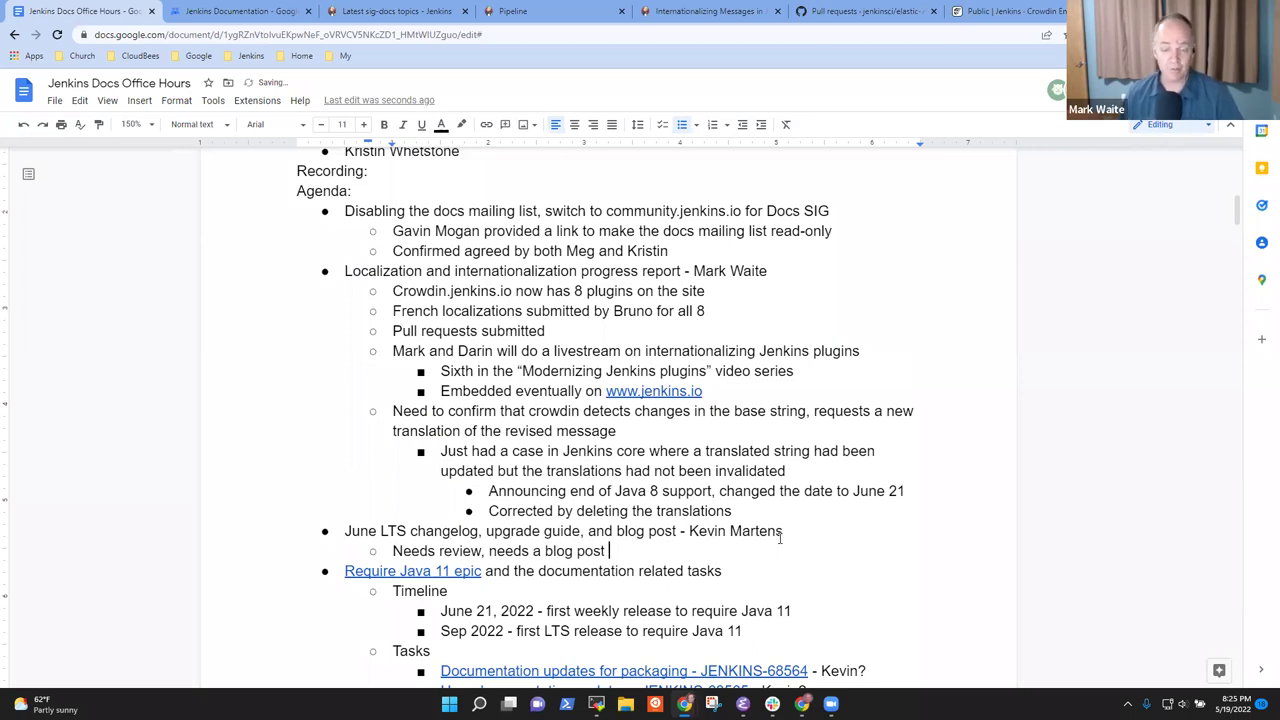
pyautogui.write('announcing maj')
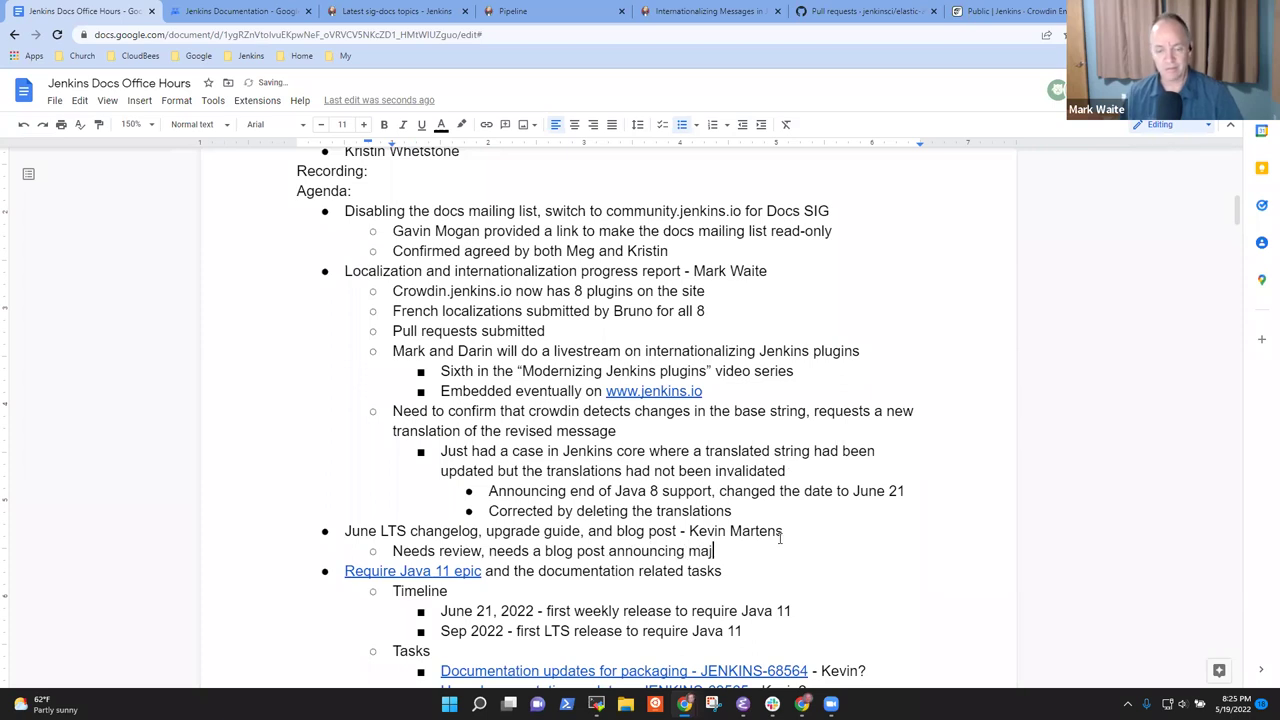
pyautogui.write('or changes')
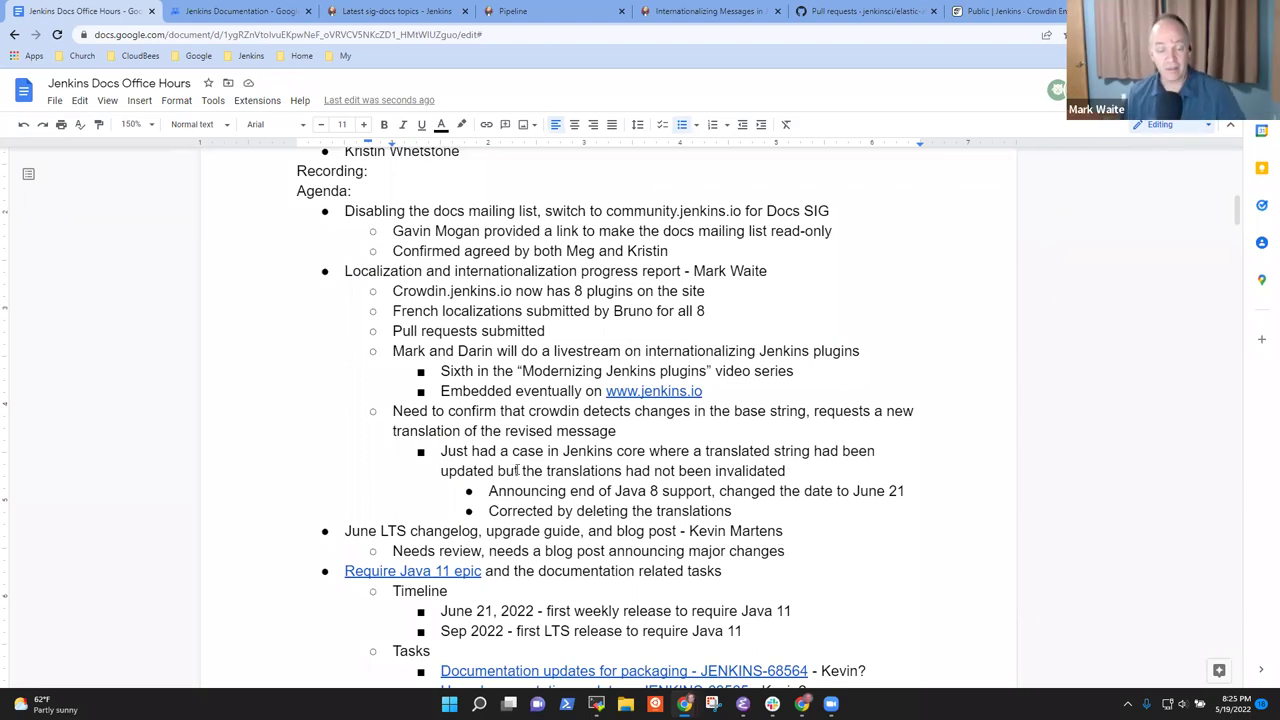
pyautogui.scroll(-2, 652, 512)
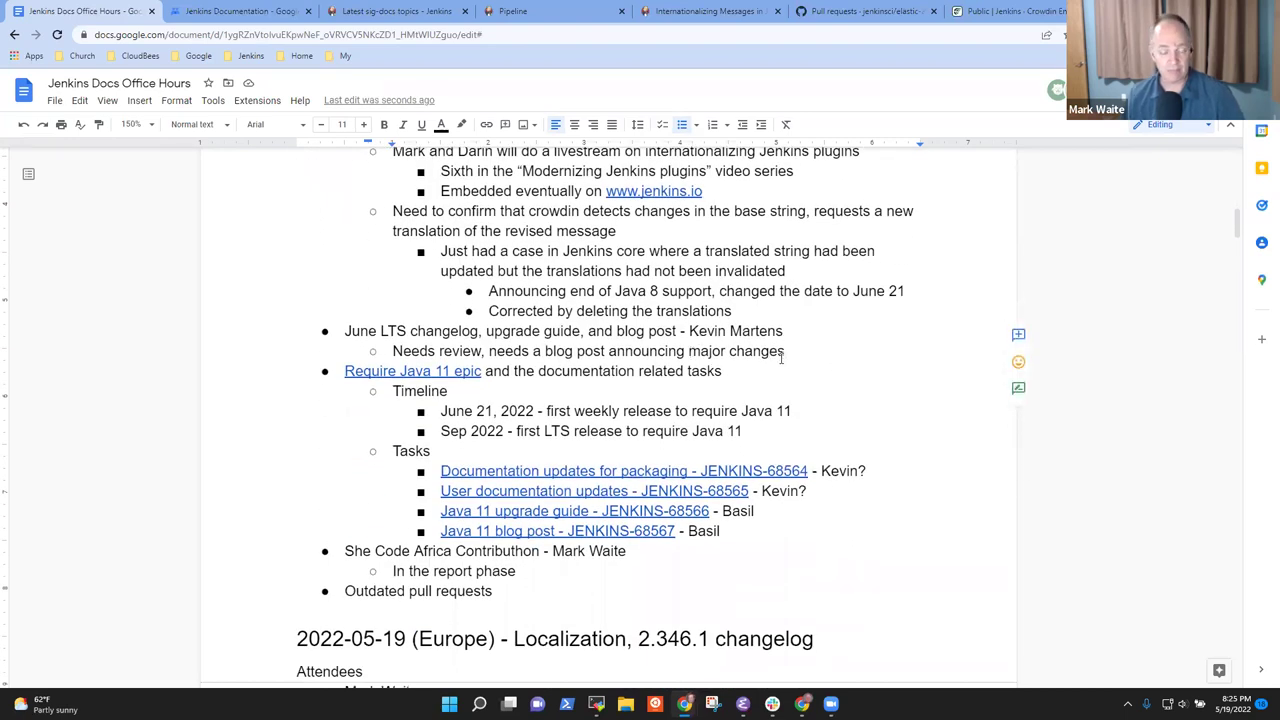
pyautogui.scroll(-1, 600, 330)
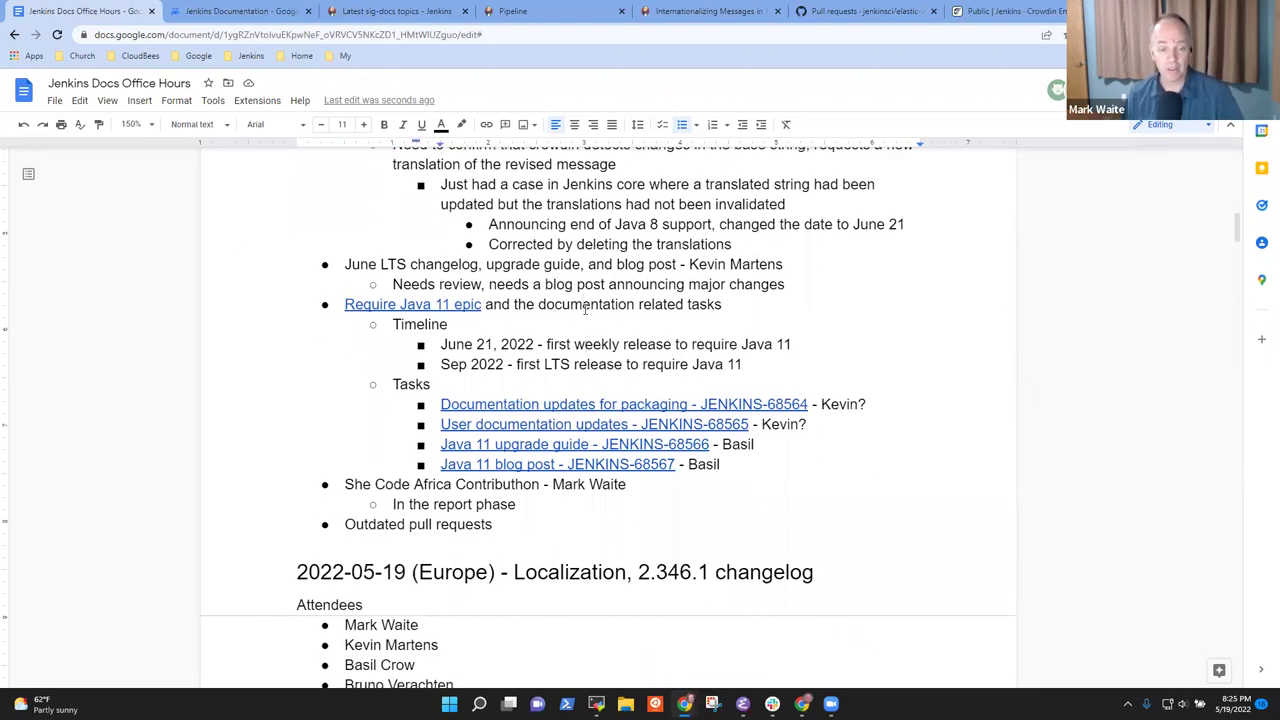
pyautogui.hotkey('ctrl', 'shift', 'Right')
pyautogui.hotkey('ctrl', 'shift', 'Right')
pyautogui.hotkey('ctrl', 'shift', 'Right')
pyautogui.hotkey('ctrl', 'shift', 'Right')
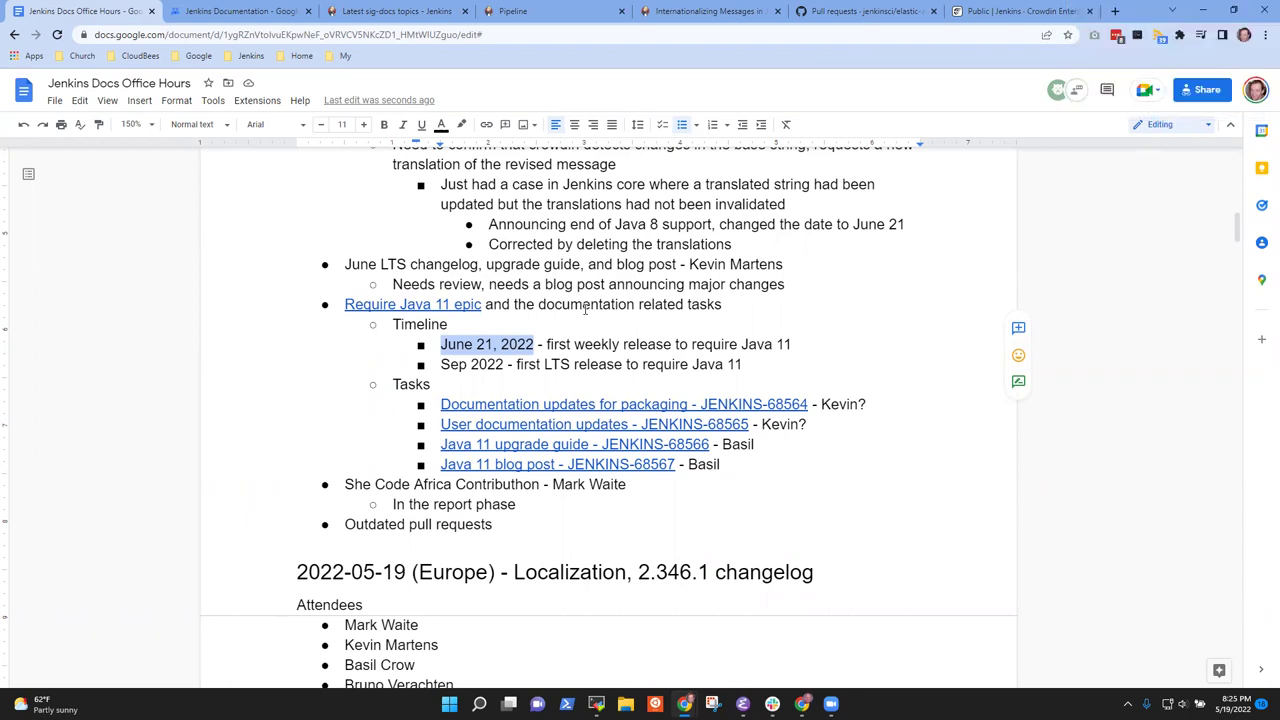
# Append ', no Java 8' to the June 21 Java 11 timeline entry
pyautogui.press('End')
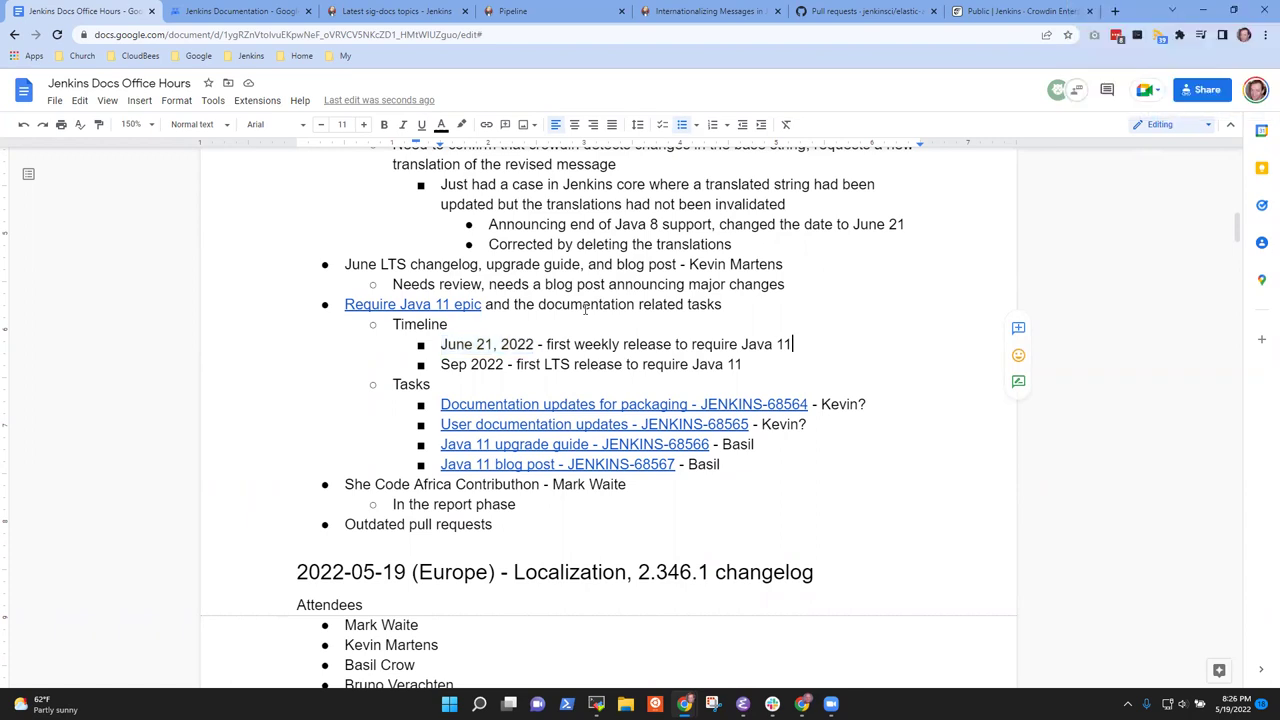
pyautogui.write(', no Java 8')
# Confirm the assignee of the packaging and user documentation tasks by removing both question marks
pyautogui.press('Down')
pyautogui.press('Home')
pyautogui.hotkey('shift', 'End')
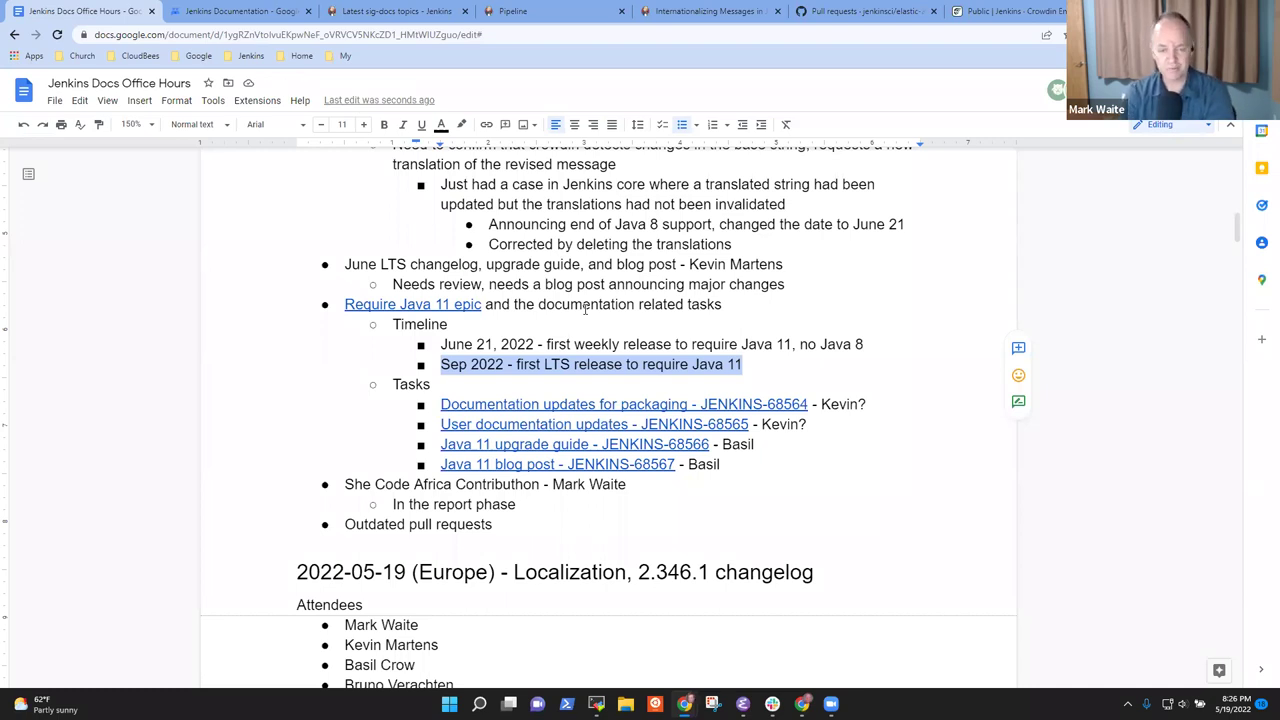
pyautogui.press('Down')
pyautogui.press('Down')
pyautogui.press('End')
pyautogui.press('BackSpace')
pyautogui.press('Down')
pyautogui.press('BackSpace')
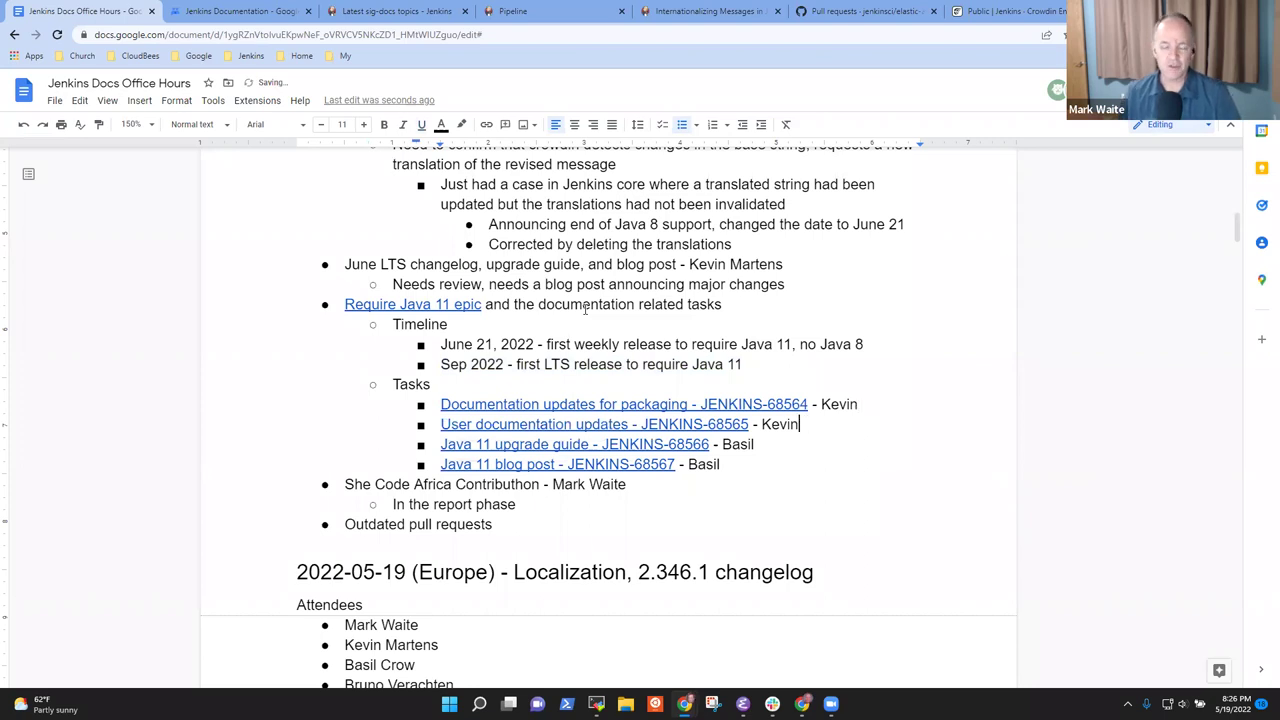
pyautogui.click(429, 305)
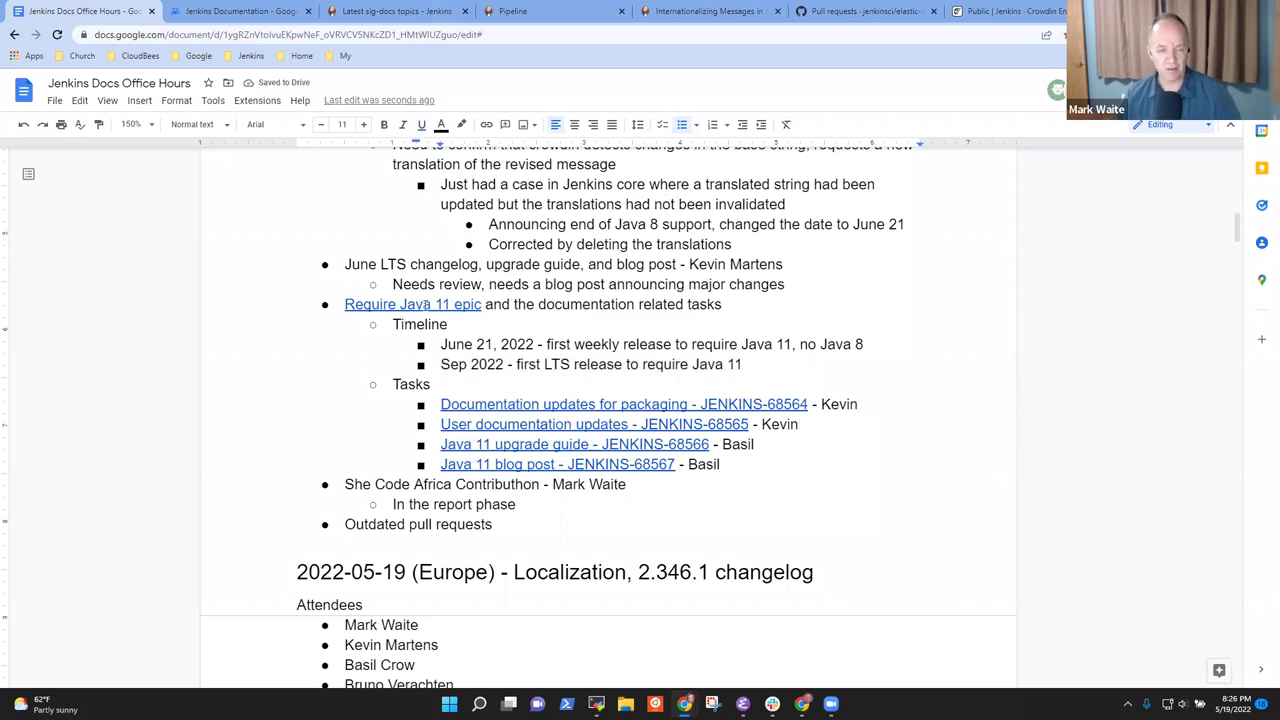
# Open the Require Java 11 epic in Jira and scroll through the Java 11 Phase 5 issues
pyautogui.click(430, 327)
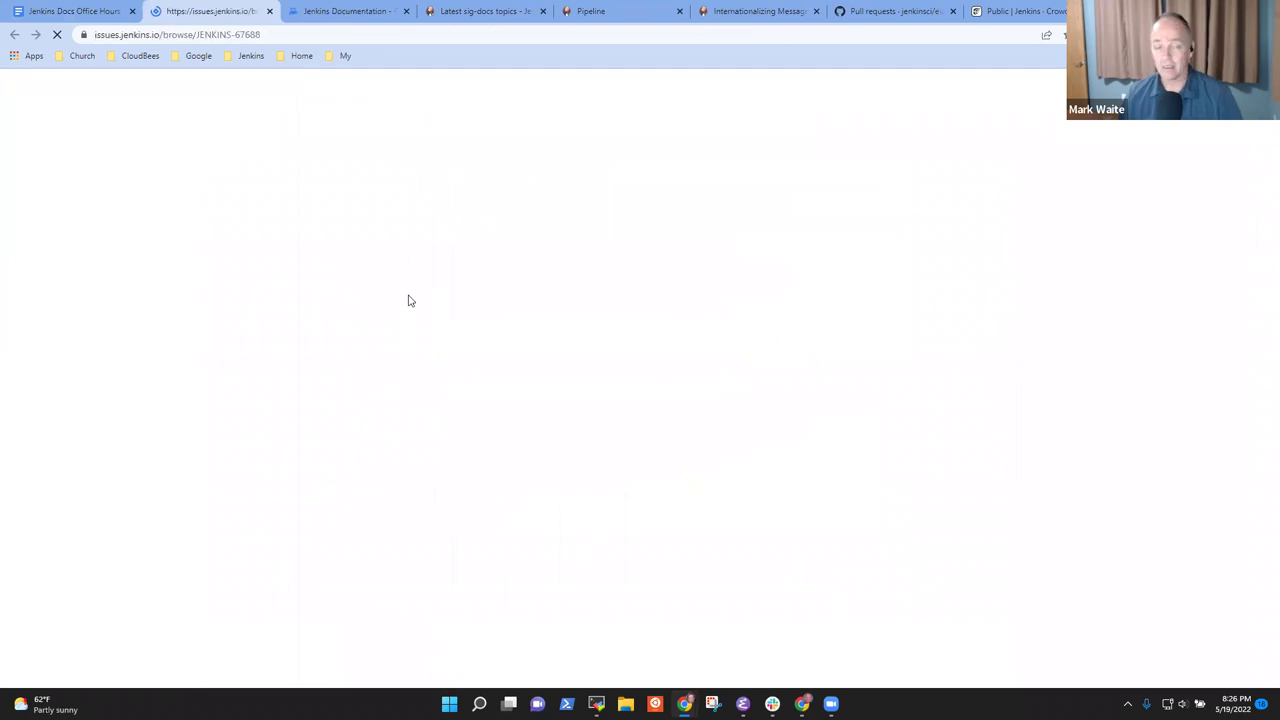
pyautogui.scroll(-4, 391, 308)
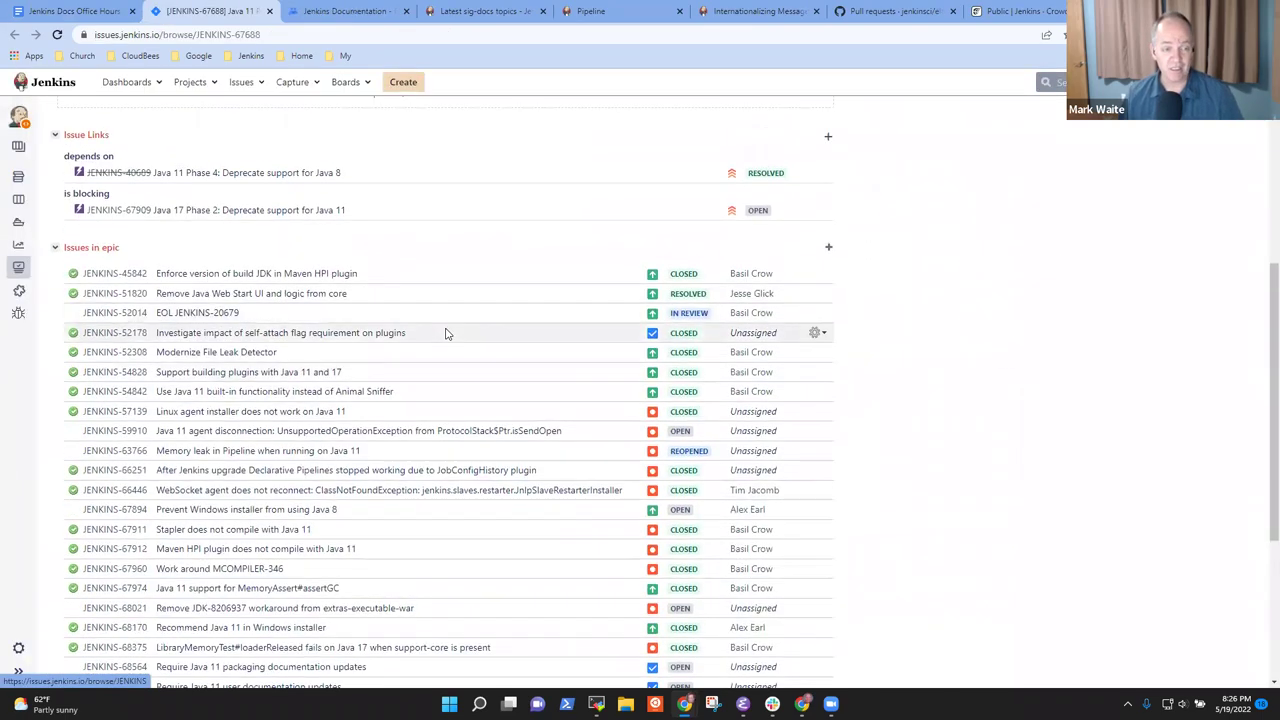
pyautogui.scroll(-2, 447, 335)
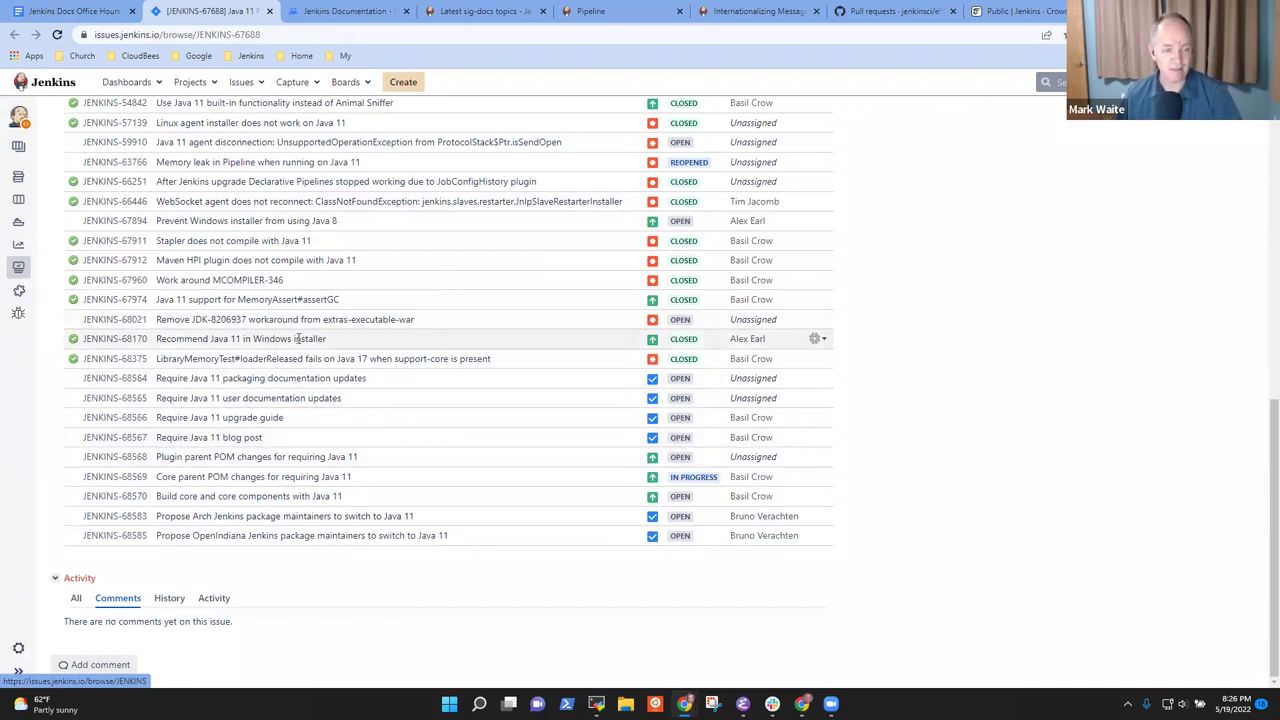
pyautogui.scroll(10, 324, 370)
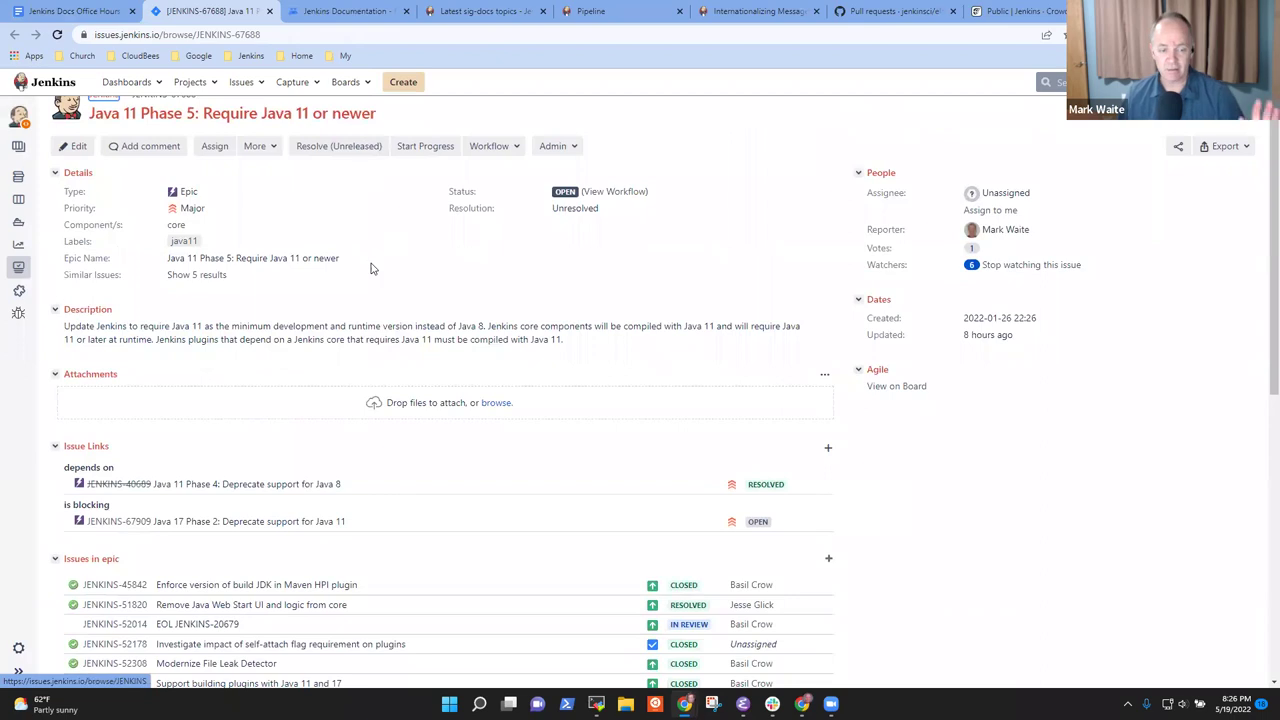
pyautogui.click(100, 11)
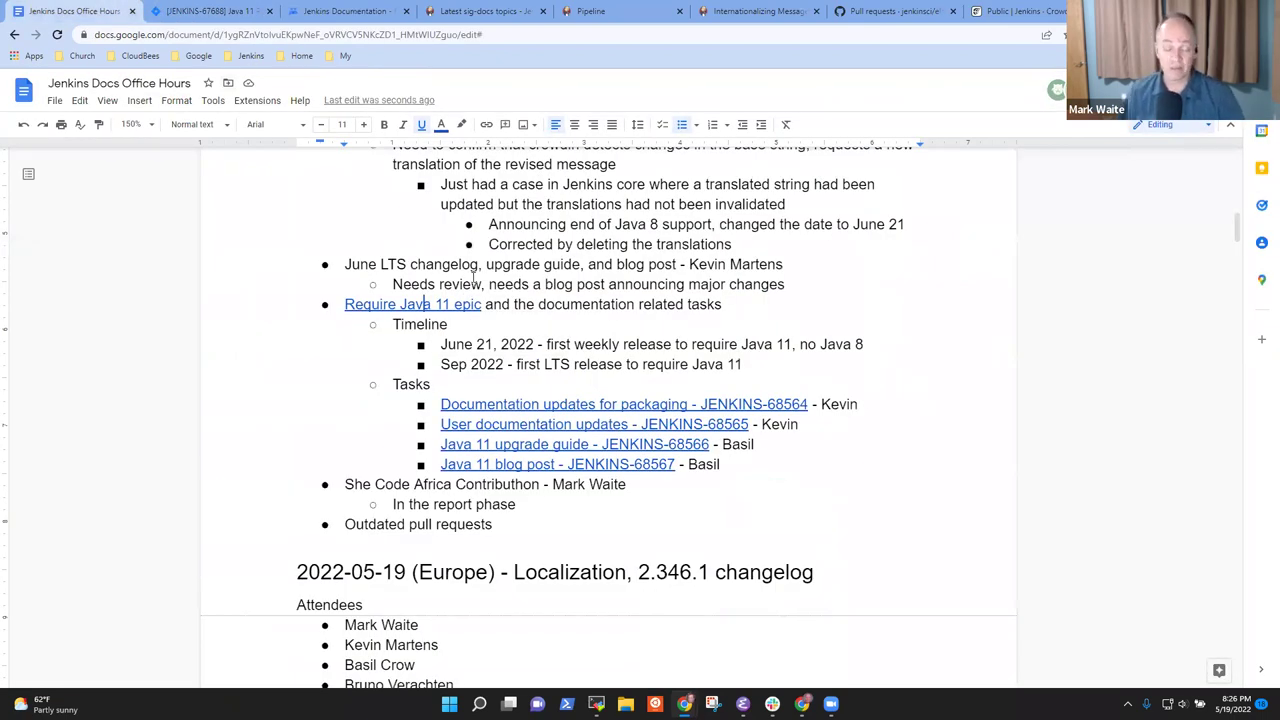
pyautogui.moveTo(453, 345); pyautogui.dragTo(786, 344)
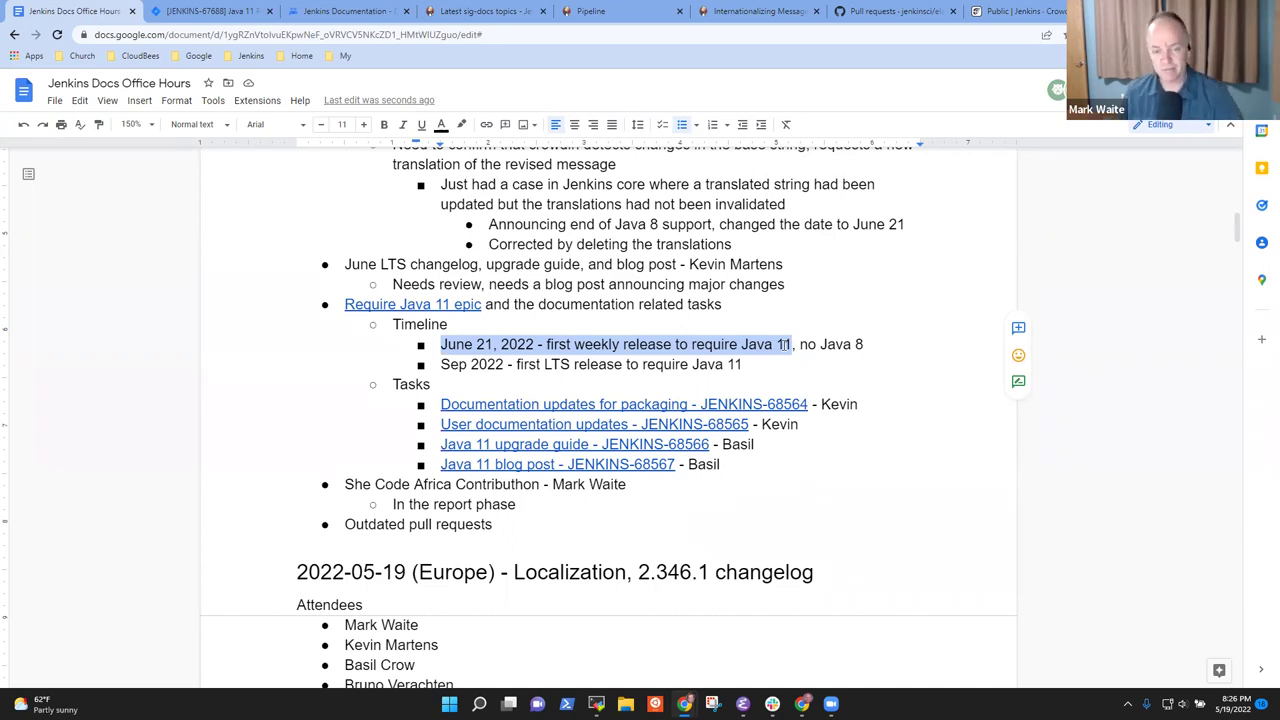
pyautogui.press('Down')
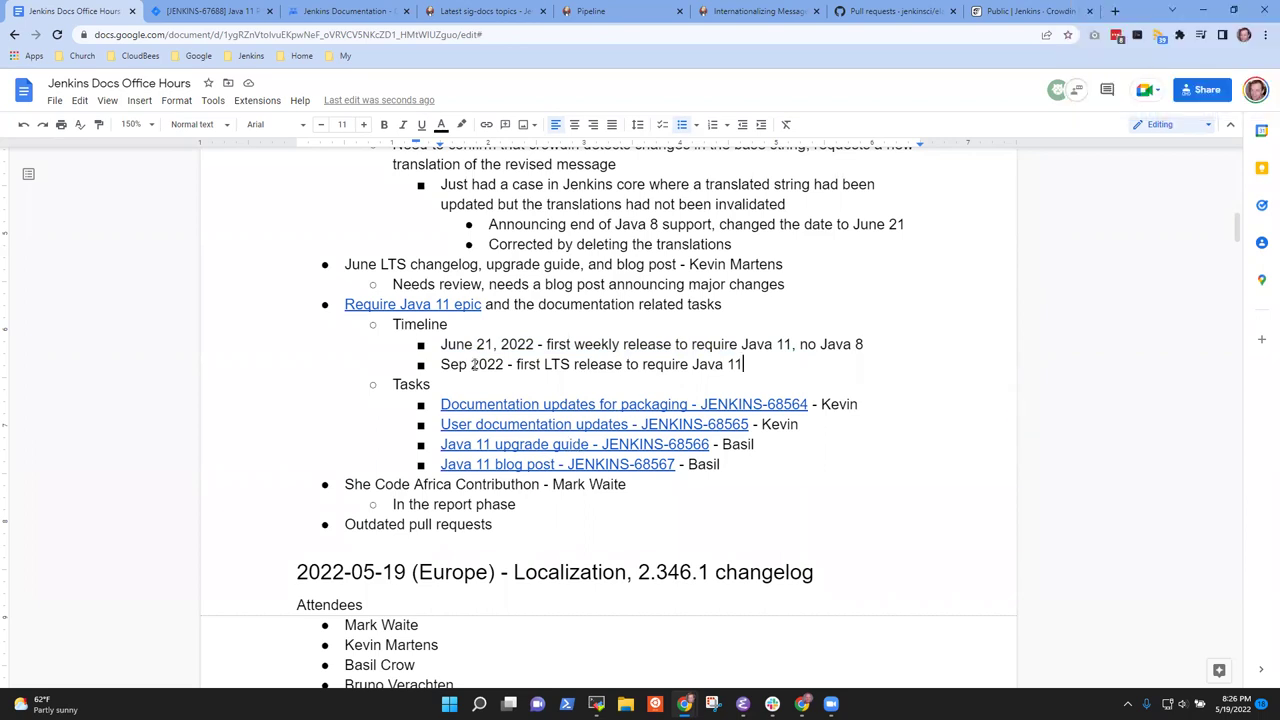
pyautogui.click(451, 386)
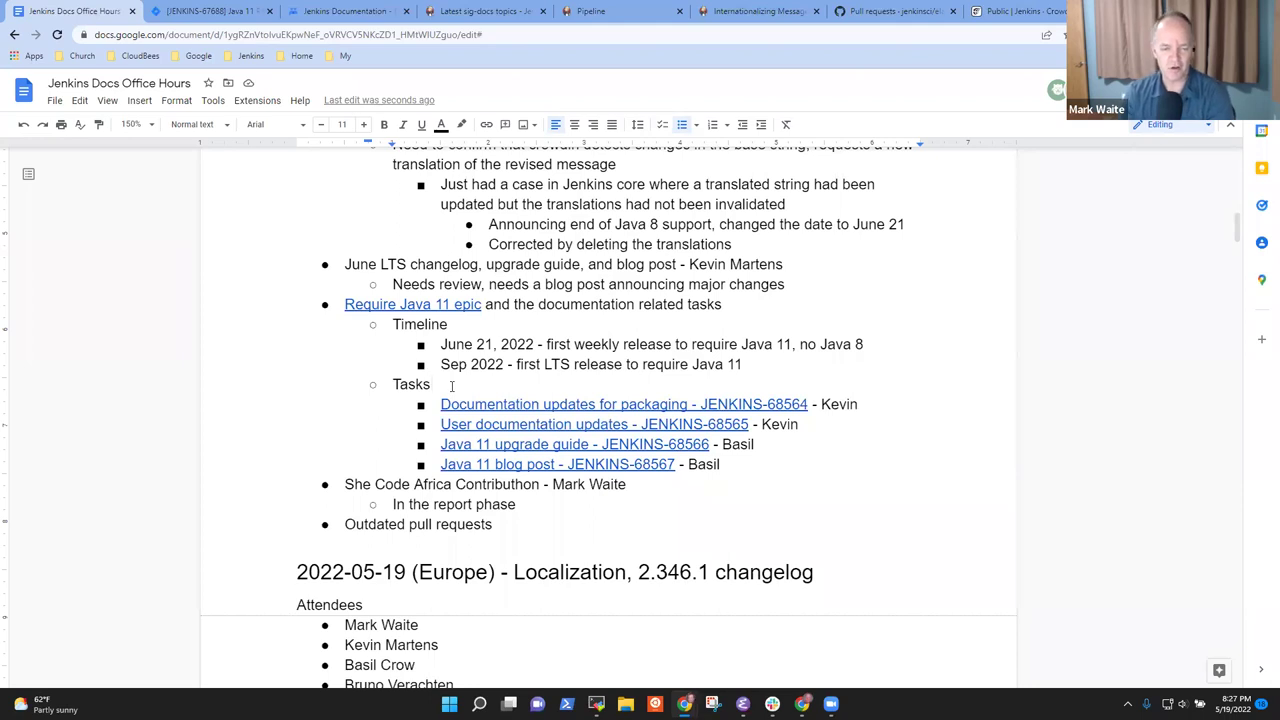
pyautogui.press('Down')
pyautogui.press('Down')
pyautogui.press('Down')
pyautogui.press('Down')
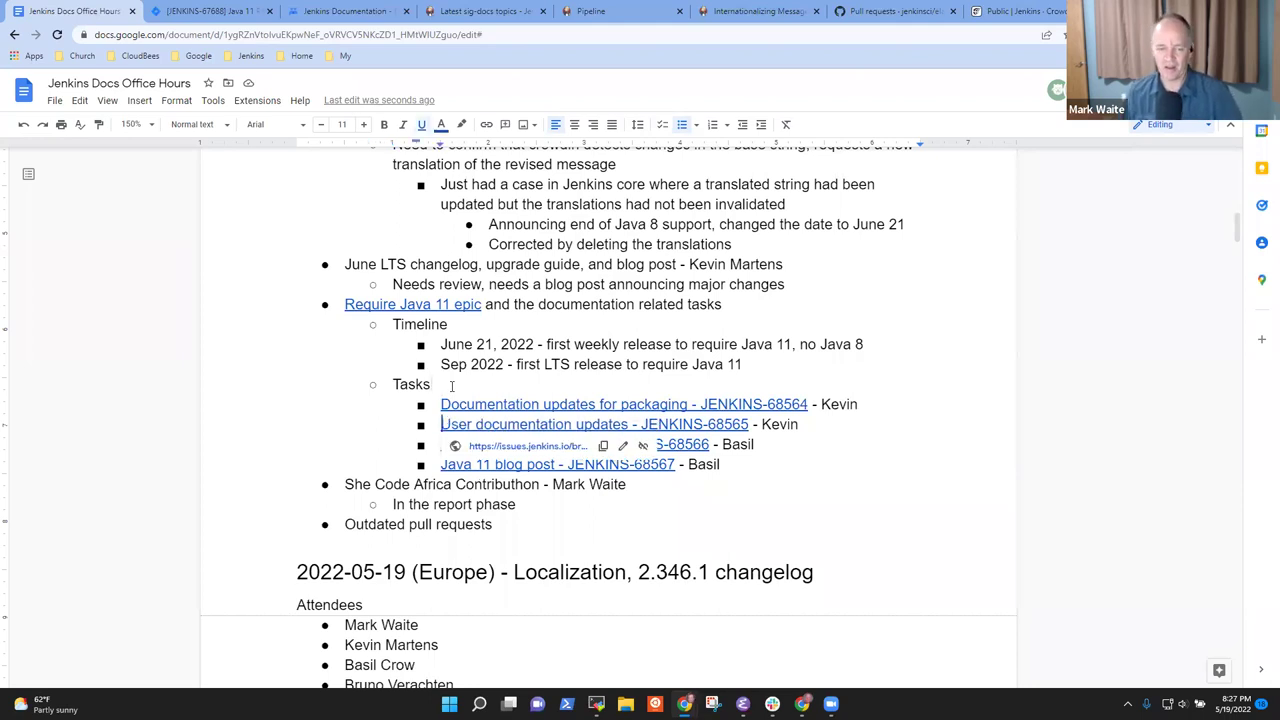
pyautogui.press('End')
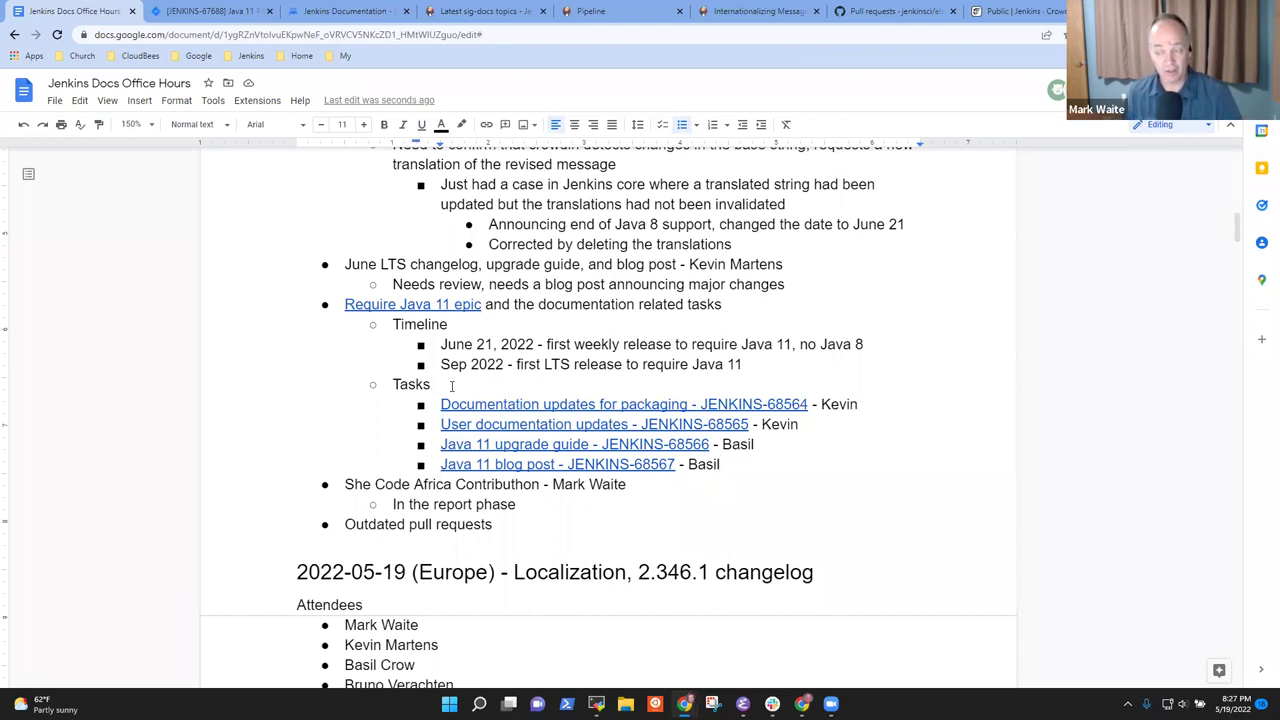
# Add a sub-note listing 'Inclusive naming, Pipeline help, Screenshot update, Project management'
pyautogui.press('Home')
pyautogui.hotkey('shift', 'End')
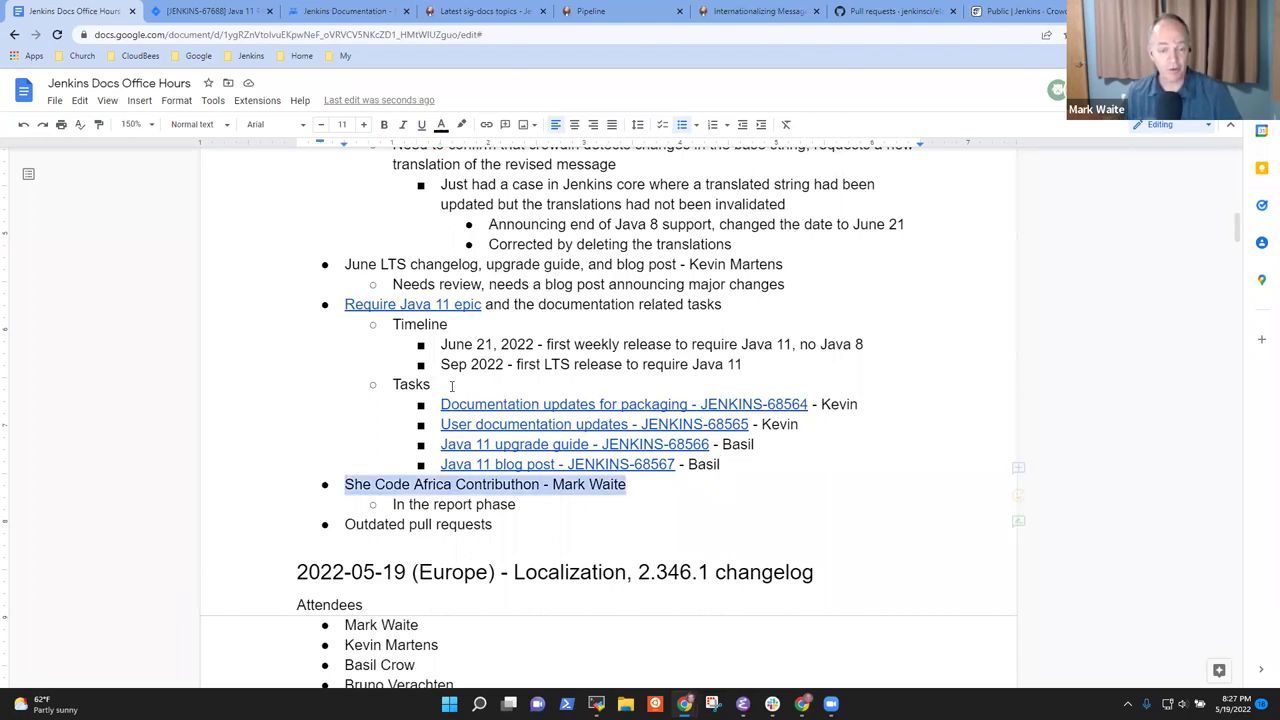
pyautogui.press('Down')
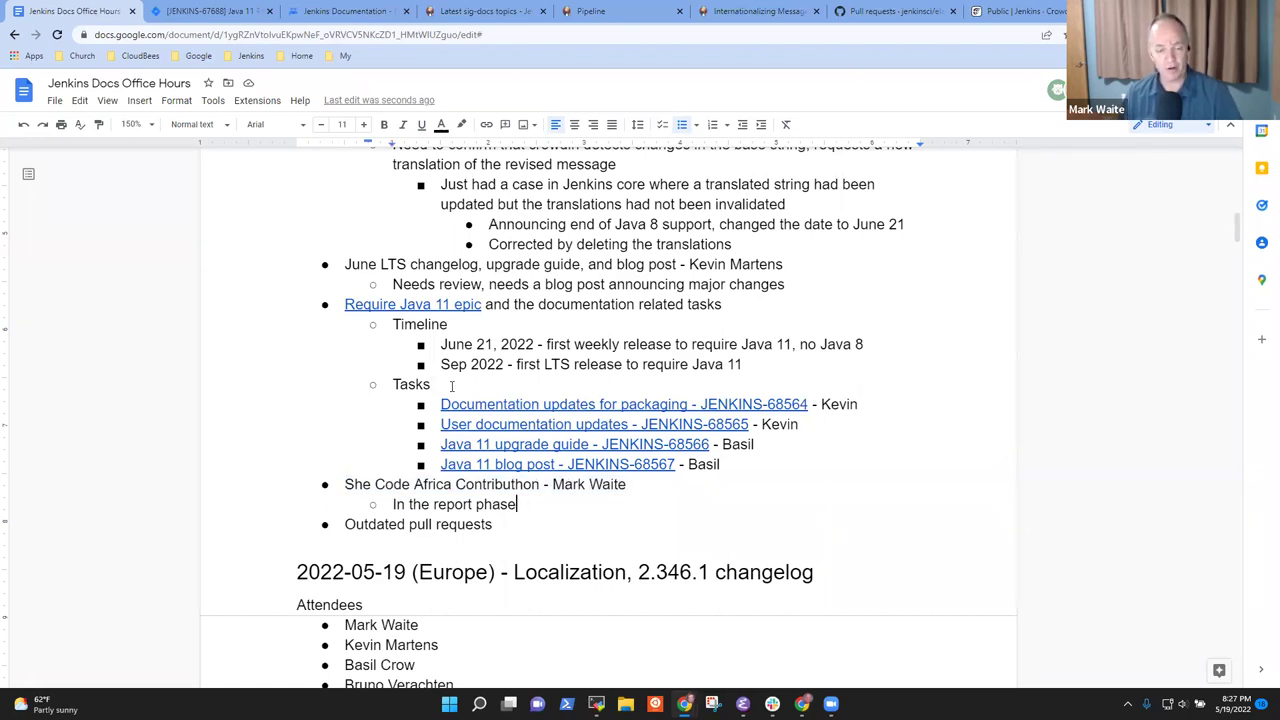
pyautogui.press('Return')
pyautogui.write('Inclusive ')
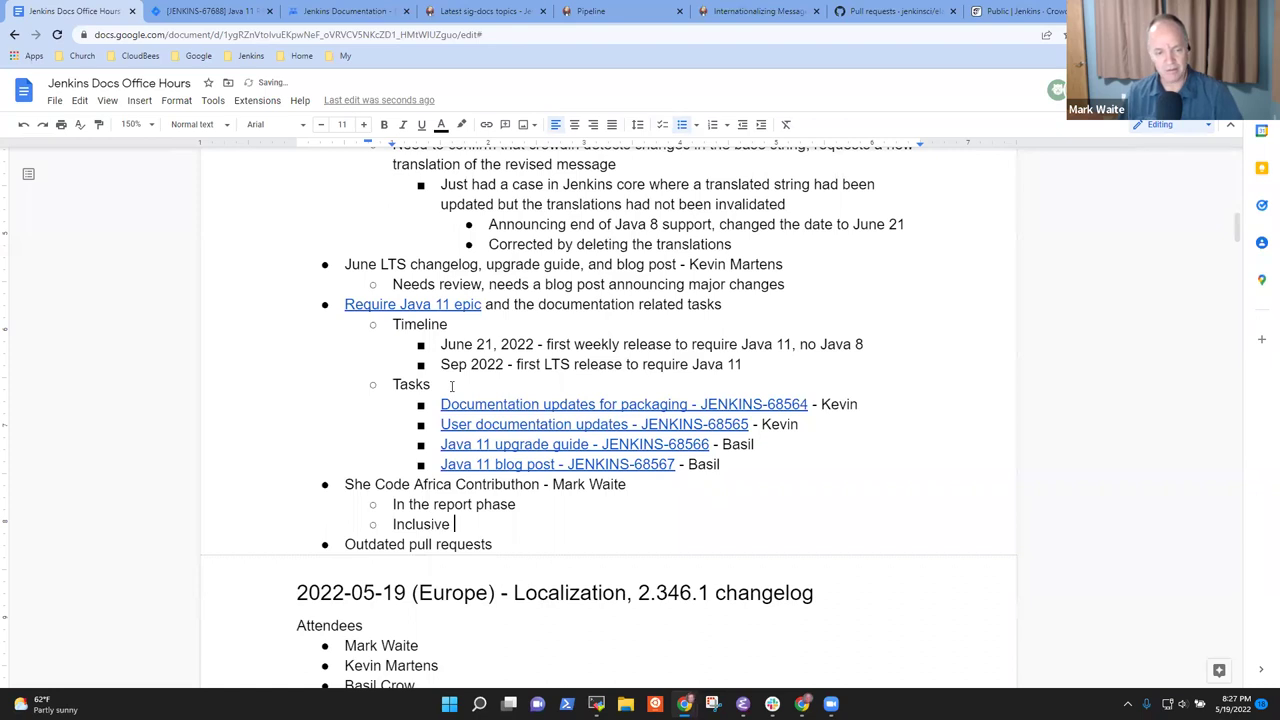
pyautogui.write('naming, Pipel')
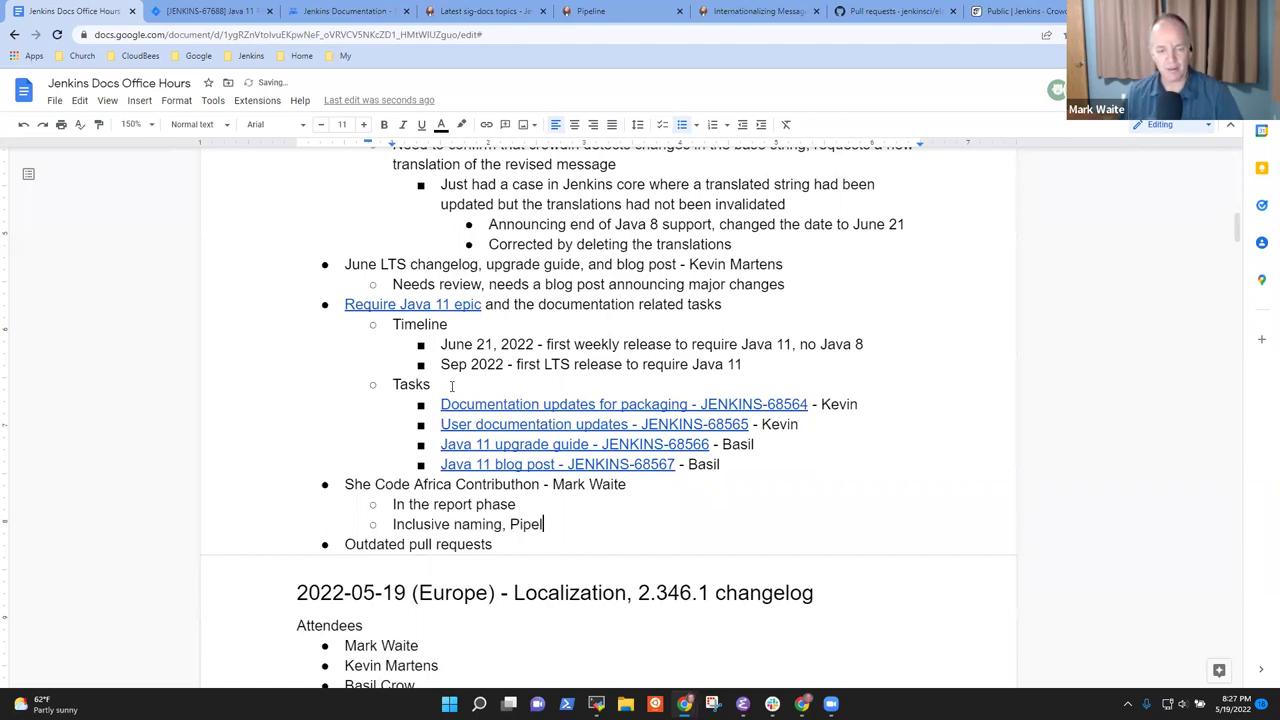
pyautogui.write('ine help, S')
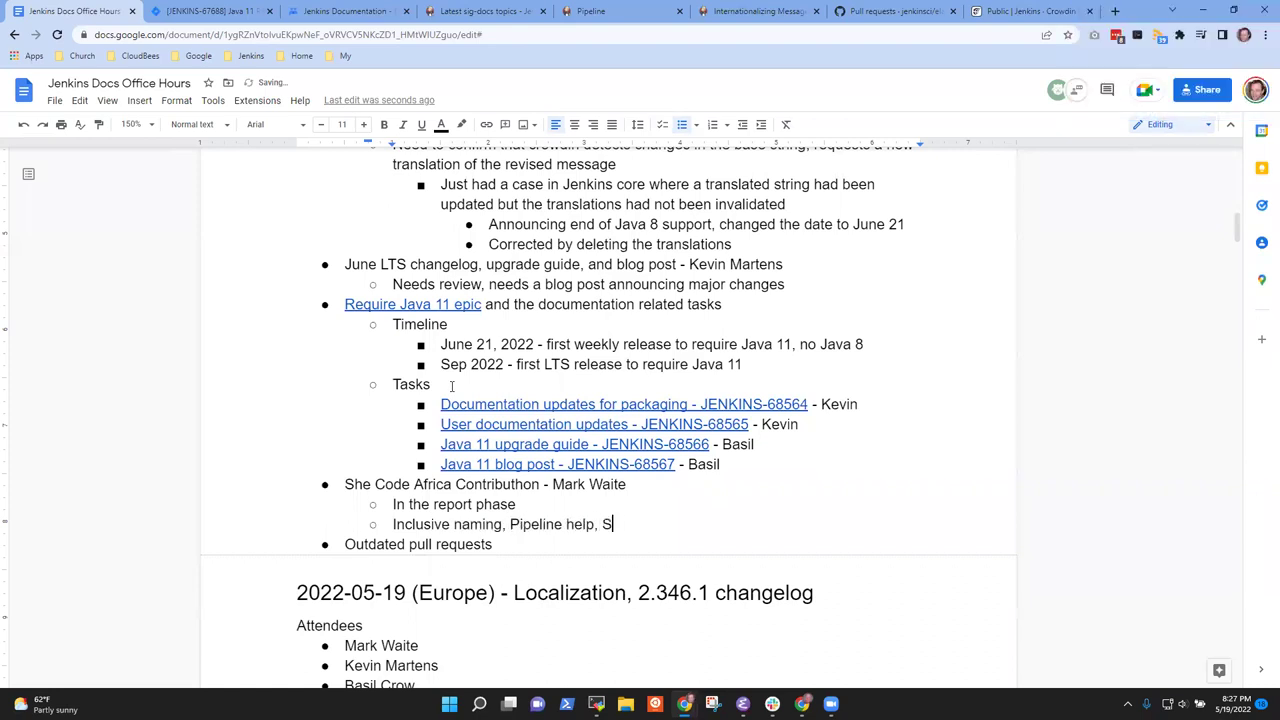
pyautogui.write('creenshot update')
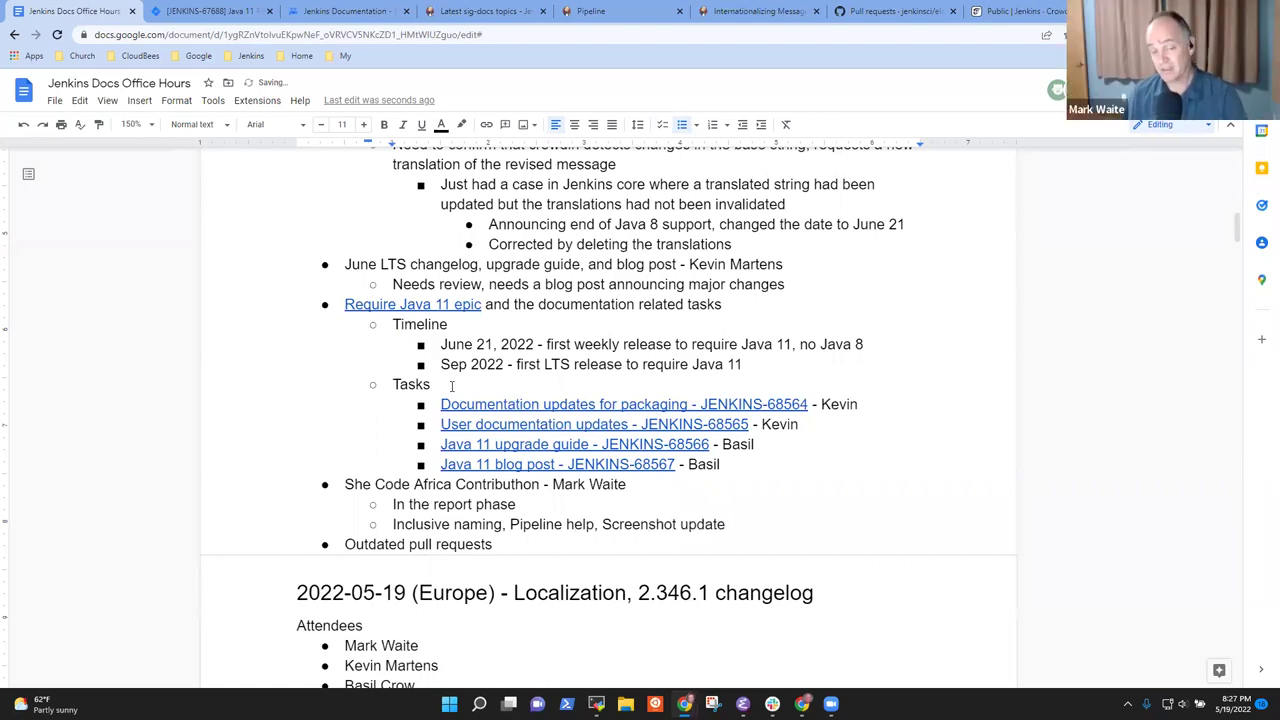
pyautogui.write(', Pro')
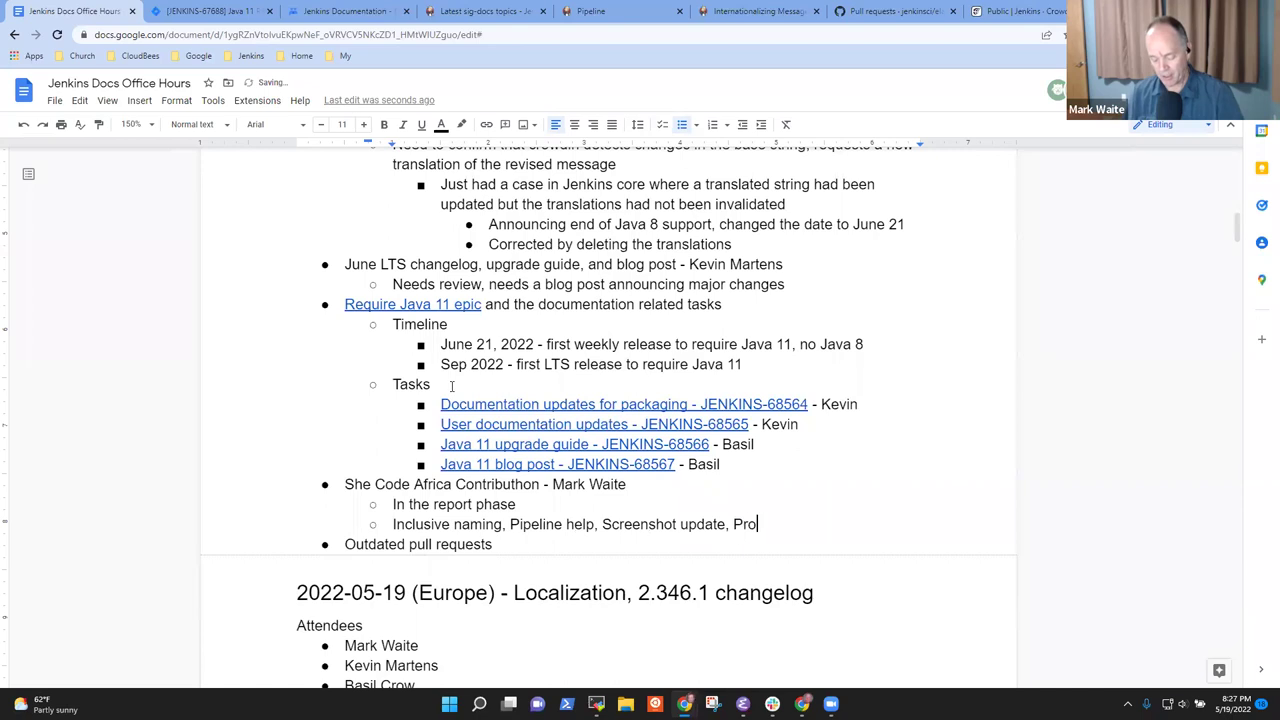
pyautogui.write('ject management')
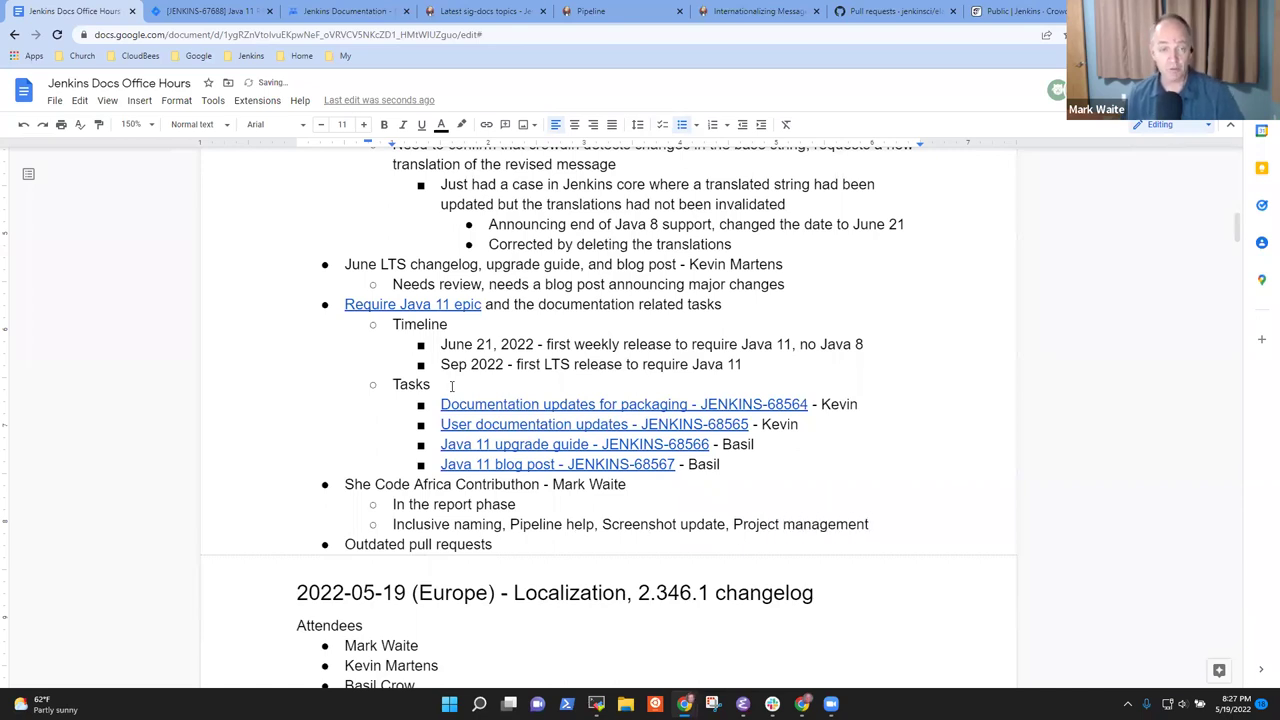
# Search the Jenkins community forum for she-code-africa and open the mentee's Inclusive Naming report
pyautogui.click(1016, 10)
pyautogui.click(250, 55)
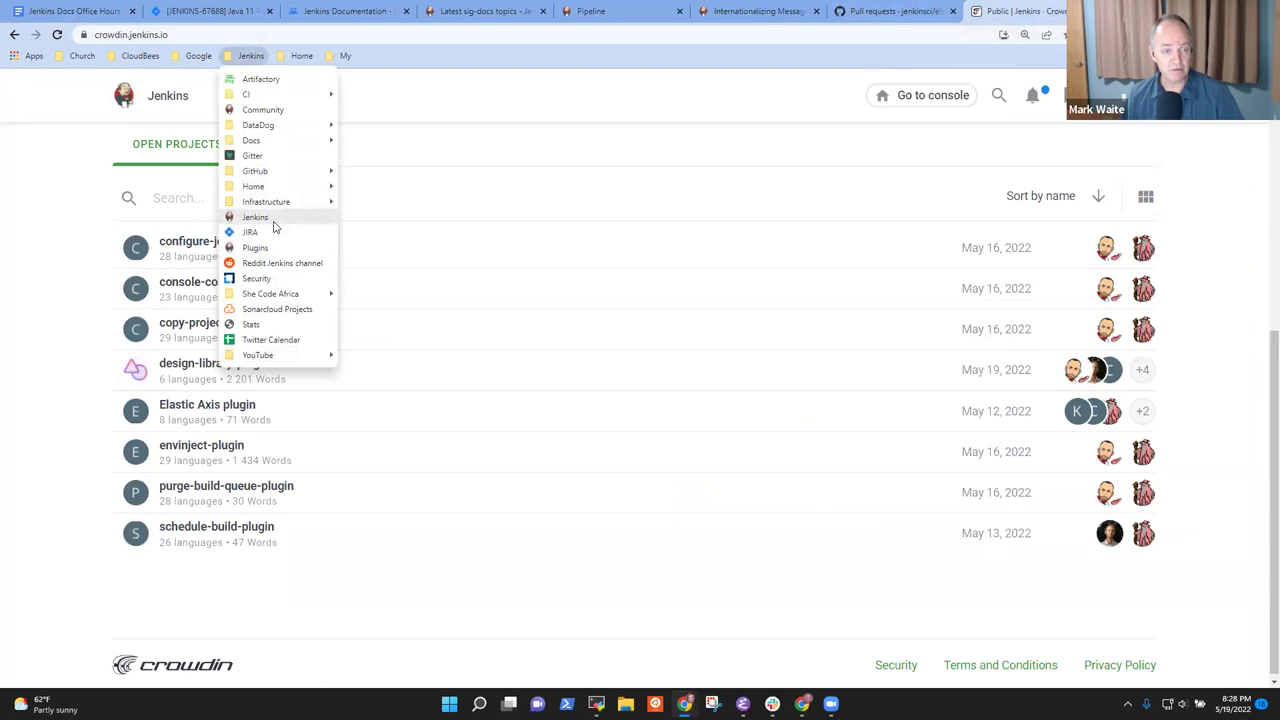
pyautogui.click(274, 113)
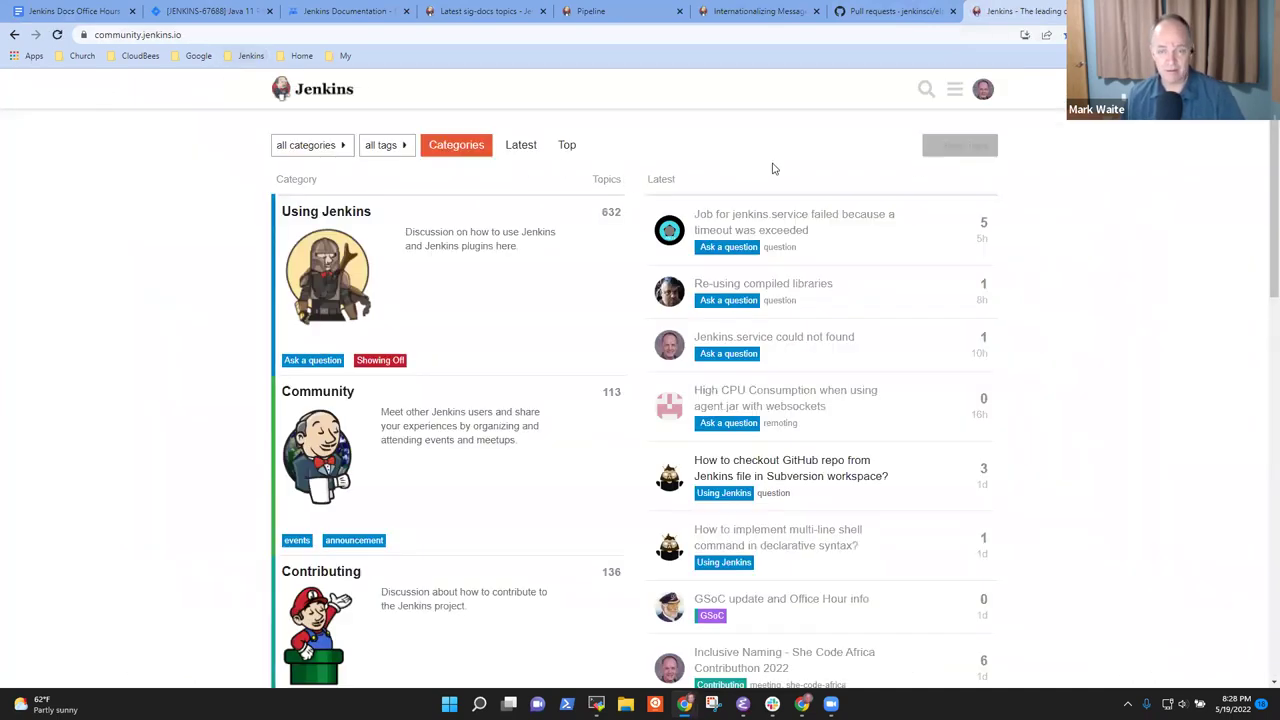
pyautogui.click(924, 91)
pyautogui.write('she-code-africa')
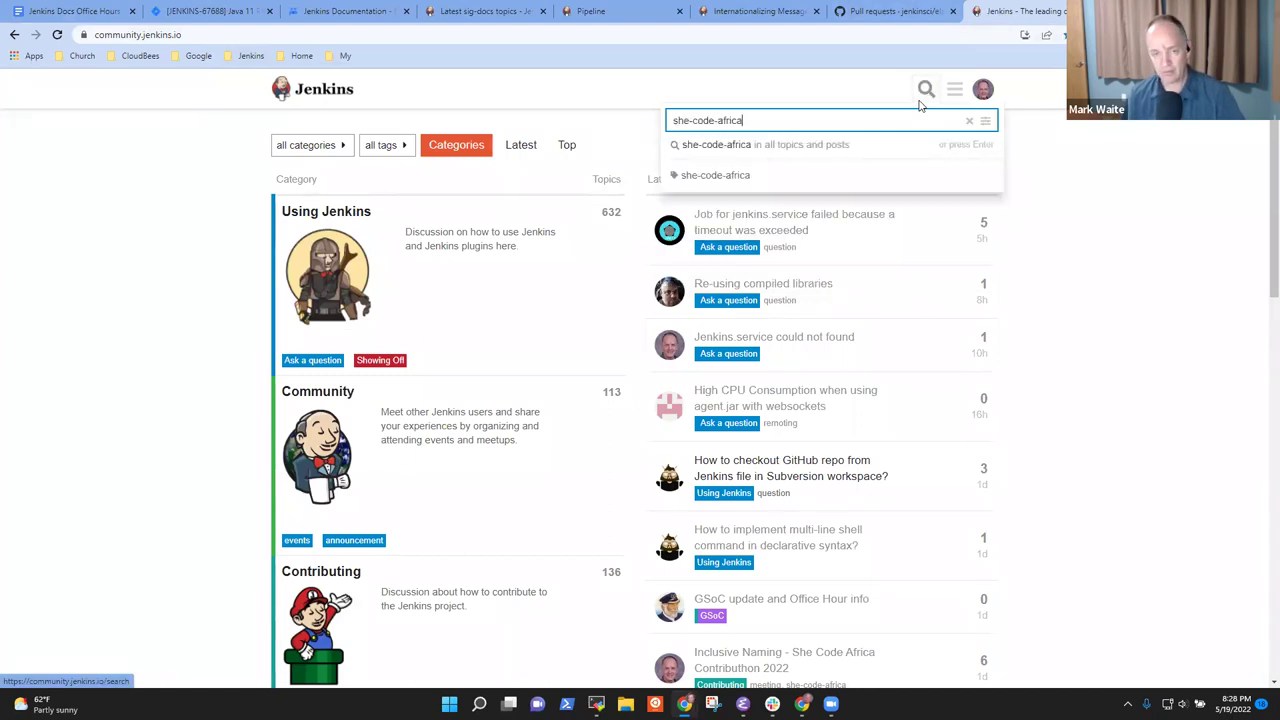
pyautogui.click(806, 148)
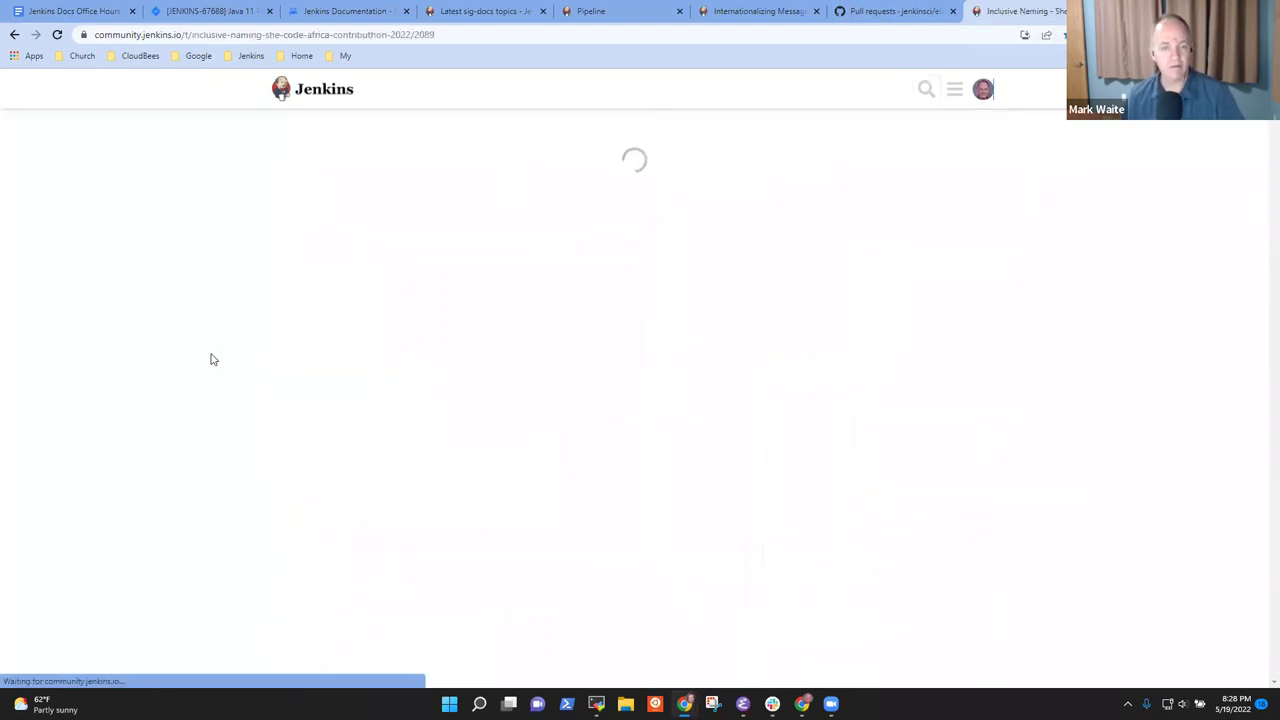
pyautogui.click(392, 164)
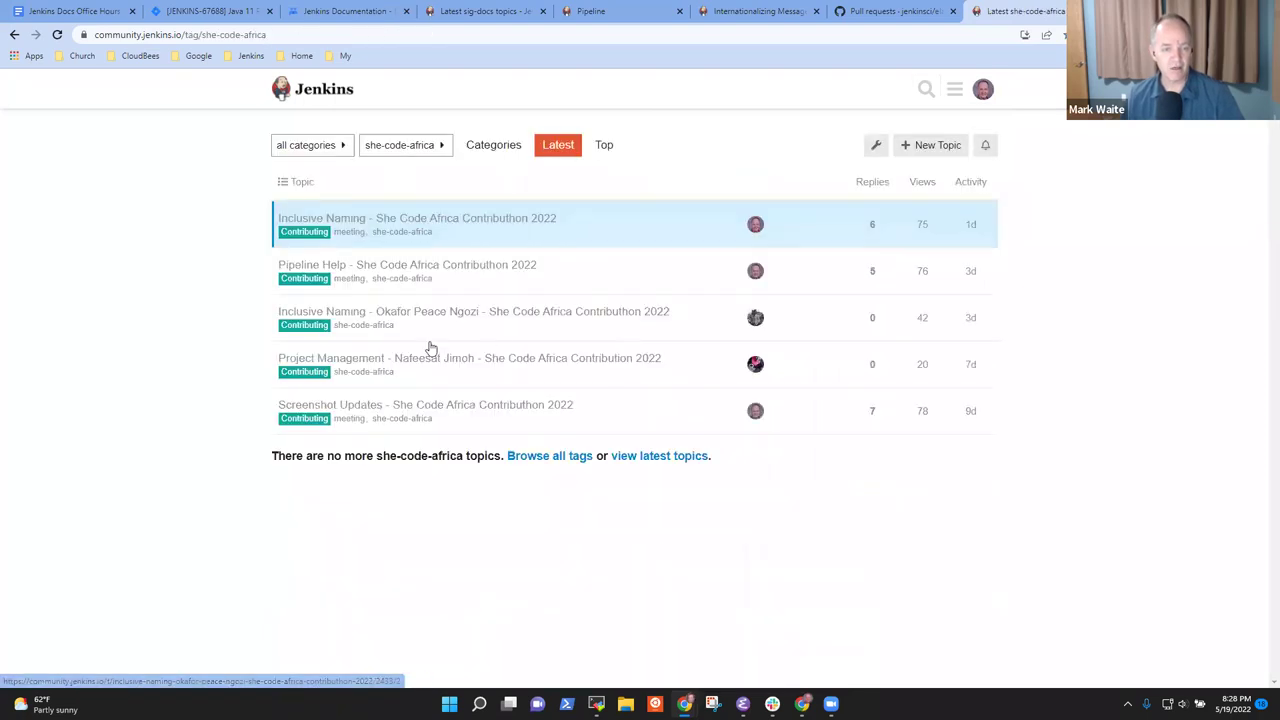
pyautogui.click(457, 313)
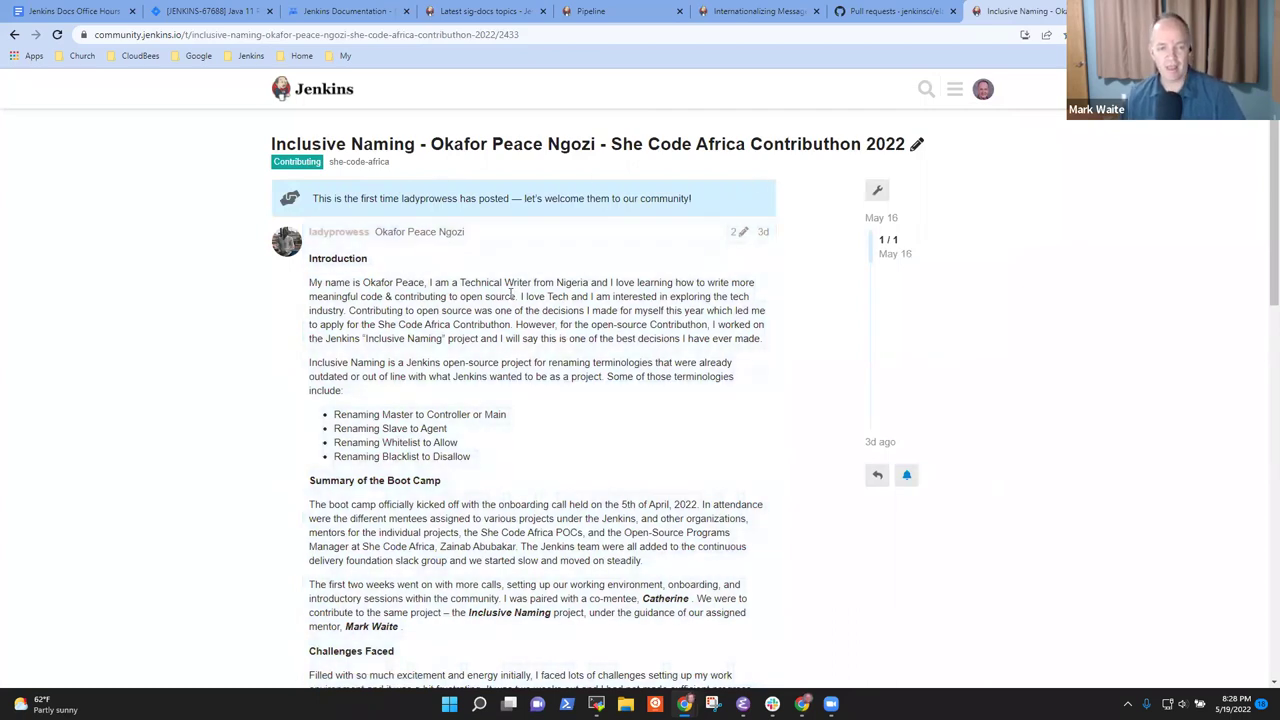
# Zoom in and skim the report's Introduction, Challenges Faced, Experience Gained and Feedback sections
pyautogui.doubleClick(348, 260)
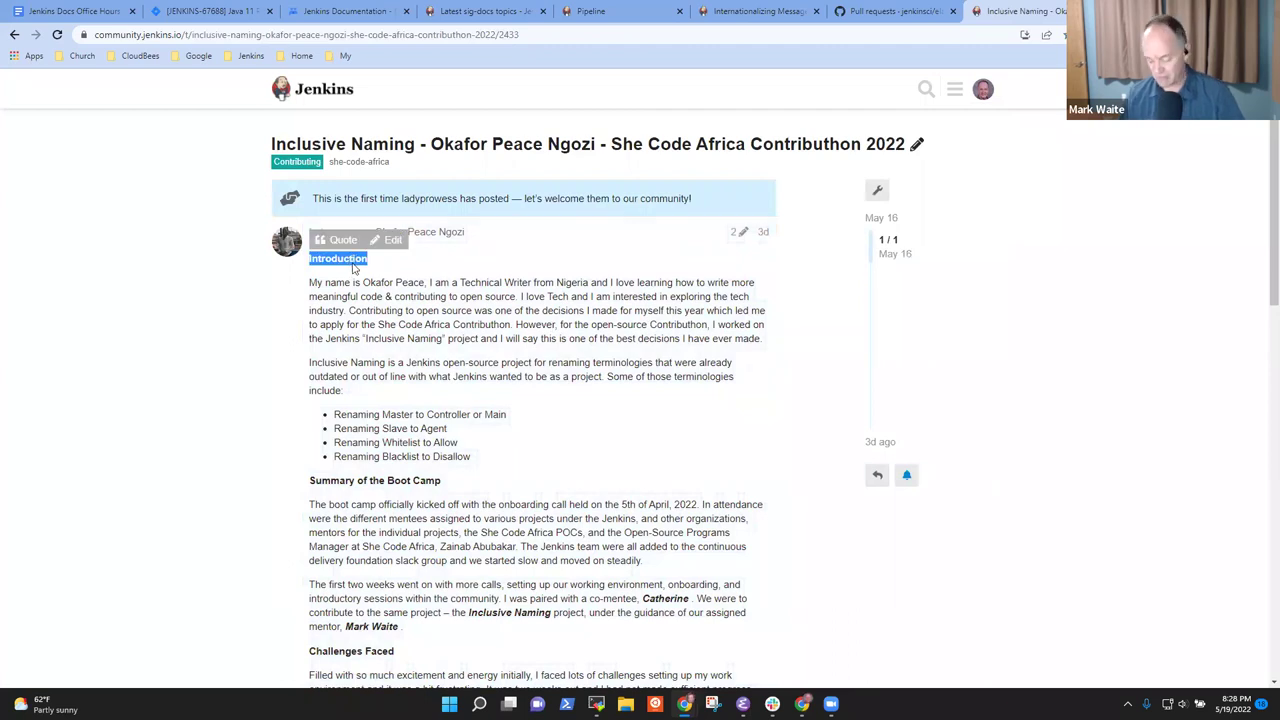
pyautogui.hotkey('ctrl', '+')
pyautogui.hotkey('ctrl', '+')
pyautogui.scroll(-2, 400, 260)
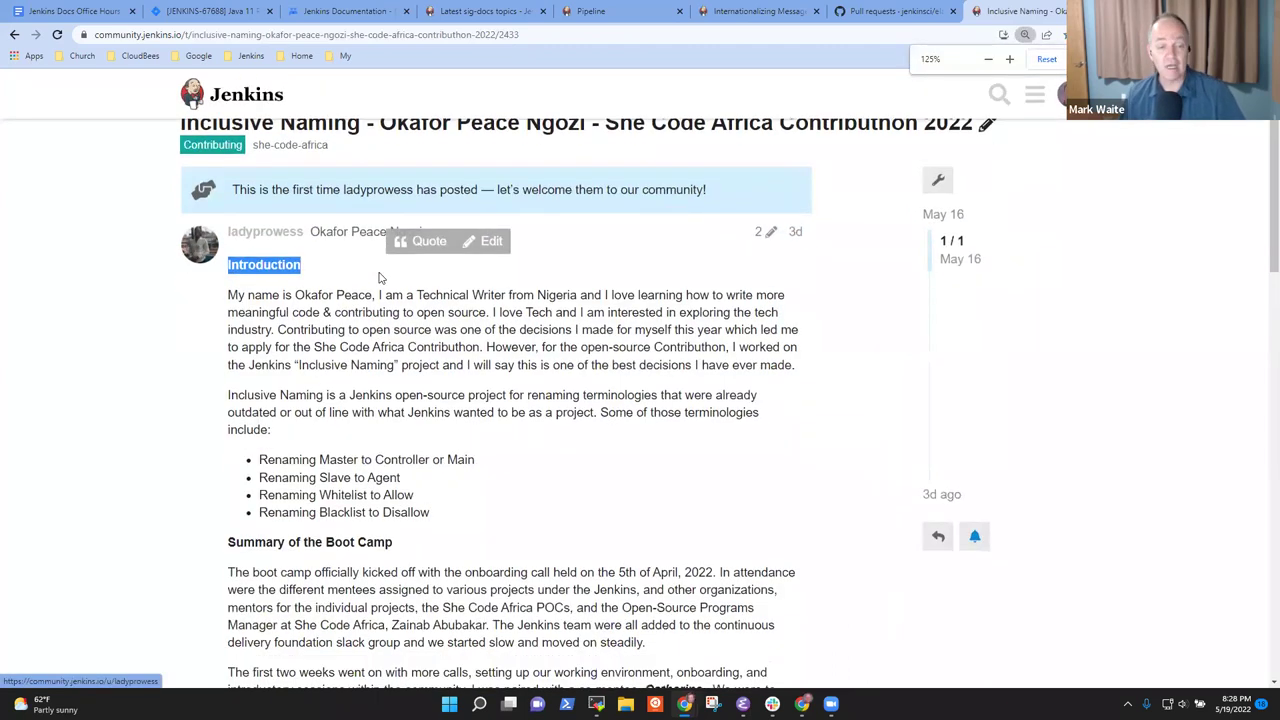
pyautogui.scroll(1, 454, 230)
pyautogui.scroll(-4, 486, 269)
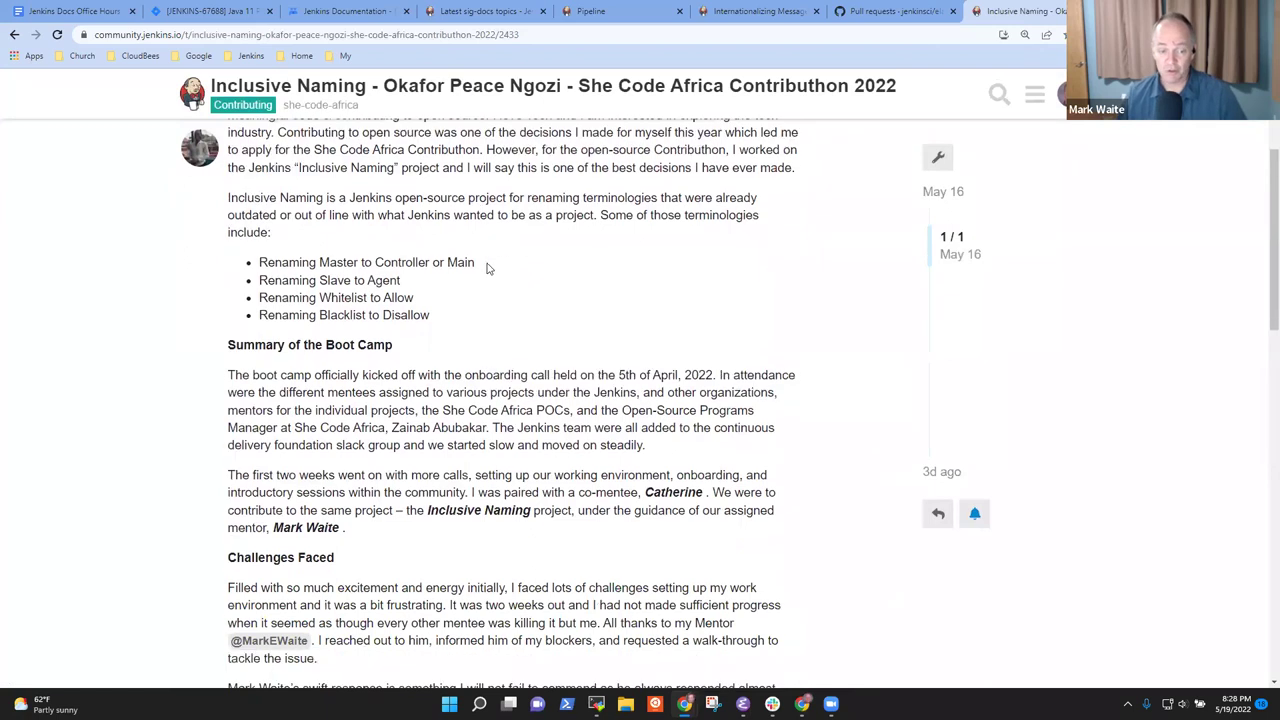
pyautogui.doubleClick(262, 262)
pyautogui.keyDown('shift'); pyautogui.click(300, 264); pyautogui.keyUp('shift')
pyautogui.scroll(-3, 240, 255)
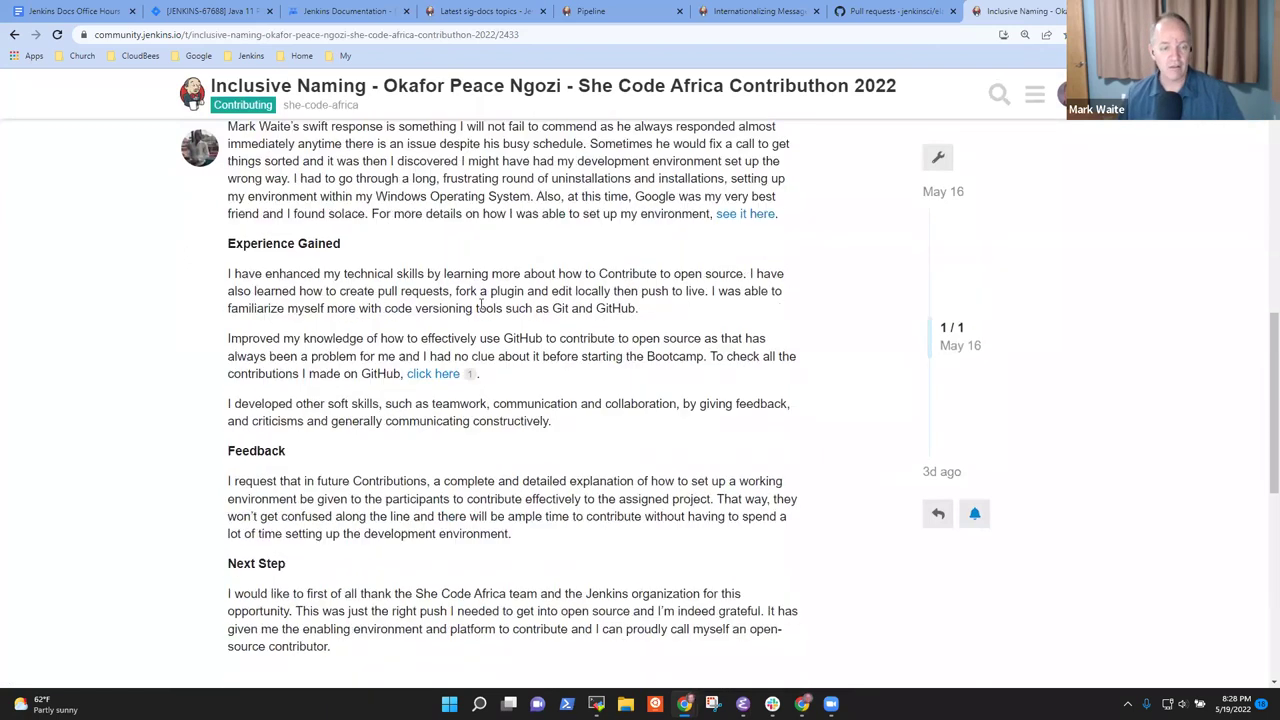
pyautogui.moveTo(246, 243); pyautogui.dragTo(312, 249)
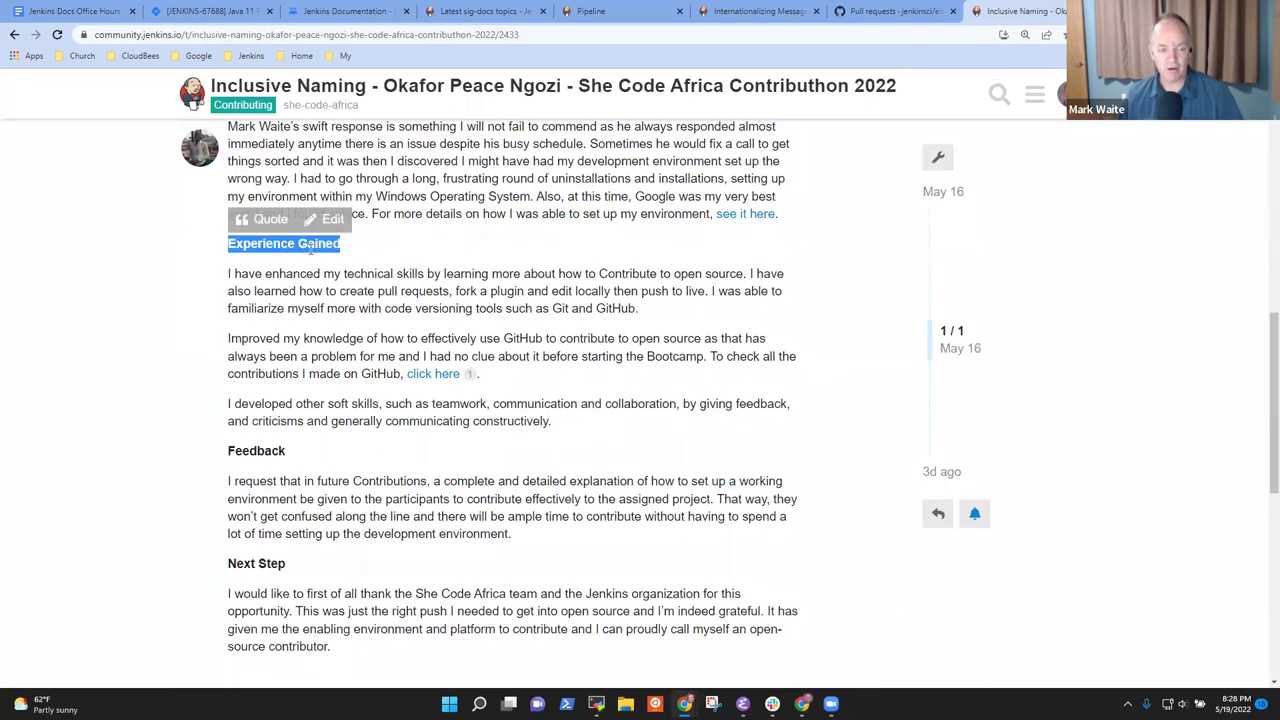
pyautogui.scroll(-1, 346, 494)
pyautogui.doubleClick(258, 318)
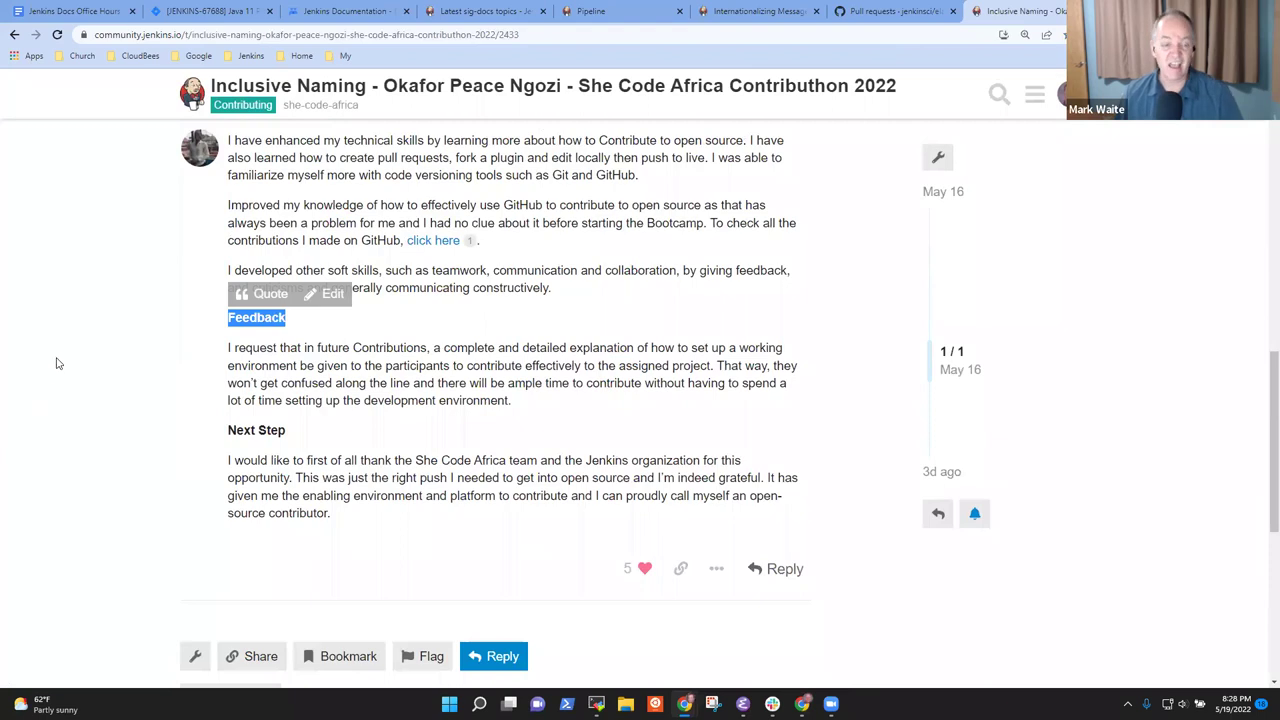
pyautogui.click(90, 357)
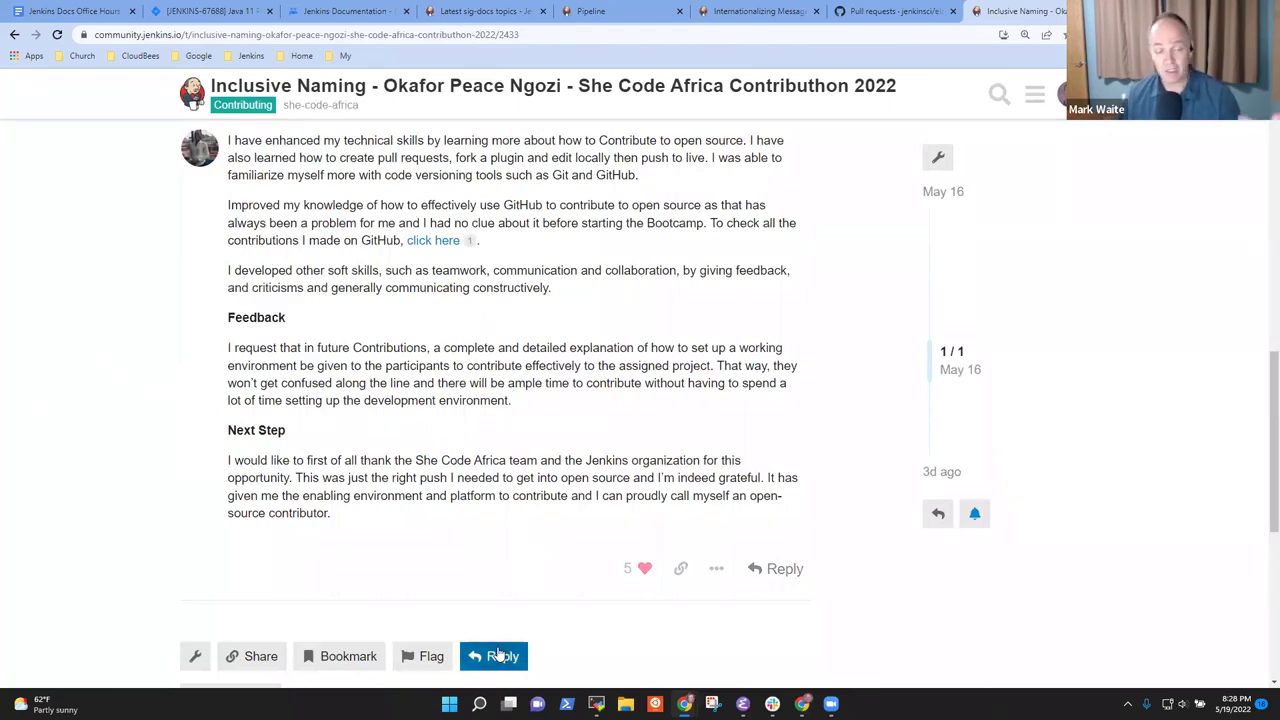
pyautogui.scroll(4, 457, 647)
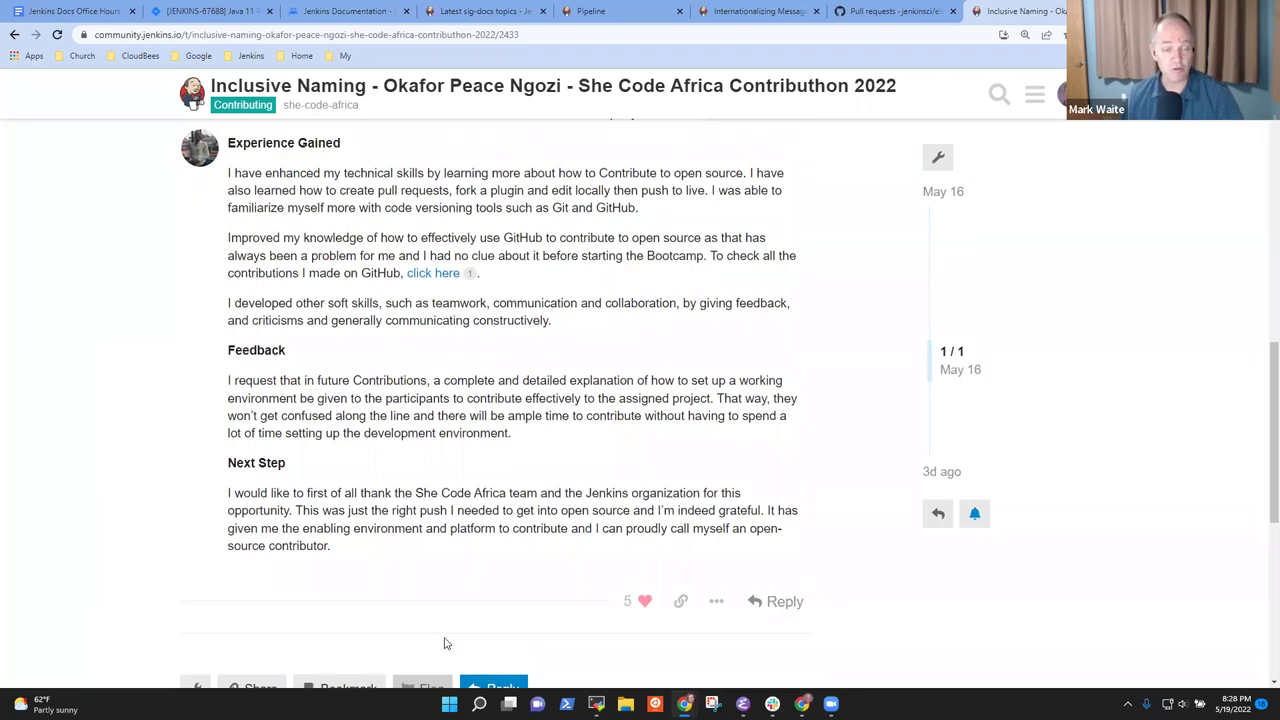
pyautogui.scroll(5, 494, 651)
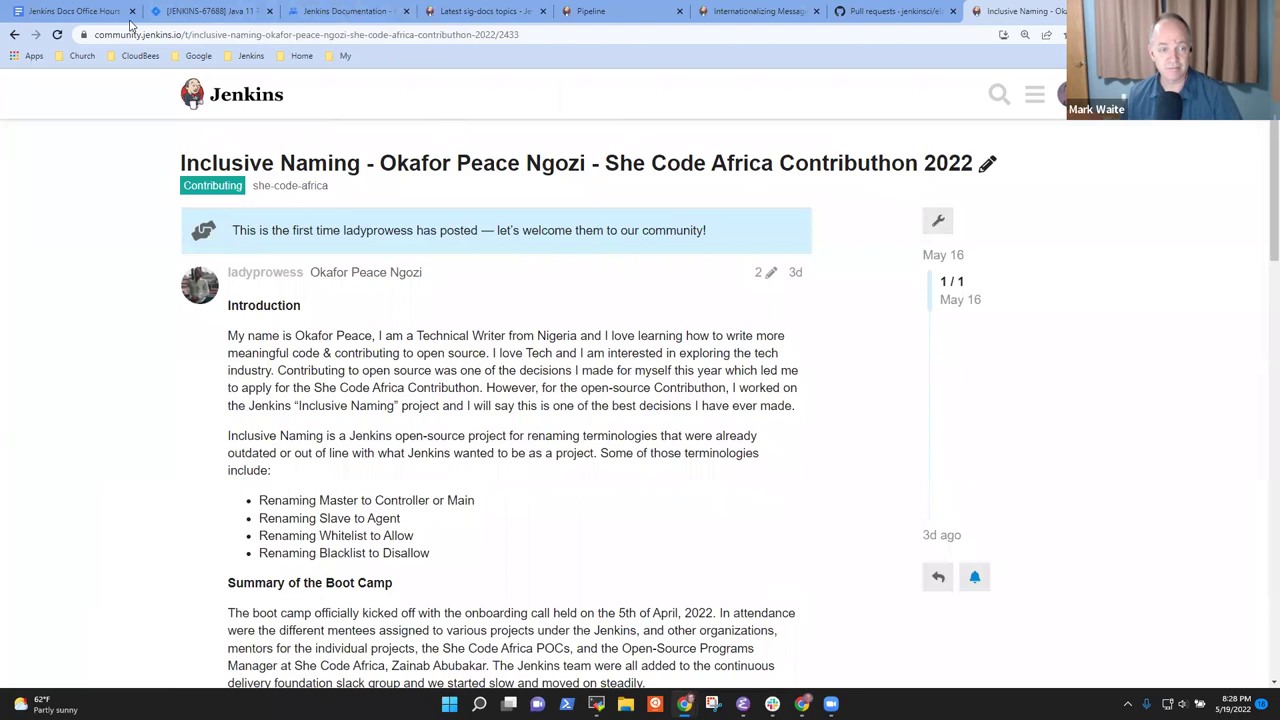
# Copy the web address of the mentee's report post
pyautogui.click(70, 12)
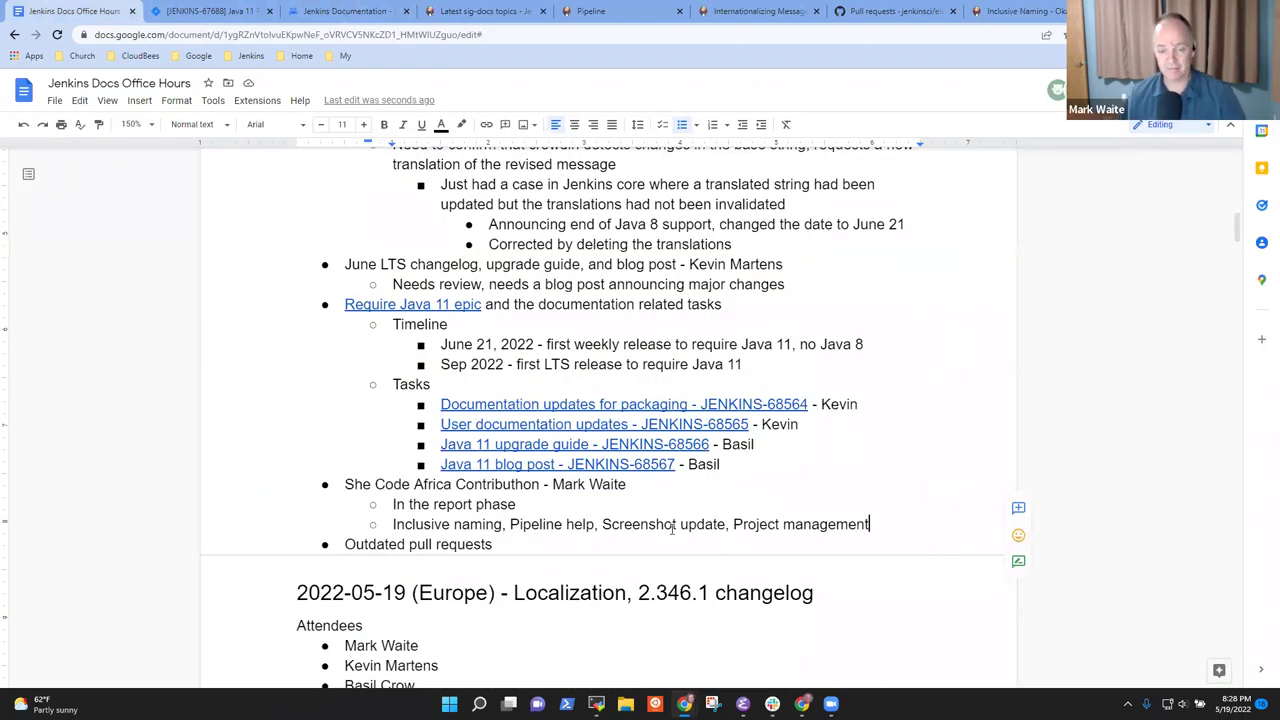
pyautogui.click(1010, 11)
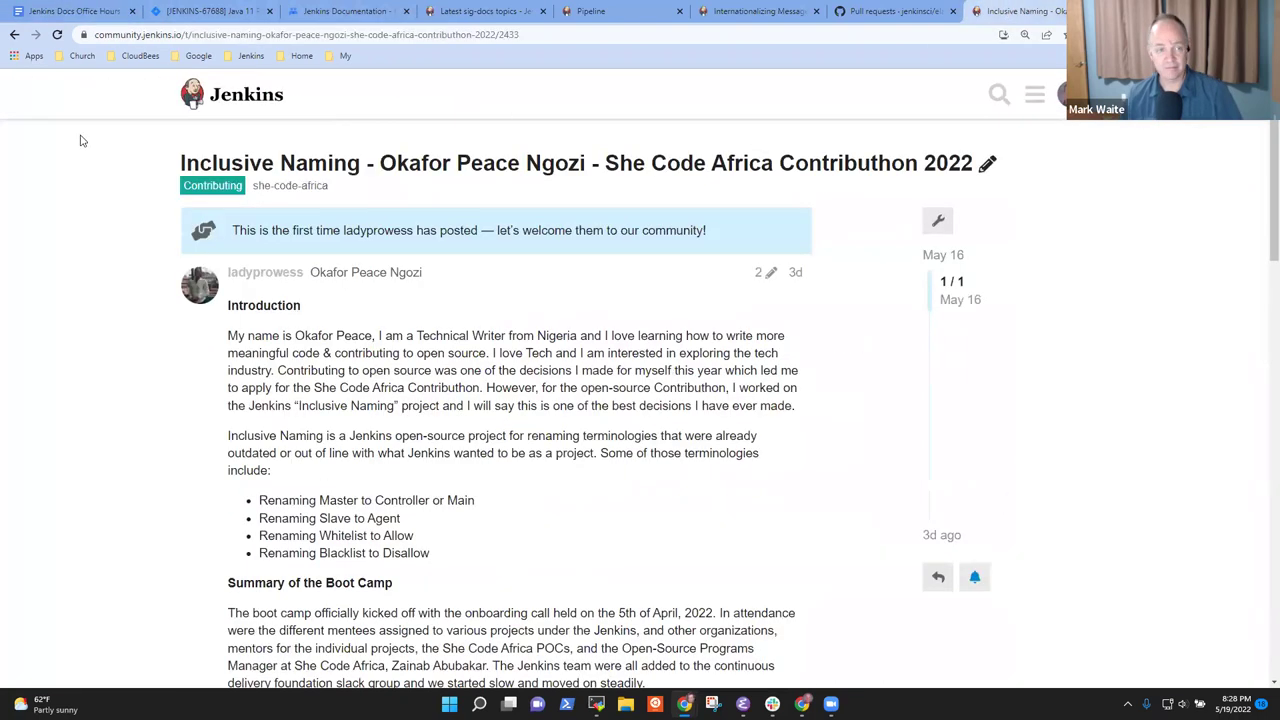
pyautogui.click(285, 36)
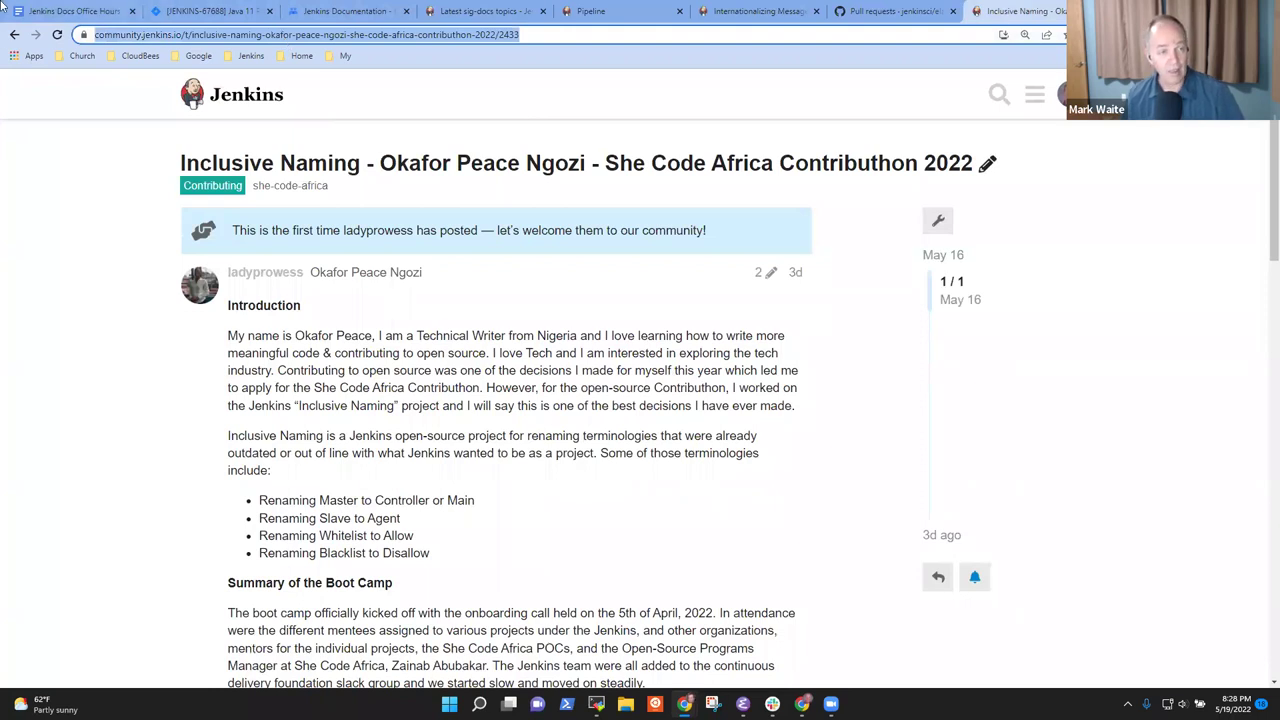
pyautogui.hotkey('ctrl', '1')
# Append ', see' plus the mentee's report name to the report-phase line, linked to the forum post
pyautogui.press('Home')
pyautogui.press('Up')
pyautogui.press('End')
pyautogui.write(', see a samp')
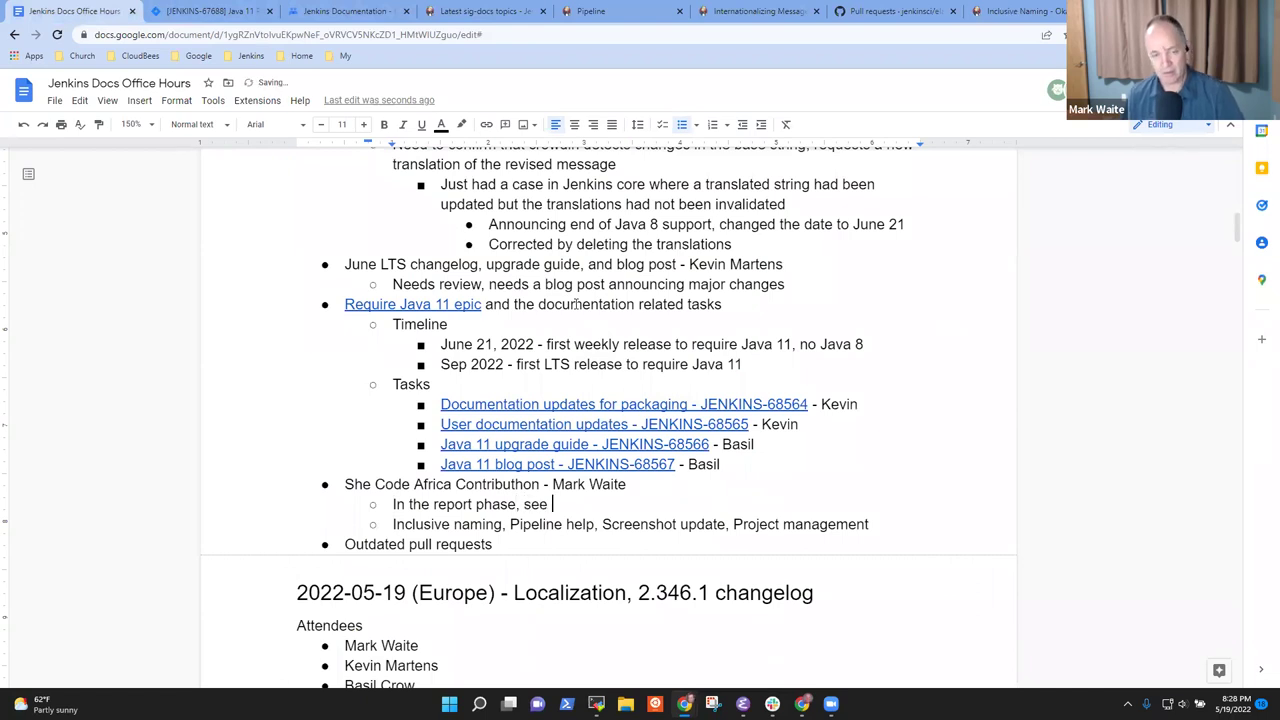
pyautogui.press('BackSpace')
pyautogui.press('BackSpace')
pyautogui.press('BackSpace')
pyautogui.press('BackSpace')
pyautogui.press('BackSpace')
pyautogui.press('BackSpace')
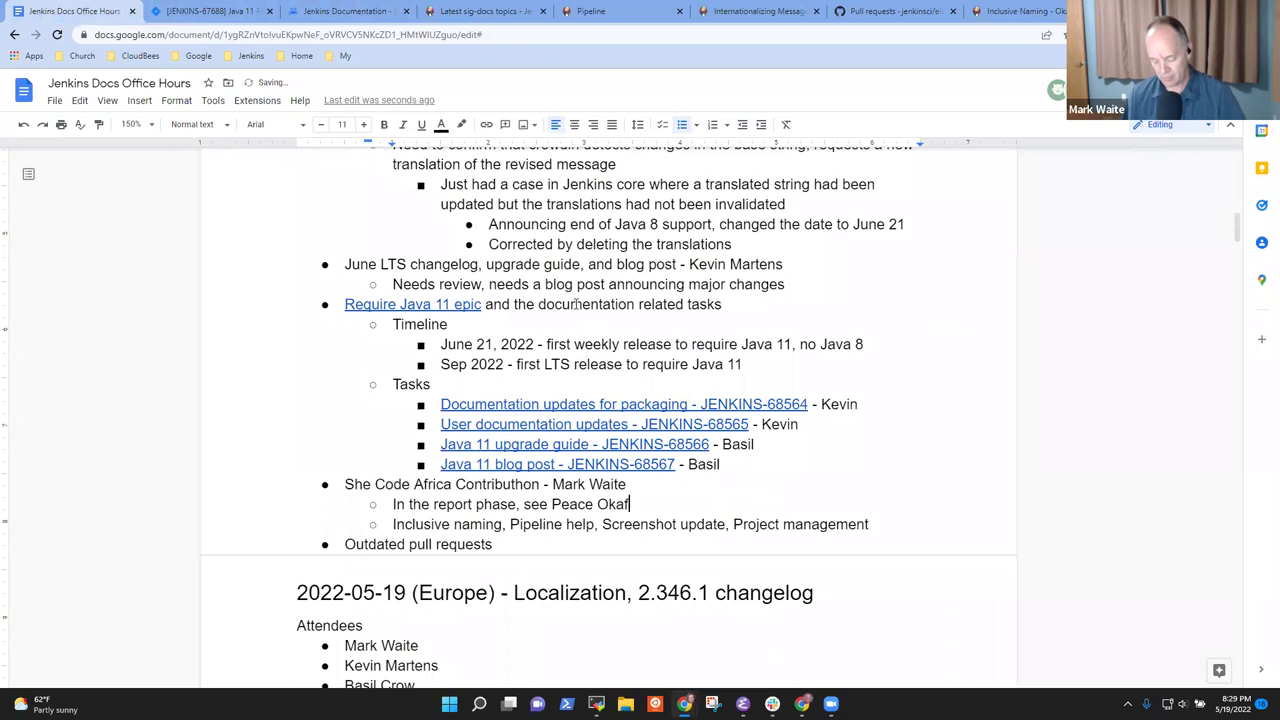
pyautogui.hotkey('ctrl', 'shift', 'Left')
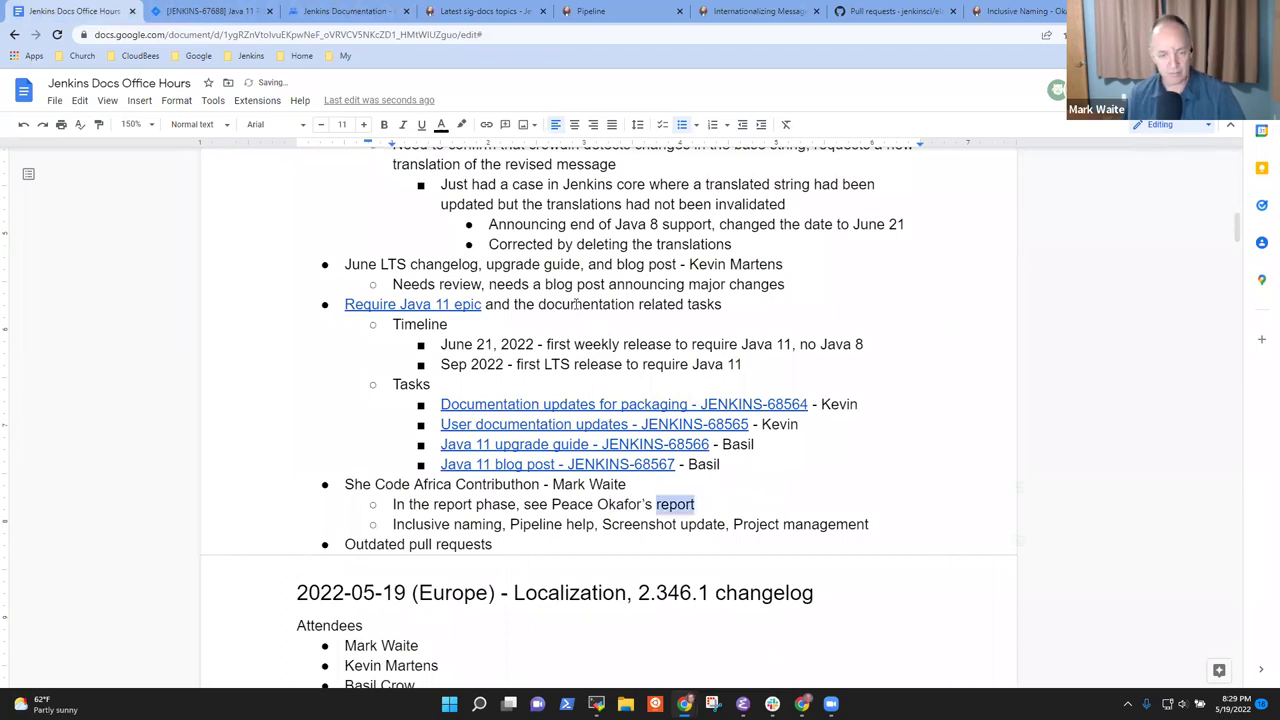
pyautogui.hotkey('ctrl', 'shift', 'Left')
pyautogui.hotkey('ctrl', 'shift', 'Left')
pyautogui.hotkey('ctrl', 'k')
pyautogui.hotkey('ctrl', 'v')
pyautogui.press('Return')
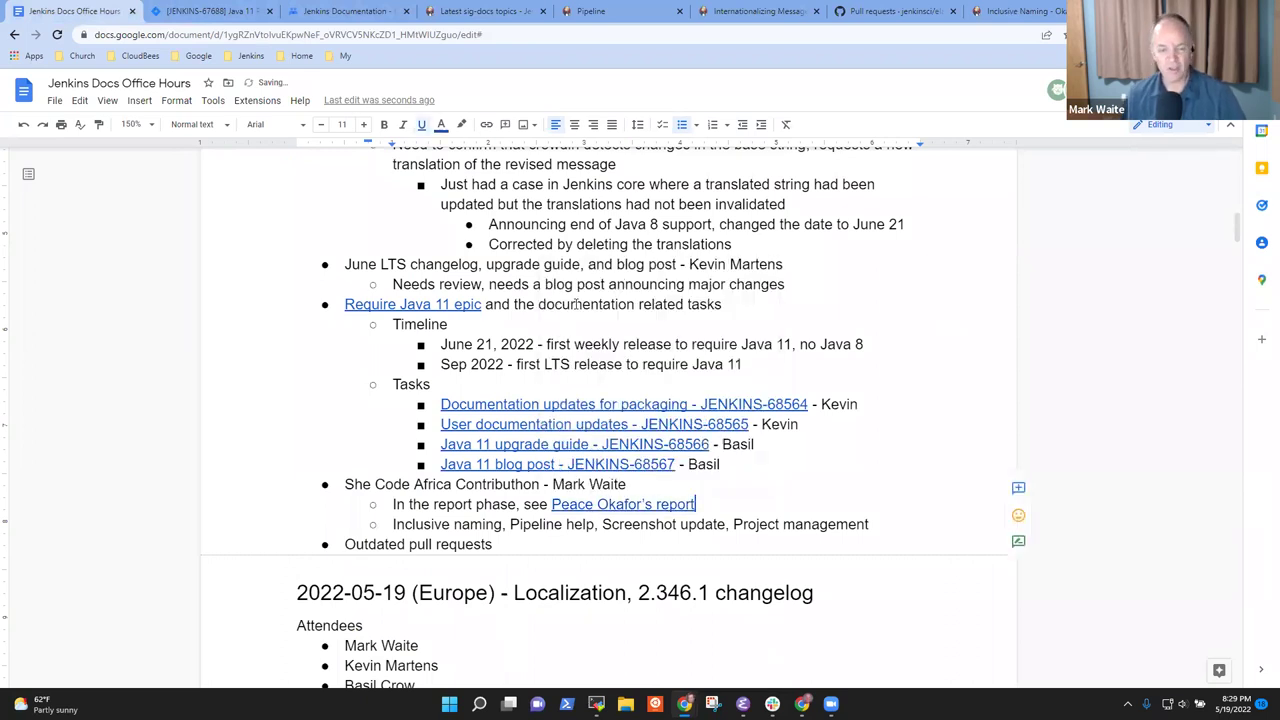
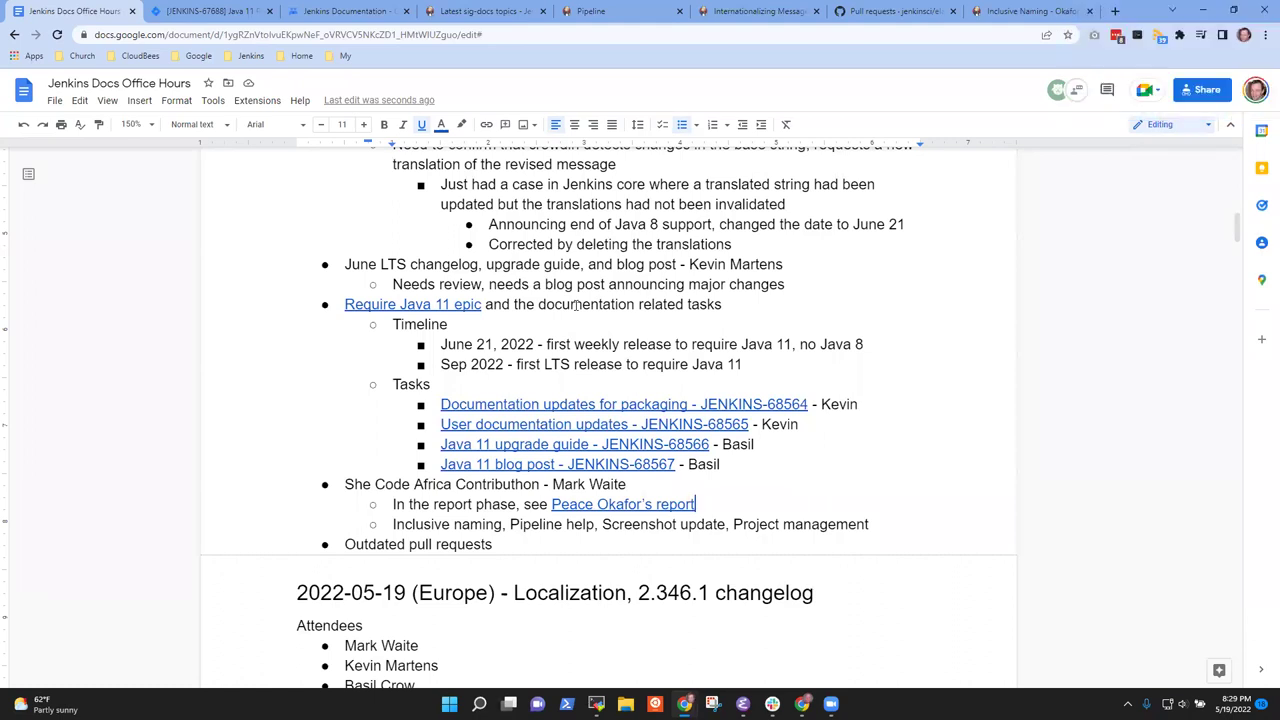
# Select the 'Outdated pull requests' topic line in the meeting notes
pyautogui.press('Down')
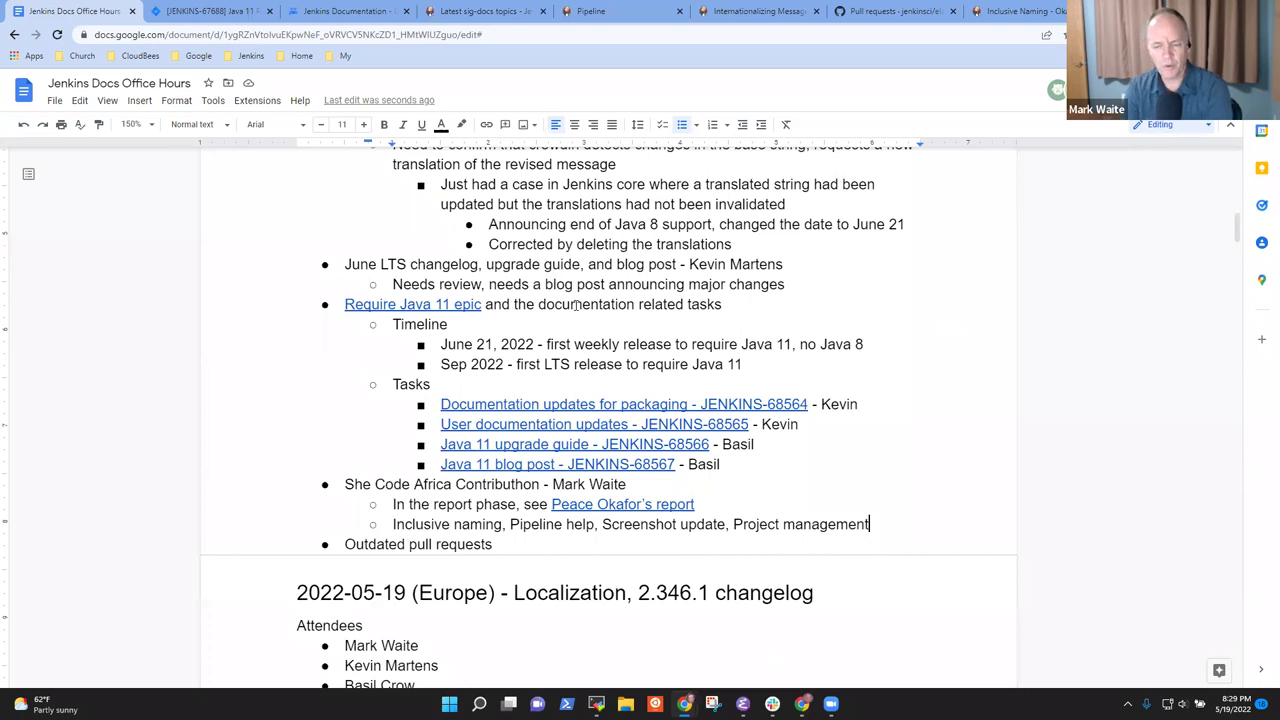
pyautogui.hotkey('ctrl', 'Down')
pyautogui.hotkey('ctrl', 'Down')
pyautogui.hotkey('ctrl', 'Up')
pyautogui.hotkey('ctrl', 'Up')
pyautogui.hotkey('shift', 'End')
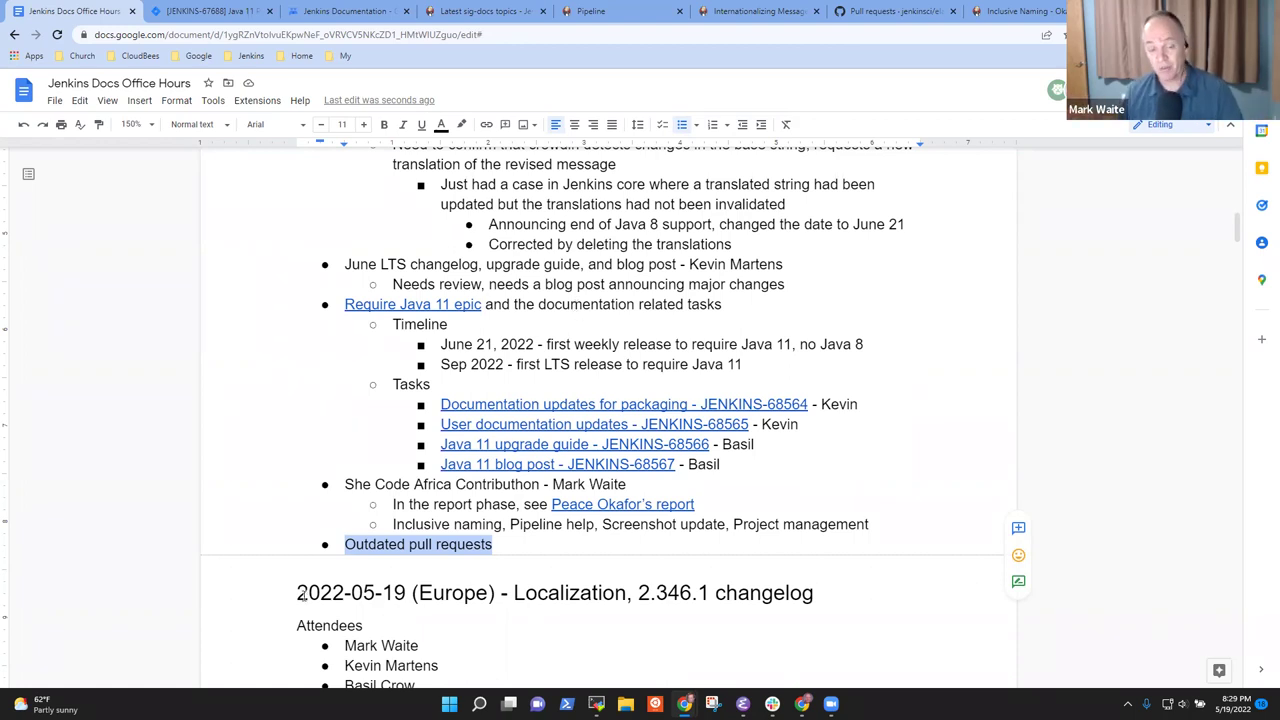
pyautogui.click(447, 540)
pyautogui.tripleClick(447, 540)
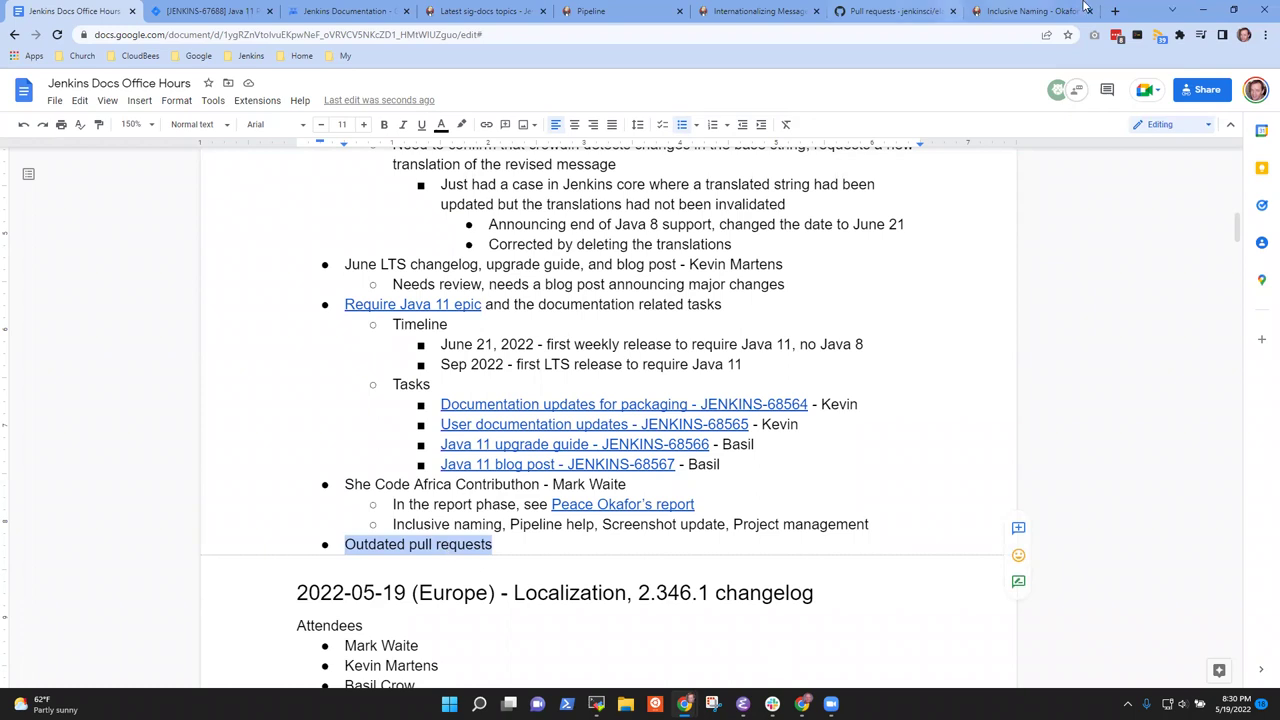
# Go to page 2 of jenkins.io pull requests, back to the November 2019 internationalization wiki move
pyautogui.hotkey('ctrl', 't')
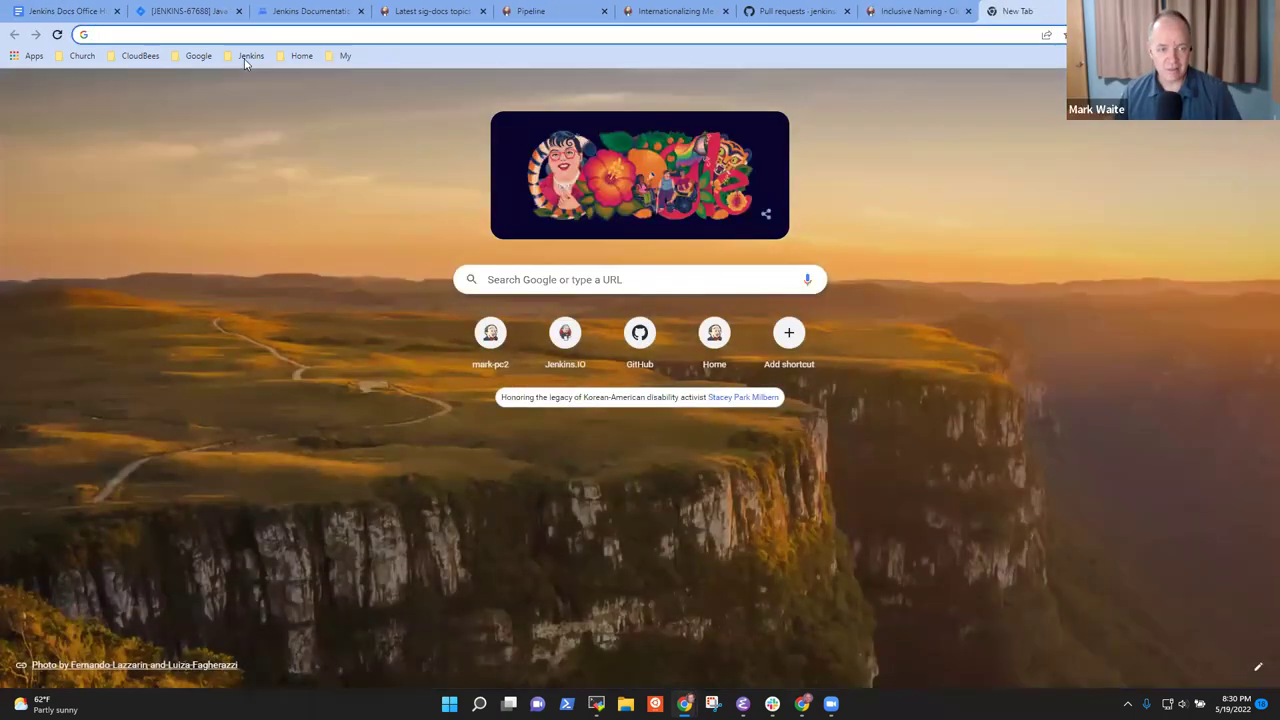
pyautogui.click(246, 56)
pyautogui.moveTo(278, 172)
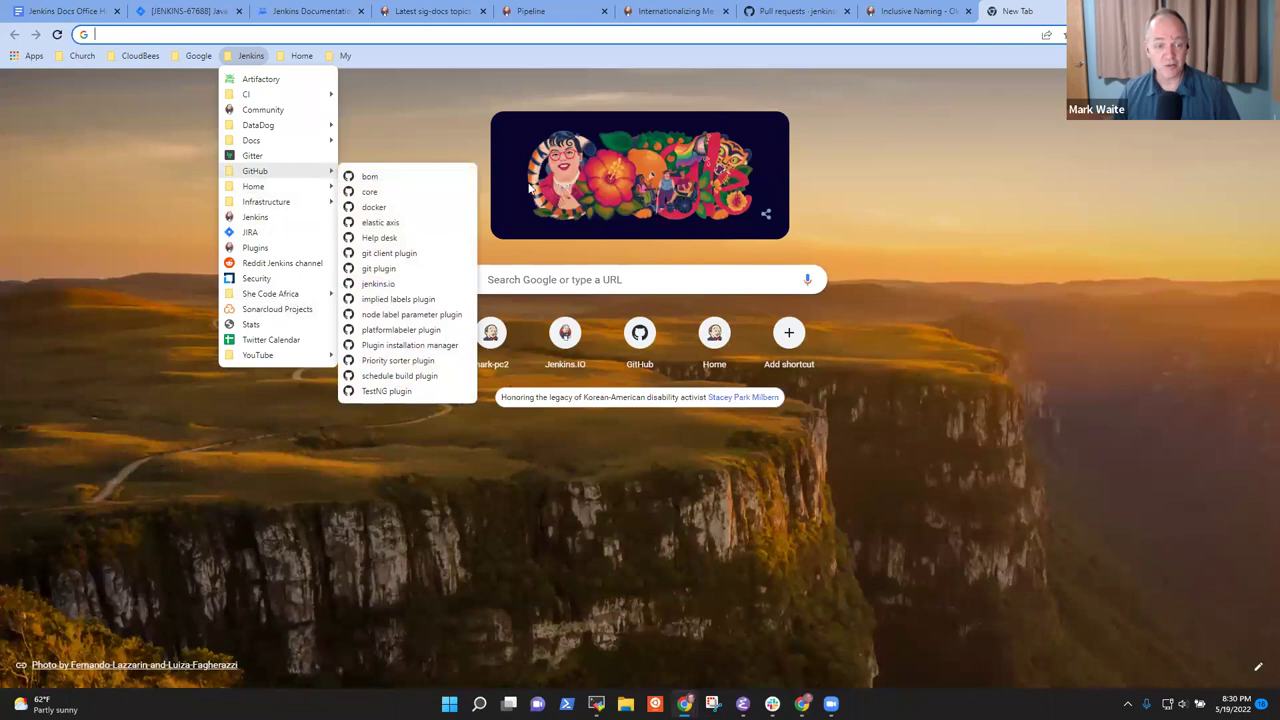
pyautogui.click(374, 281)
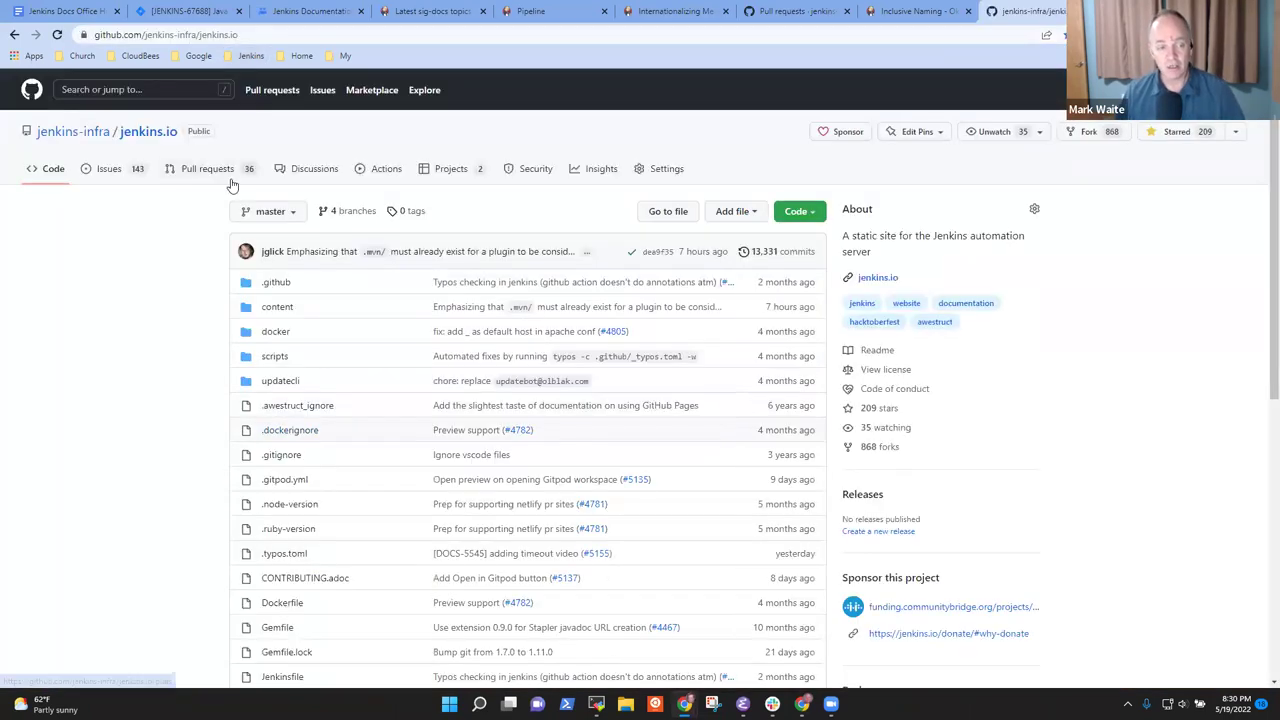
pyautogui.click(230, 180)
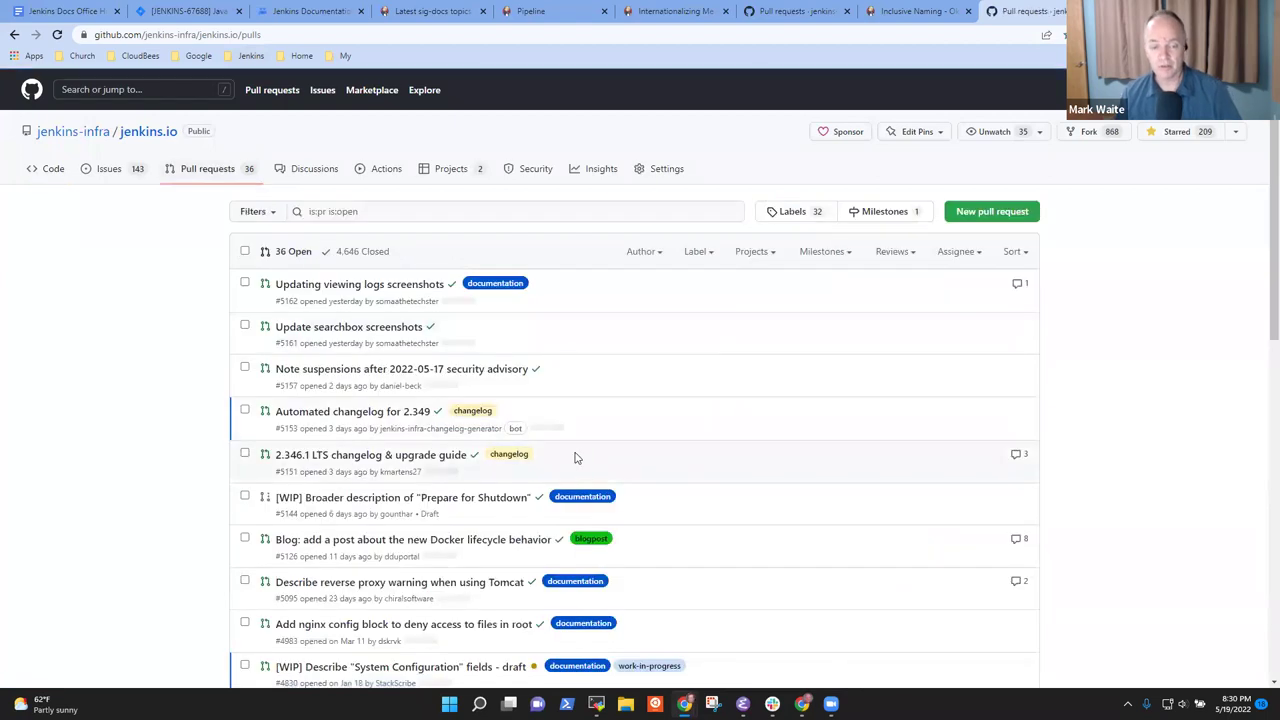
pyautogui.scroll(-10, 600, 480)
pyautogui.click(653, 555)
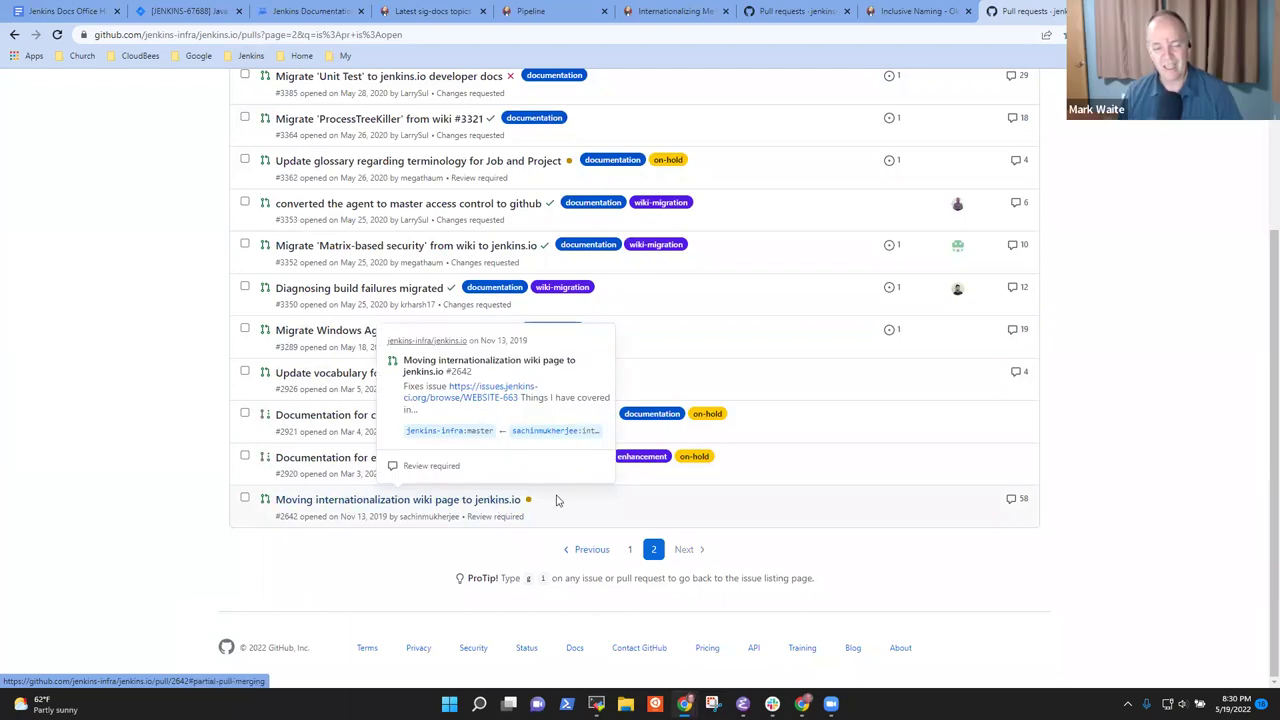
pyautogui.moveTo(535, 500); pyautogui.dragTo(259, 500)
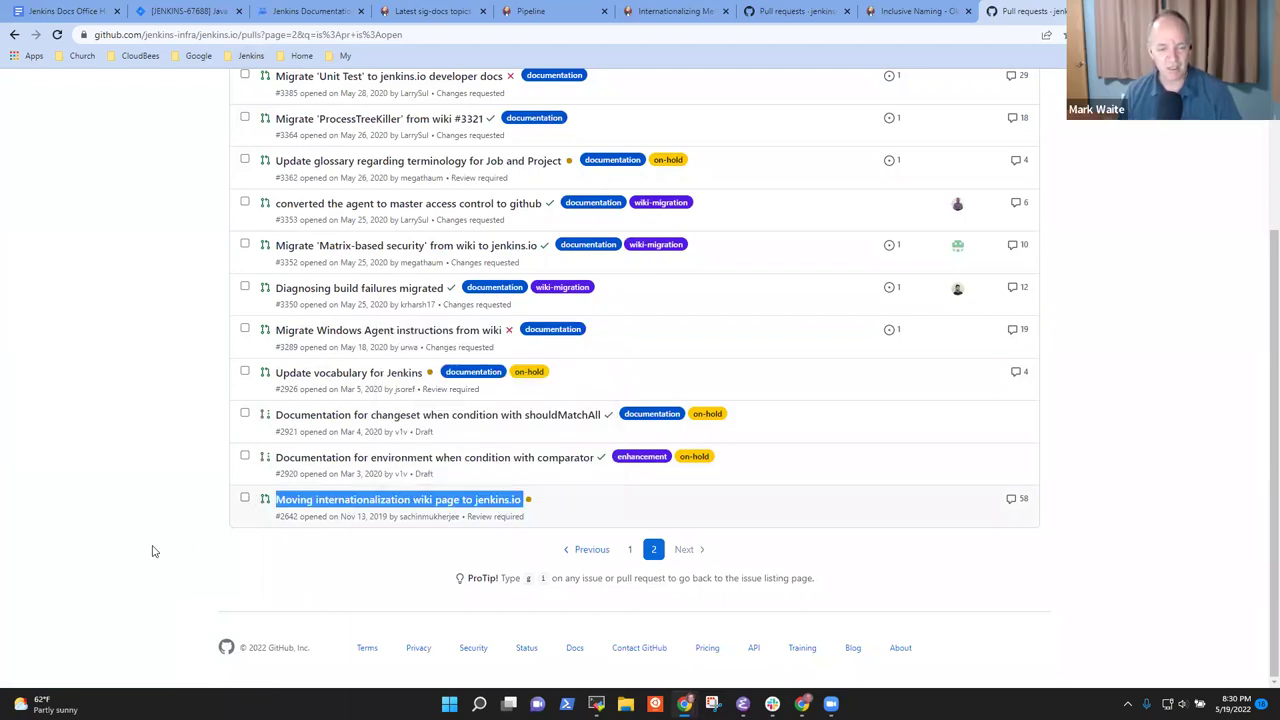
pyautogui.click(252, 557)
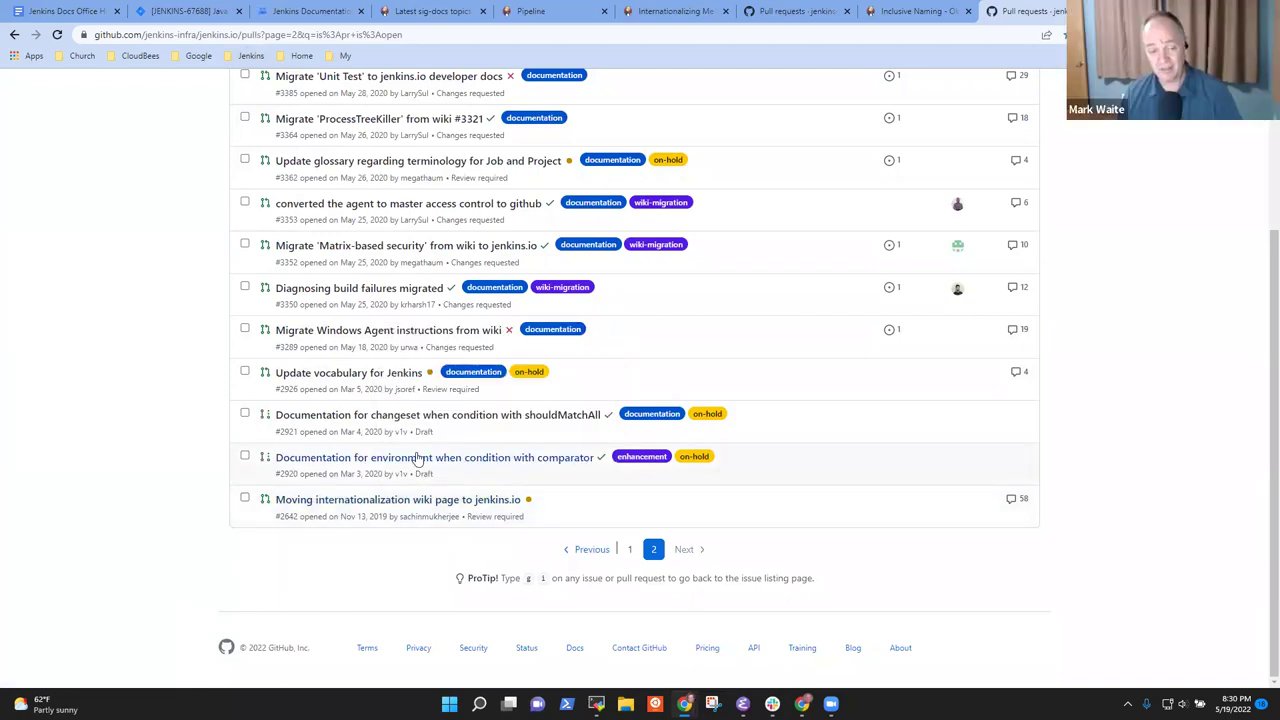
pyautogui.moveTo(462, 466)
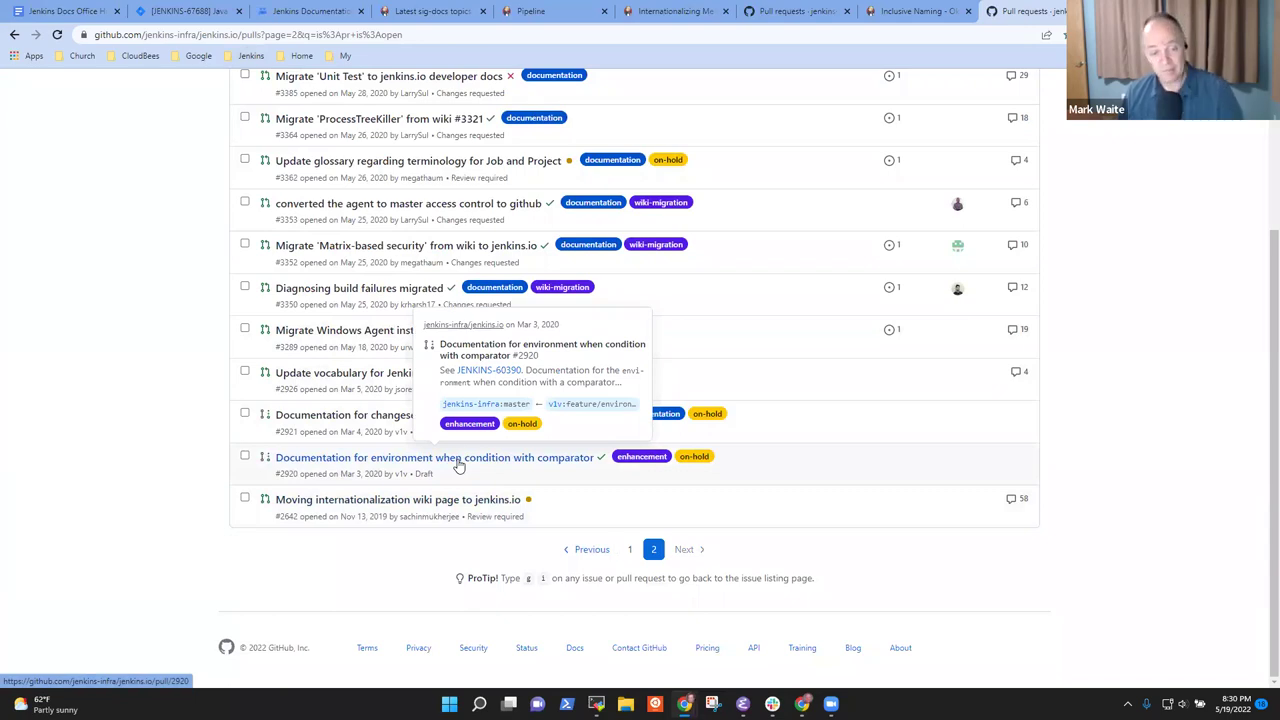
# Open jenkins.io pull request #2920 in a new tab
pyautogui.rightClick(466, 466)
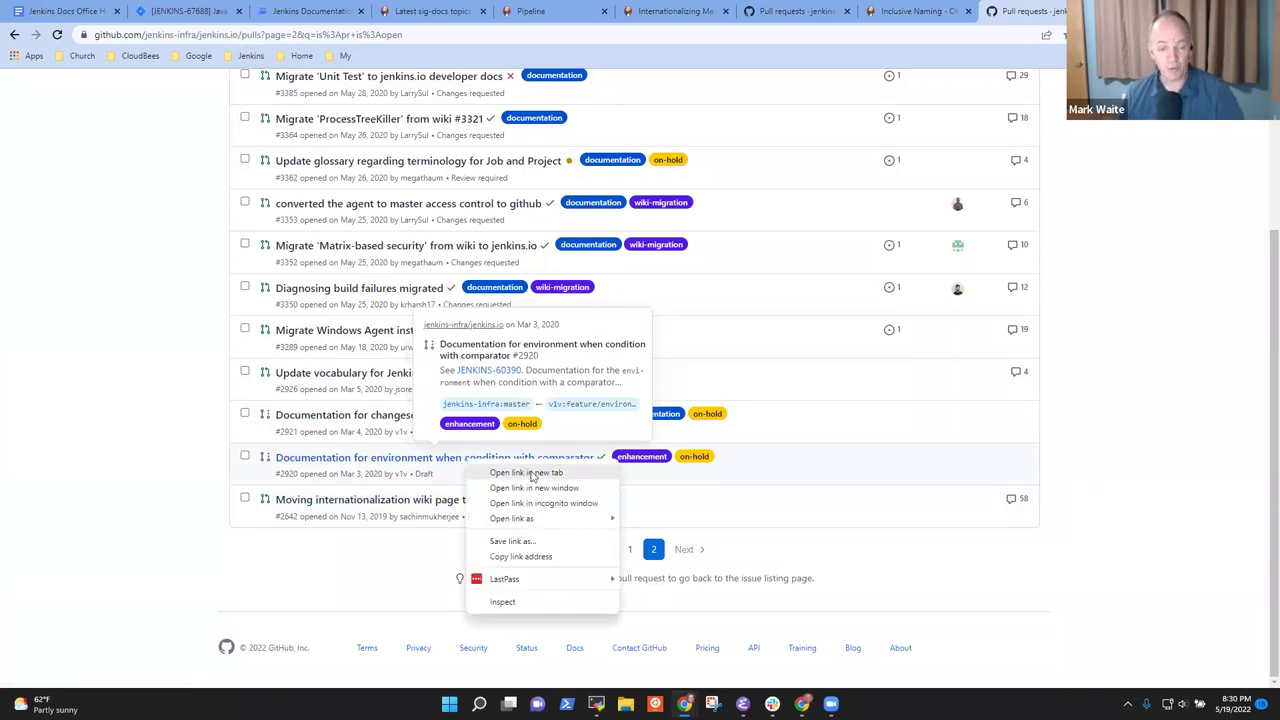
pyautogui.click(500, 474)
pyautogui.click(1030, 11)
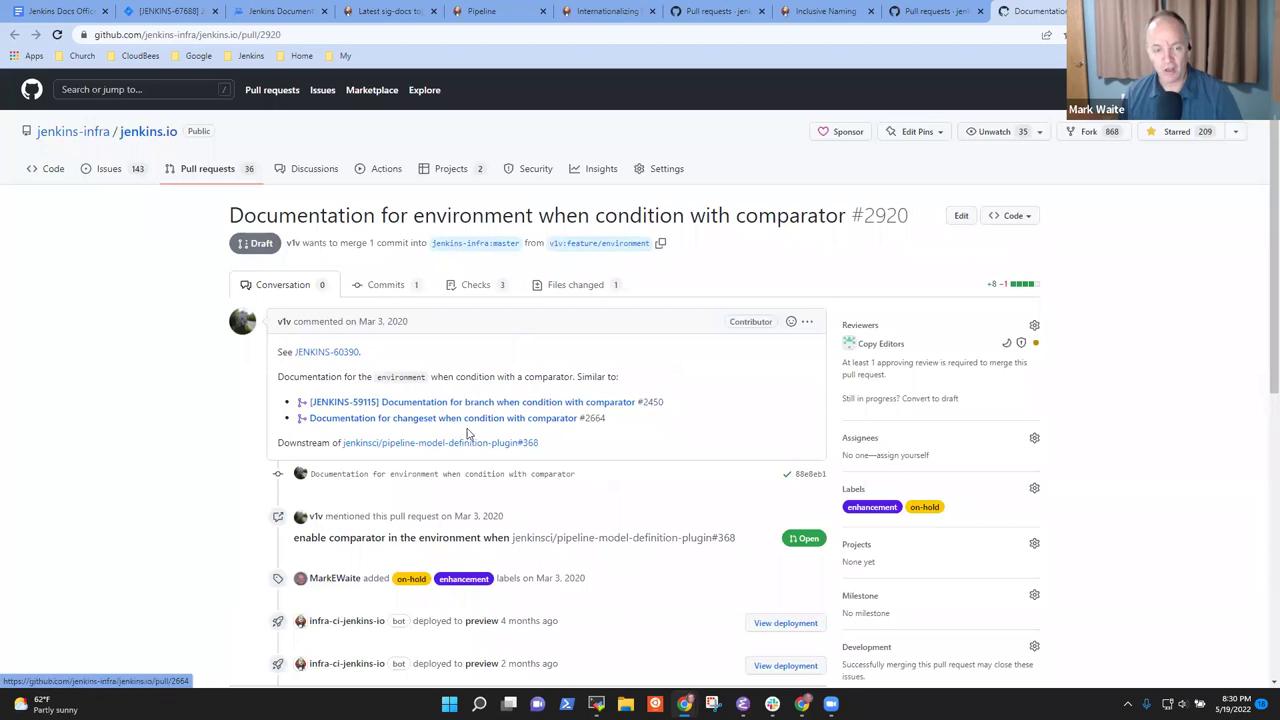
# Open plugin pull request #368 in another tab, skim it, and return to #2920
pyautogui.rightClick(497, 445)
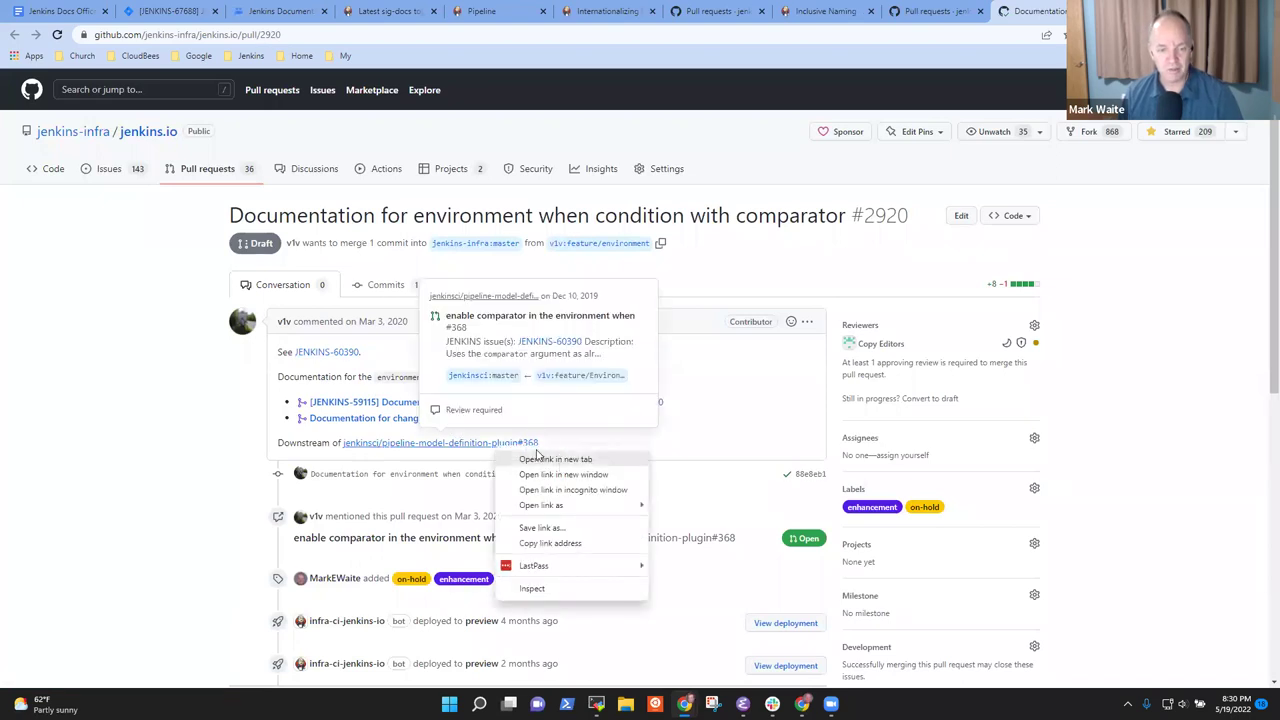
pyautogui.click(545, 459)
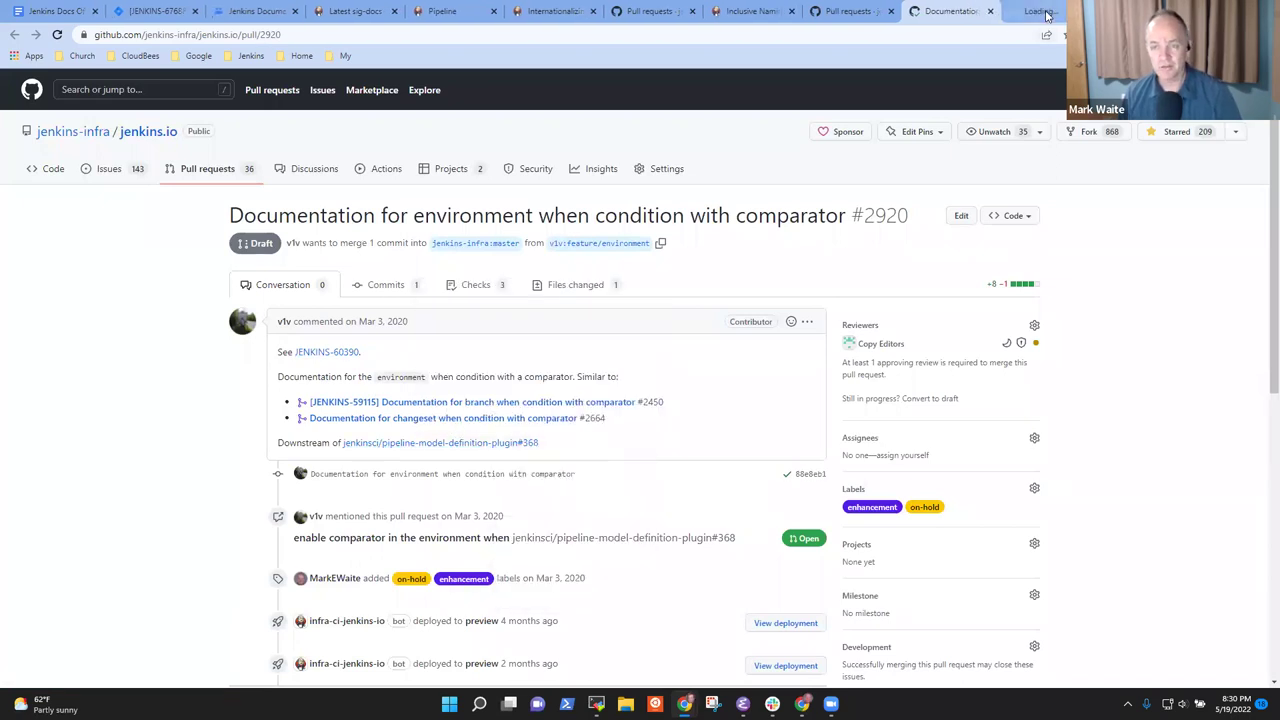
pyautogui.click(1040, 12)
pyautogui.scroll(-15, 243, 434)
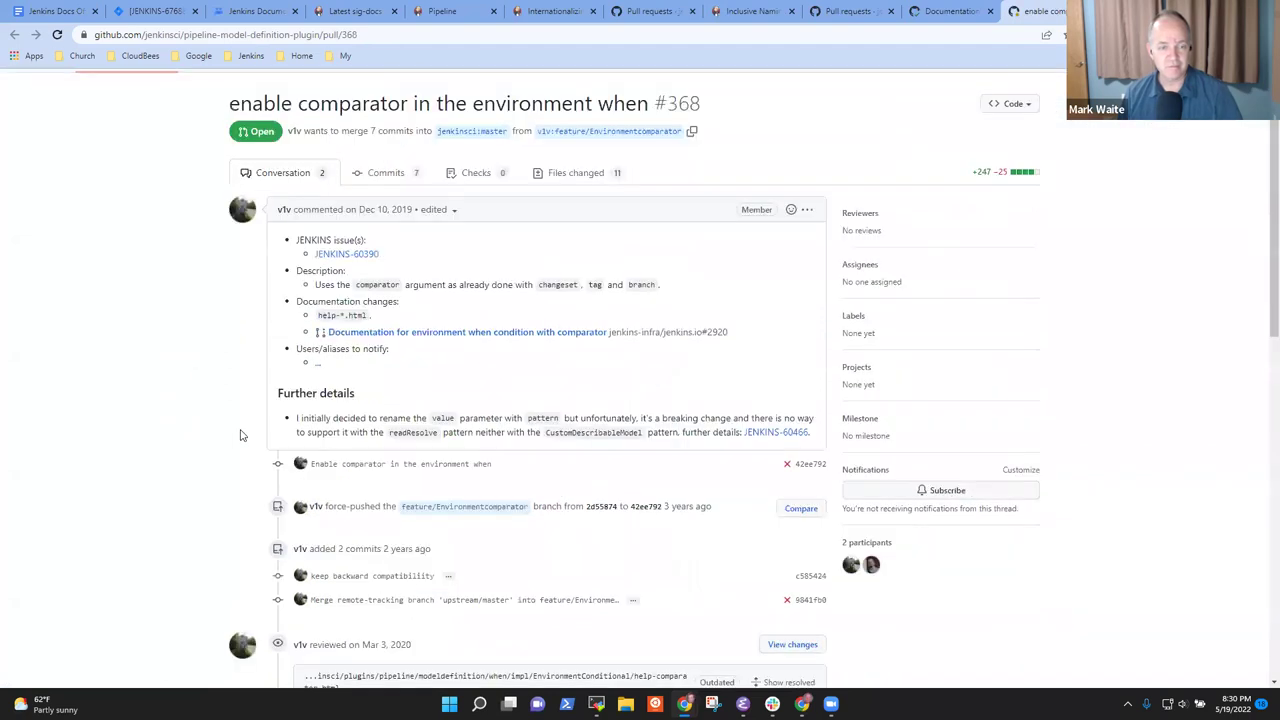
pyautogui.scroll(3, 317, 454)
pyautogui.scroll(-1, 338, 465)
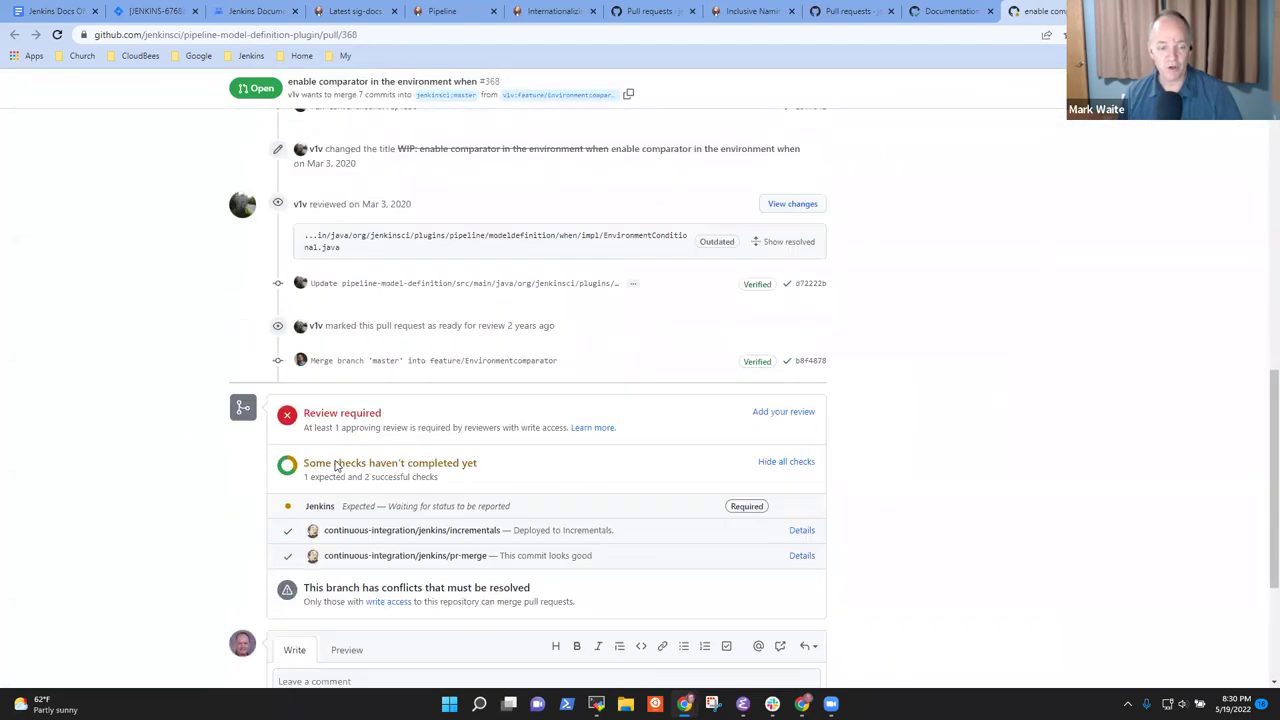
pyautogui.scroll(5, 405, 578)
pyautogui.scroll(-10, 405, 583)
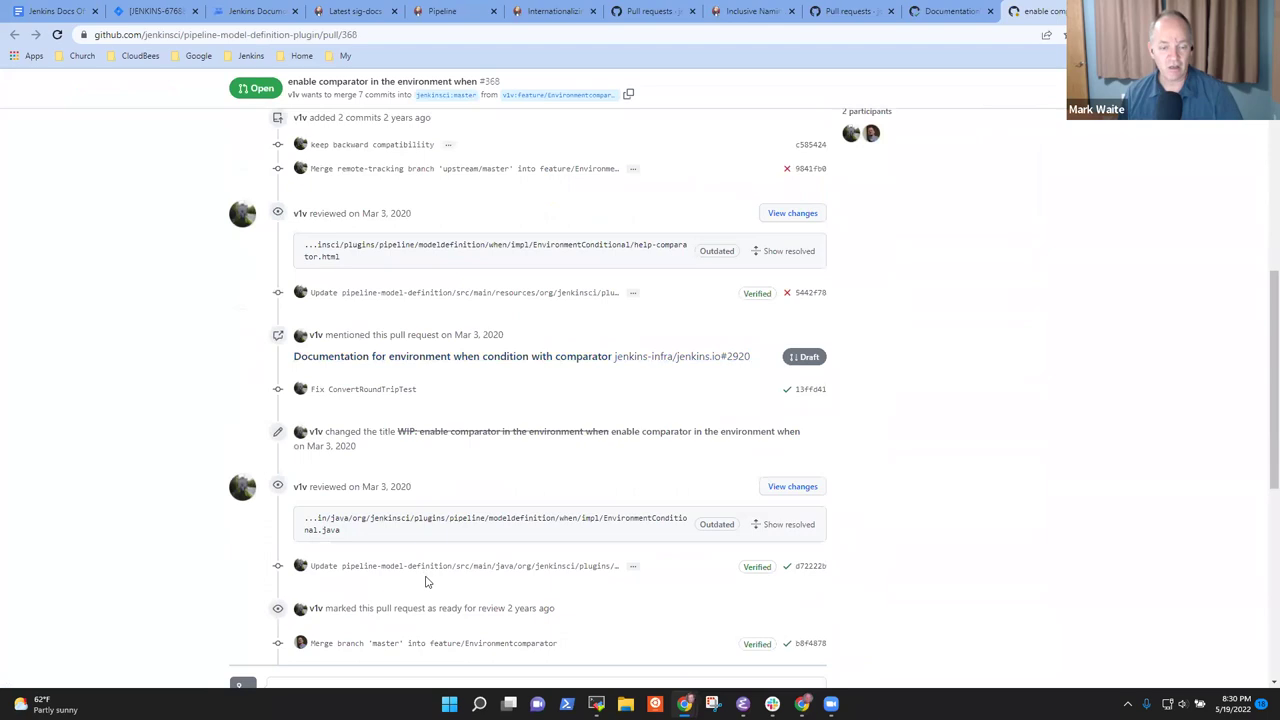
pyautogui.click(955, 11)
pyautogui.scroll(-15, 500, 400)
# Start a comment on pull request #2920 beginning with 'Clos'
pyautogui.click(449, 458)
pyautogui.write('Closing until the')
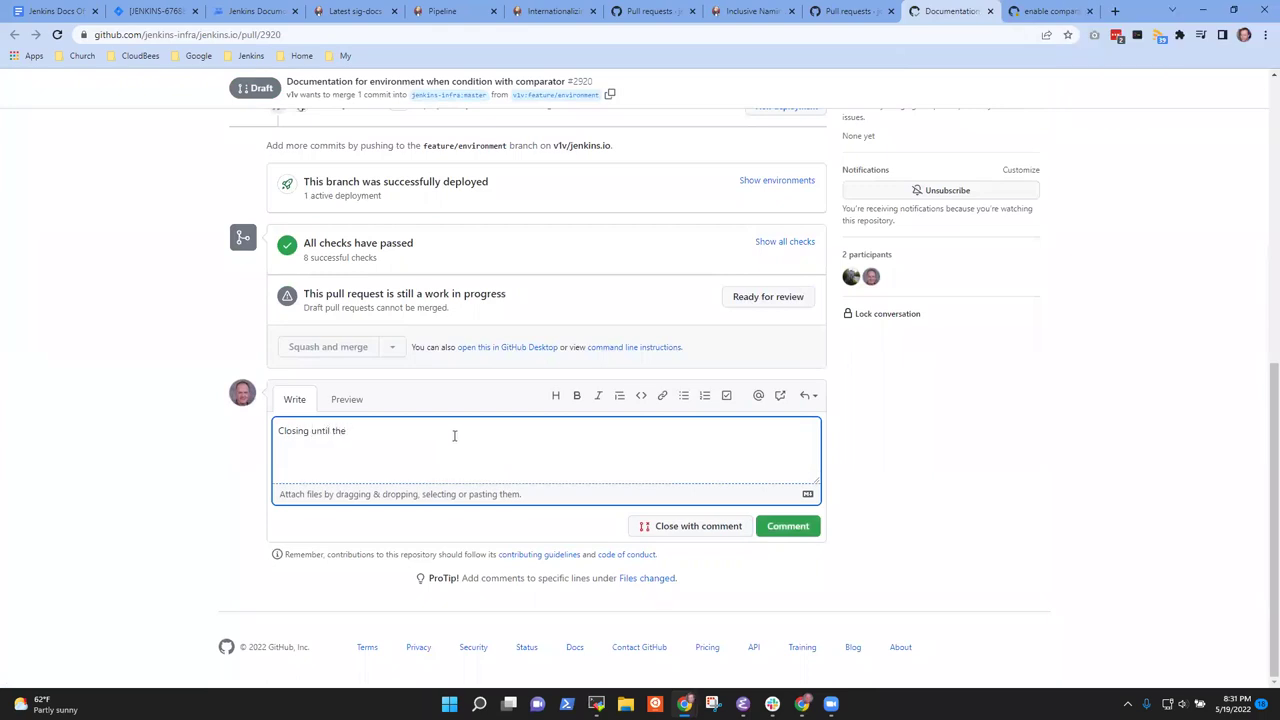
pyautogui.scroll(15, 456, 465)
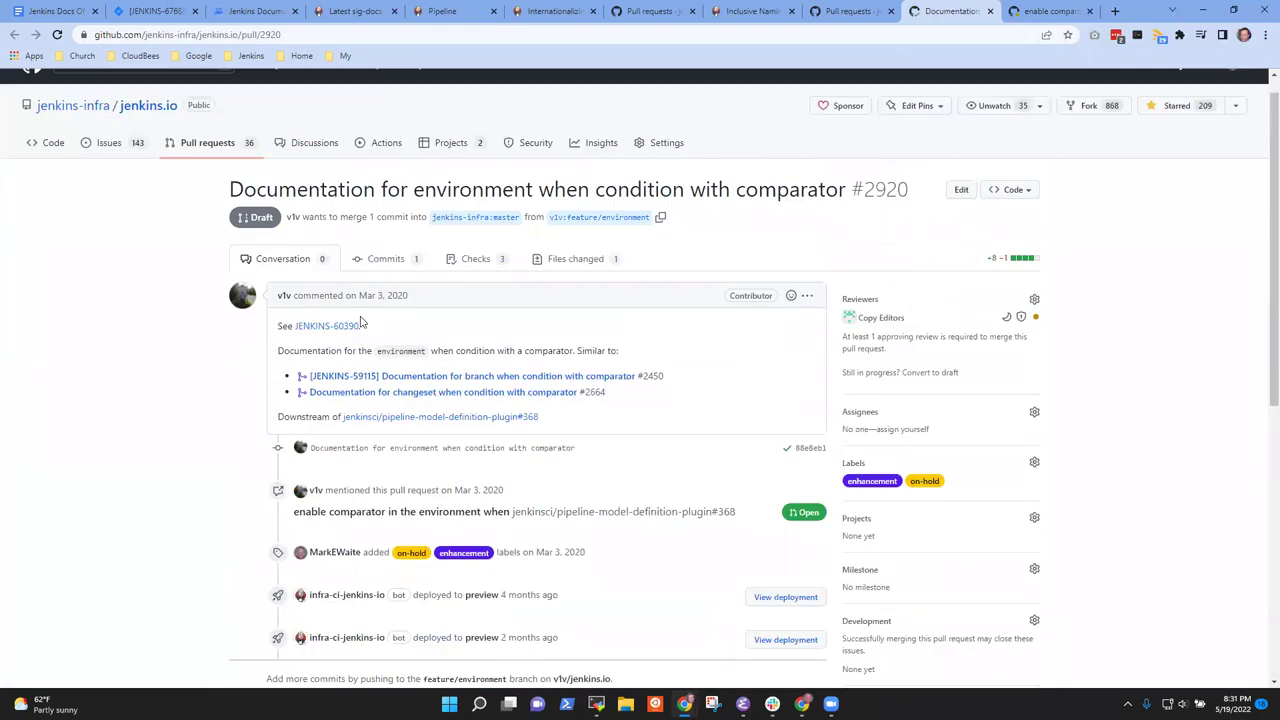
# Switch to plugin pull request #368, scroll its conversation, and view its 11 changed files
pyautogui.hotkey('ctrl', 'Tab')
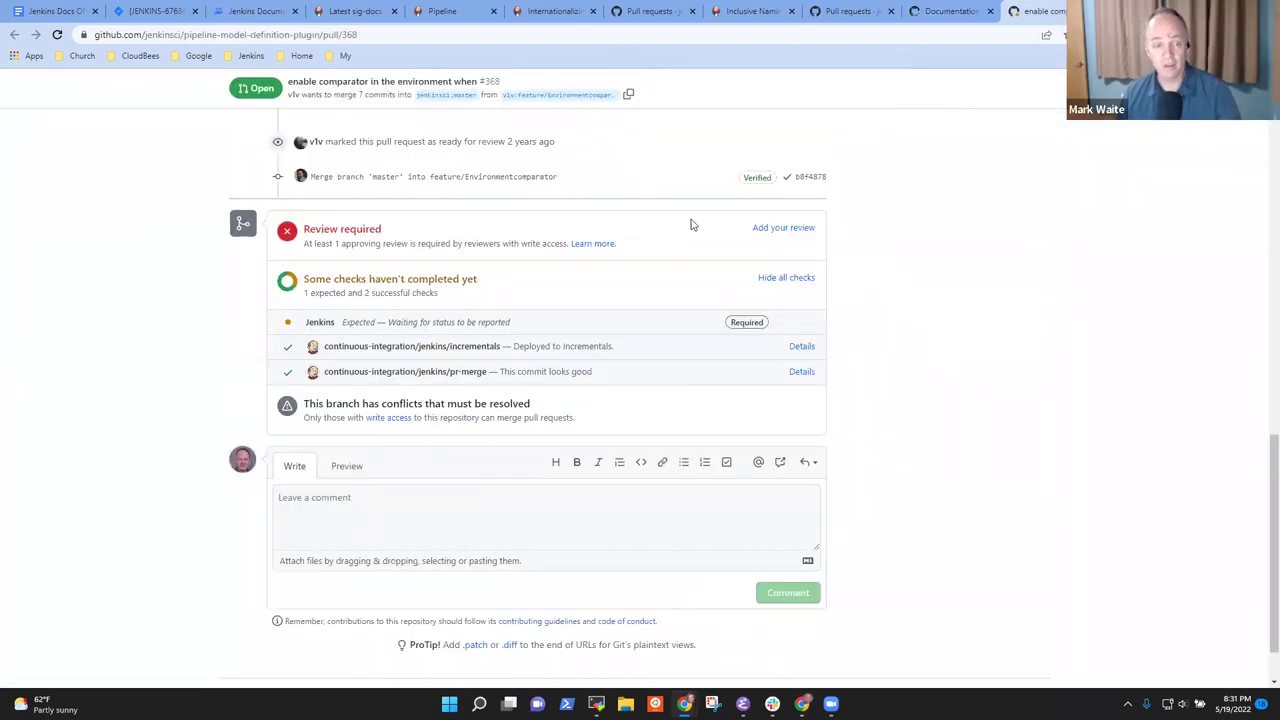
pyautogui.scroll(2, 468, 251)
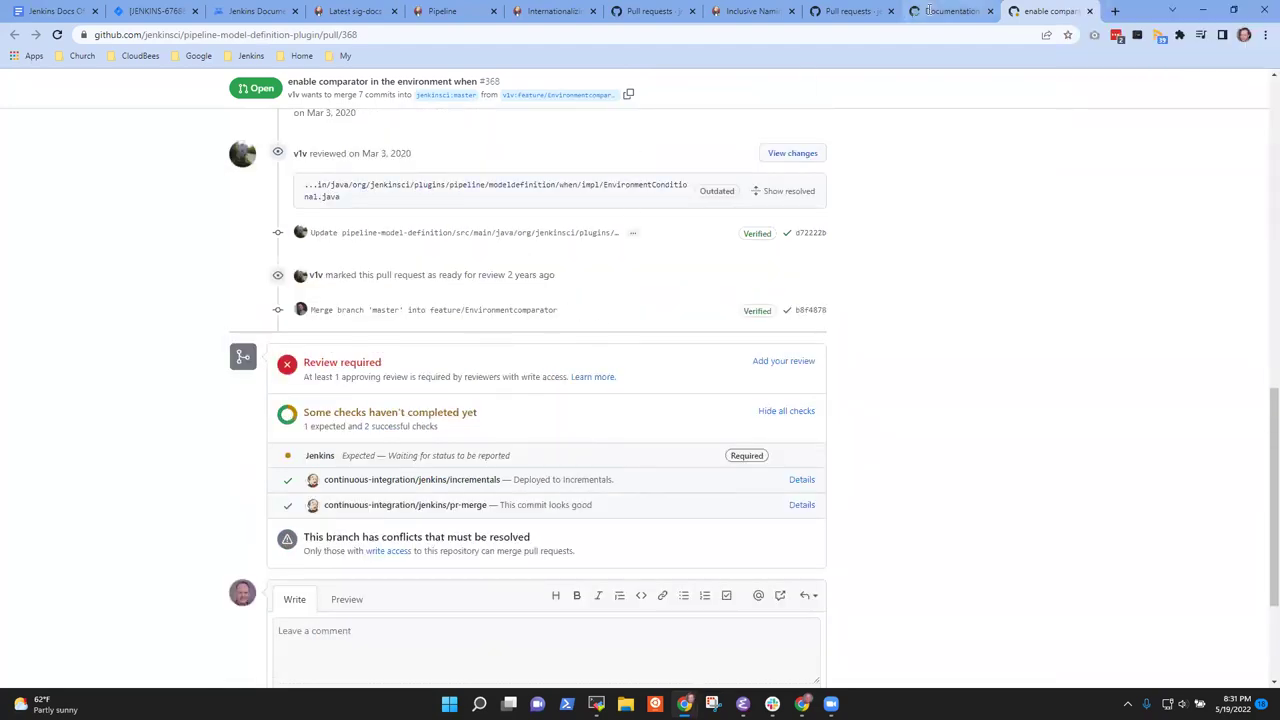
pyautogui.scroll(3, 797, 398)
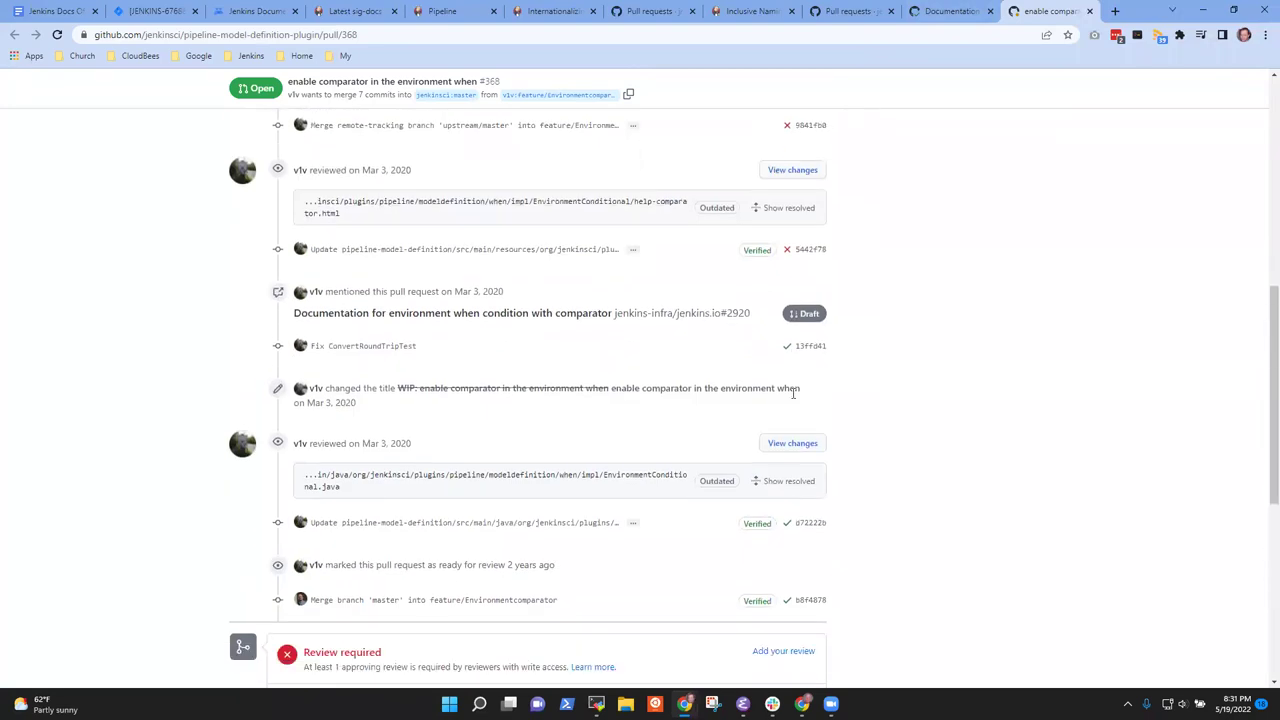
pyautogui.scroll(-1, 811, 383)
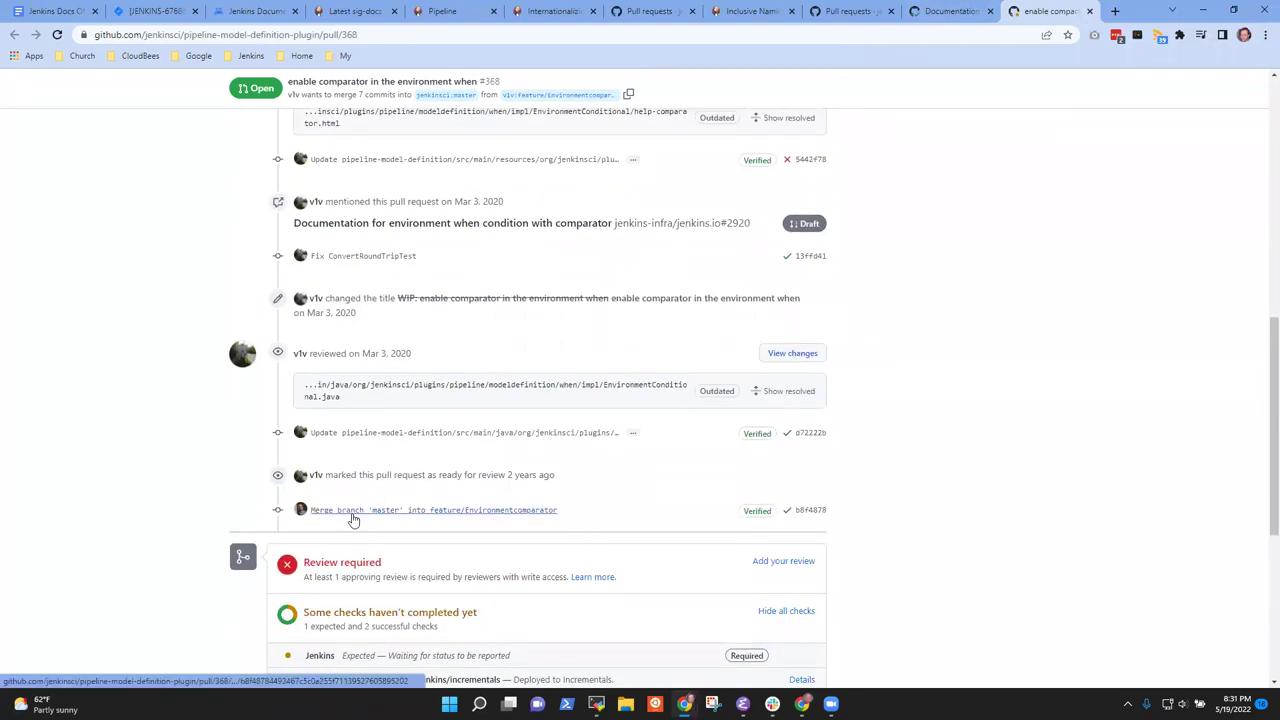
pyautogui.scroll(4, 700, 520)
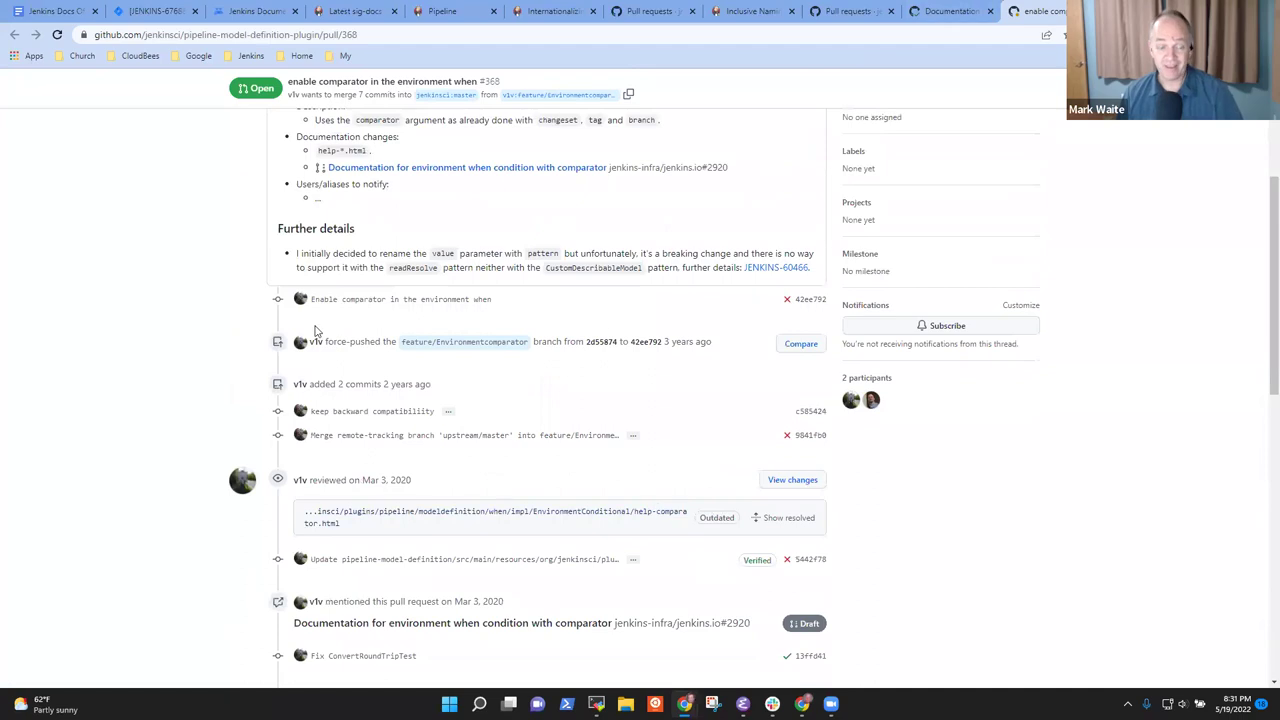
pyautogui.scroll(3, 460, 395)
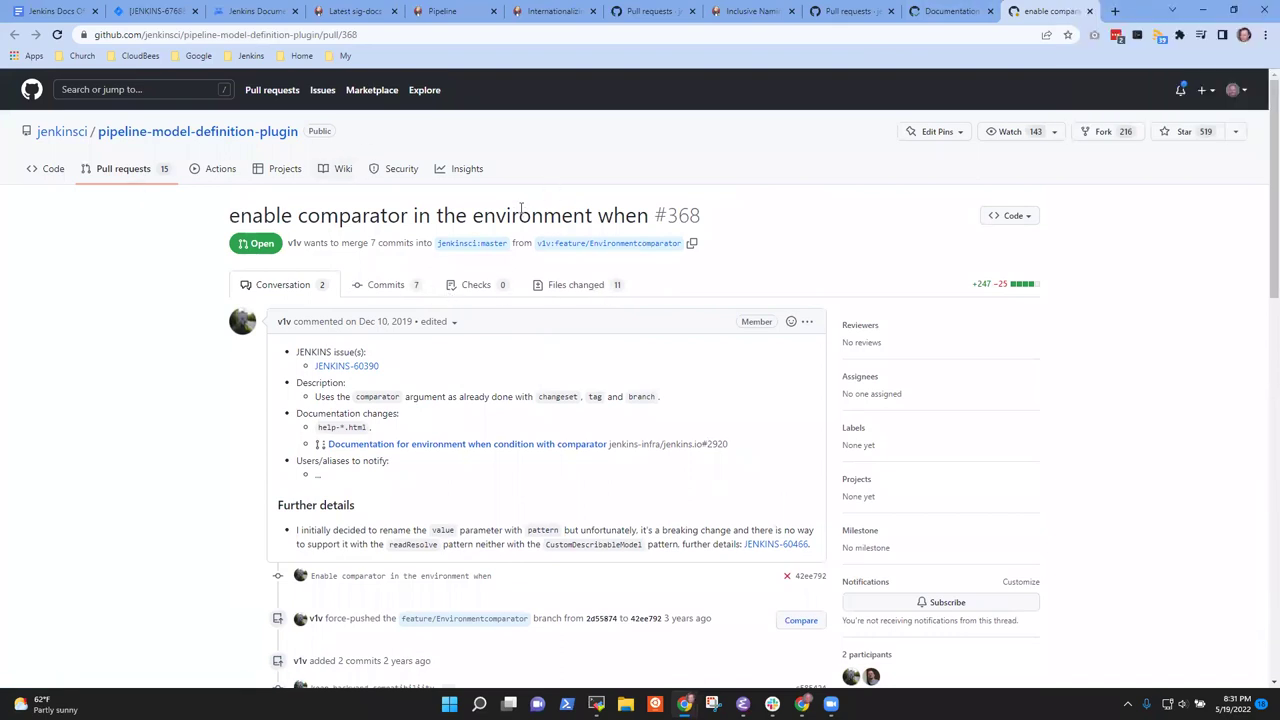
pyautogui.click(568, 284)
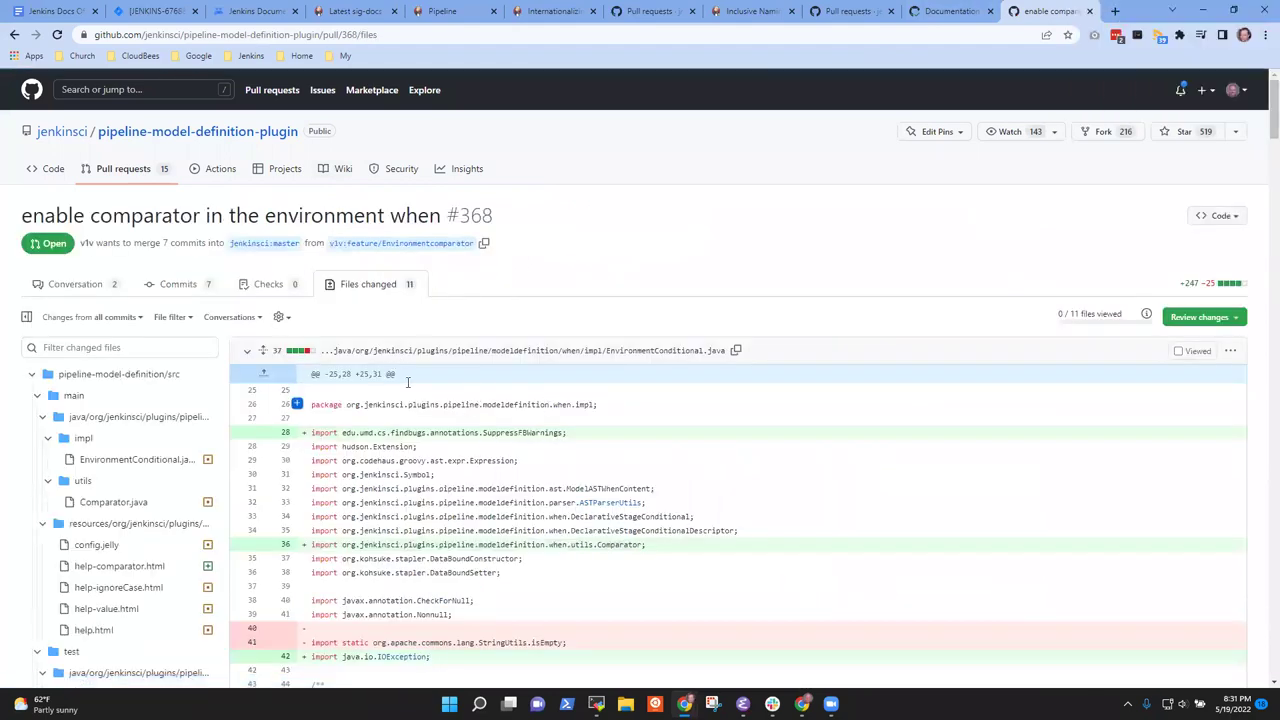
# Return to #368's conversation, glance at the #2920 tab, and come back to #368
pyautogui.click(96, 284)
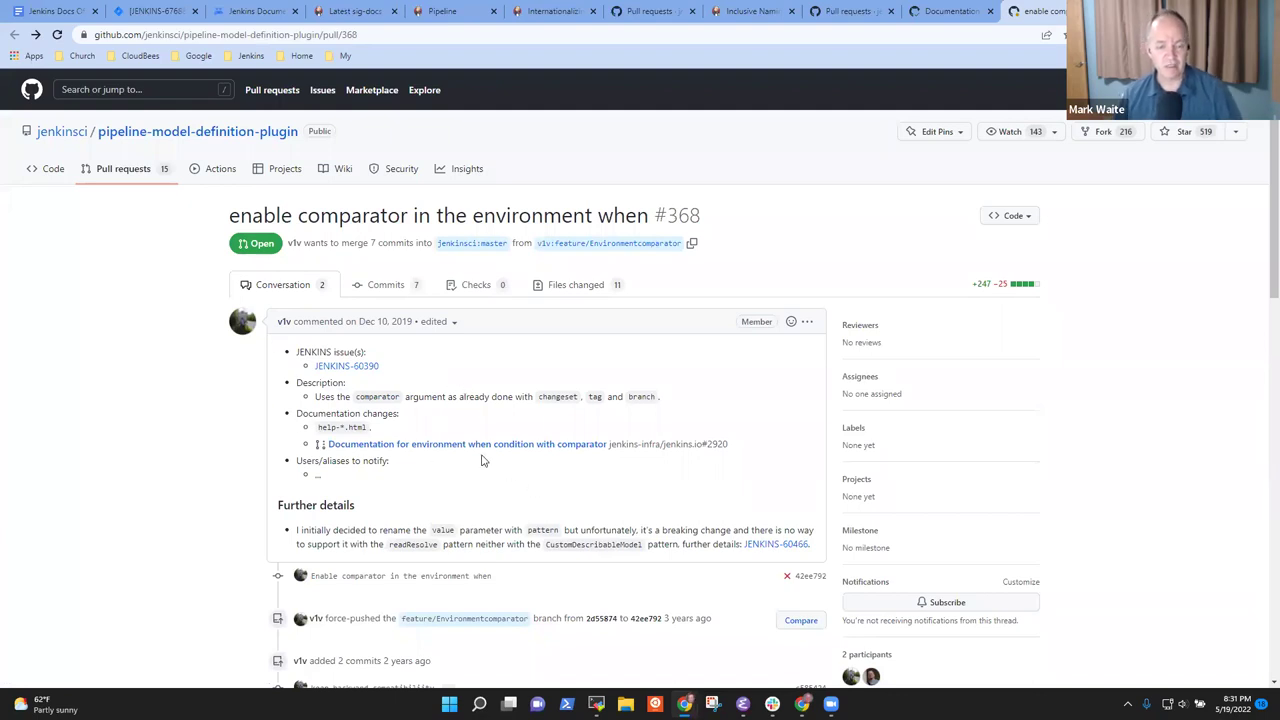
pyautogui.moveTo(481, 450)
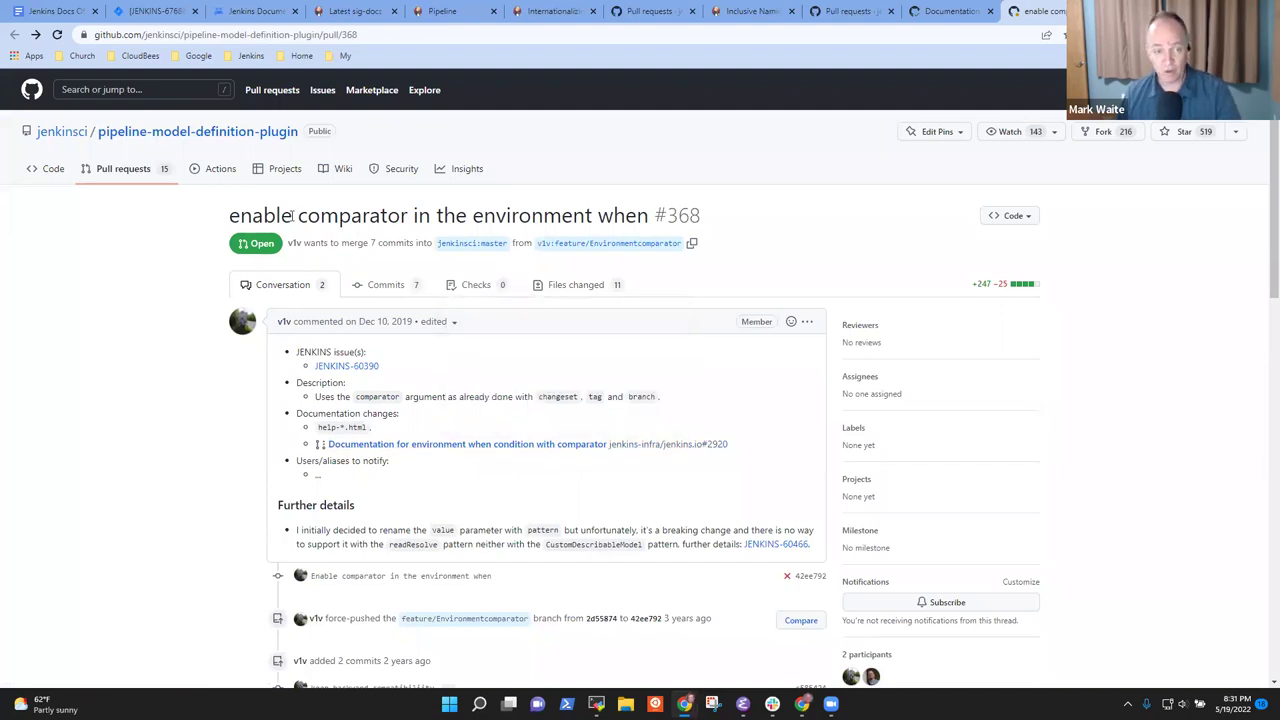
pyautogui.moveTo(276, 215); pyautogui.dragTo(284, 215)
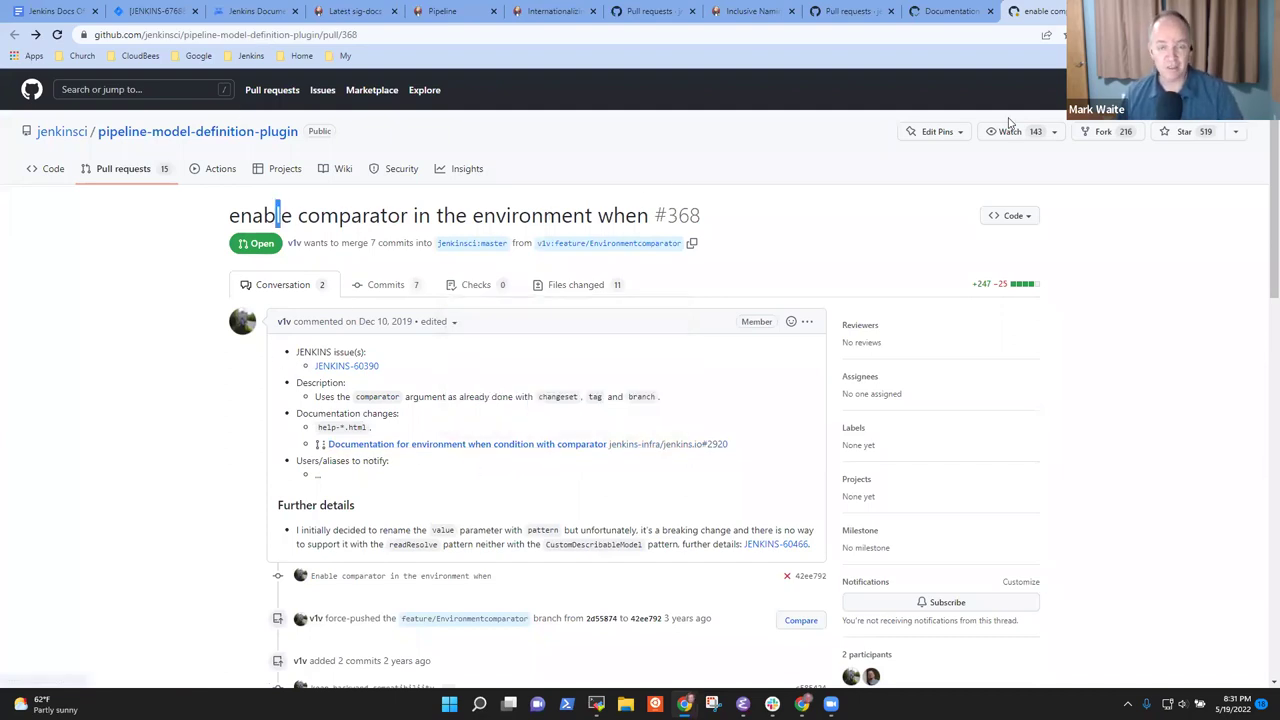
pyautogui.click(928, 10)
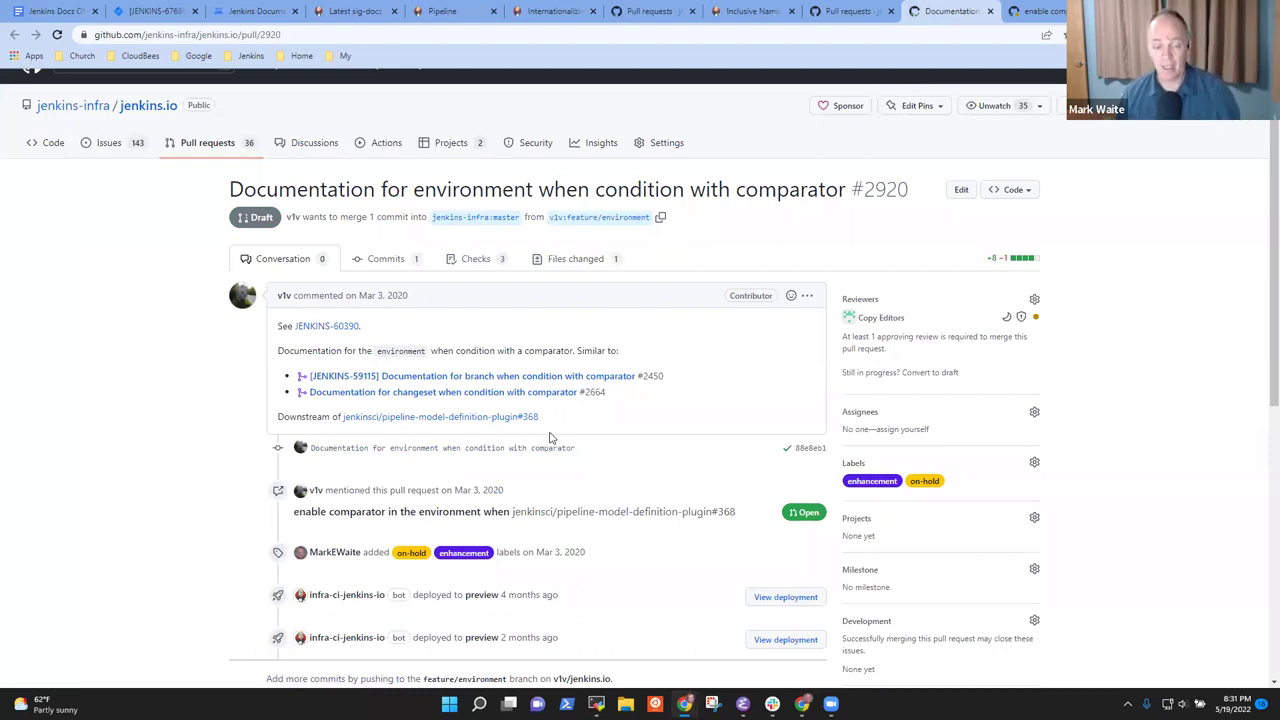
pyautogui.click(1040, 11)
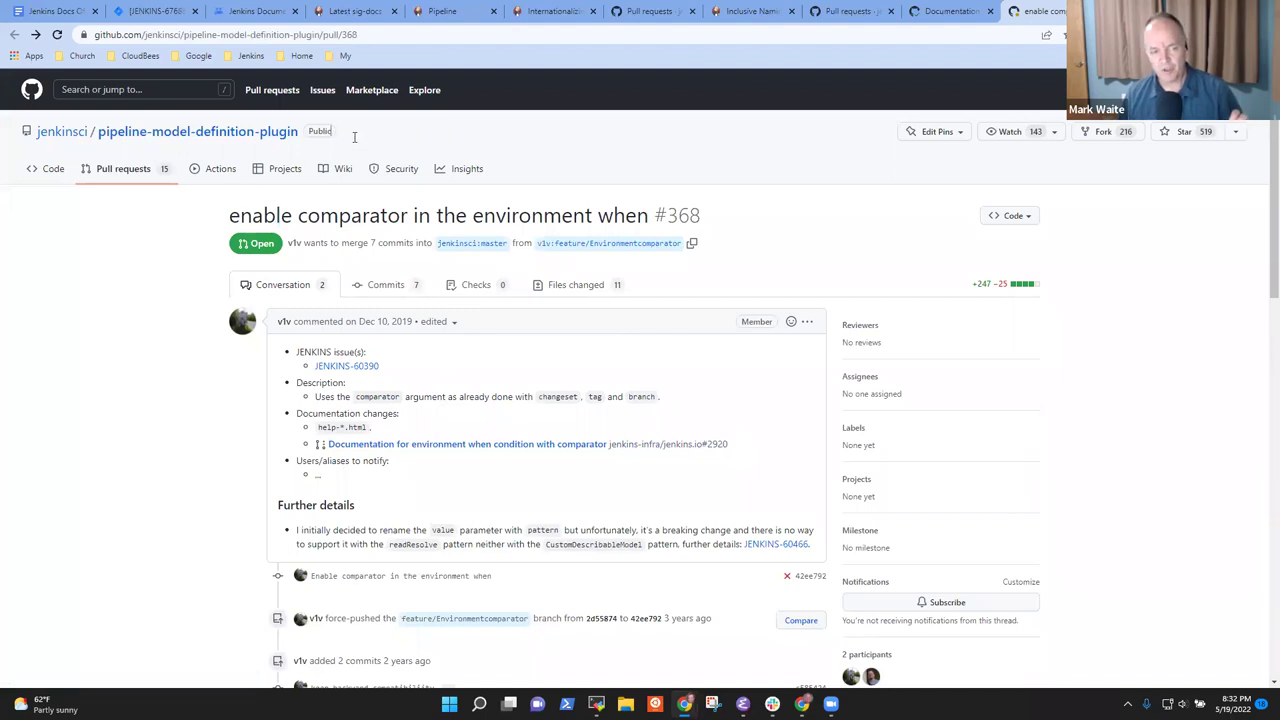
# Read #368's description and follow its jenkins-infra/jenkins.io#2920 link
pyautogui.moveTo(372, 143); pyautogui.dragTo(36, 139)
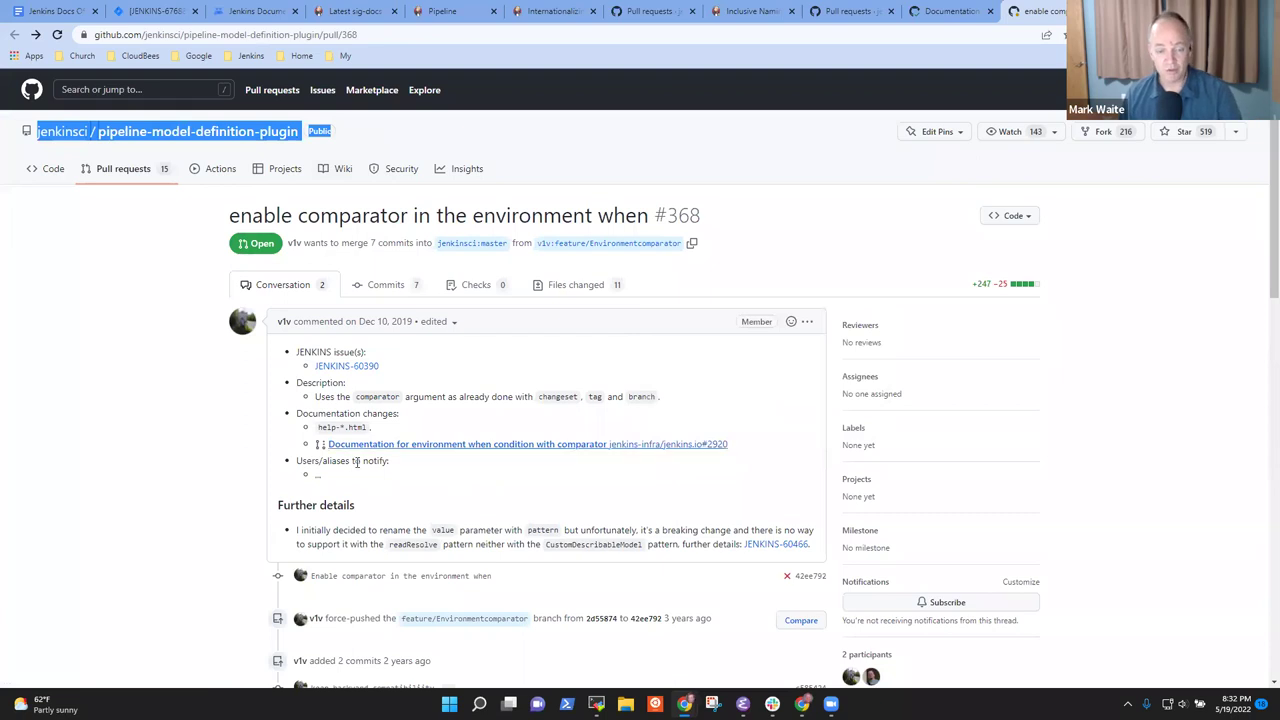
pyautogui.tripleClick(505, 449)
pyautogui.click(508, 449)
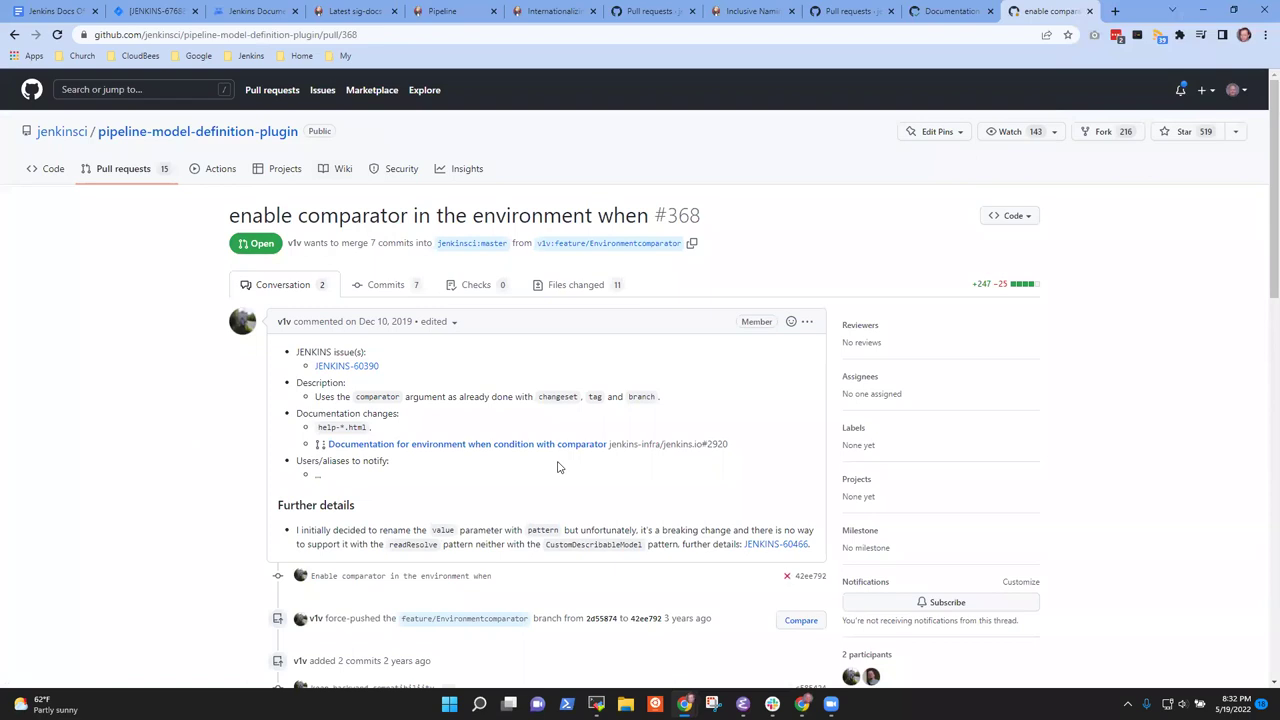
pyautogui.click(490, 446)
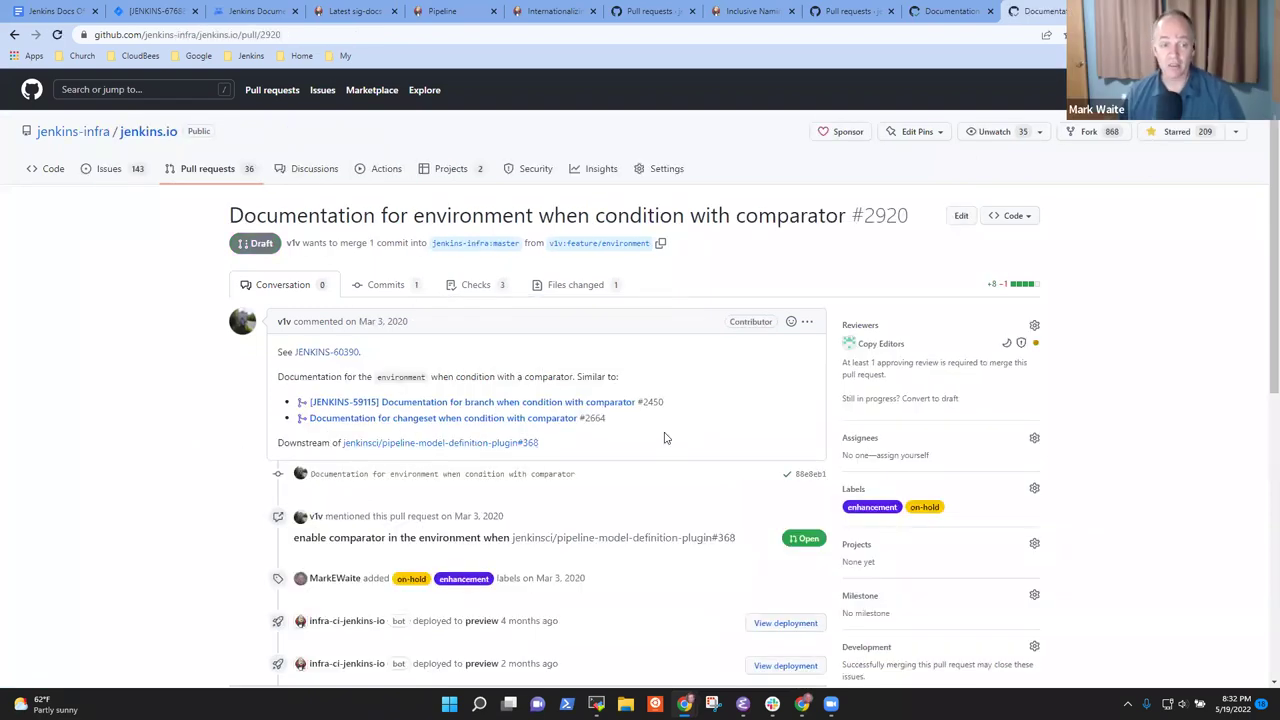
# Close #2920 commenting 'Closing this. Can reopen when the matching software pull request is merged.'
pyautogui.scroll(-15, 423, 400)
pyautogui.click(442, 429)
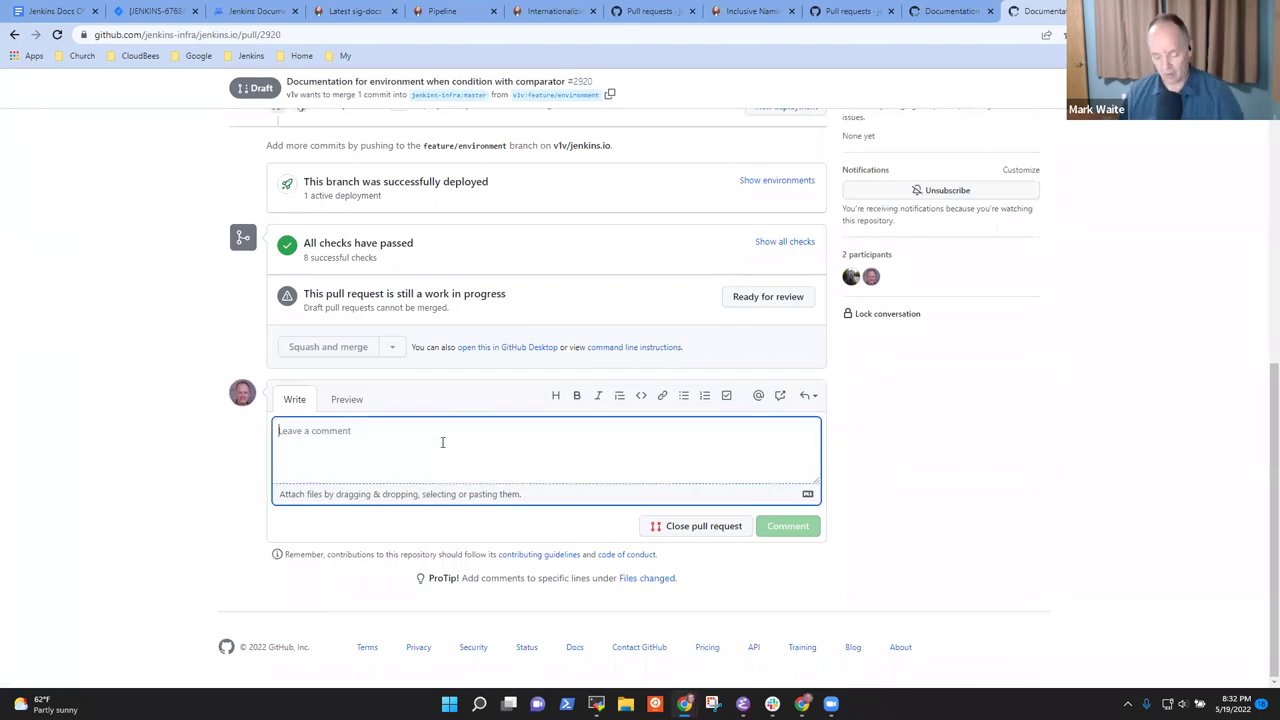
pyautogui.write('Good')
pyautogui.press('BackSpace')
pyautogui.press('BackSpace')
pyautogui.press('BackSpace')
pyautogui.press('BackSpace')
pyautogui.write('Closing')
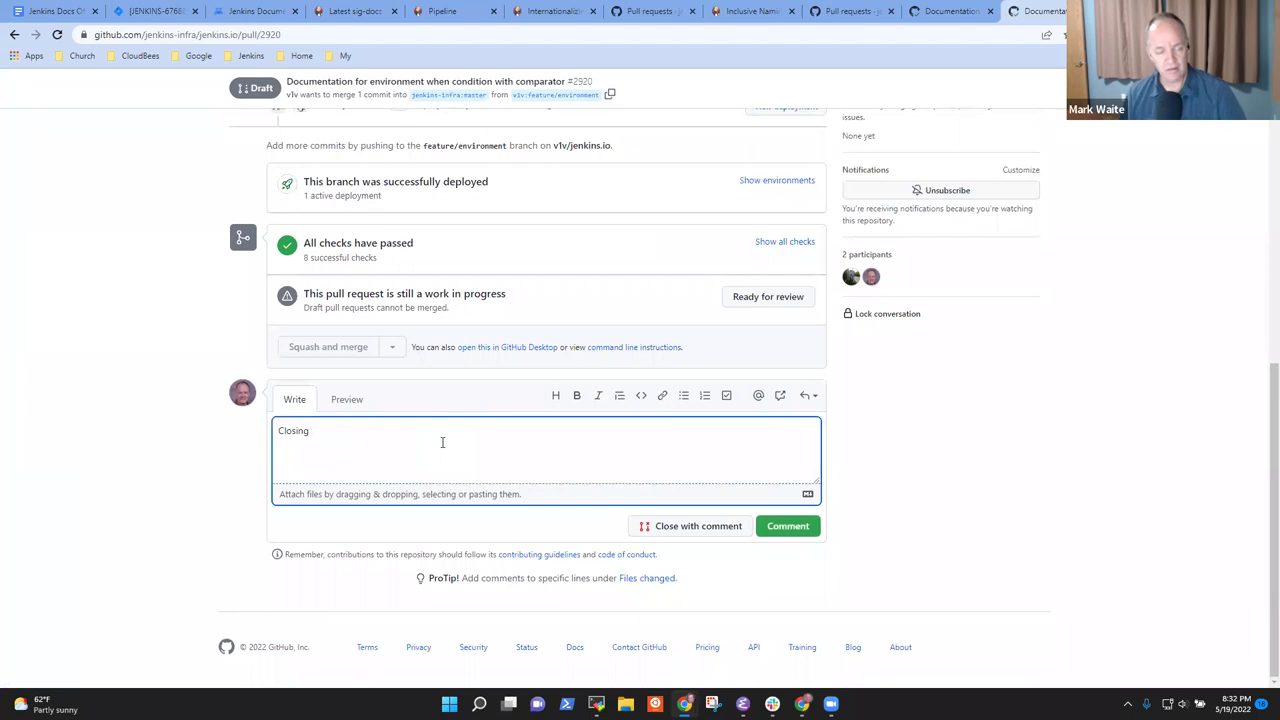
pyautogui.write(' this unthis.  Can ')
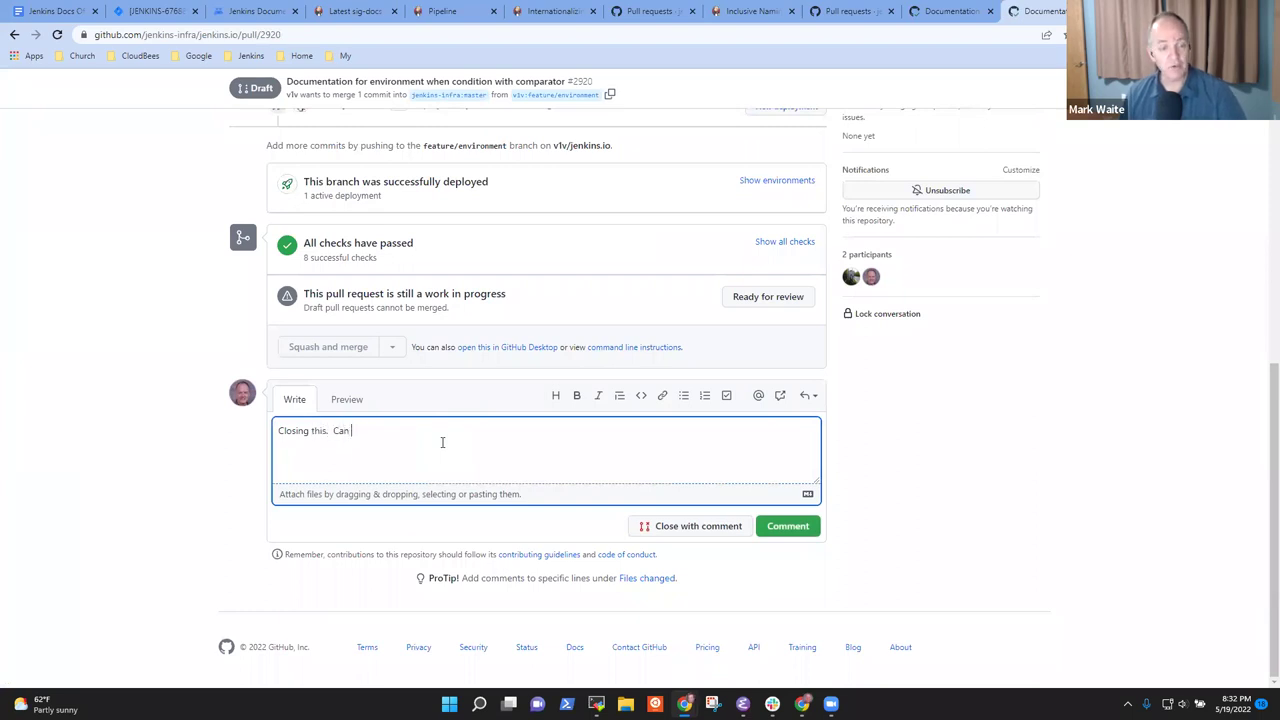
pyautogui.write('reopen when the')
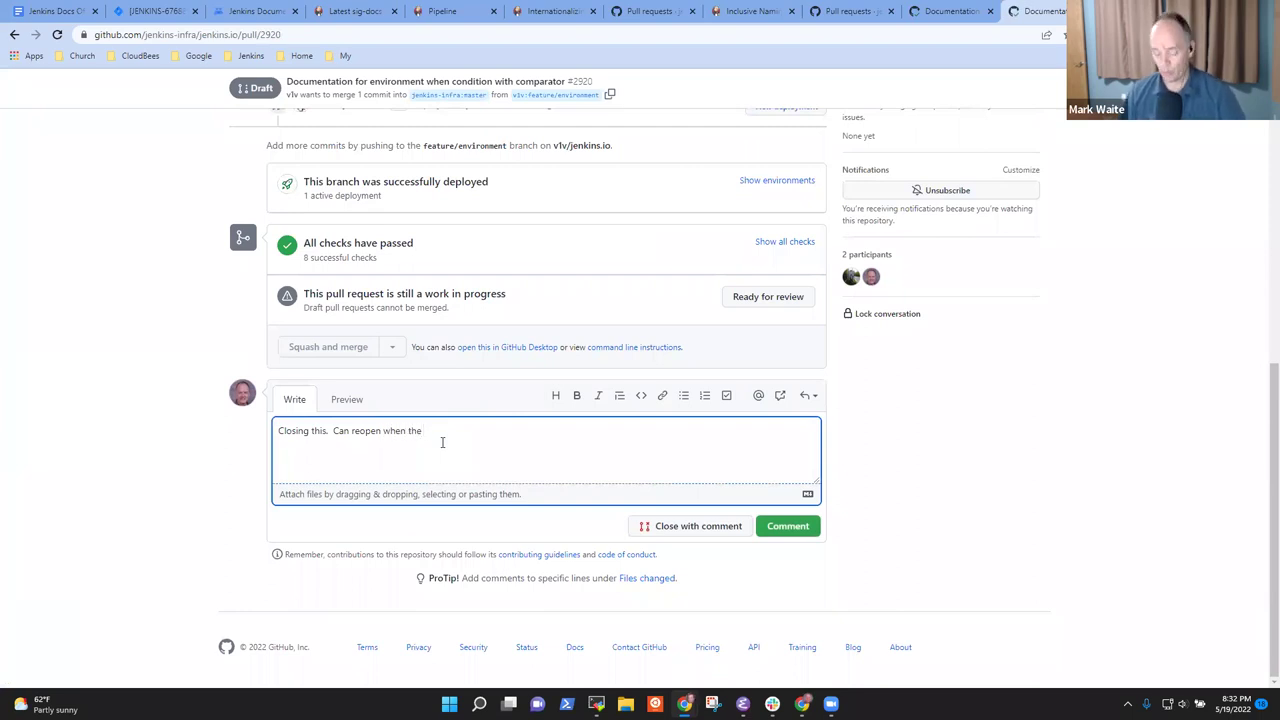
pyautogui.write('matching ')
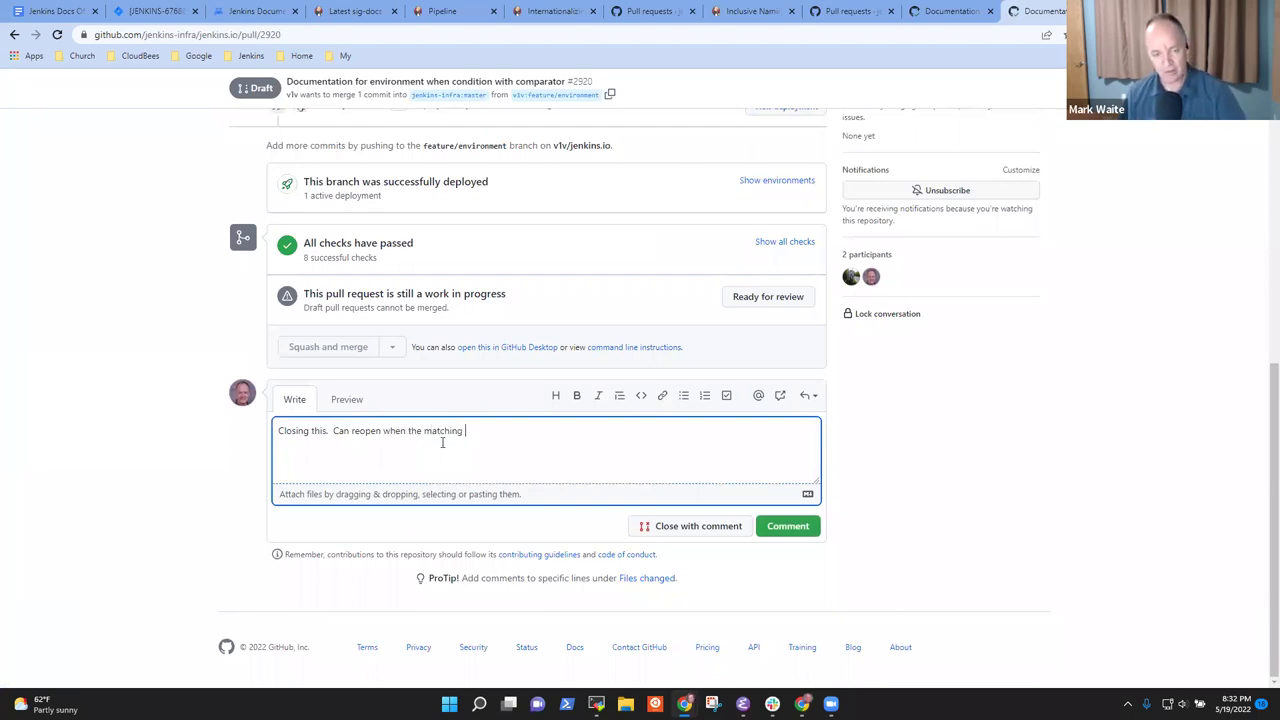
pyautogui.write('software pull request ')
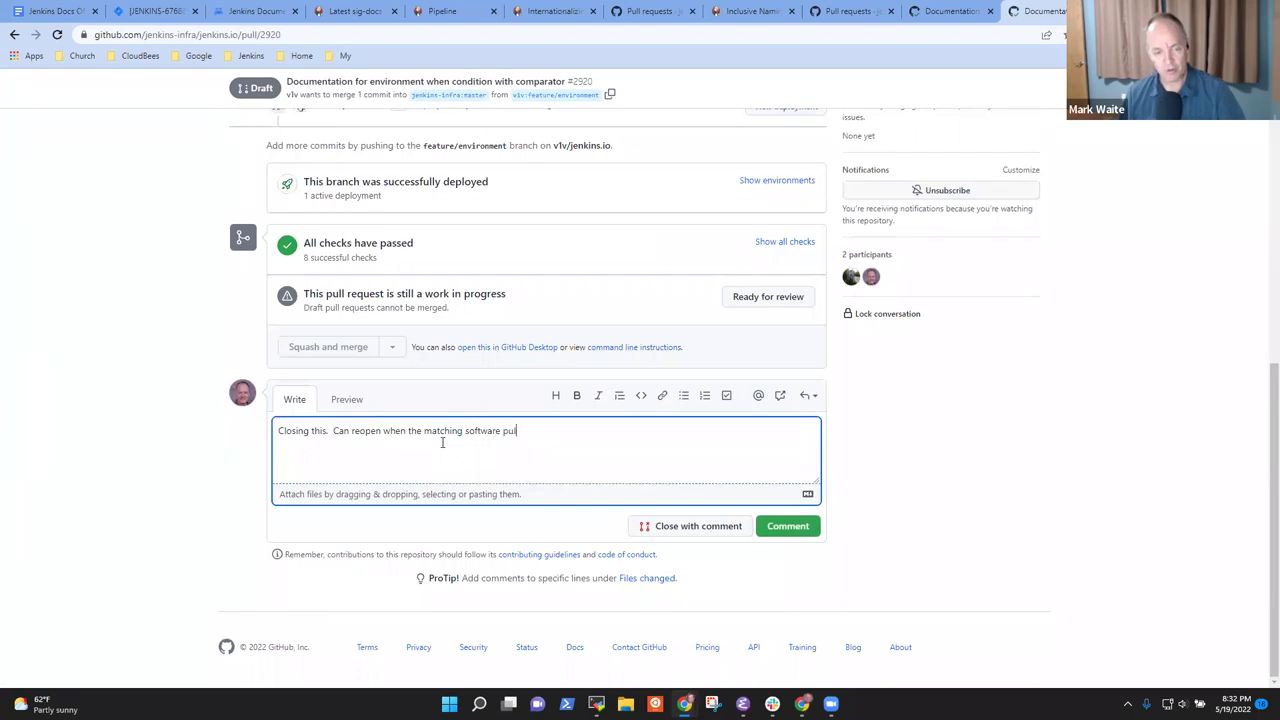
pyautogui.write('is merged.')
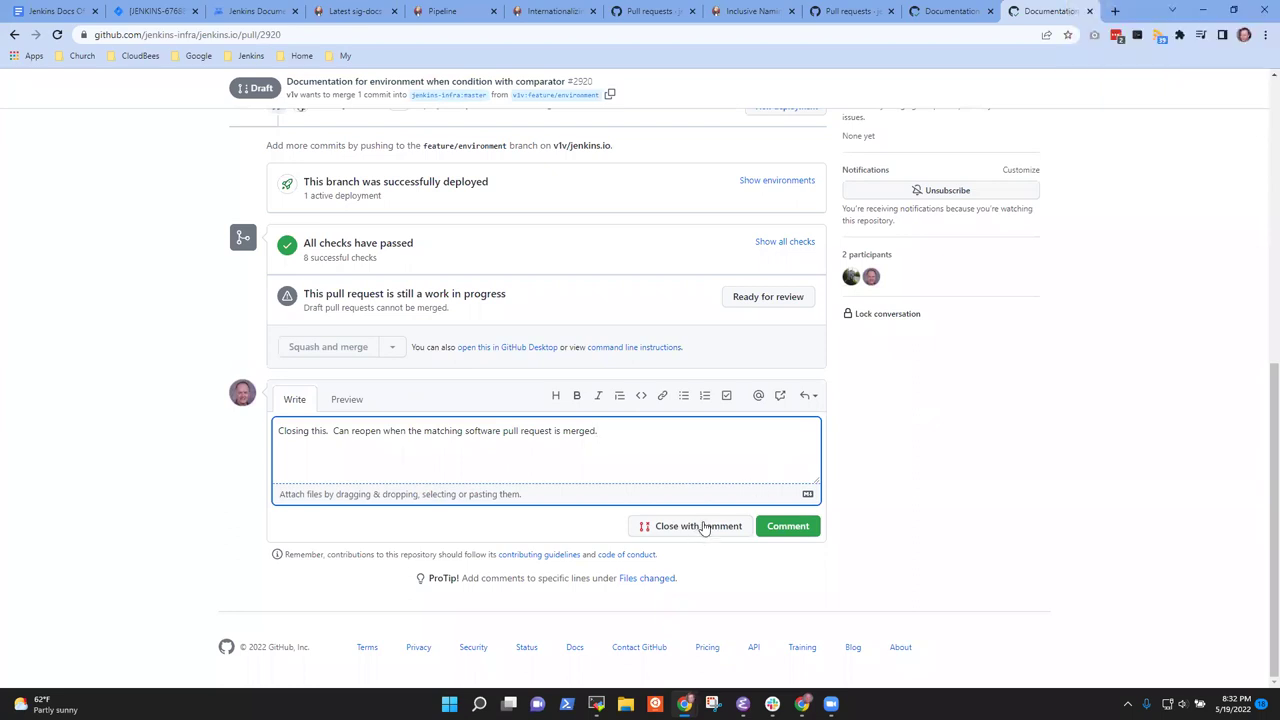
pyautogui.click(700, 526)
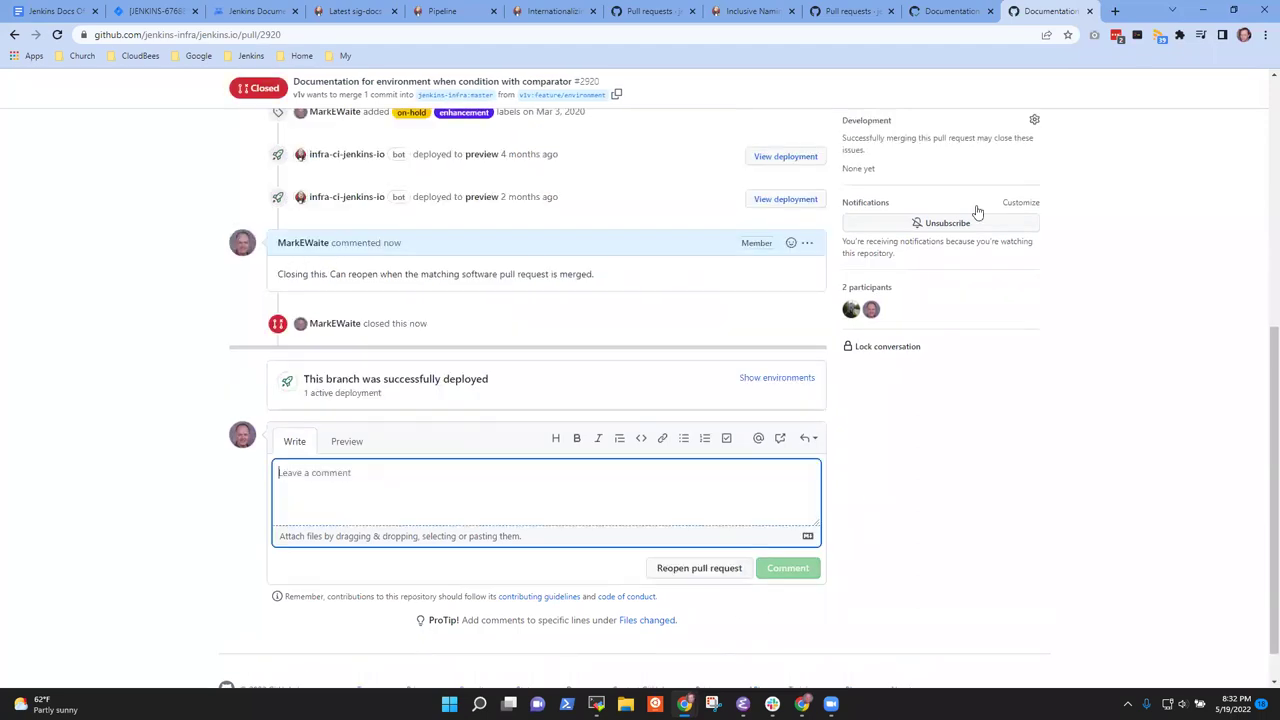
# Return to the jenkins.io pull request list and show page 2
pyautogui.scroll(5, 837, 380)
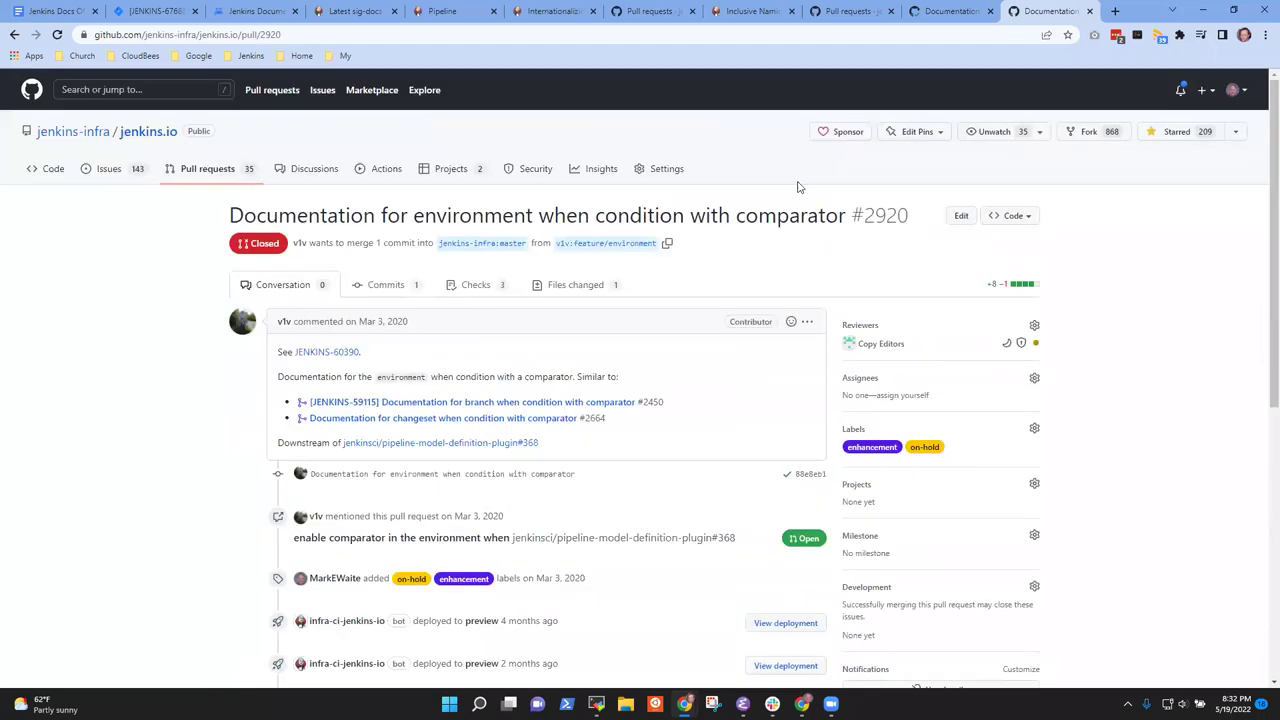
pyautogui.click(209, 171)
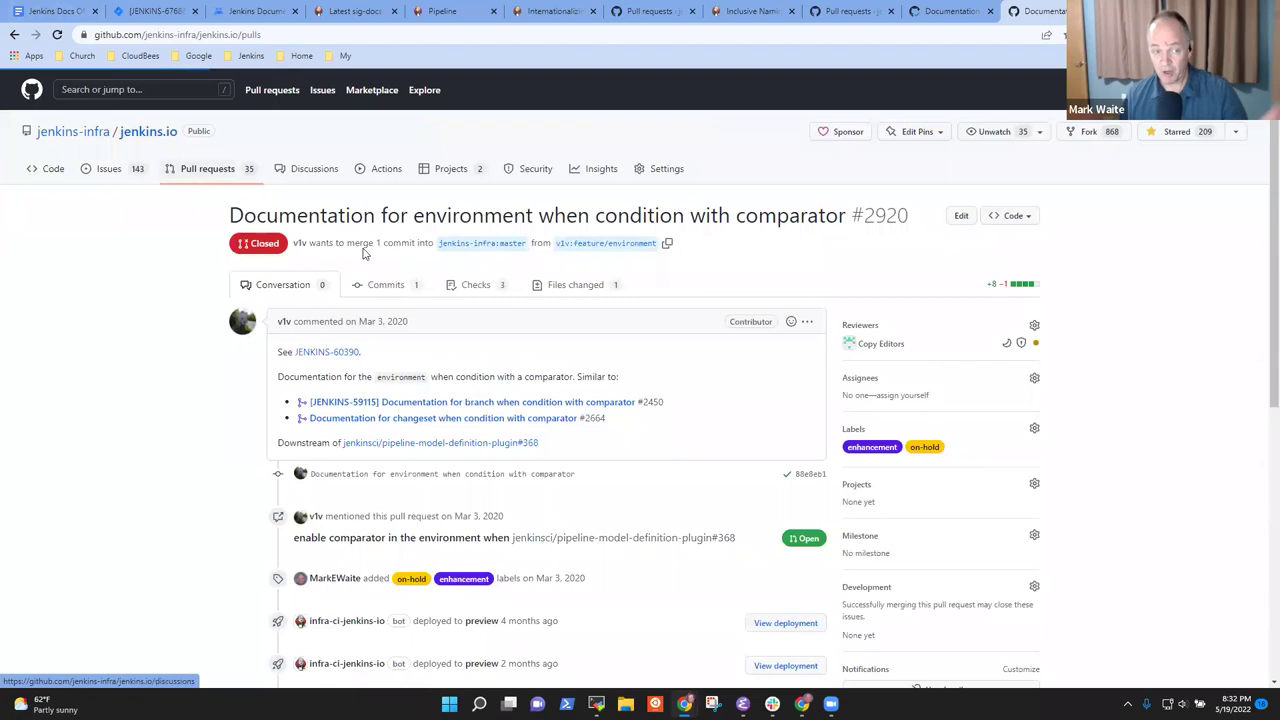
pyautogui.scroll(-2, 671, 540)
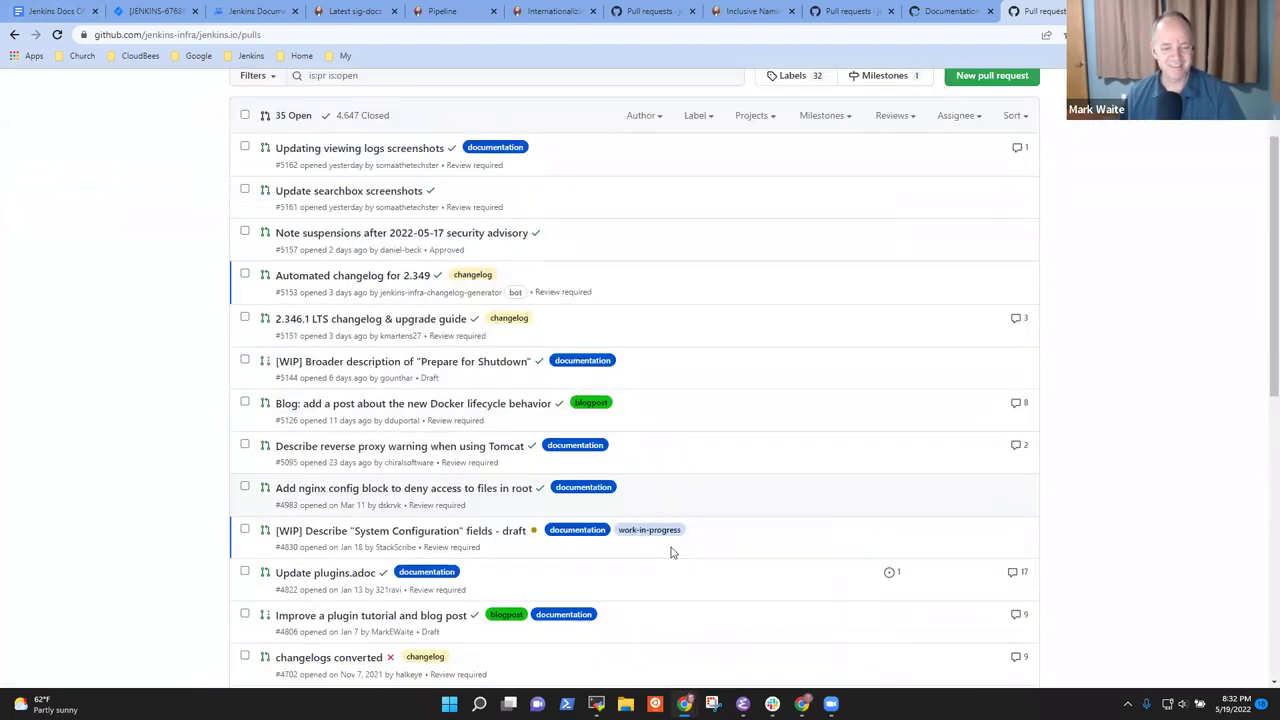
pyautogui.scroll(-7, 671, 552)
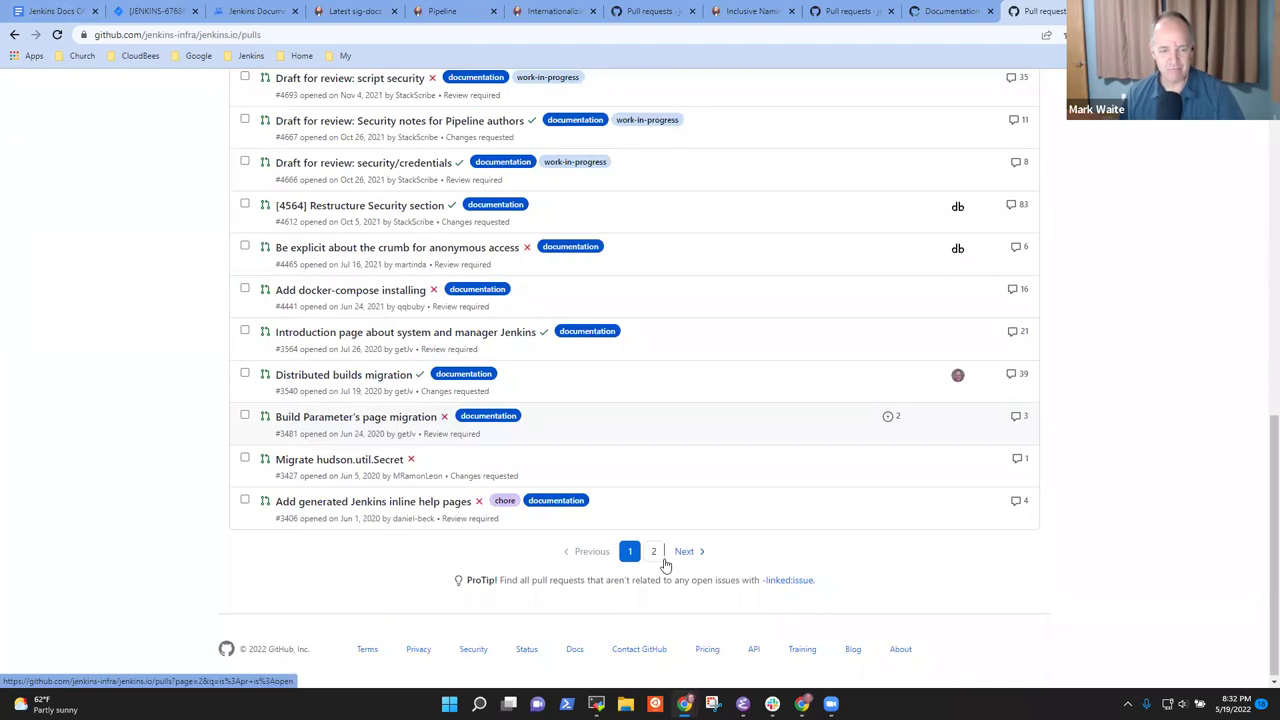
pyautogui.click(661, 558)
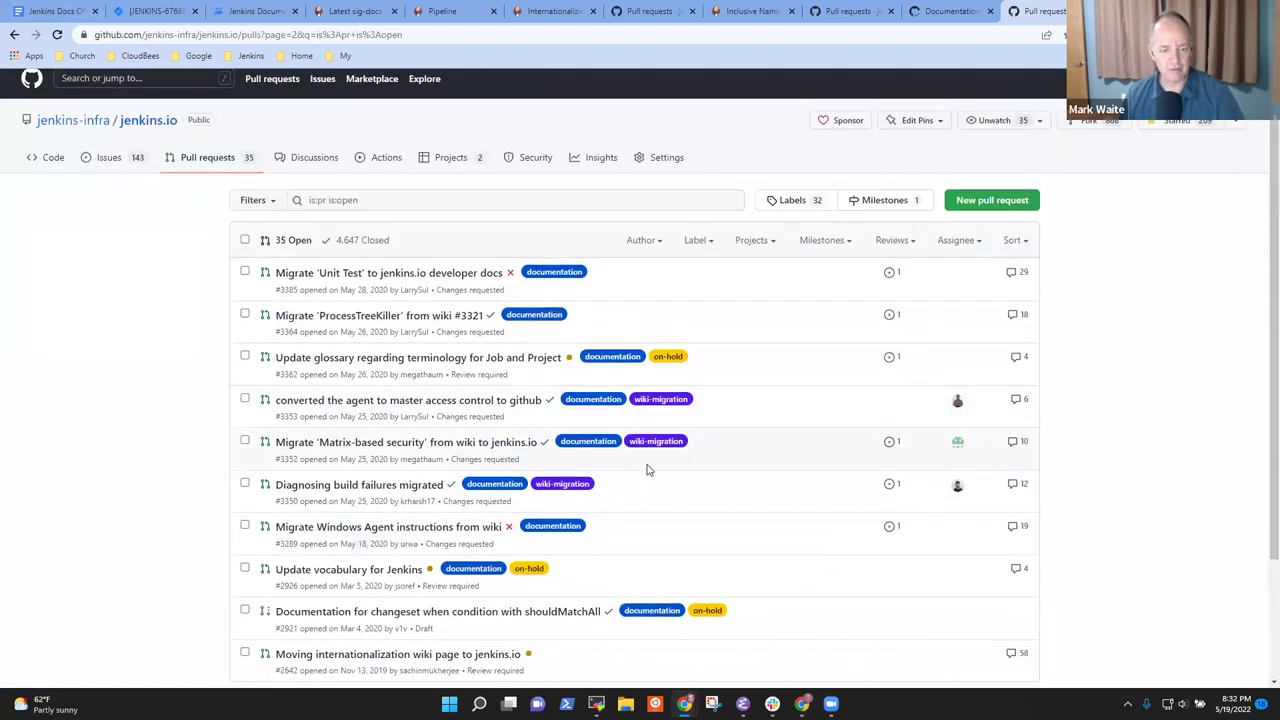
pyautogui.scroll(-2, 647, 469)
# Open #2921 and its plugin pull request #367 in new tabs, then return to #2921
pyautogui.moveTo(540, 460)
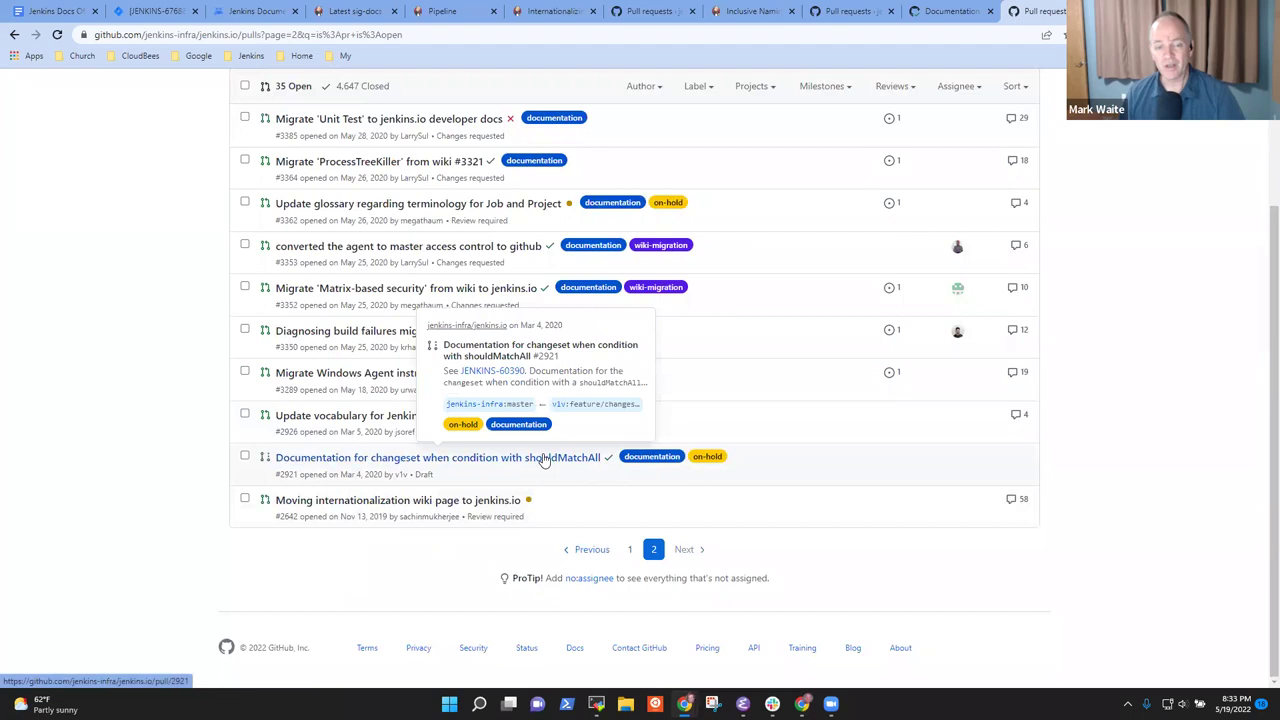
pyautogui.rightClick(543, 459)
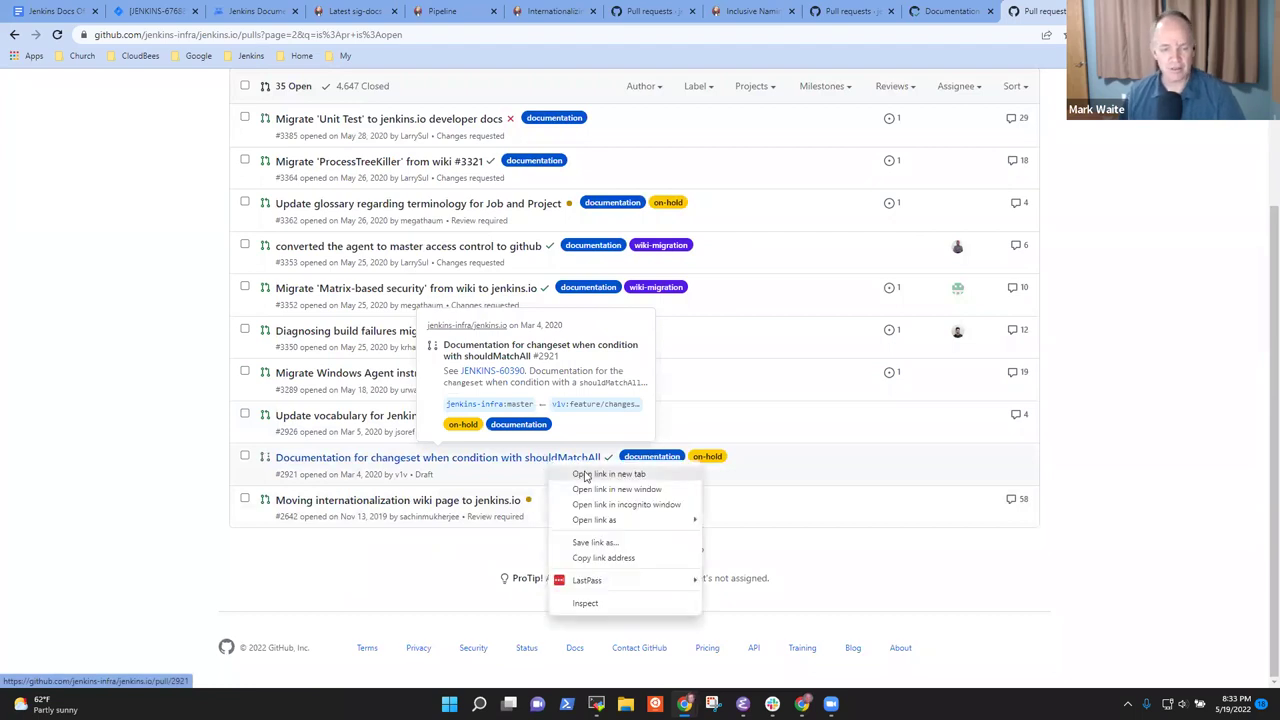
pyautogui.click(585, 474)
pyautogui.hotkey('ctrl', 'Tab')
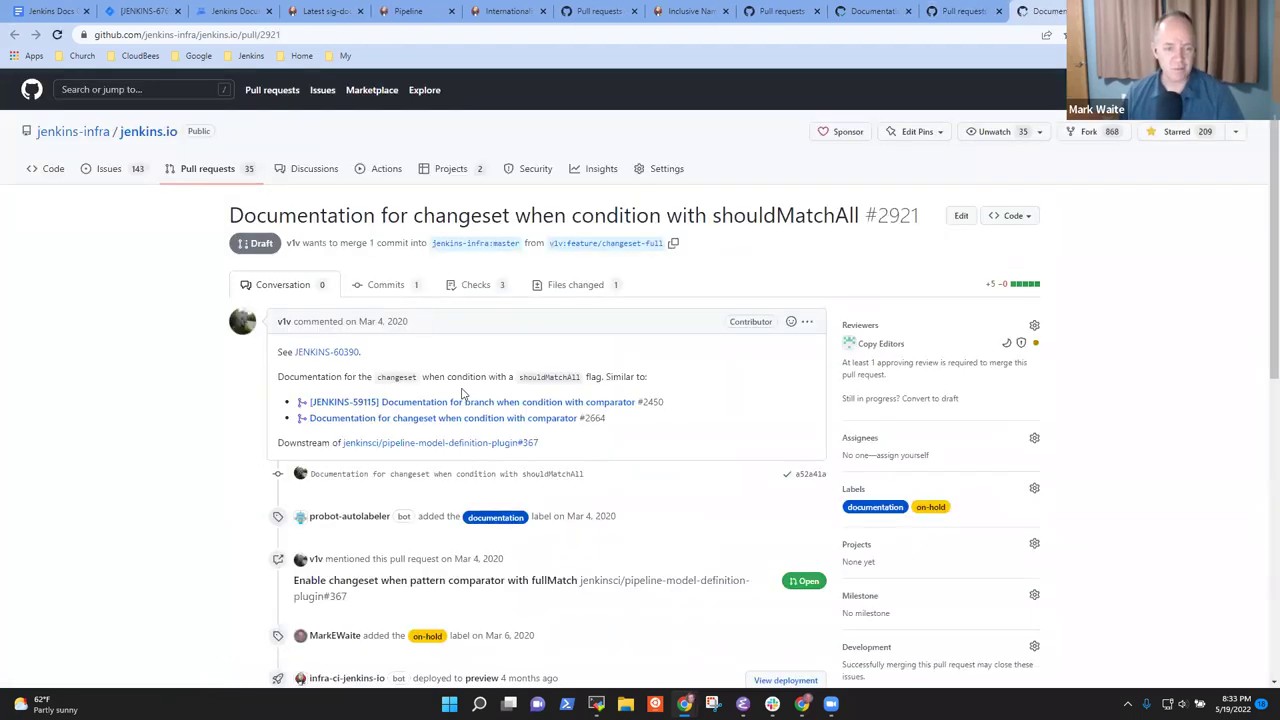
pyautogui.rightClick(451, 446)
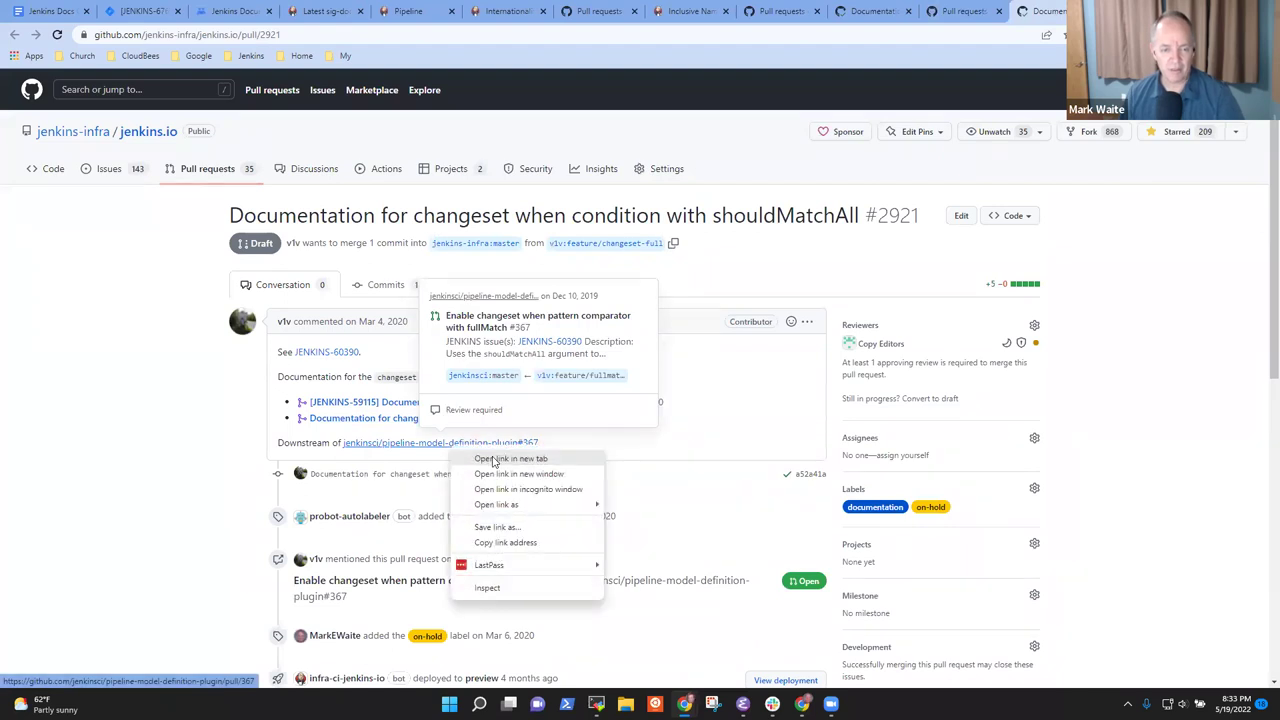
pyautogui.click(492, 459)
pyautogui.hotkey('ctrl', 'Tab')
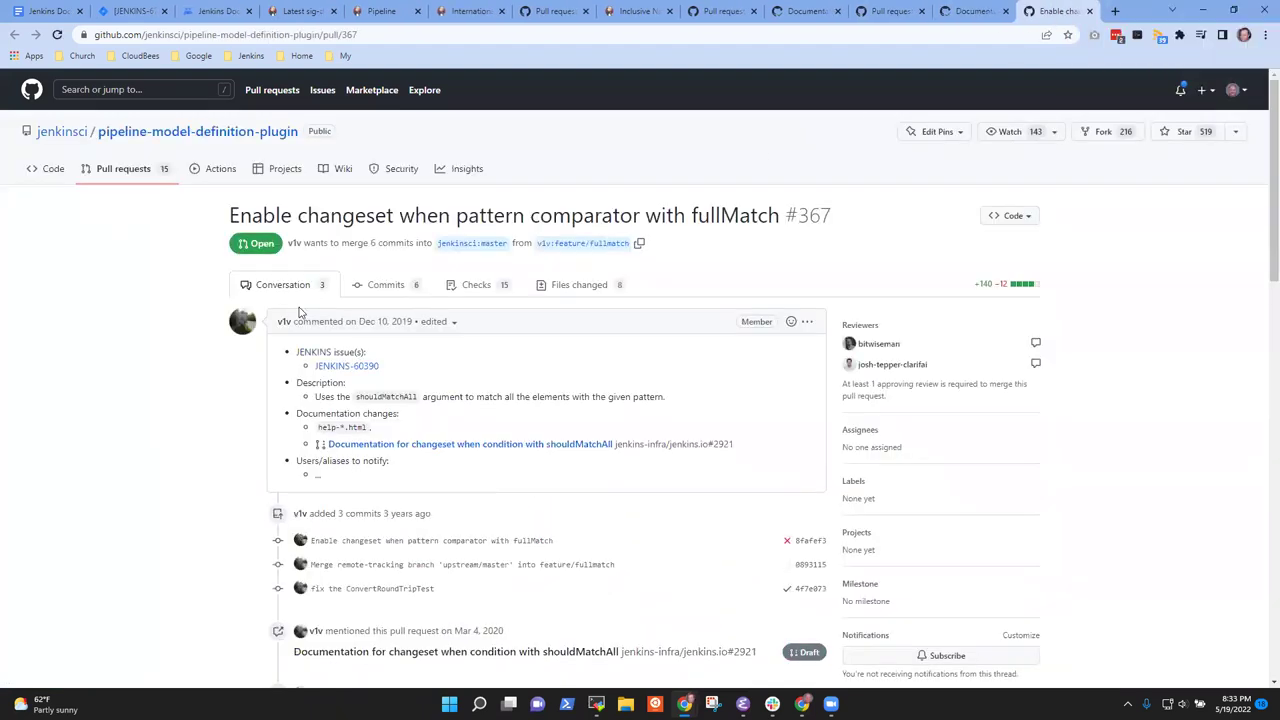
pyautogui.hotkey('ctrl', 'shift', 'Tab')
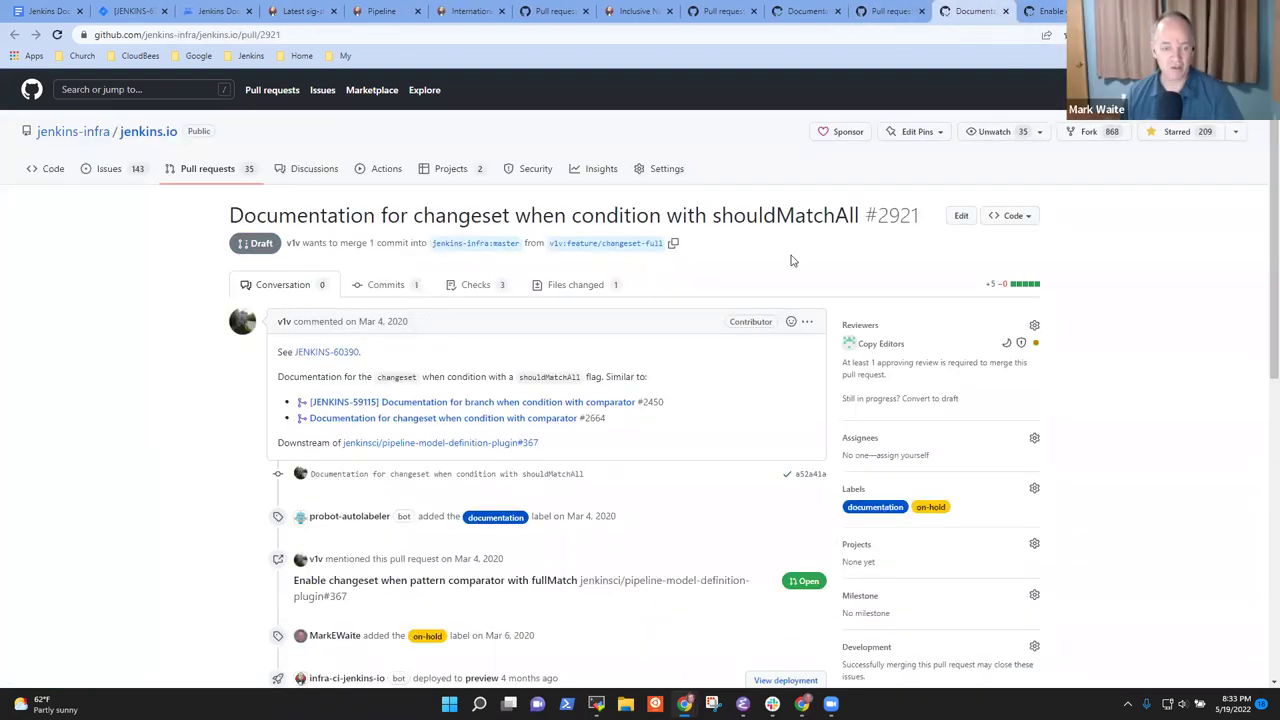
pyautogui.scroll(-6, 666, 297)
# Close #2921 commenting 'Closing for now. Reopen once the matching software change is implemented.'
pyautogui.click(445, 484)
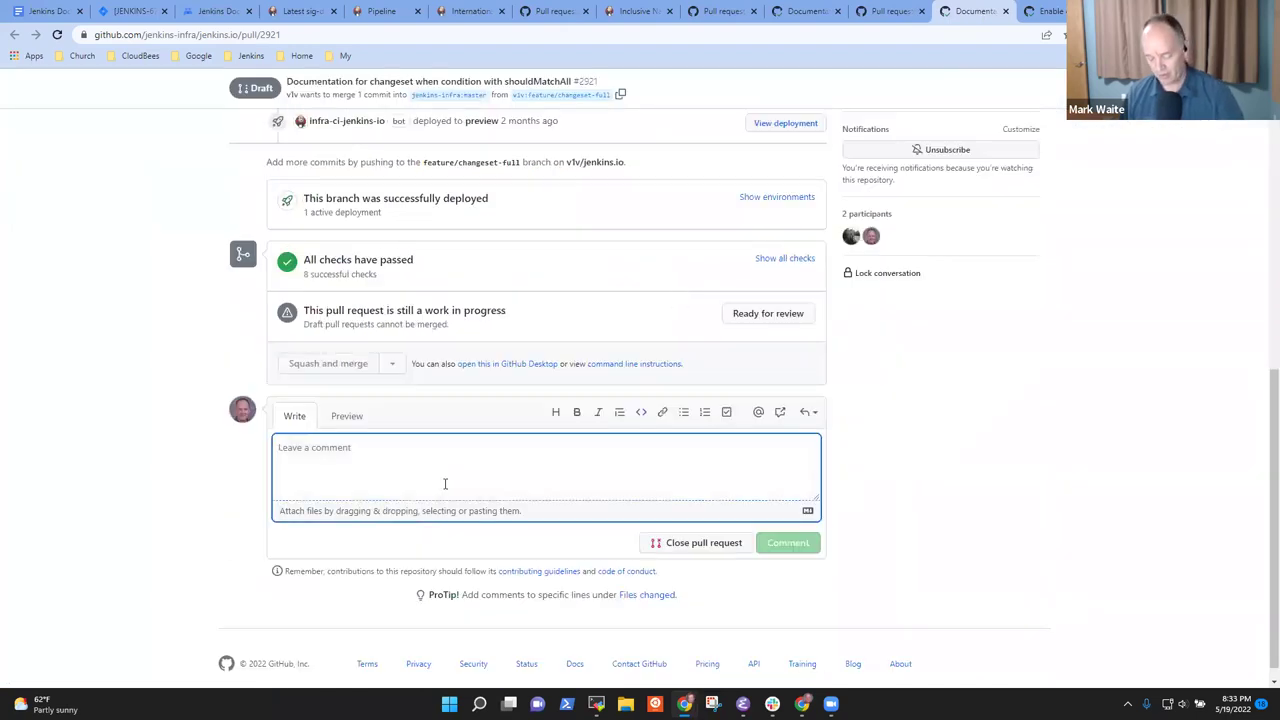
pyautogui.write('Closion')
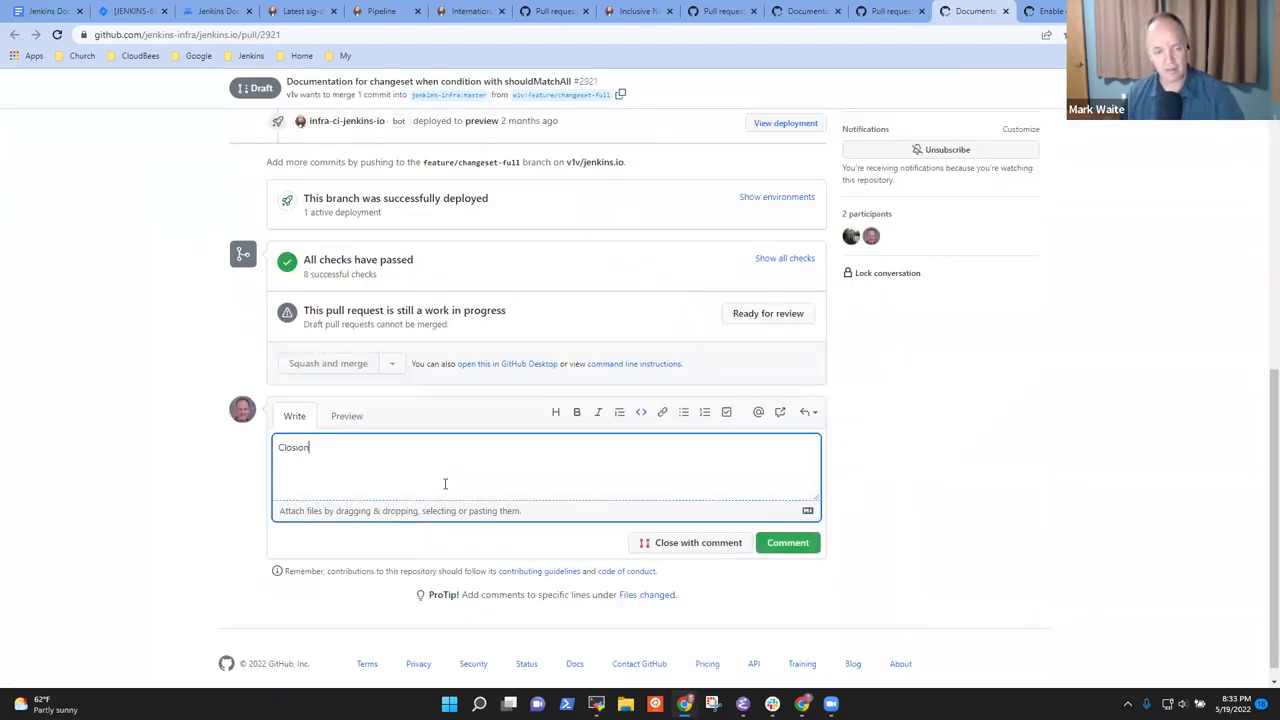
pyautogui.write('g for now.  Onc')
pyautogui.press('BackSpace')
pyautogui.press('BackSpace')
pyautogui.press('BackSpace')
pyautogui.write('Reo')
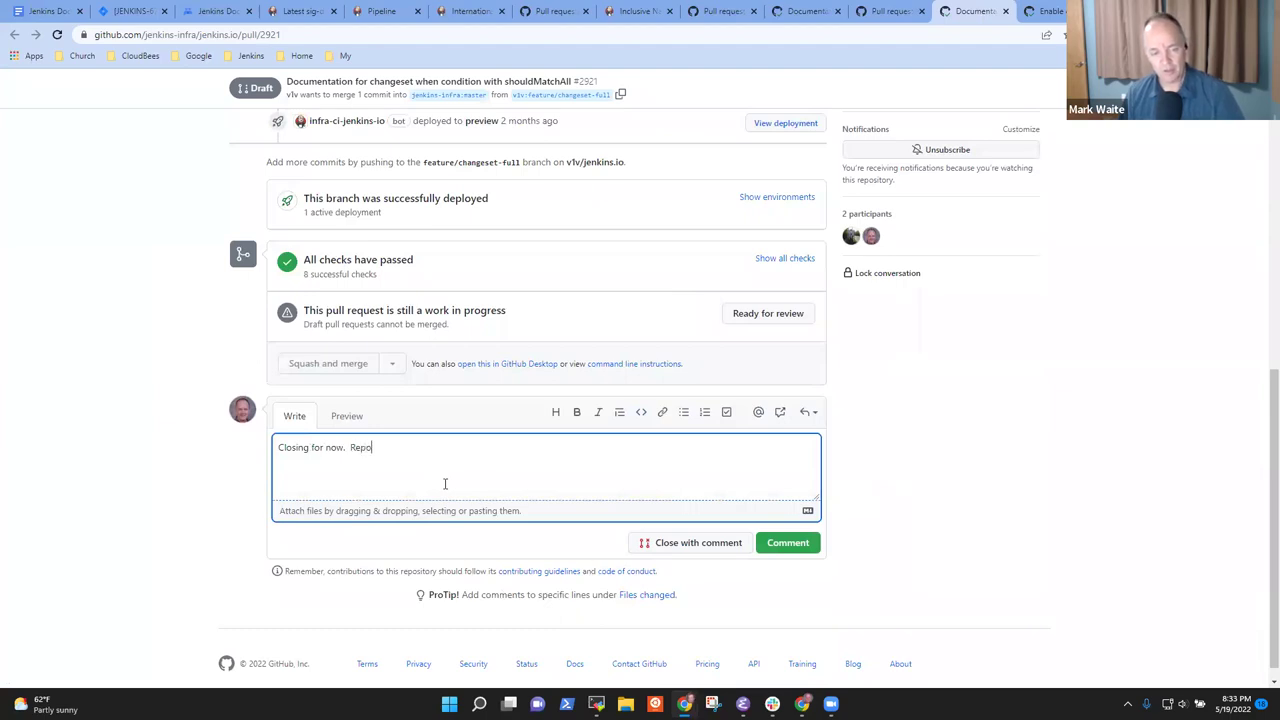
pyautogui.press('BackSpace')
pyautogui.write('open w')
pyautogui.press('BackSpace')
pyautogui.write('once the matching software change is implemented.')
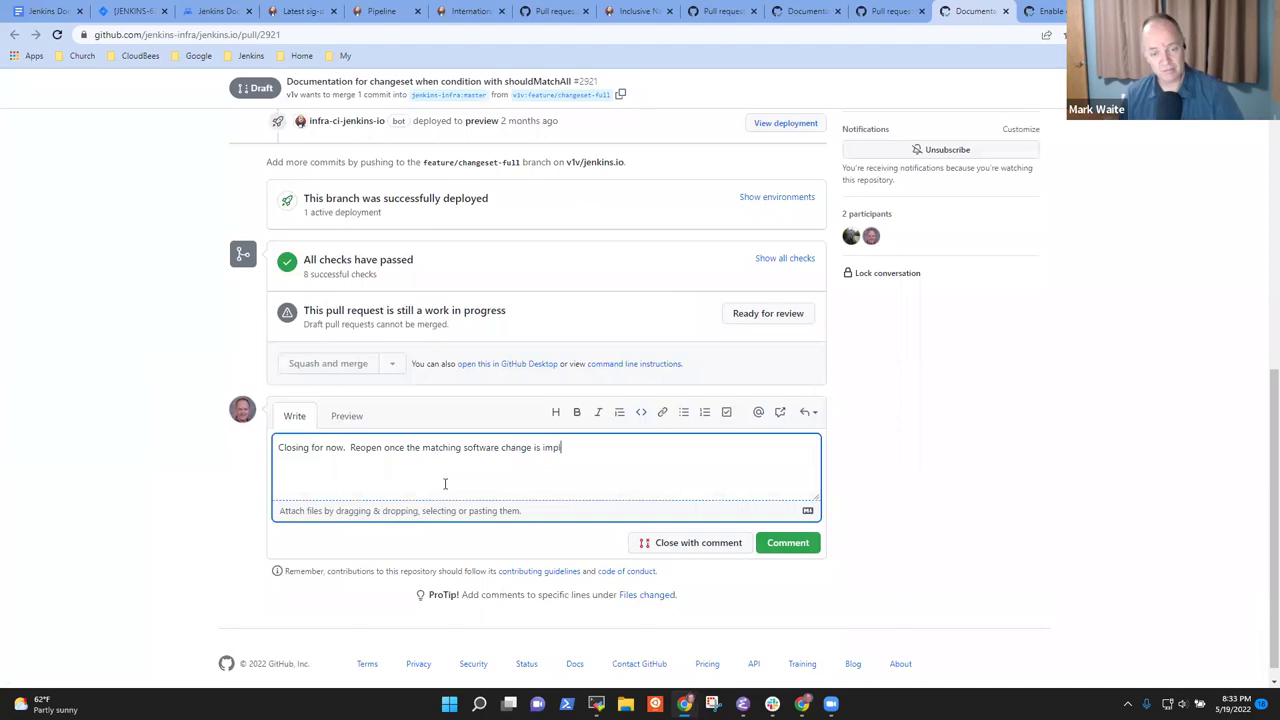
pyautogui.click(700, 543)
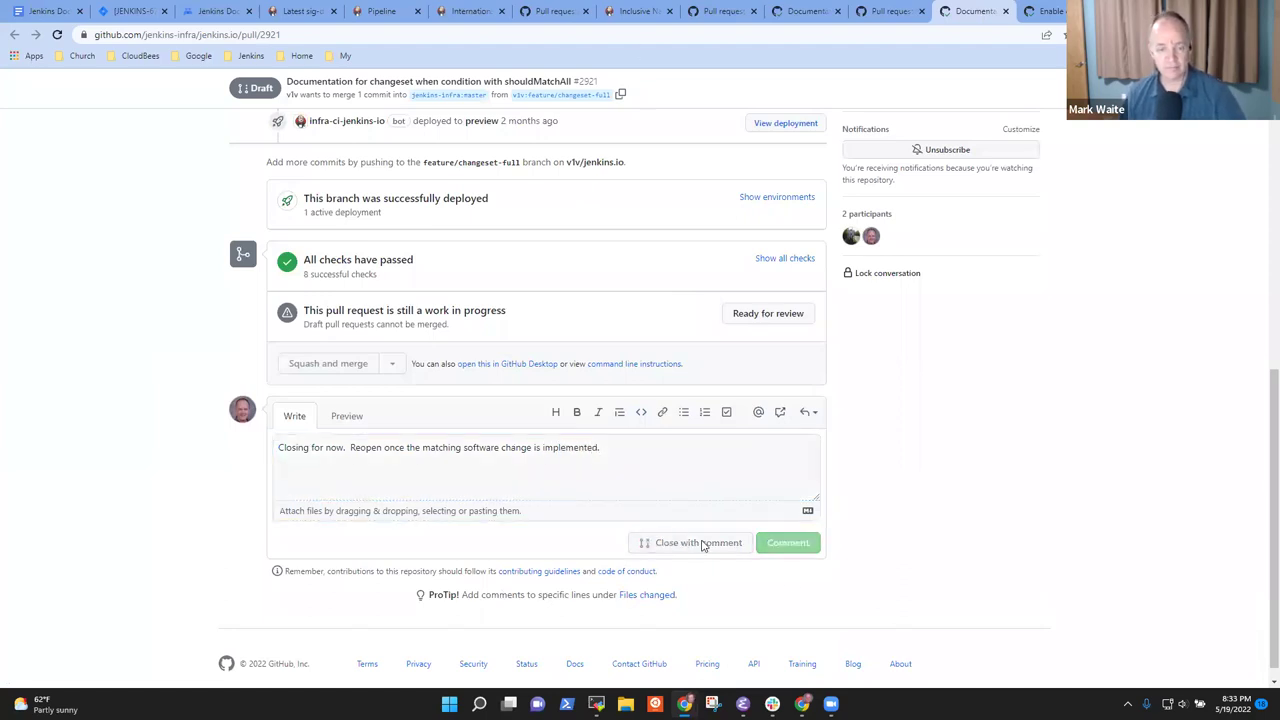
# Reload plugin pull request #367 to refresh its linked status, then return to #2921
pyautogui.click(1045, 11)
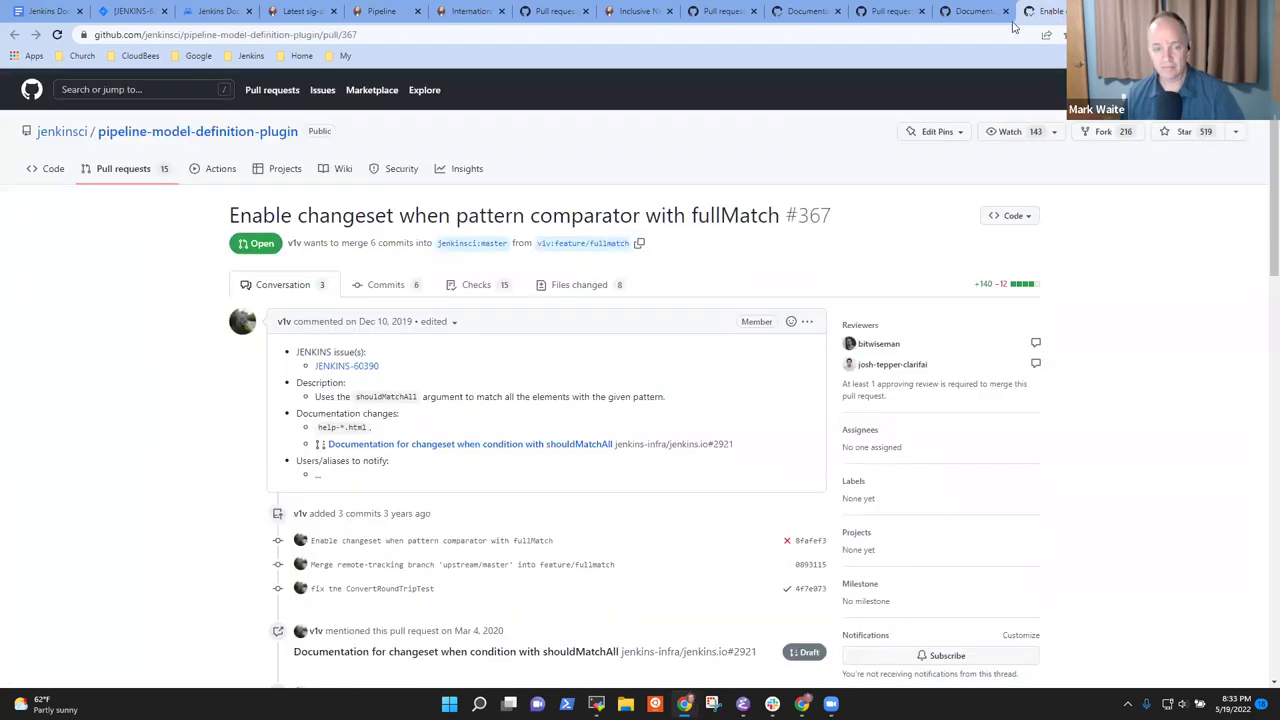
pyautogui.click(57, 34)
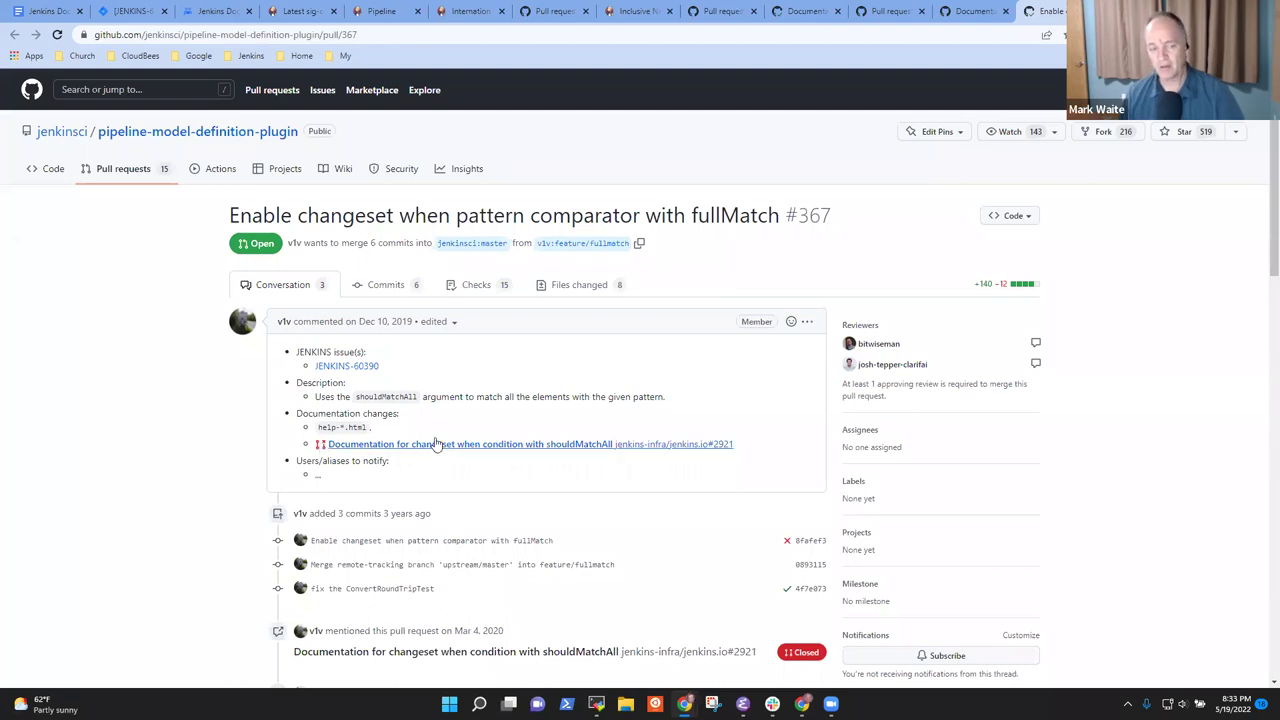
pyautogui.click(960, 12)
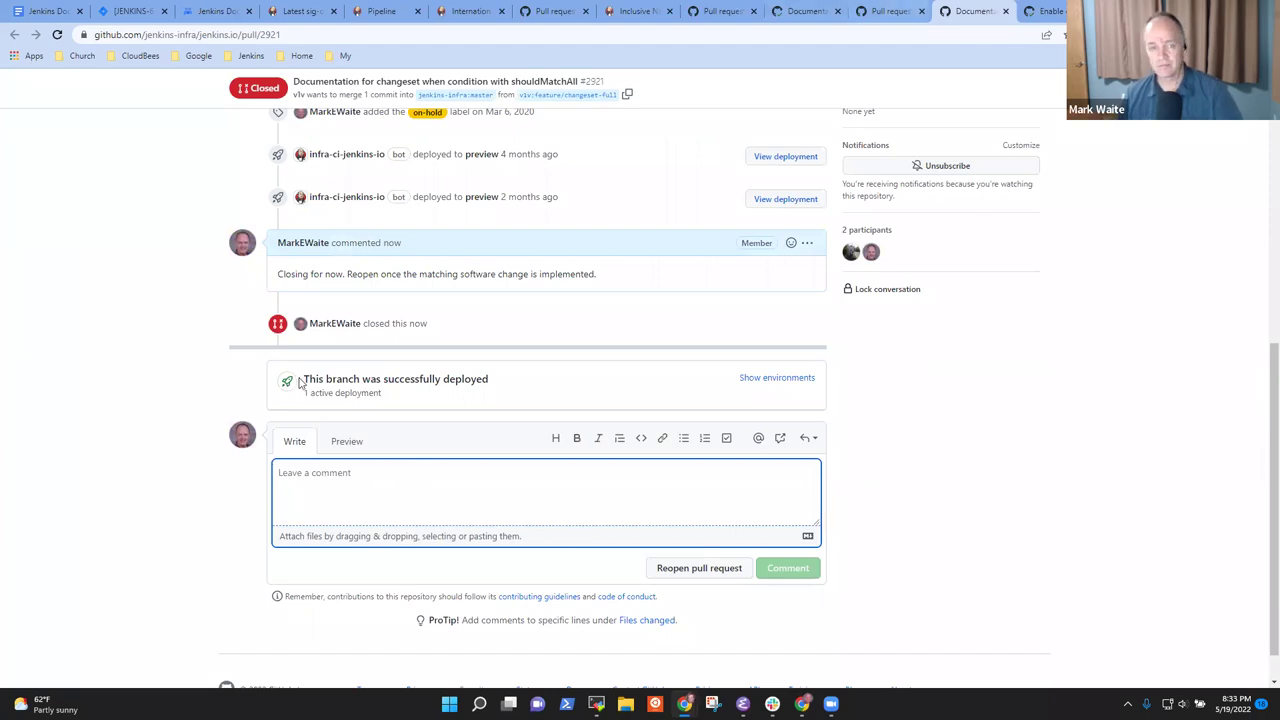
pyautogui.scroll(4, 532, 400)
pyautogui.scroll(2, 532, 400)
pyautogui.click(222, 168)
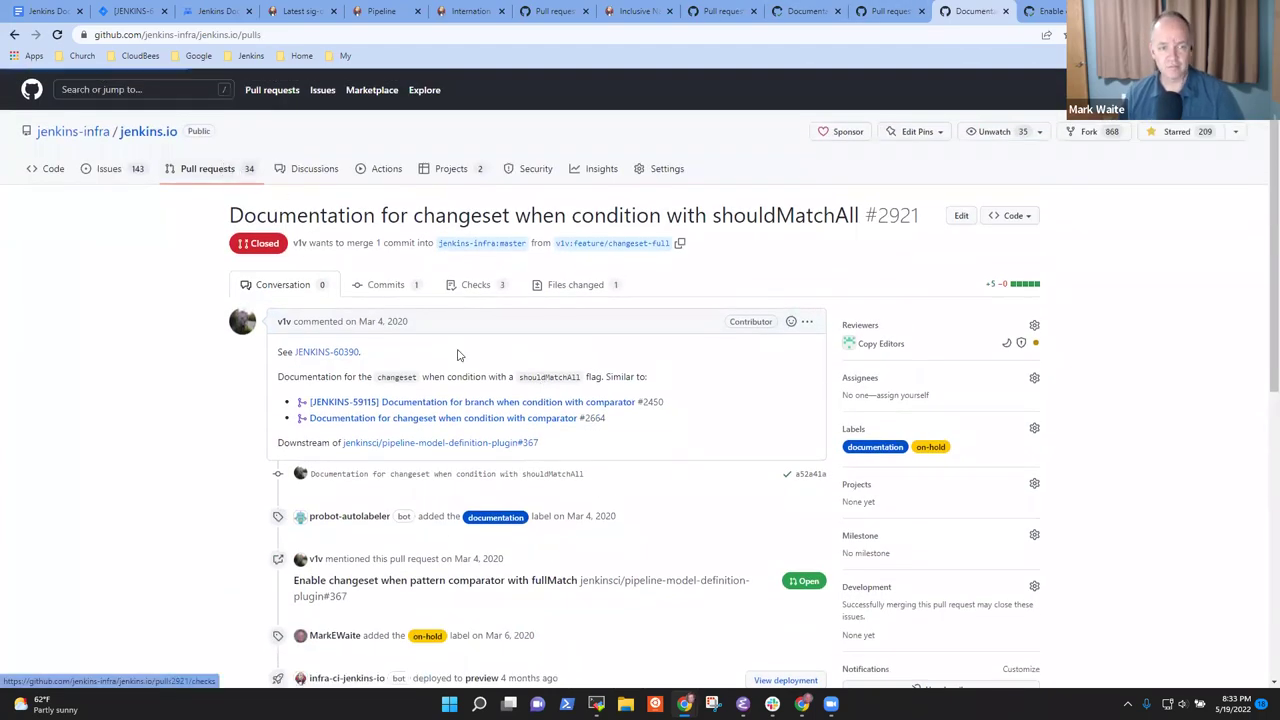
# Show page 2 of open pull requests and note the Windows Agent PR's Changes requested status
pyautogui.scroll(-10, 663, 440)
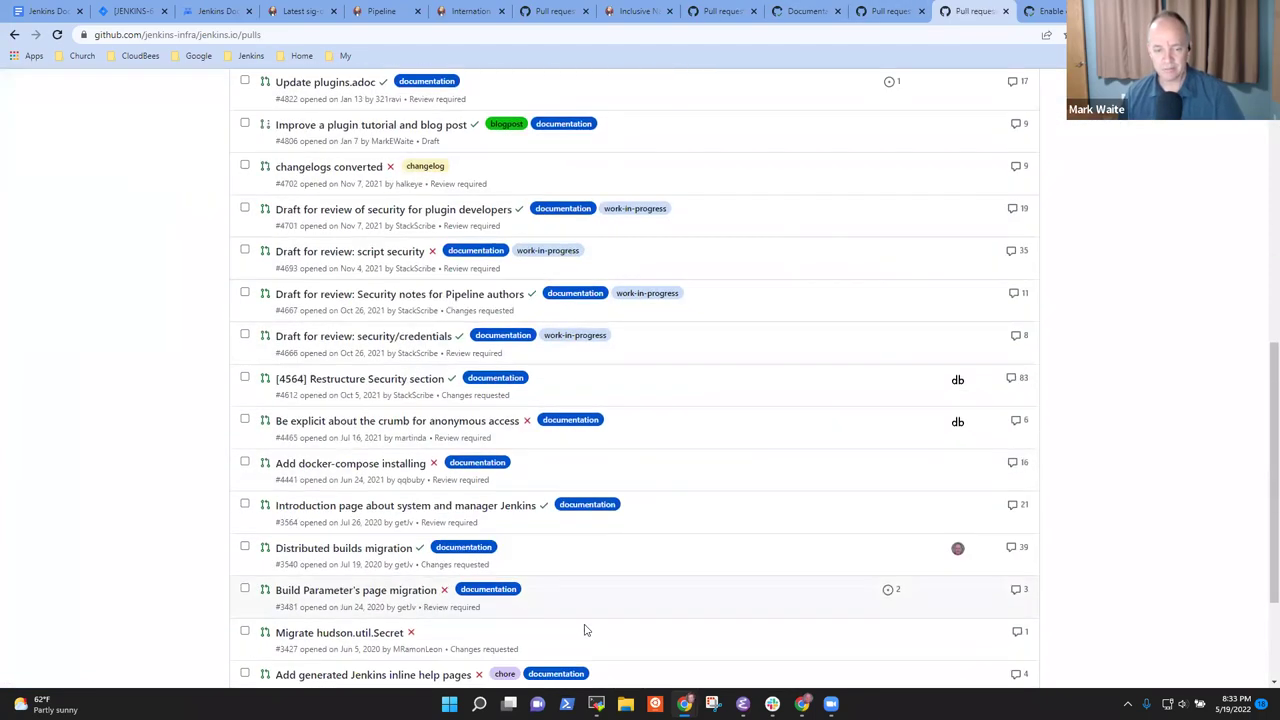
pyautogui.click(654, 551)
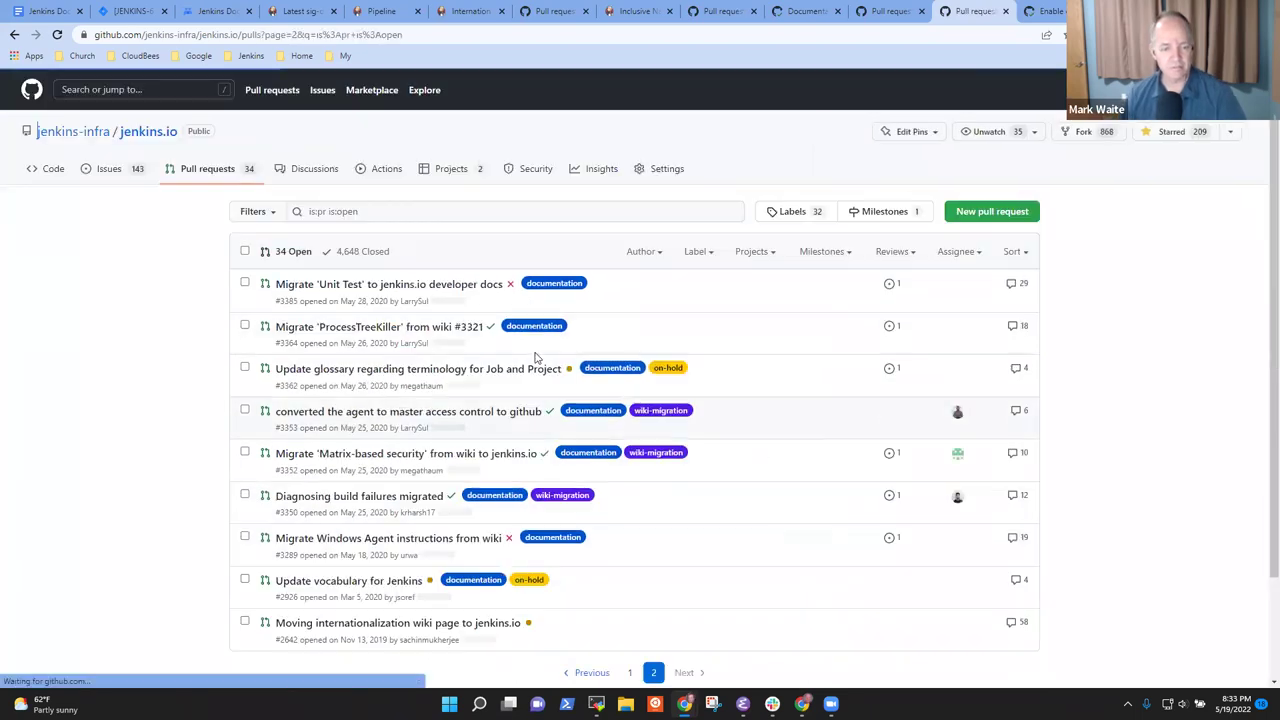
pyautogui.scroll(-2, 600, 385)
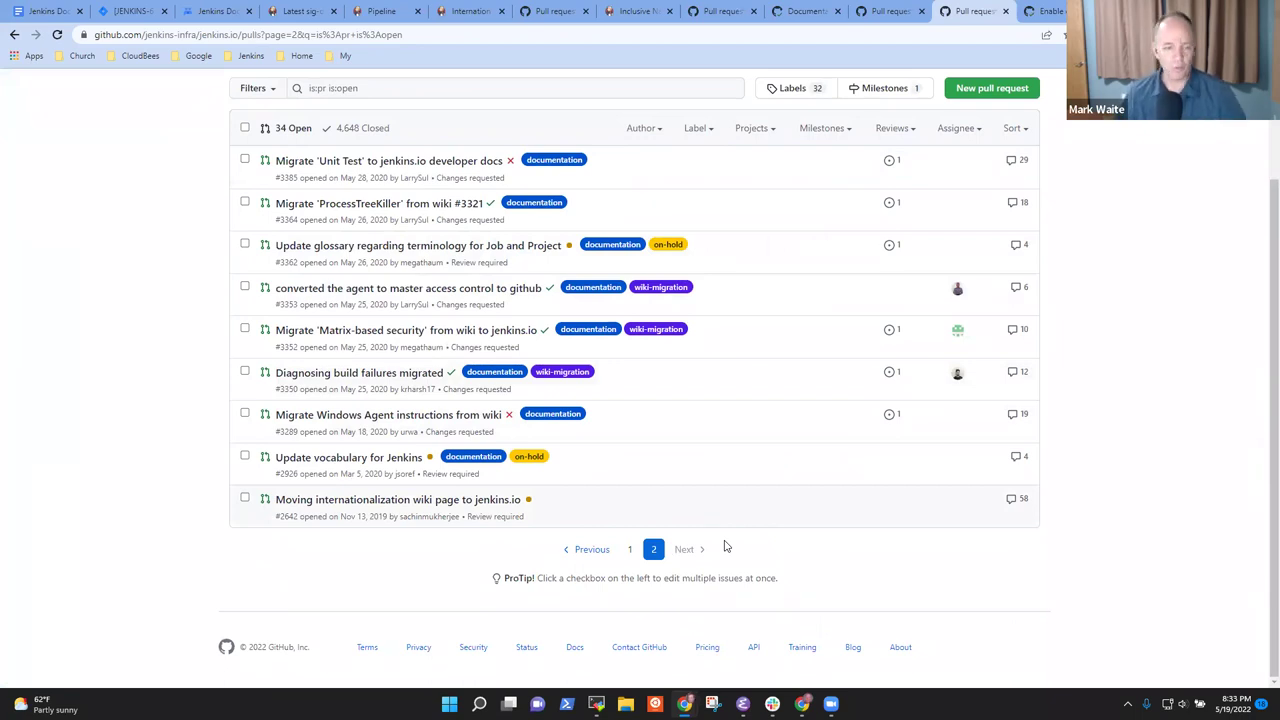
pyautogui.moveTo(497, 432); pyautogui.dragTo(426, 432)
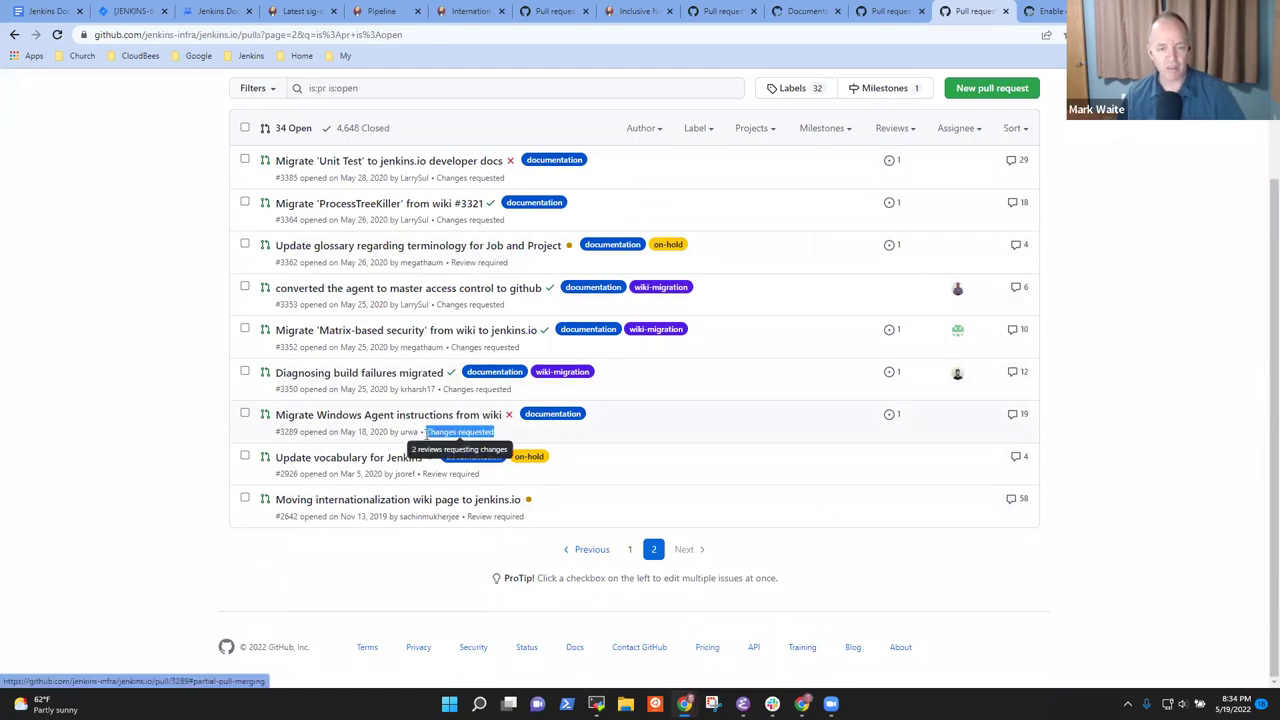
pyautogui.click(521, 387)
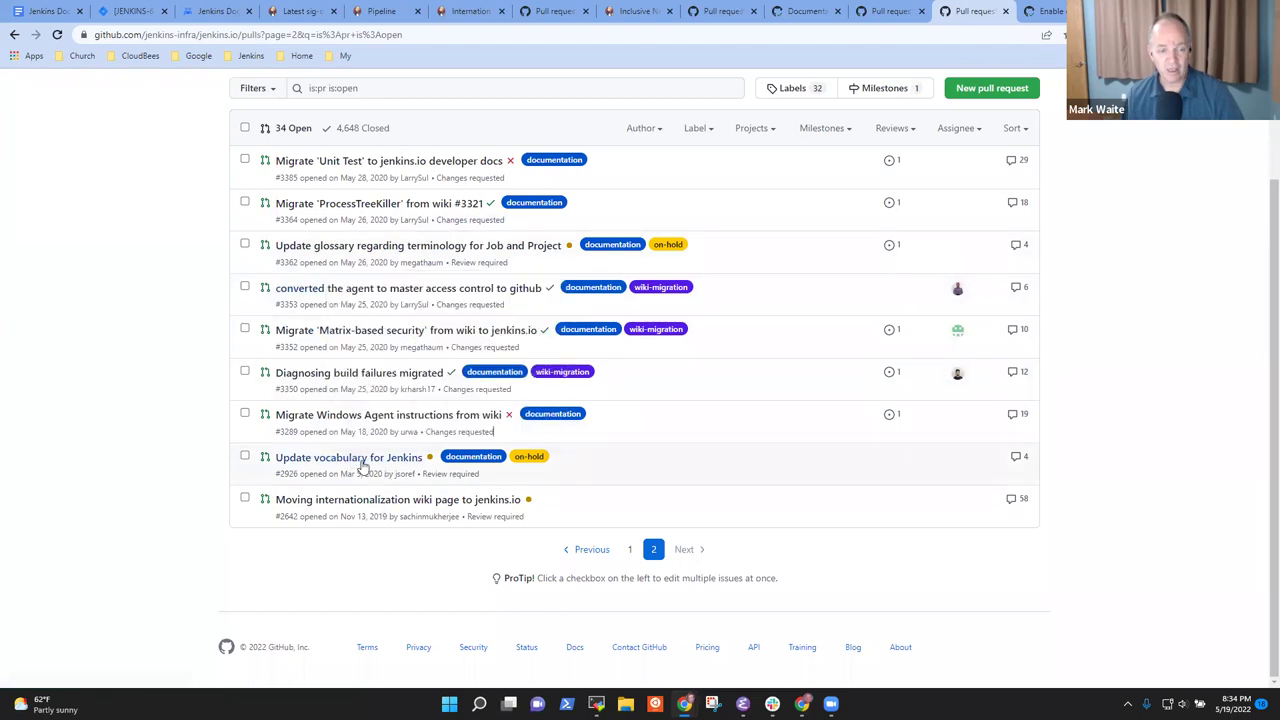
pyautogui.moveTo(363, 466)
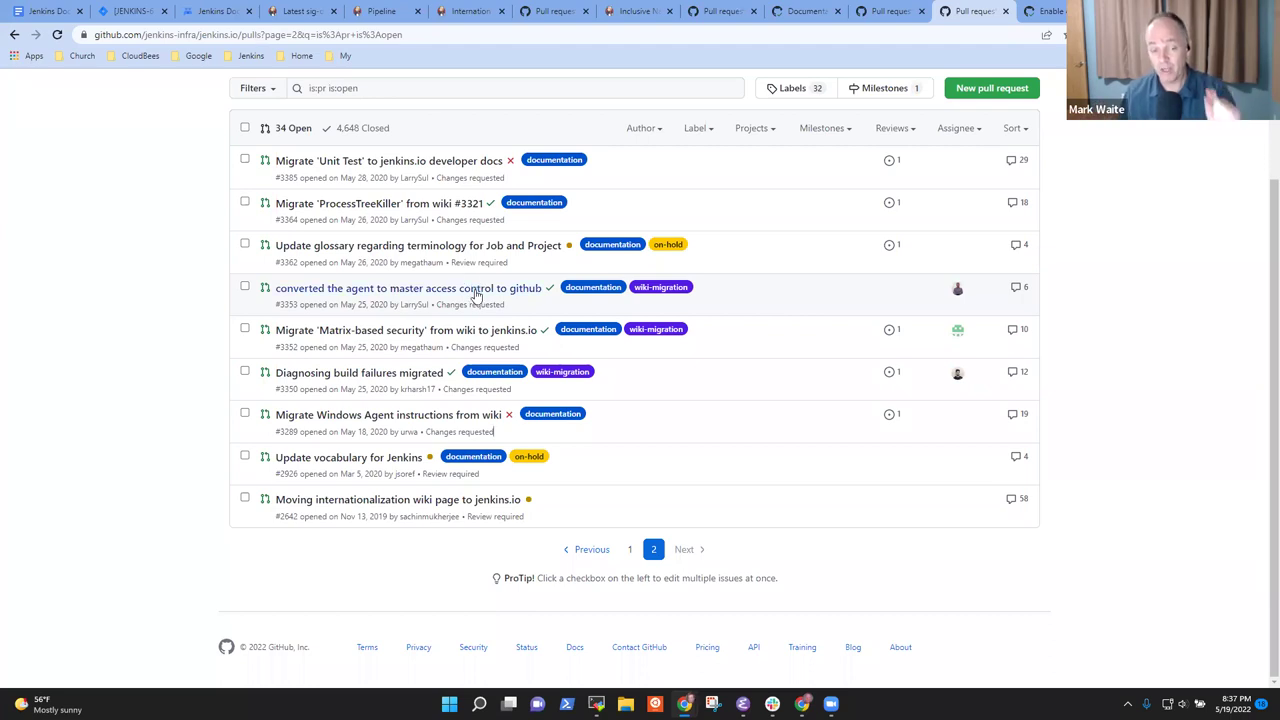
pyautogui.moveTo(476, 296)
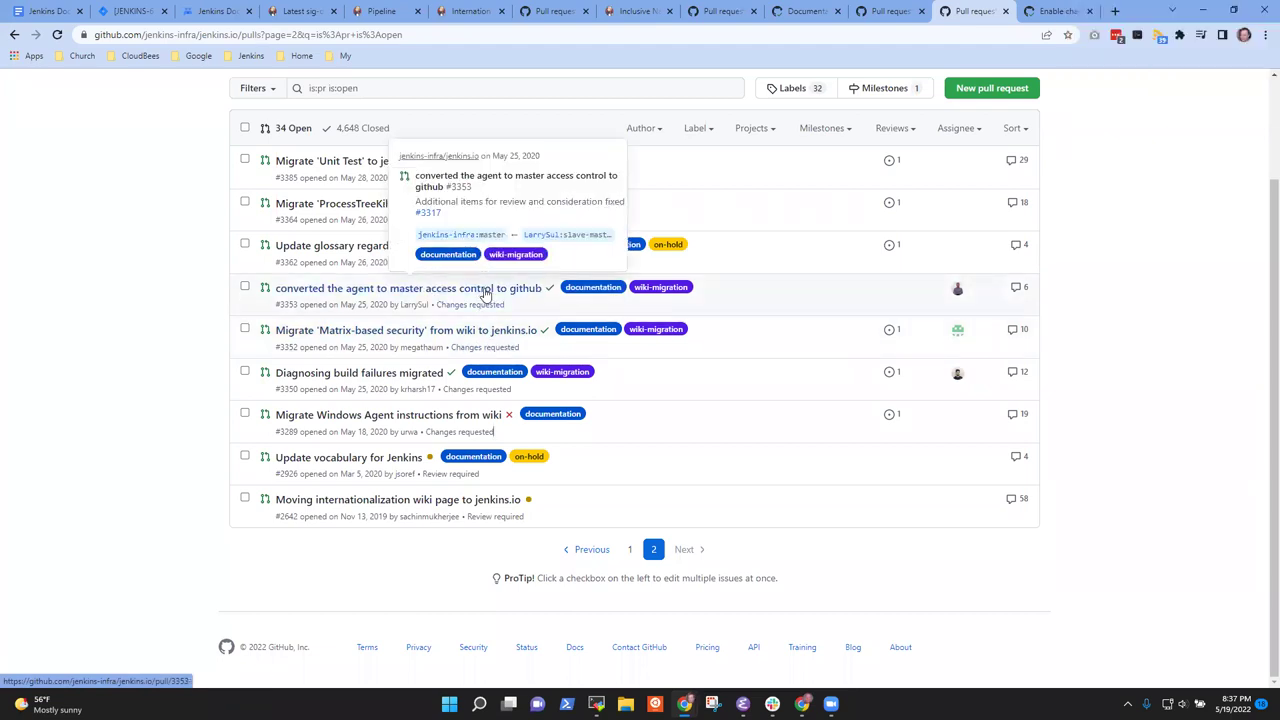
# Open pull request #3353 on agent to master access control and read its conversation
pyautogui.click(485, 293)
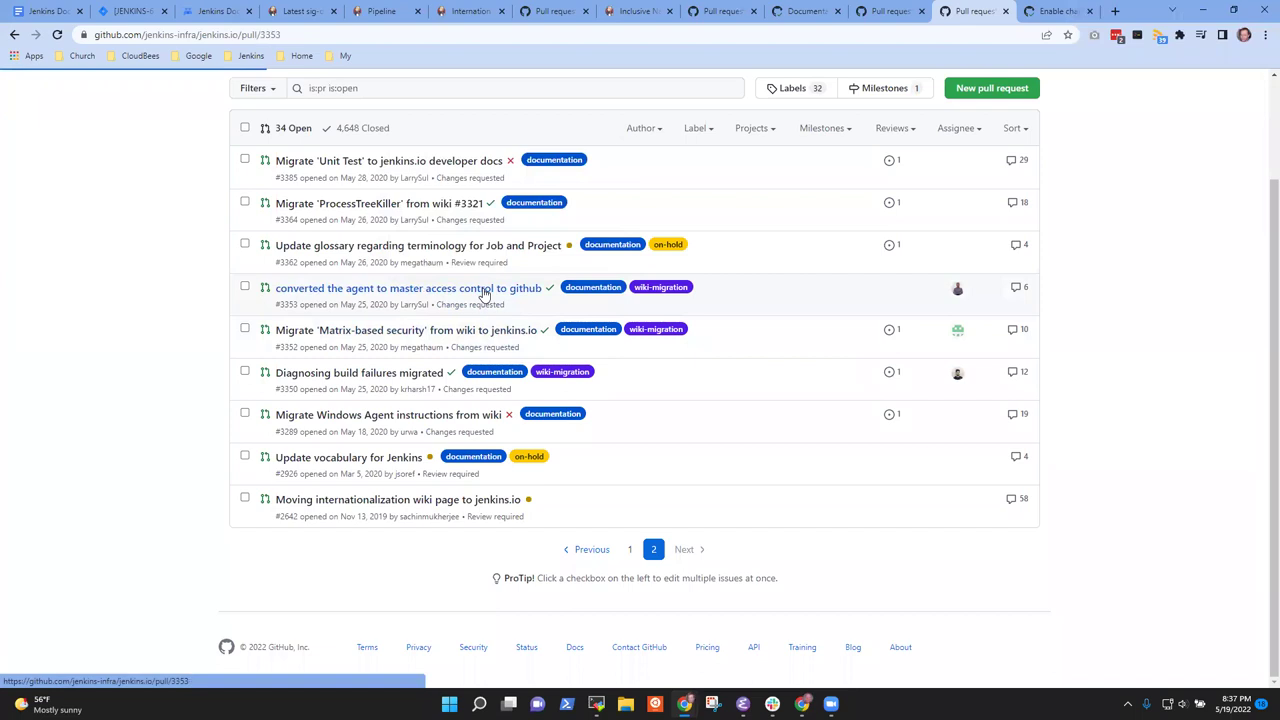
pyautogui.scroll(-1, 497, 372)
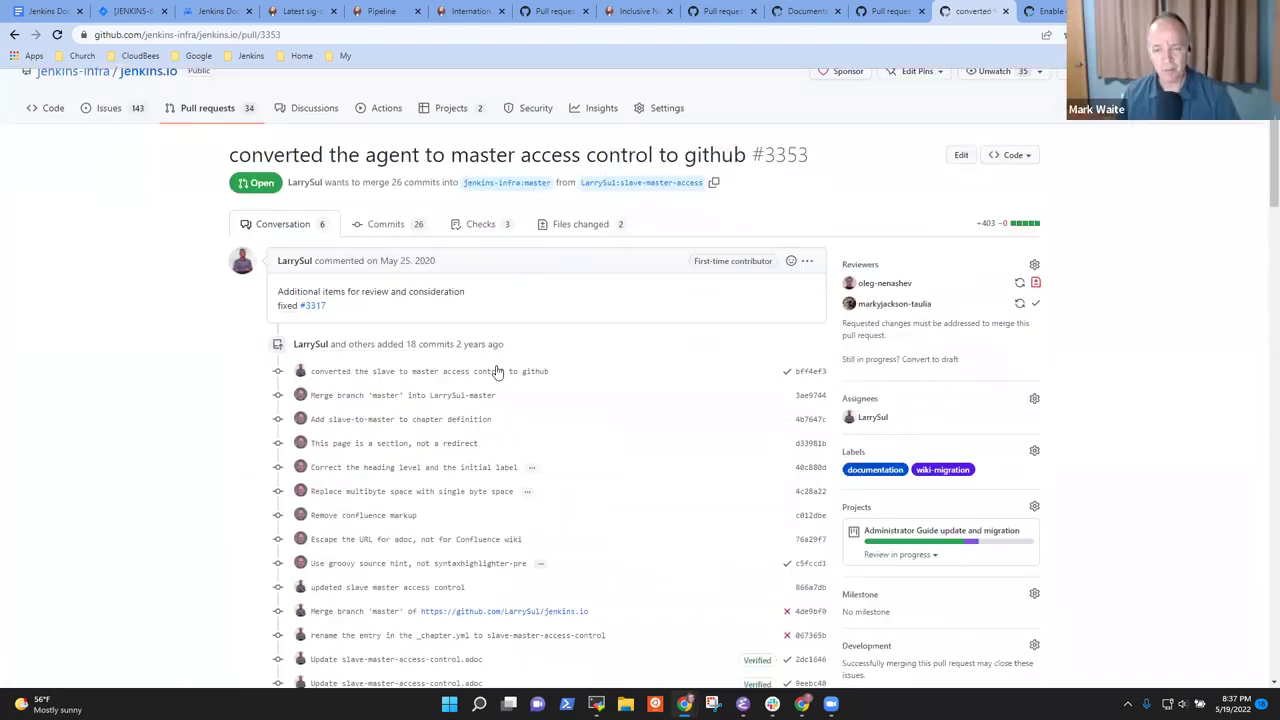
pyautogui.scroll(-4, 505, 373)
pyautogui.scroll(1, 512, 374)
pyautogui.scroll(-3, 550, 405)
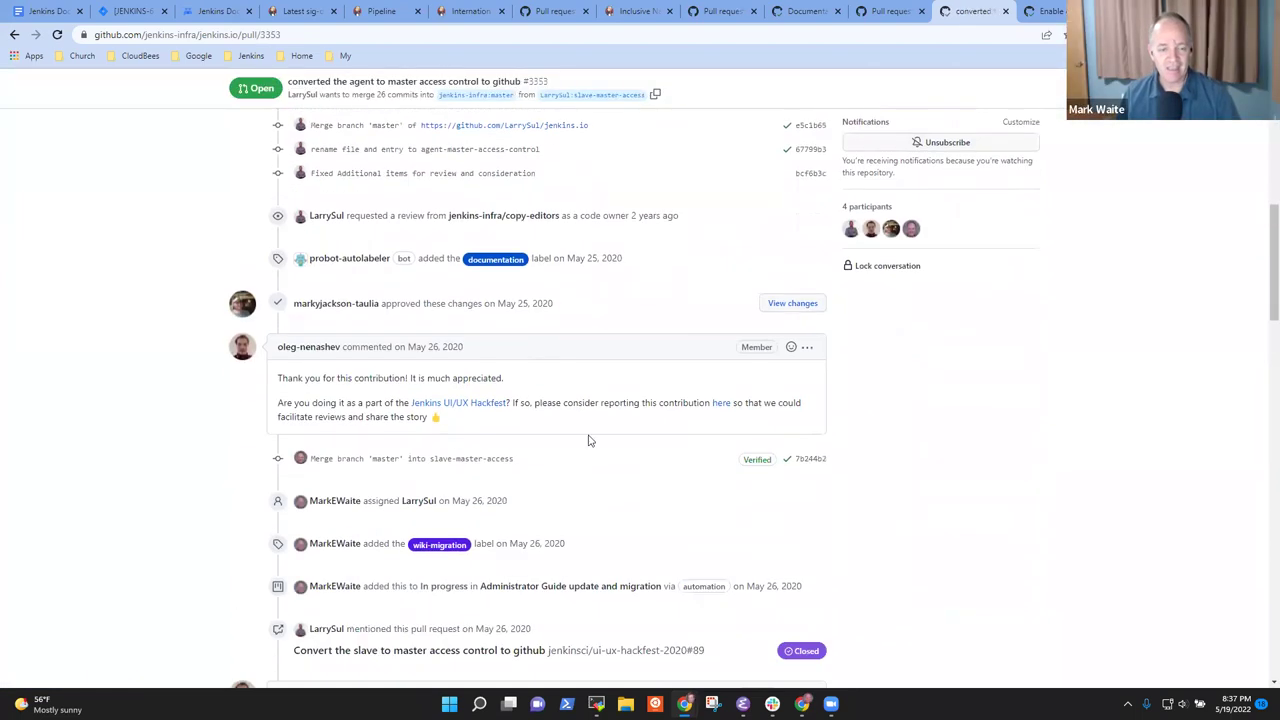
pyautogui.scroll(-10, 702, 532)
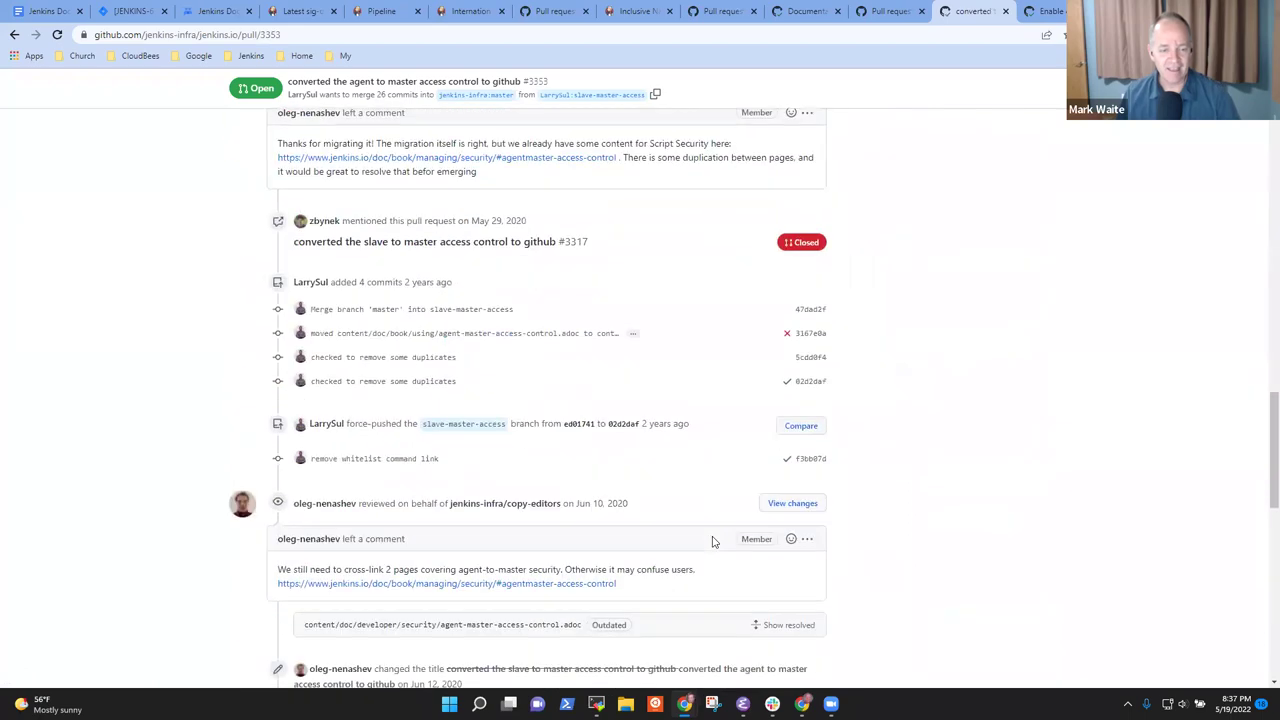
pyautogui.scroll(-9, 730, 545)
pyautogui.scroll(6, 765, 545)
pyautogui.scroll(20, 750, 540)
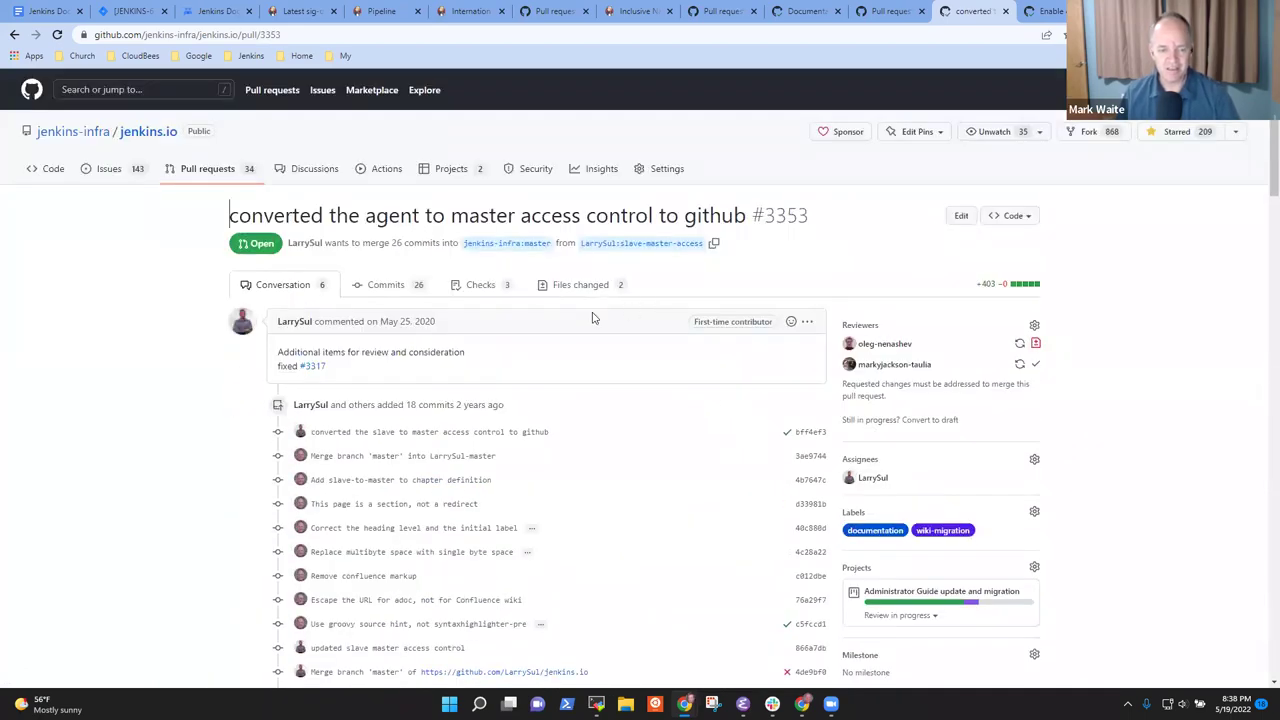
# Review the new agent-master-access-control.adoc and _chapter.yml, highlighting the switch-on instructions
pyautogui.click(572, 286)
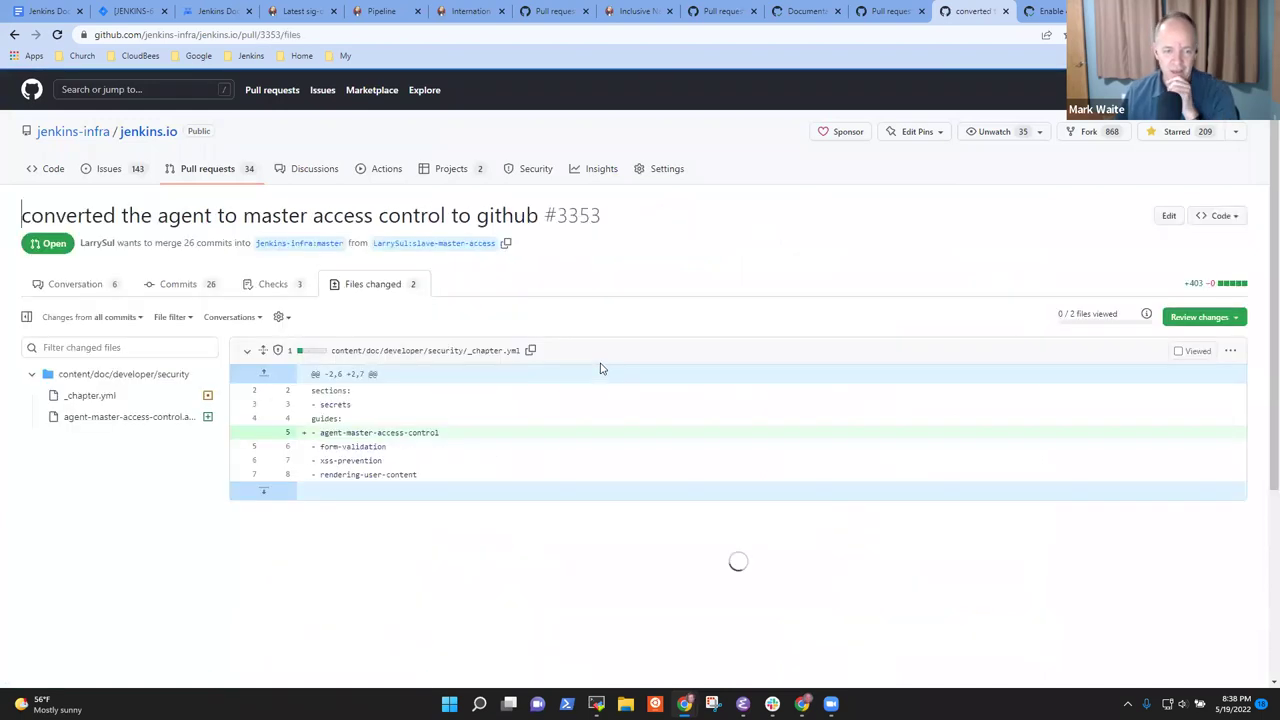
pyautogui.scroll(-3, 594, 420)
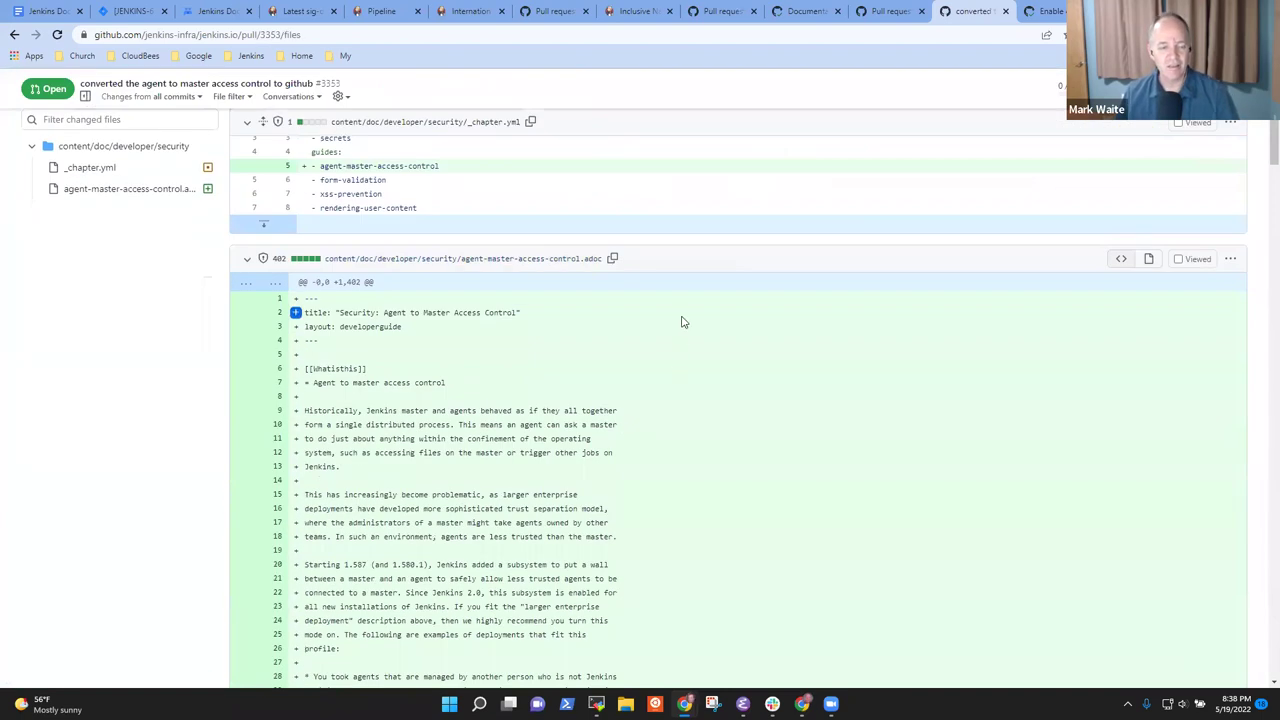
pyautogui.scroll(-1, 714, 377)
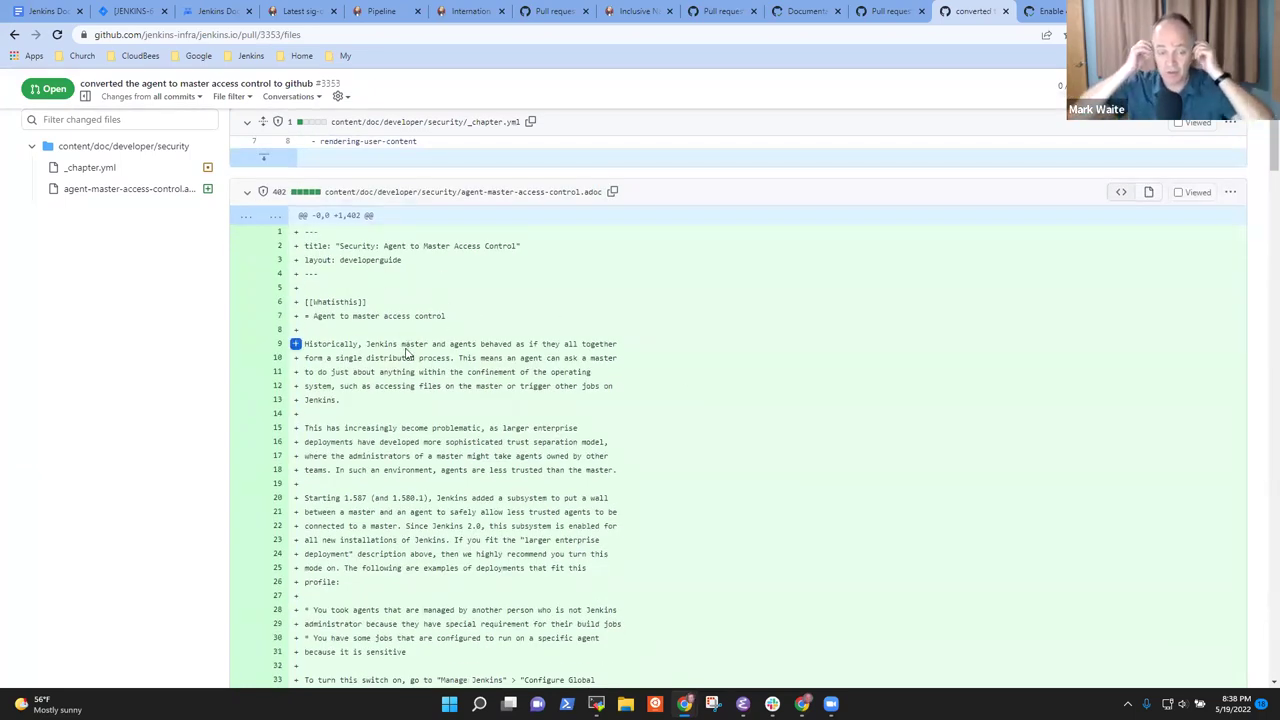
pyautogui.scroll(-3, 407, 353)
pyautogui.scroll(-4, 400, 356)
pyautogui.moveTo(307, 213); pyautogui.dragTo(587, 238)
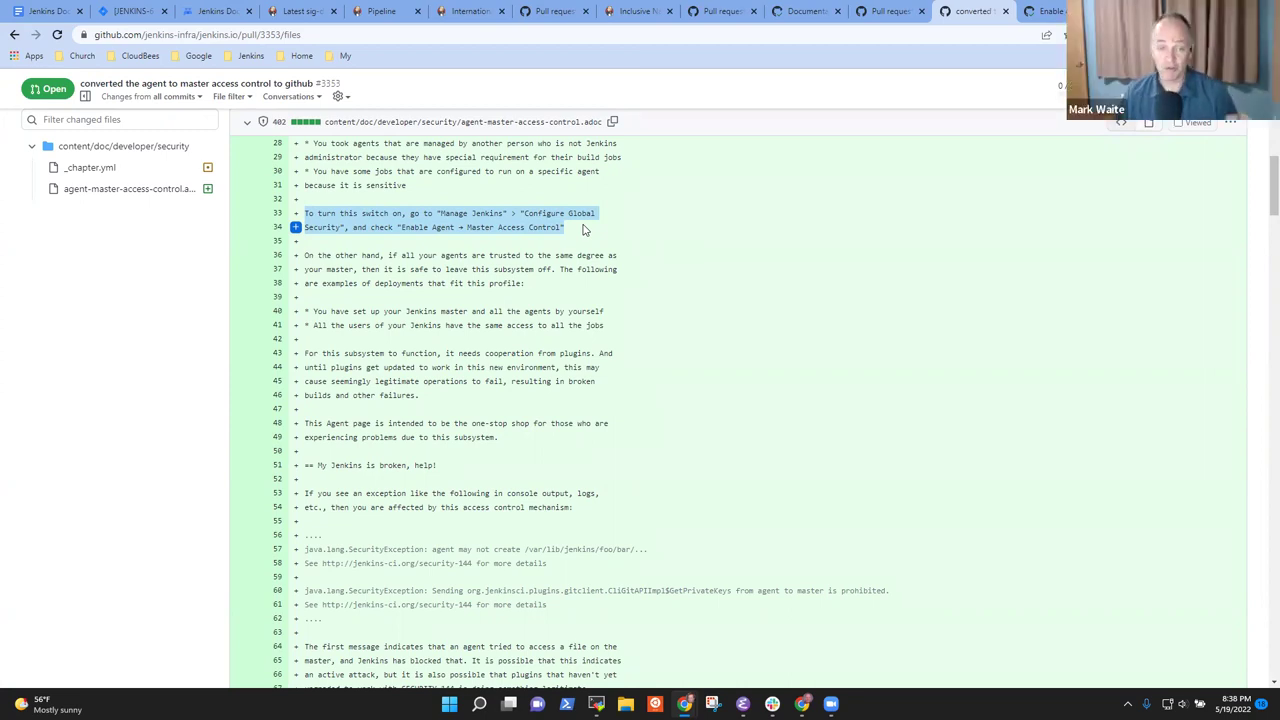
pyautogui.scroll(-7, 572, 284)
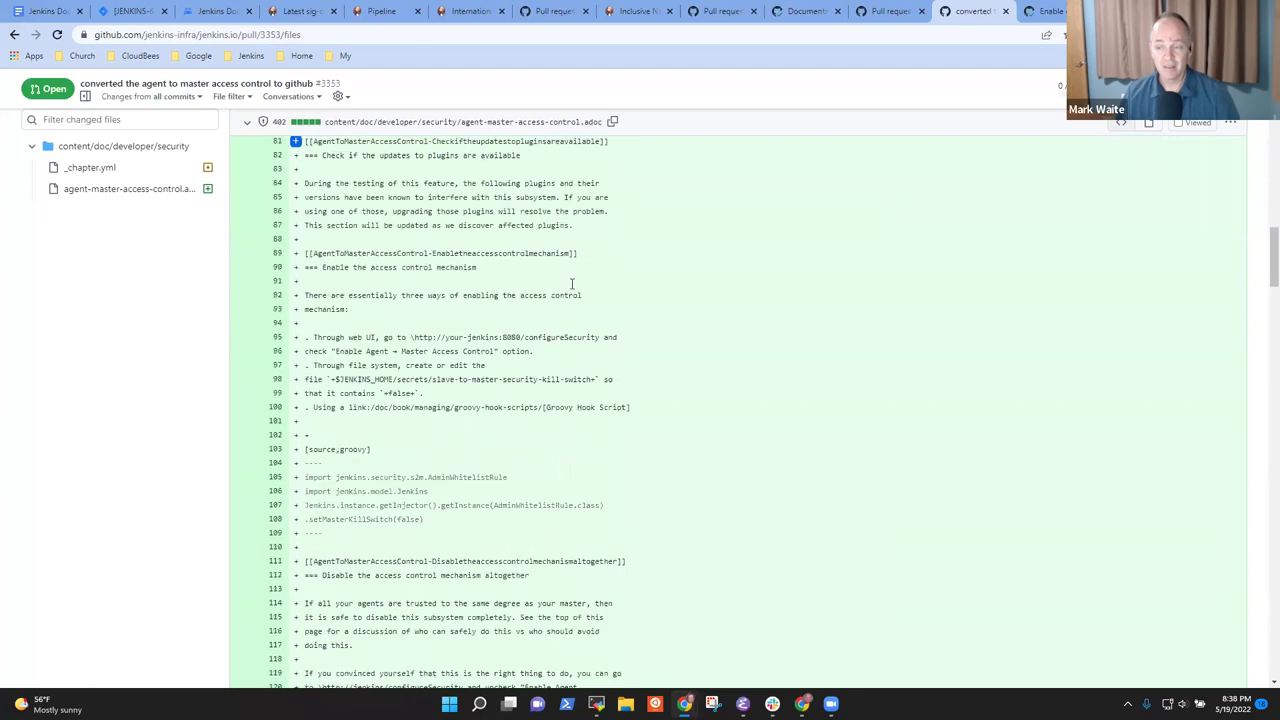
pyautogui.scroll(-3, 580, 285)
pyautogui.scroll(-8, 658, 323)
pyautogui.scroll(-5, 707, 331)
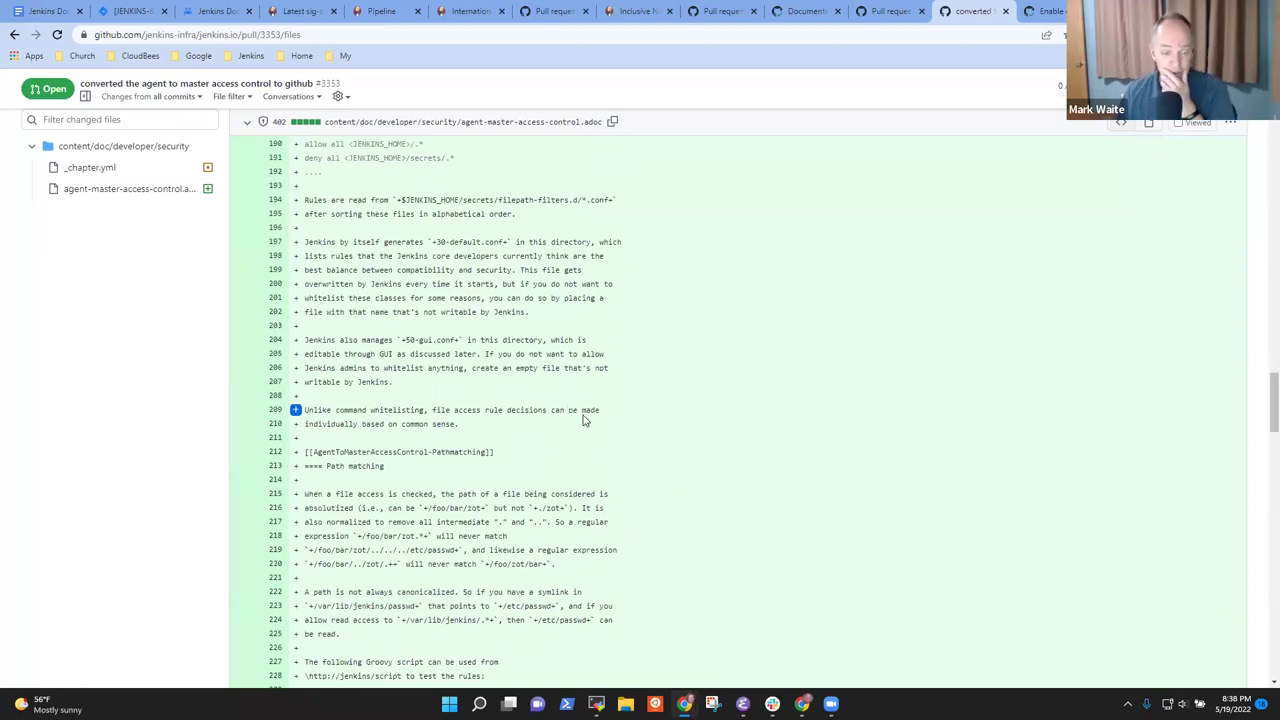
pyautogui.scroll(-8, 600, 440)
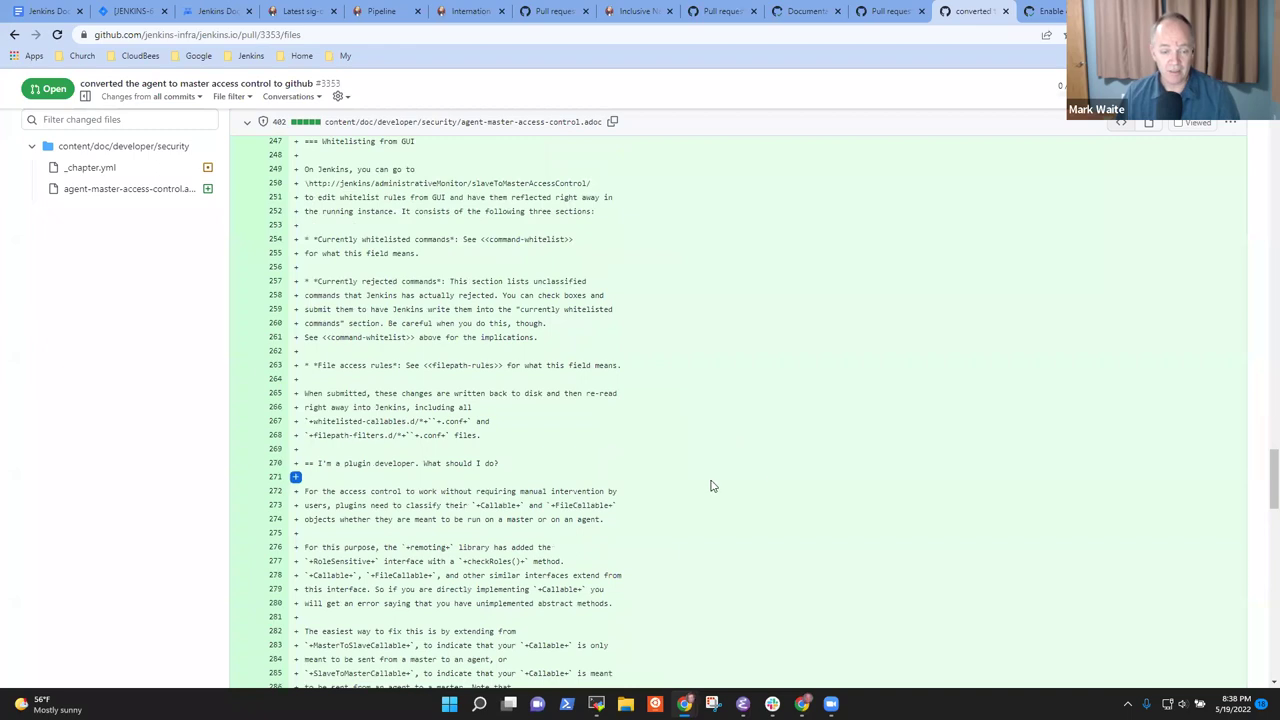
pyautogui.scroll(-7, 715, 486)
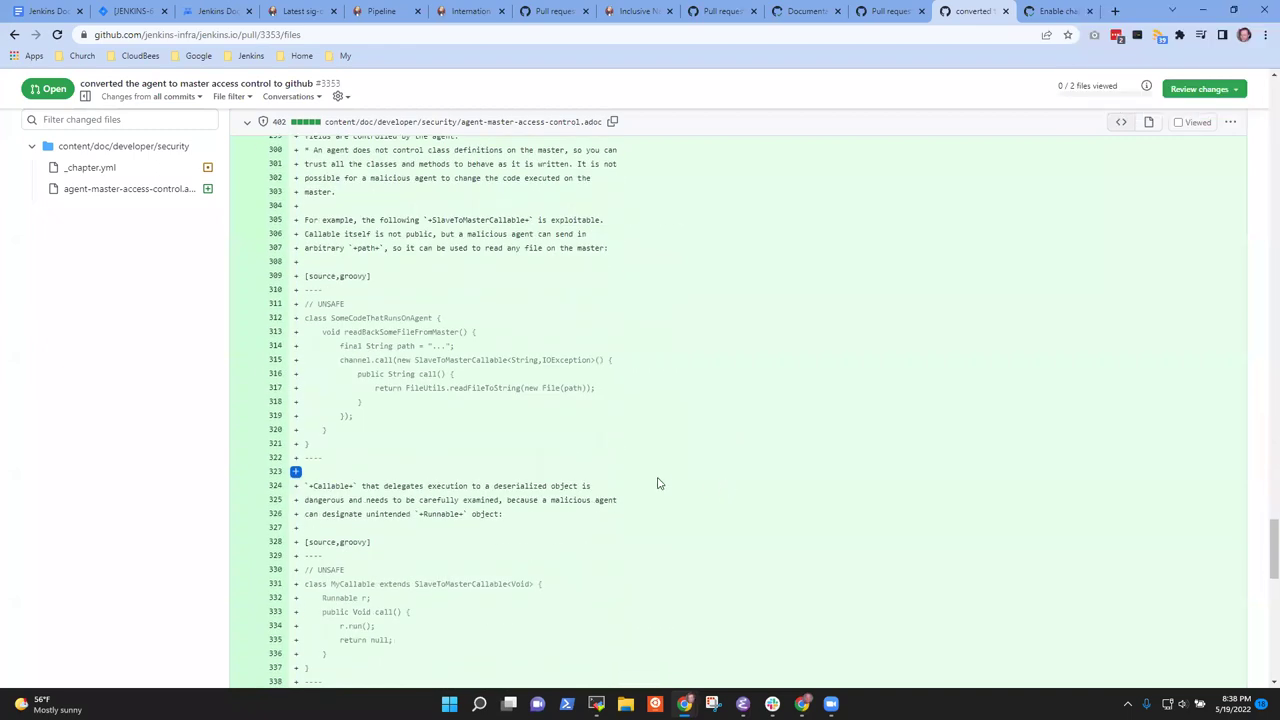
pyautogui.scroll(-6, 655, 488)
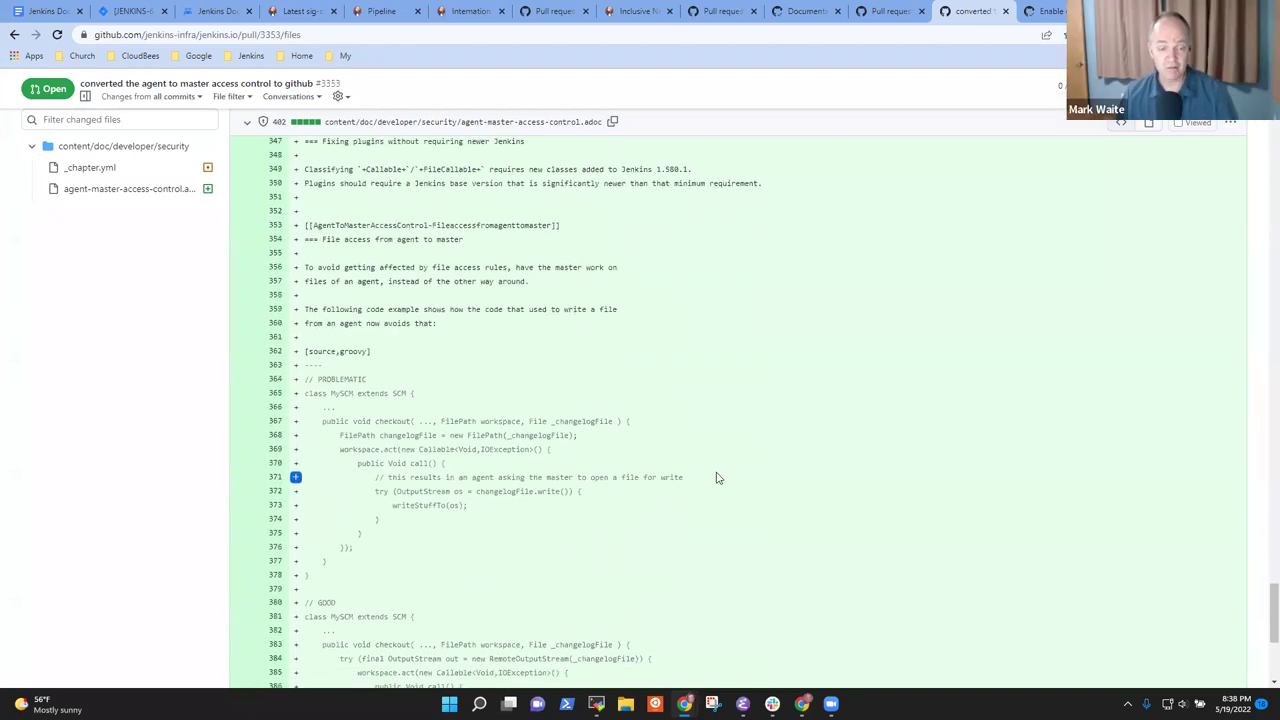
pyautogui.scroll(-5, 716, 478)
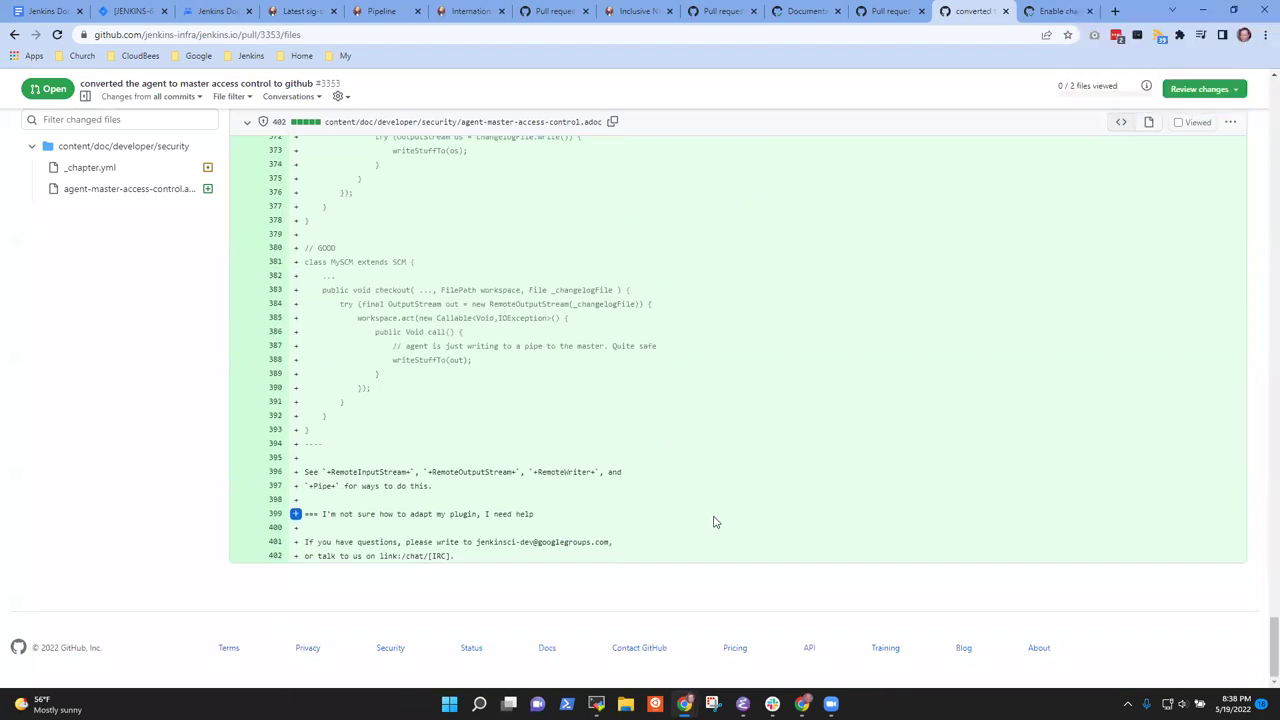
pyautogui.scroll(2, 1258, 498)
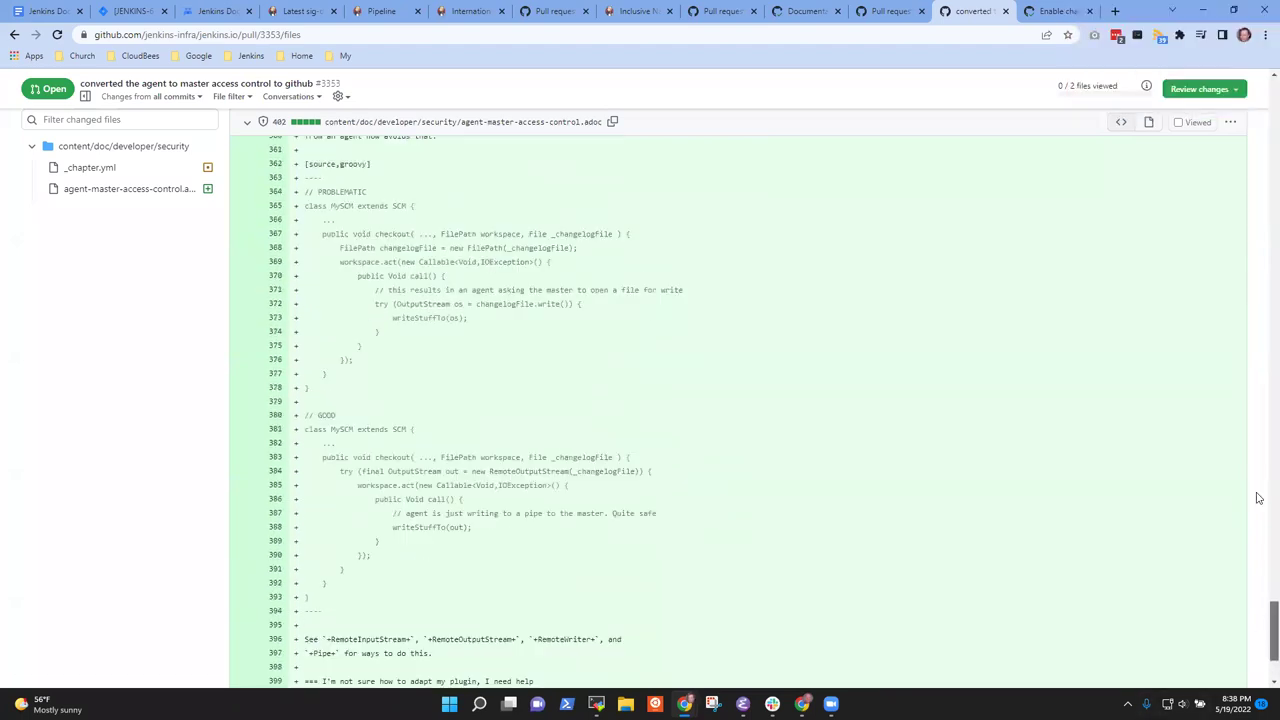
pyautogui.press('Home')
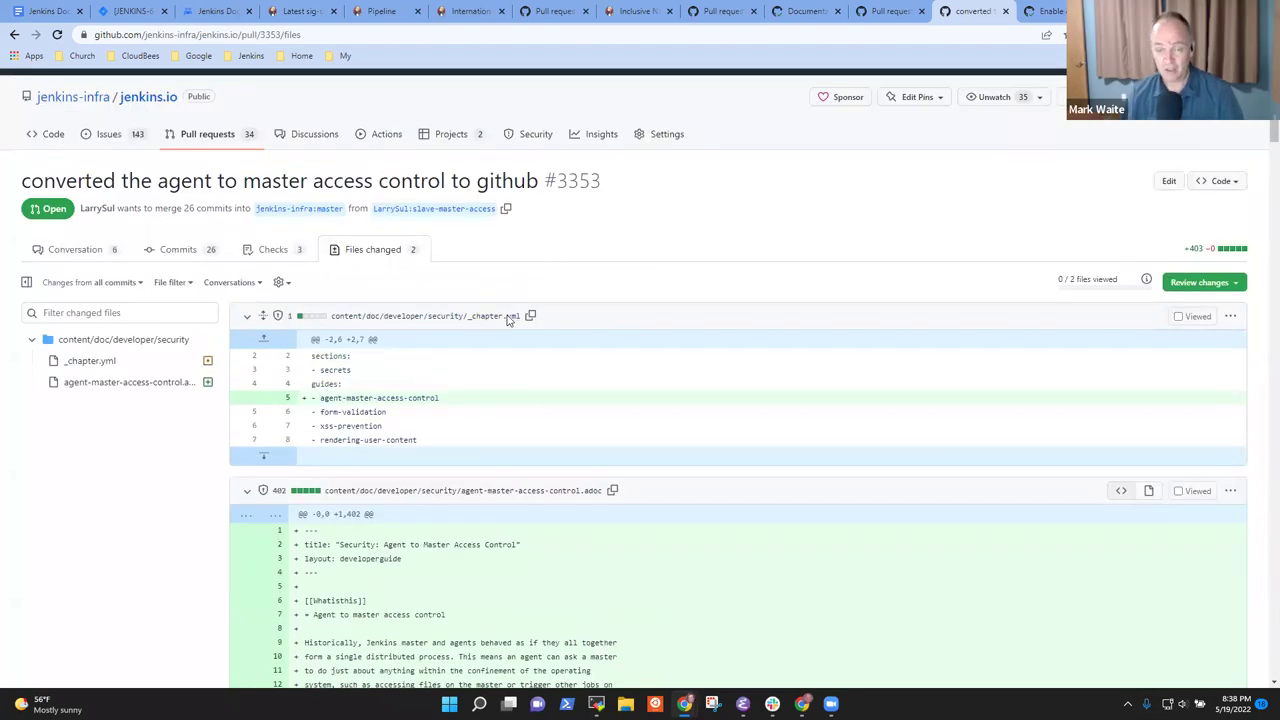
pyautogui.click(75, 249)
pyautogui.scroll(-5, 498, 381)
pyautogui.scroll(-20, 498, 381)
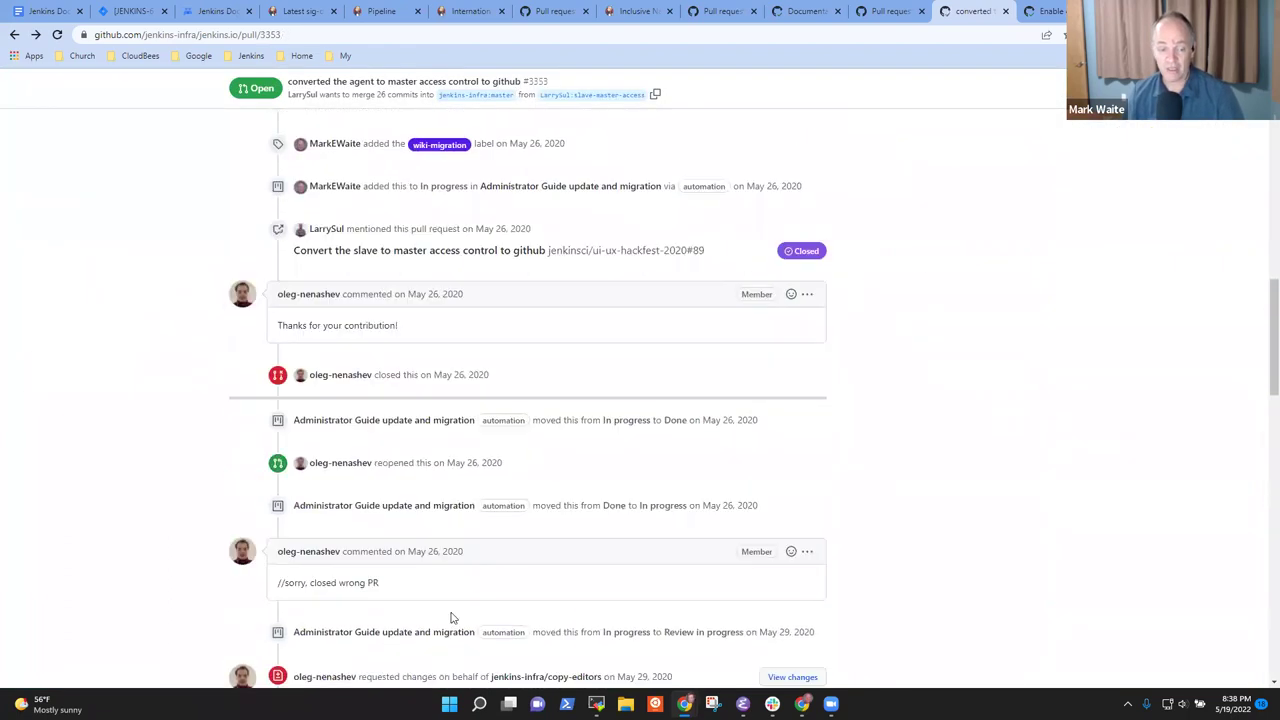
pyautogui.scroll(-4, 493, 582)
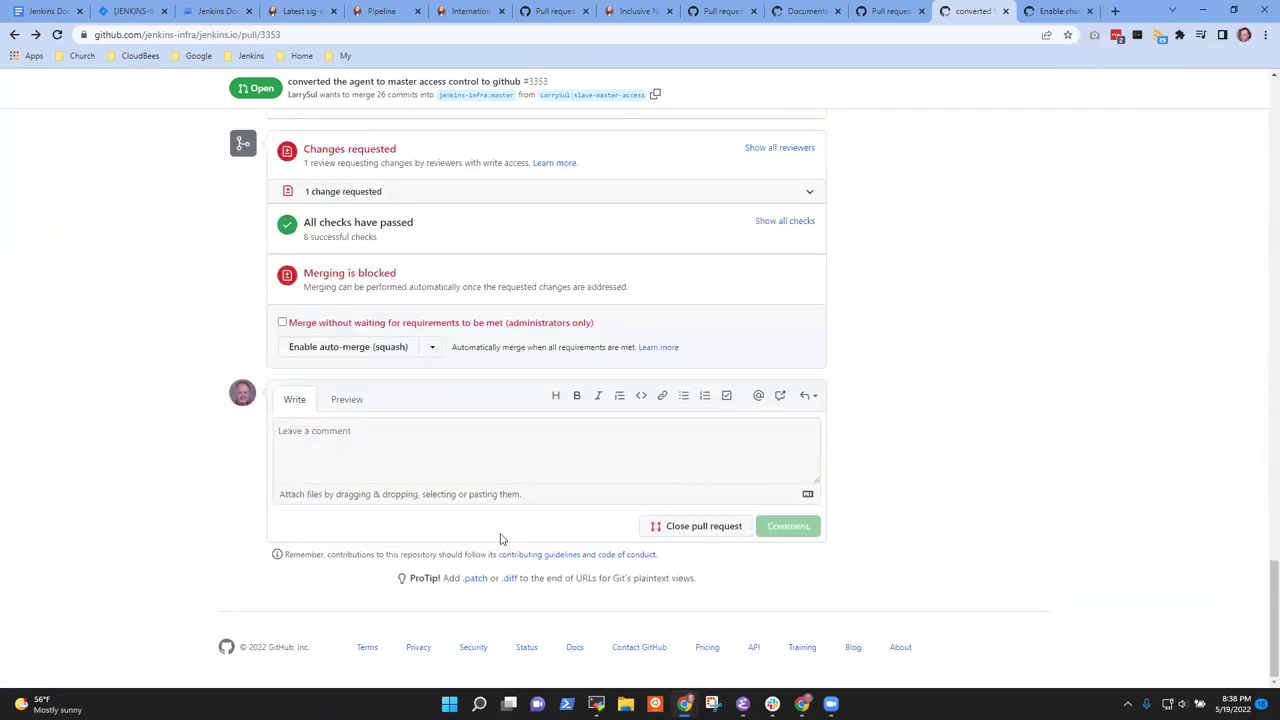
pyautogui.click(476, 452)
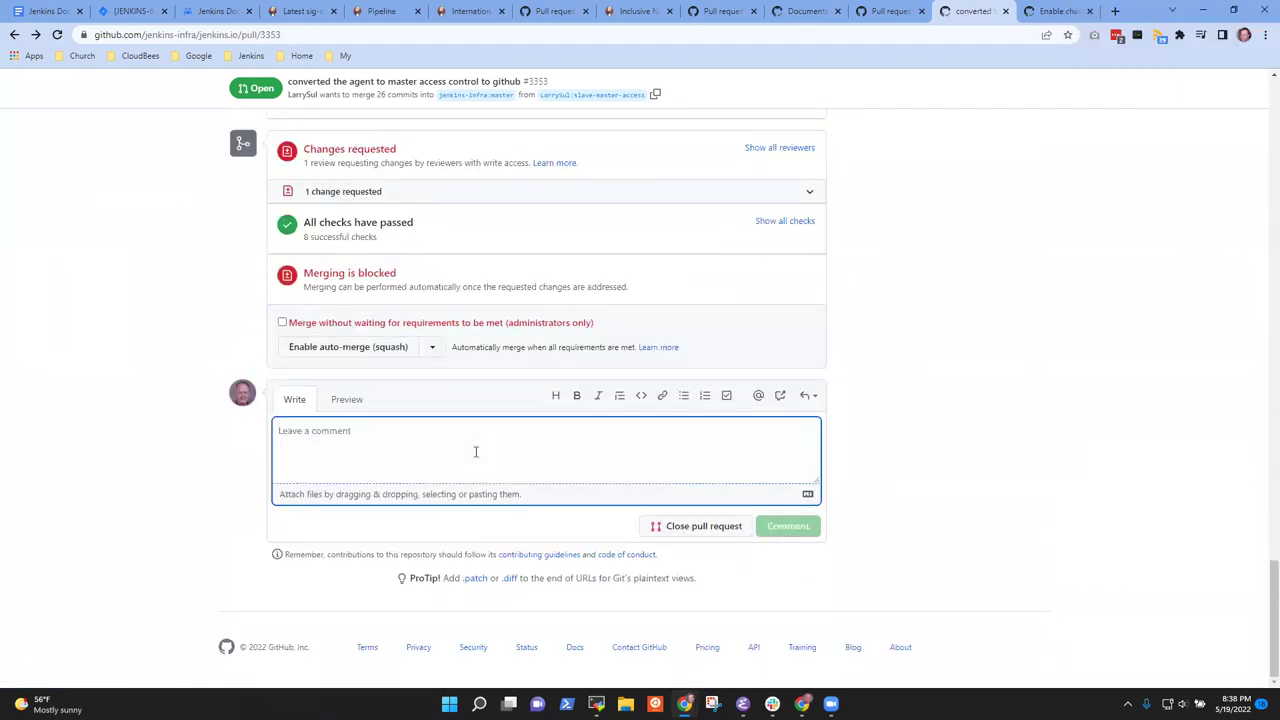
pyautogui.write('l')
pyautogui.press('BackSpace')
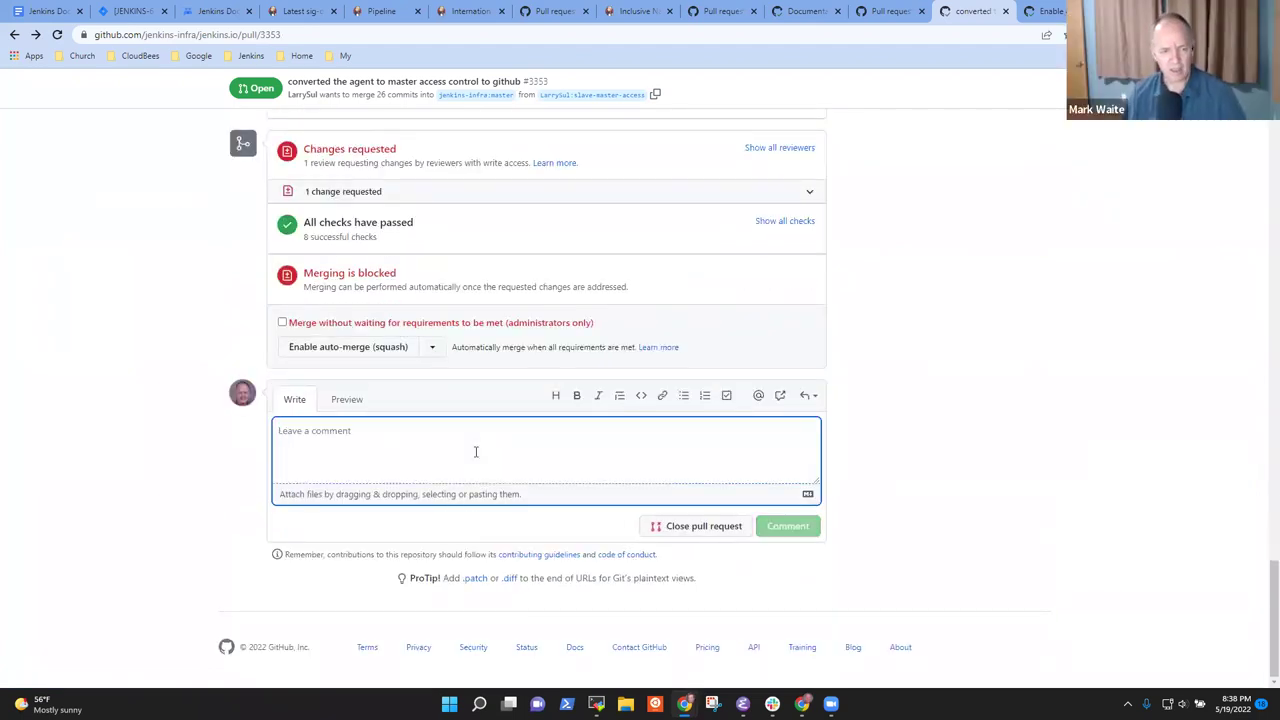
pyautogui.scroll(5, 737, 286)
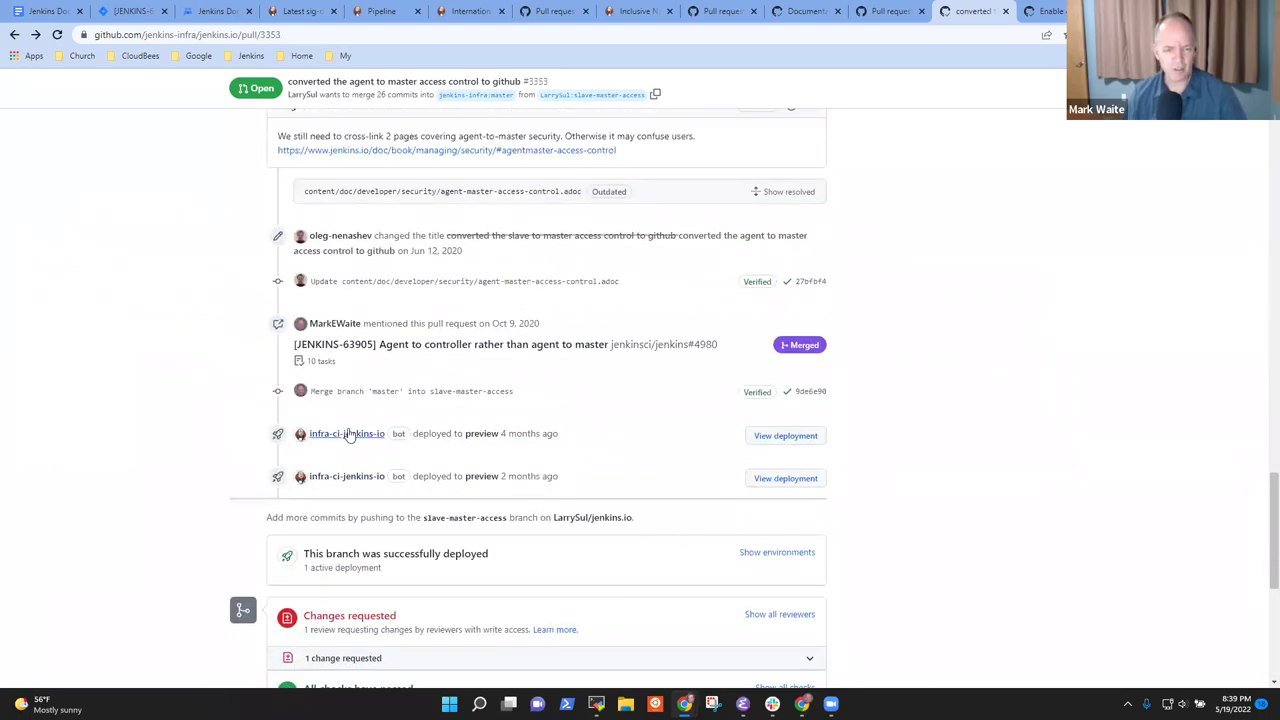
pyautogui.scroll(2, 415, 465)
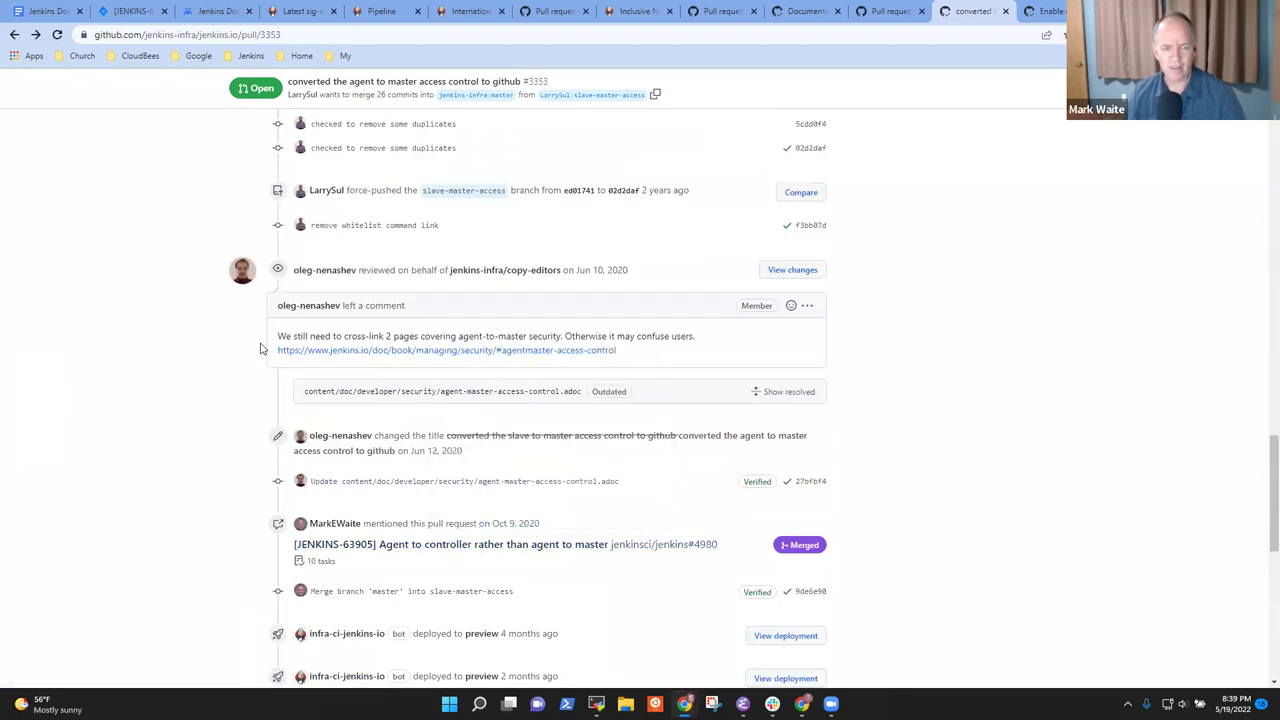
pyautogui.scroll(3, 228, 355)
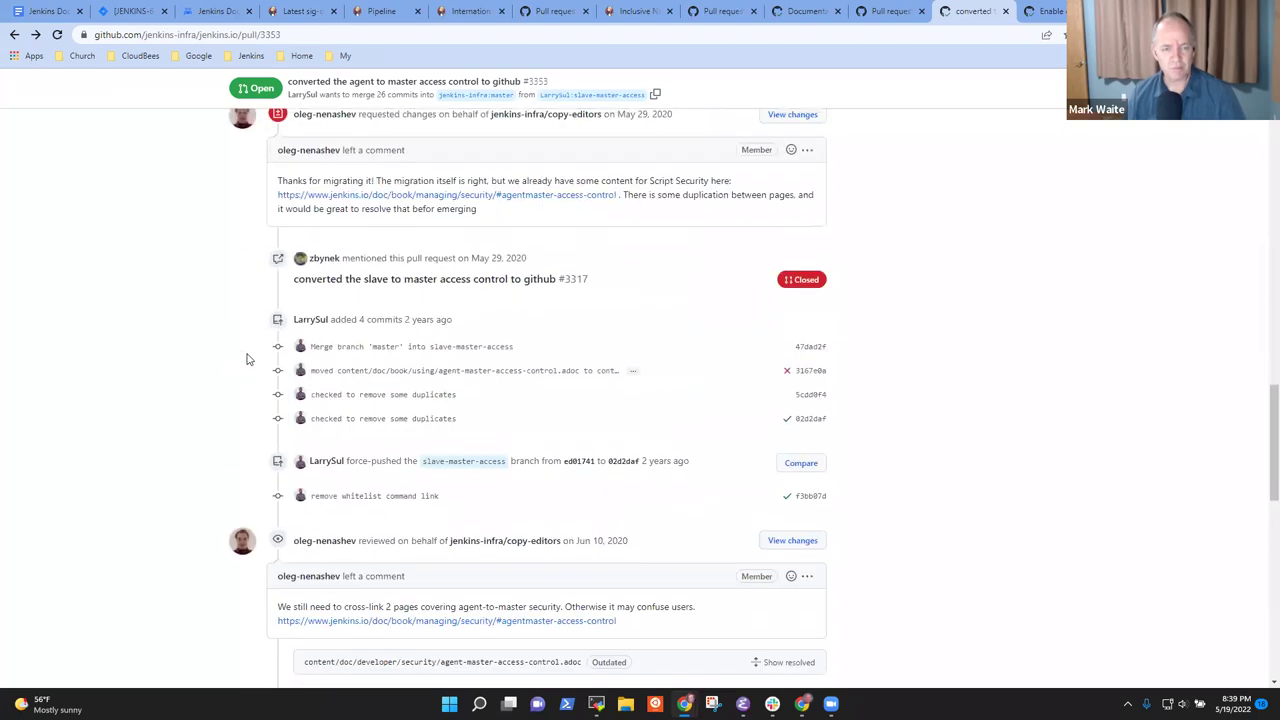
pyautogui.scroll(3, 248, 358)
pyautogui.scroll(3, 522, 435)
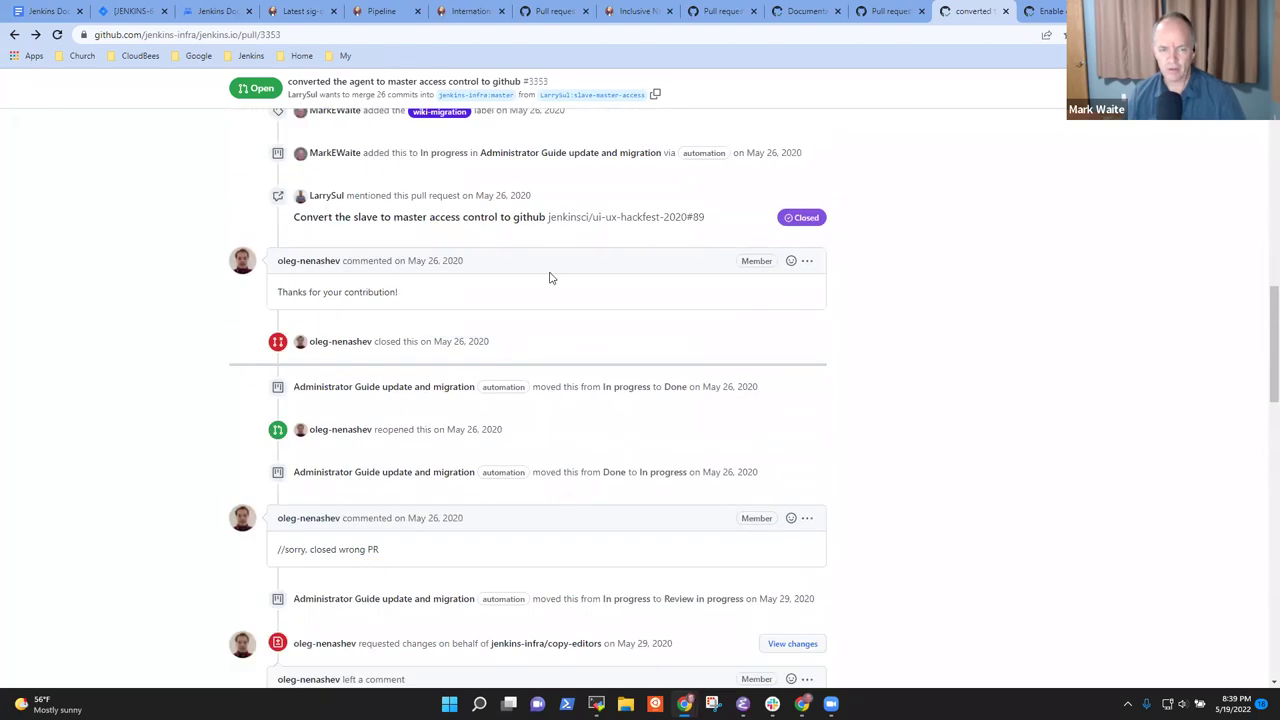
pyautogui.scroll(1, 531, 277)
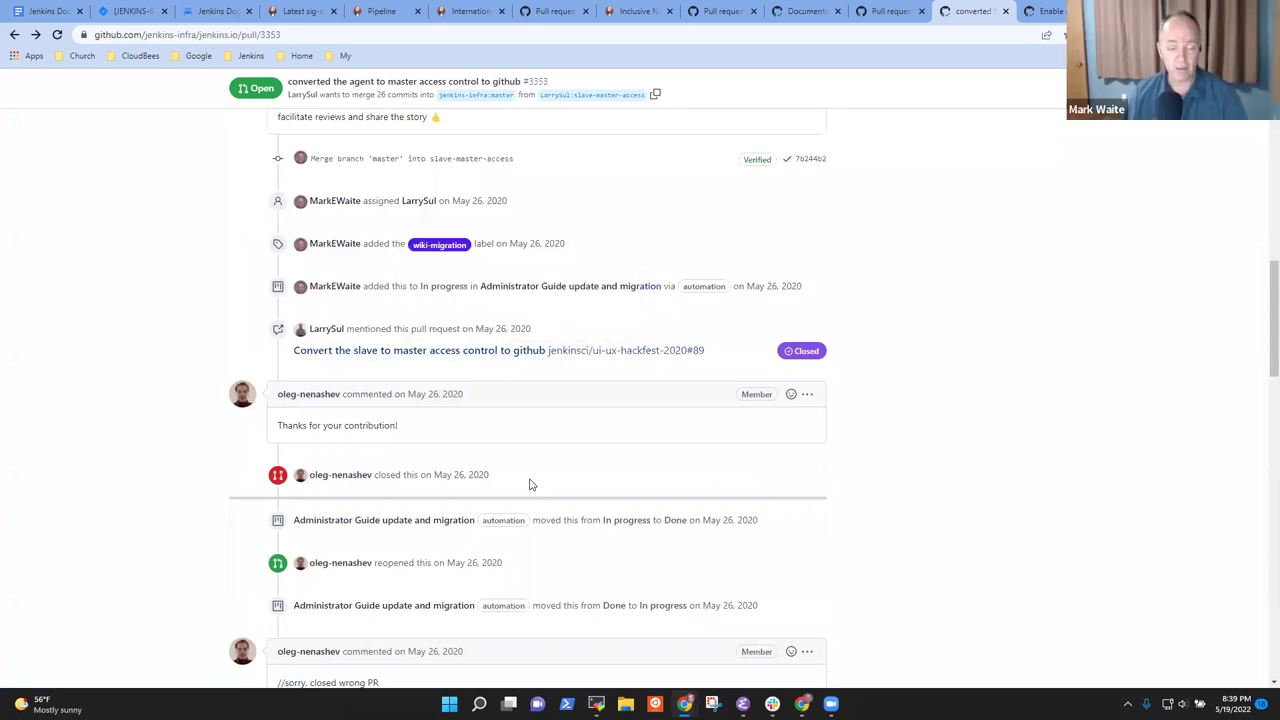
pyautogui.scroll(-10, 670, 490)
pyautogui.scroll(-5, 776, 545)
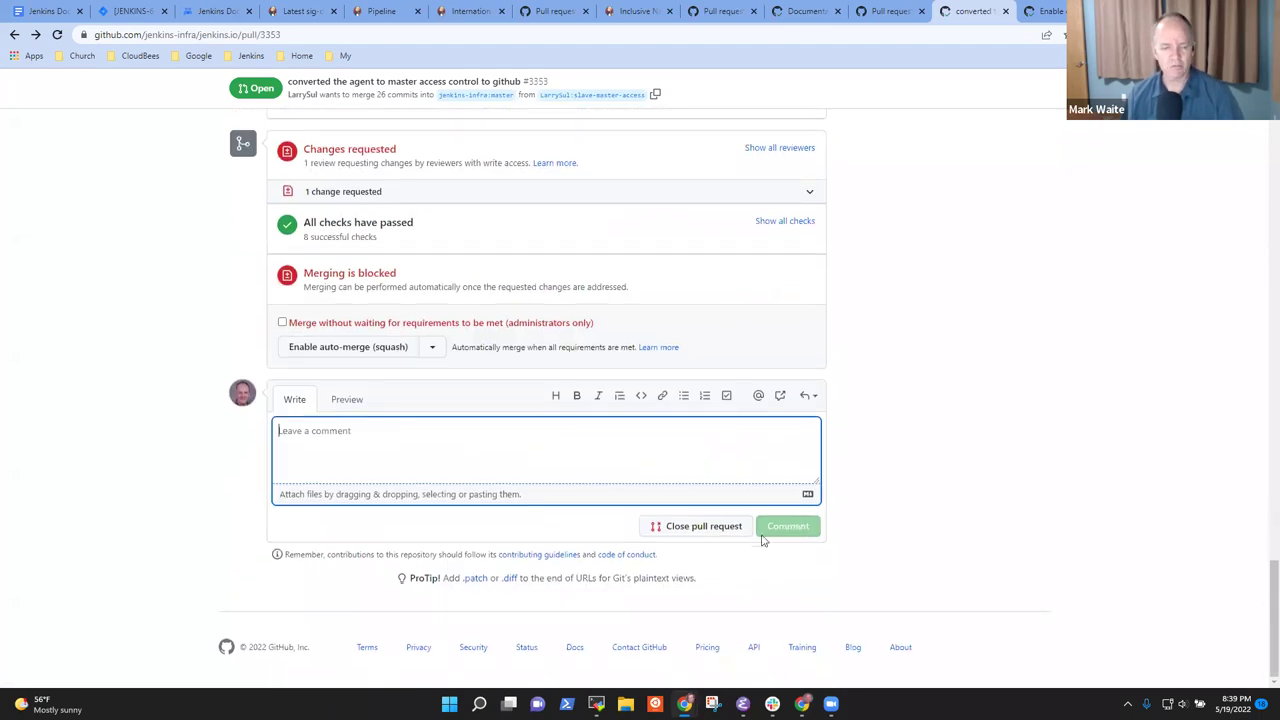
# Close #3353 commenting 'Closing because agent to controller access control cannot be disabled from the UI.'
pyautogui.write('Closing ')
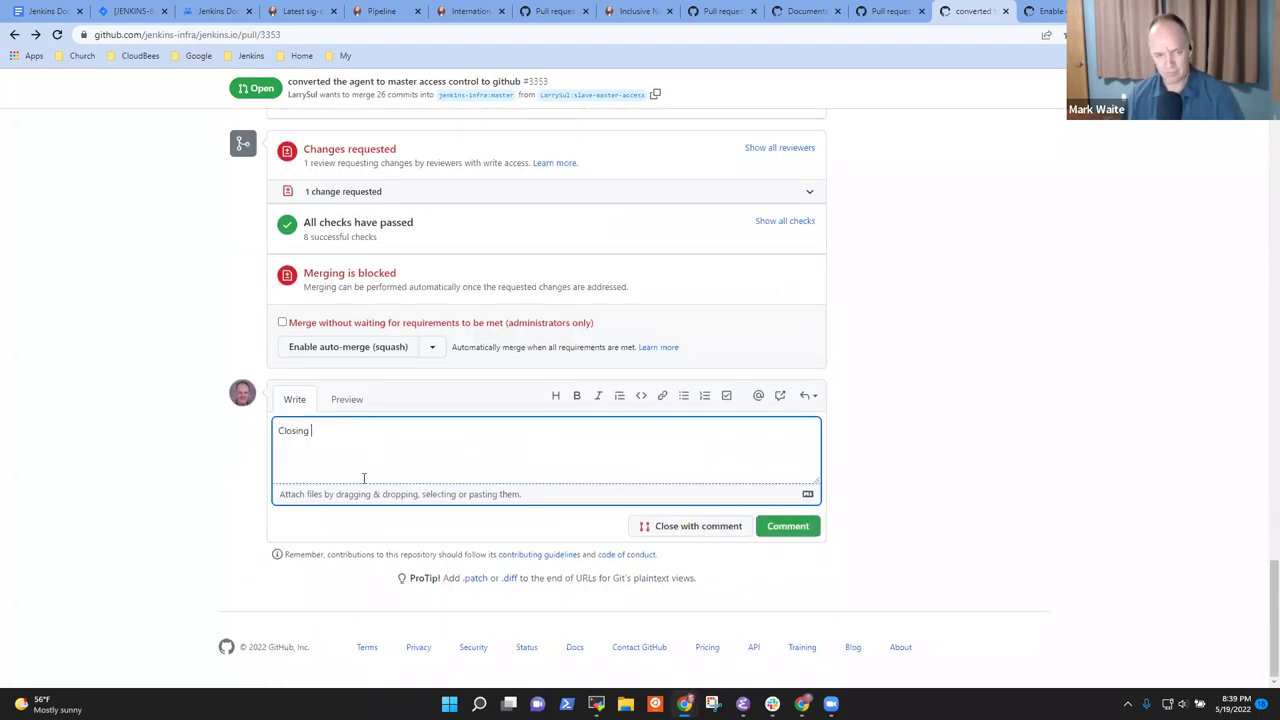
pyautogui.write('because agent')
pyautogui.press('BackSpace')
pyautogui.press('BackSpace')
pyautogui.press('BackSpace')
pyautogui.press('BackSpace')
pyautogui.press('BackSpace')
pyautogui.write('agent to controller access control has')
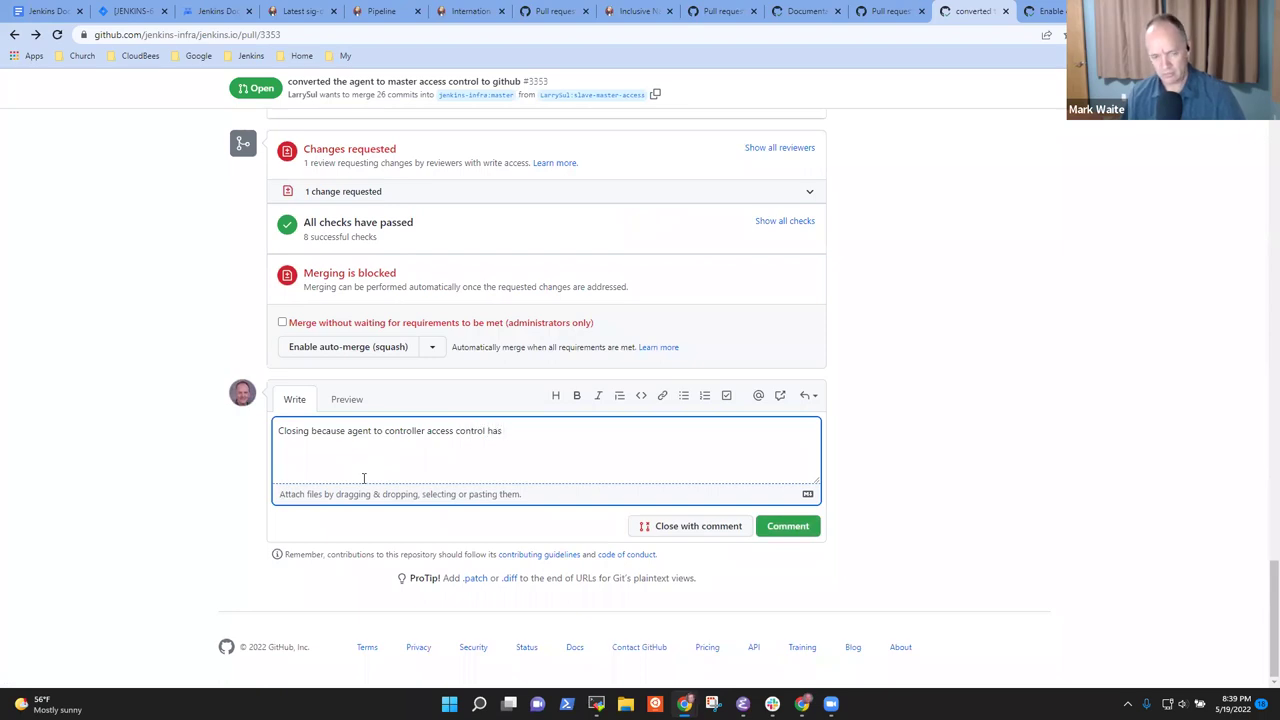
pyautogui.write(' been')
pyautogui.hotkey('ctrl', 'BackSpace')
pyautogui.hotkey('ctrl', 'BackSpace')
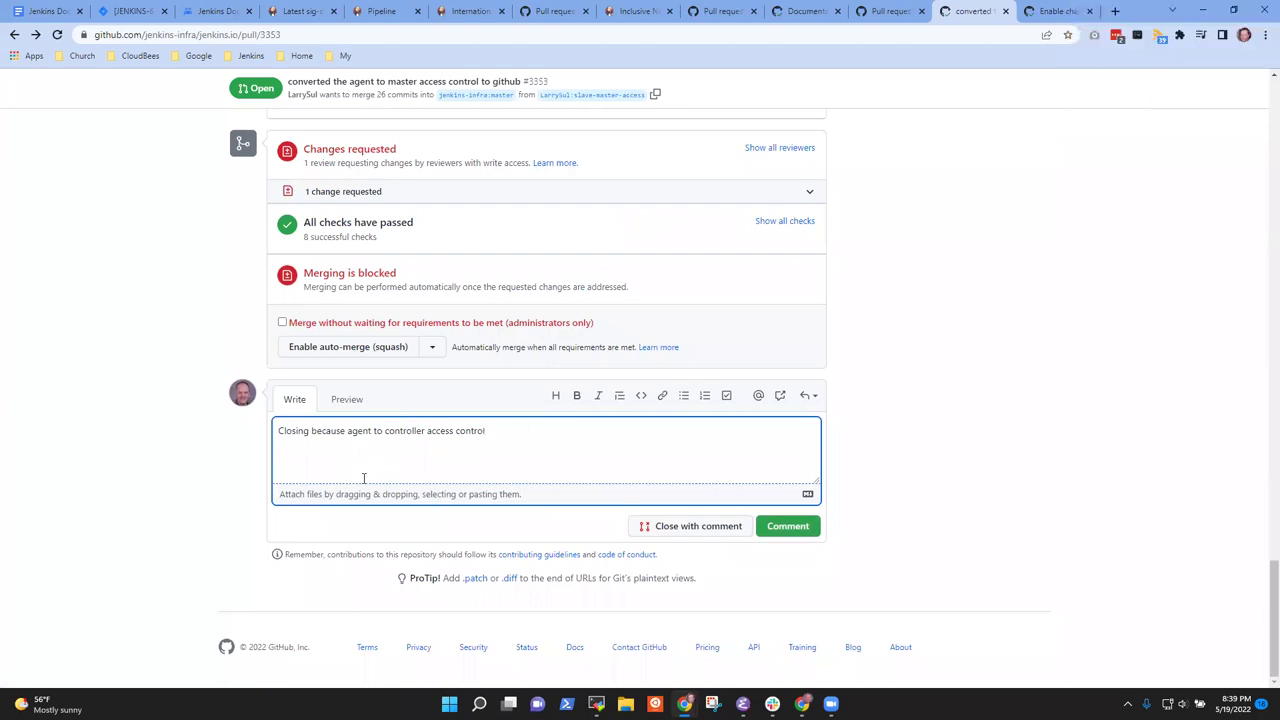
pyautogui.write('can')
pyautogui.hotkey('ctrl', 'BackSpace')
pyautogui.write('is')
pyautogui.press('BackSpace')
pyautogui.write('not be discab')
pyautogui.press('BackSpace')
pyautogui.press('BackSpace')
pyautogui.write('abled')
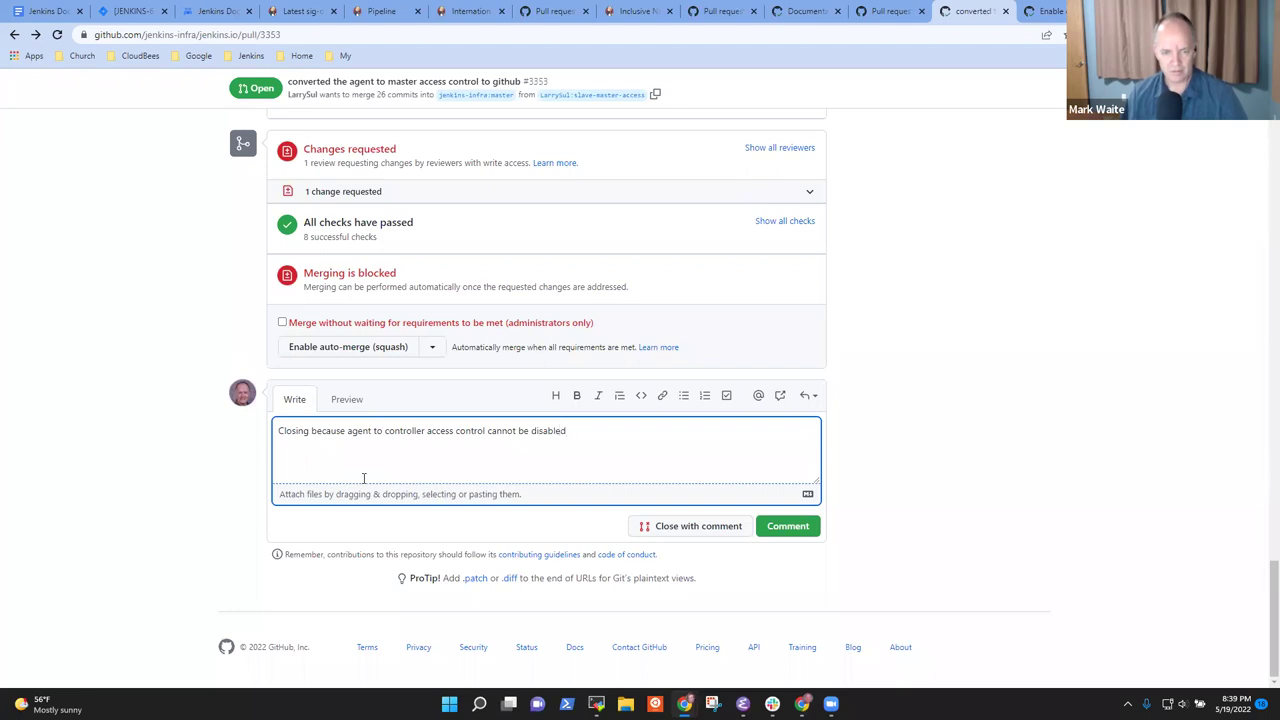
pyautogui.write(' from the ')
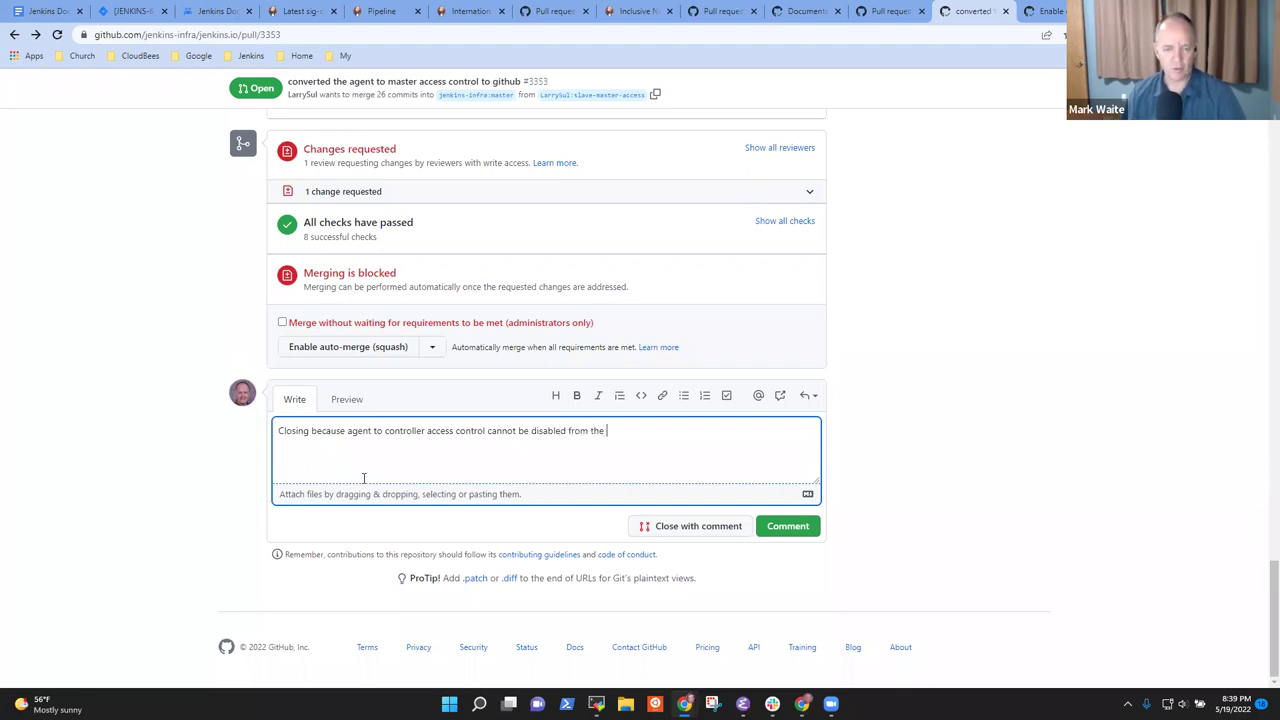
pyautogui.write('UI.')
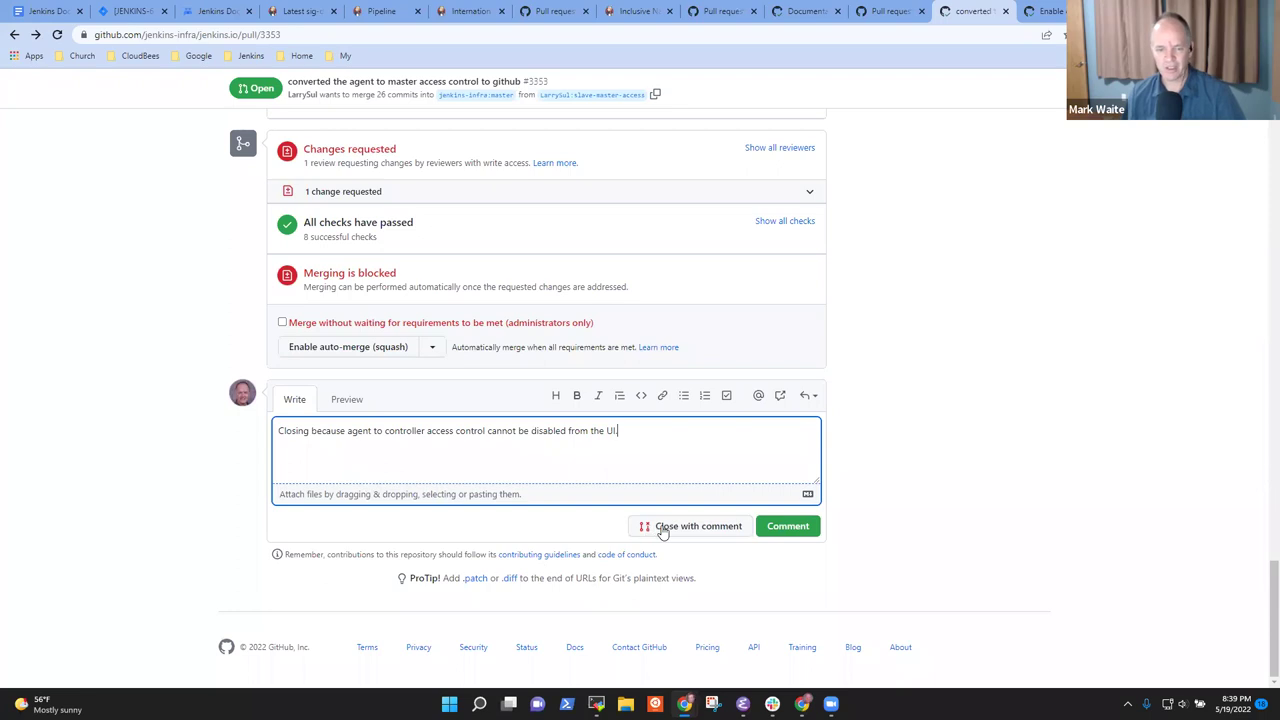
pyautogui.click(664, 531)
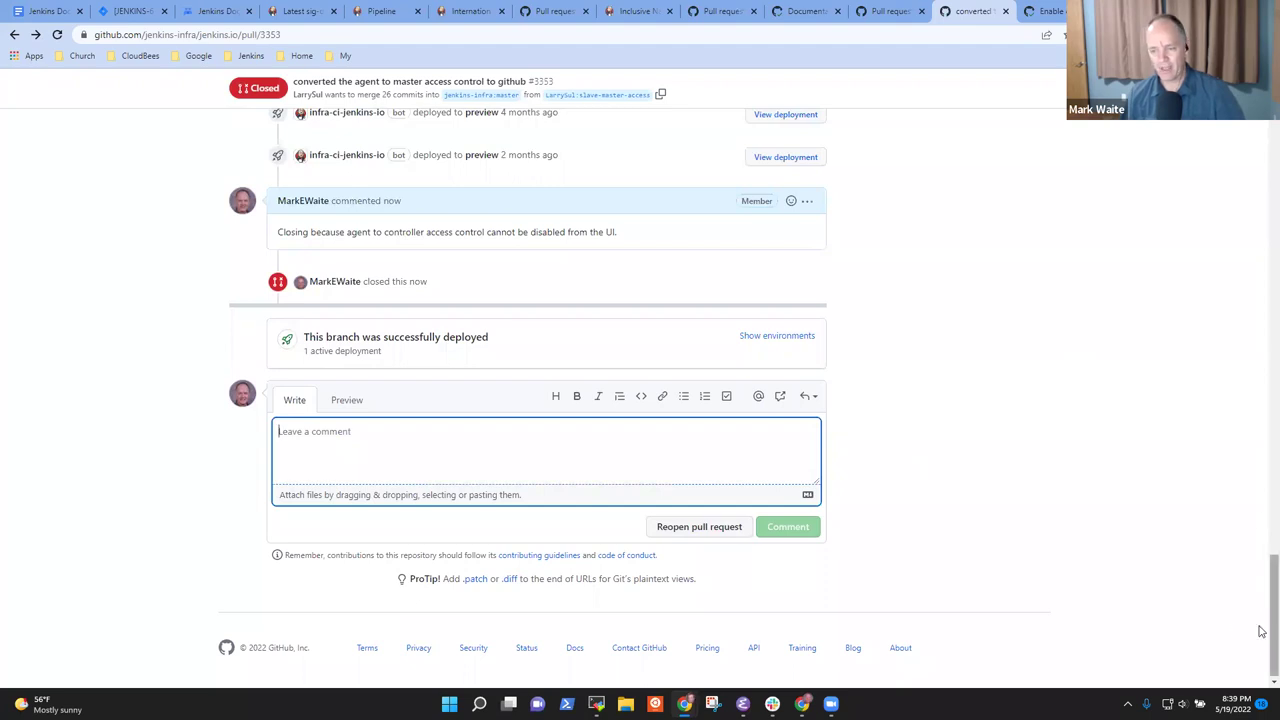
pyautogui.moveTo(1274, 620); pyautogui.dragTo(1274, 180)
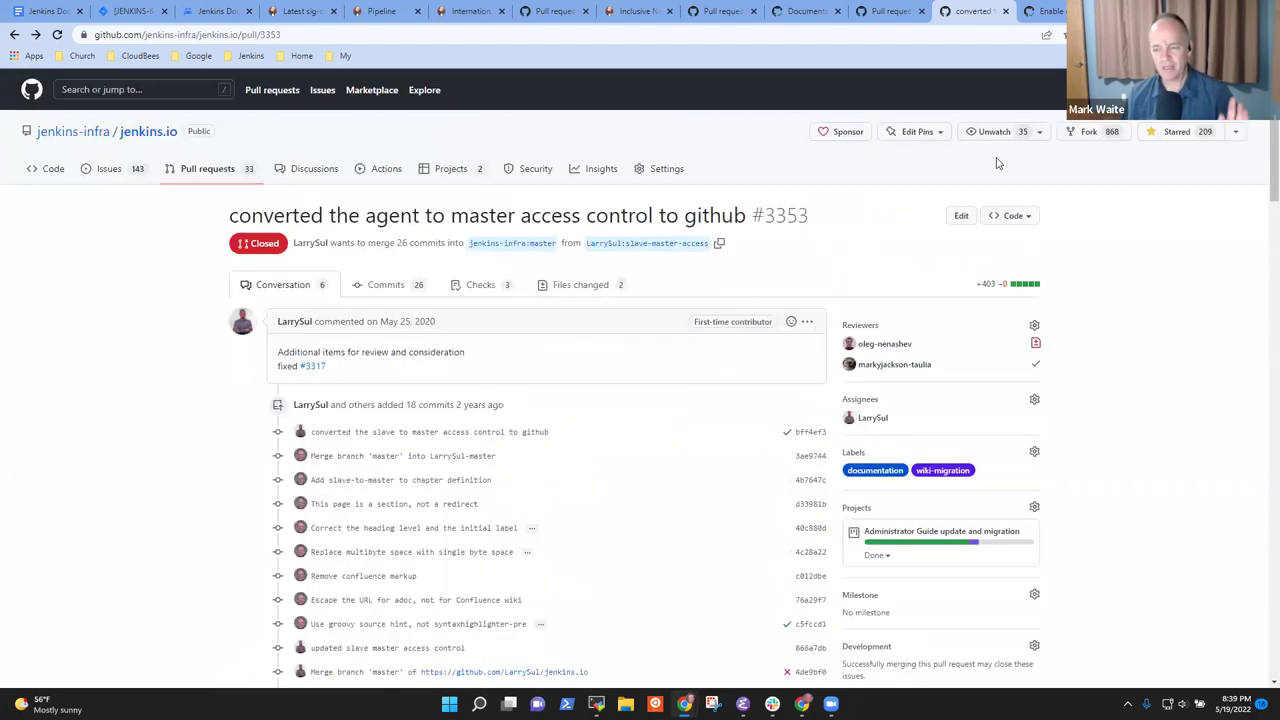
# List jenkins.io's 33 open pull requests and page through to page 2, then back to page 1
pyautogui.click(222, 172)
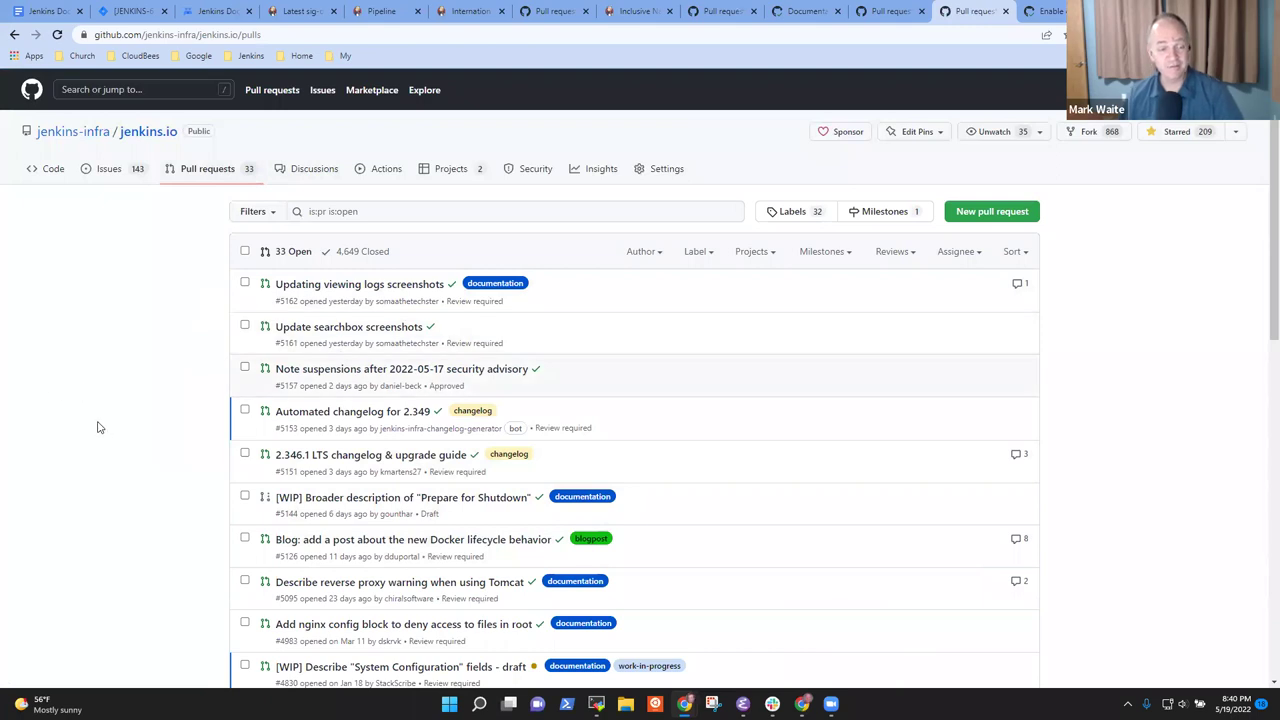
pyautogui.scroll(-8, 131, 420)
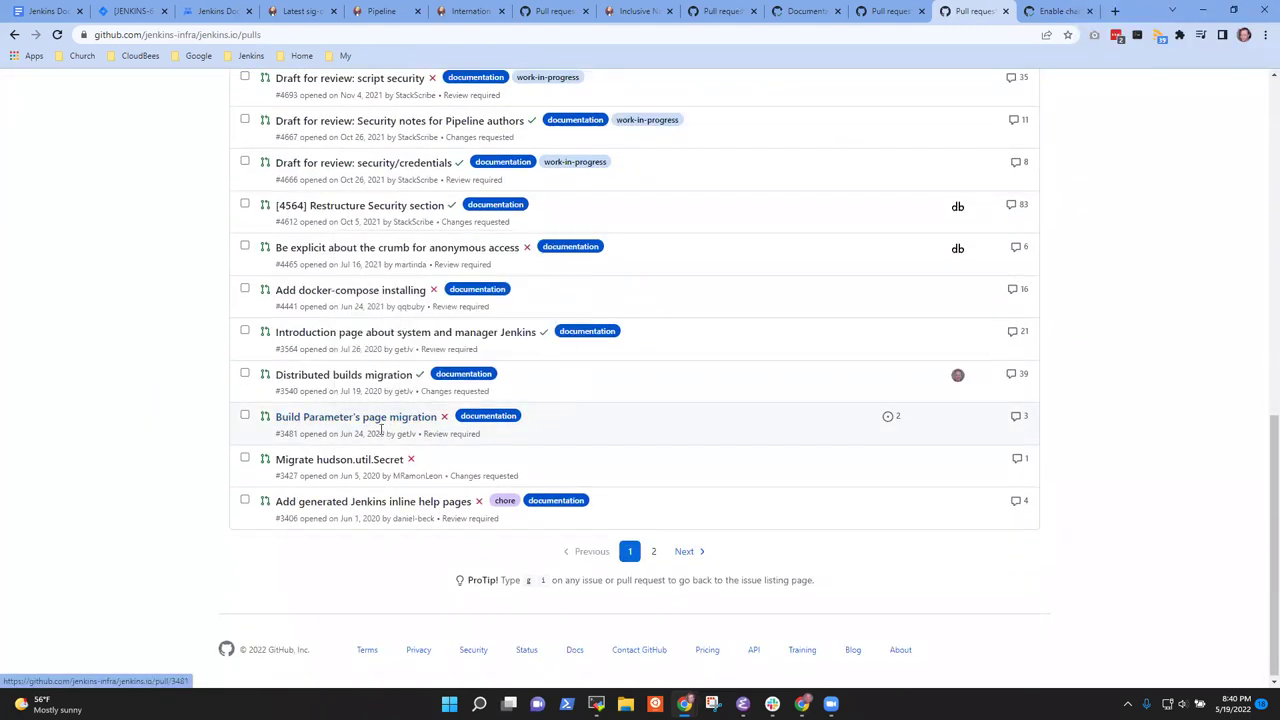
pyautogui.scroll(10, 491, 640)
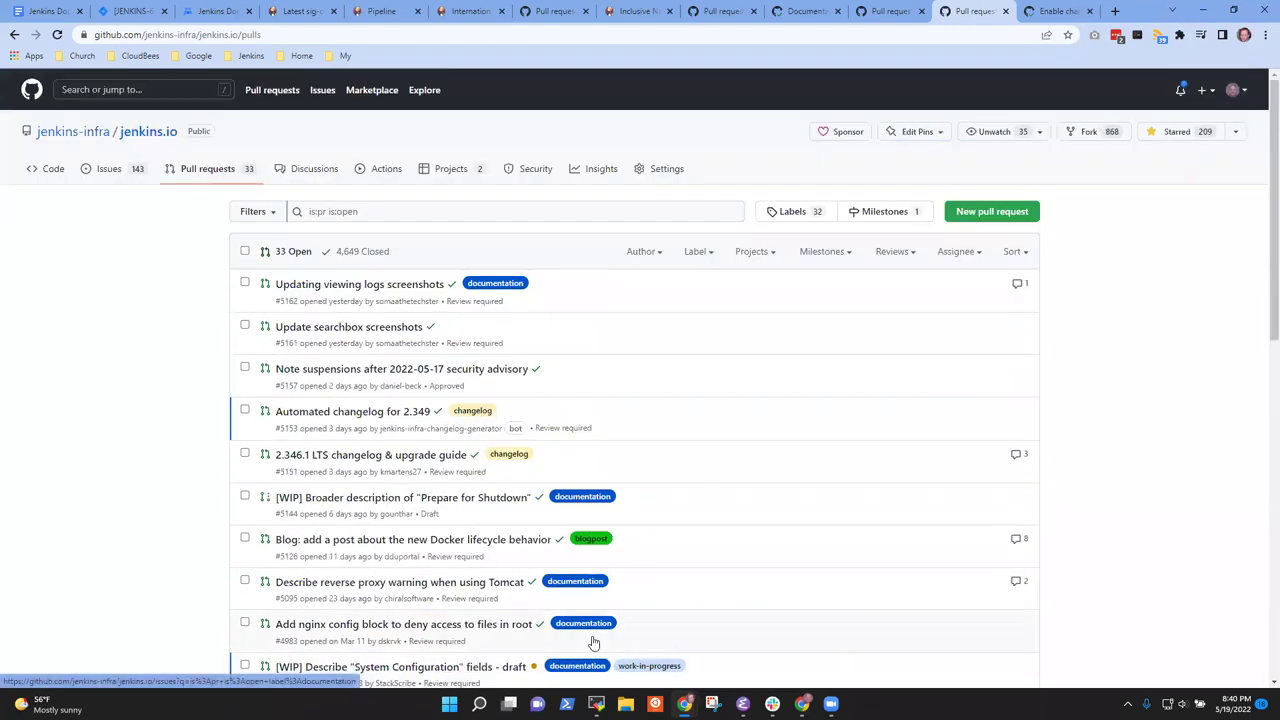
pyautogui.scroll(-3, 400, 367)
pyautogui.scroll(3, 350, 275)
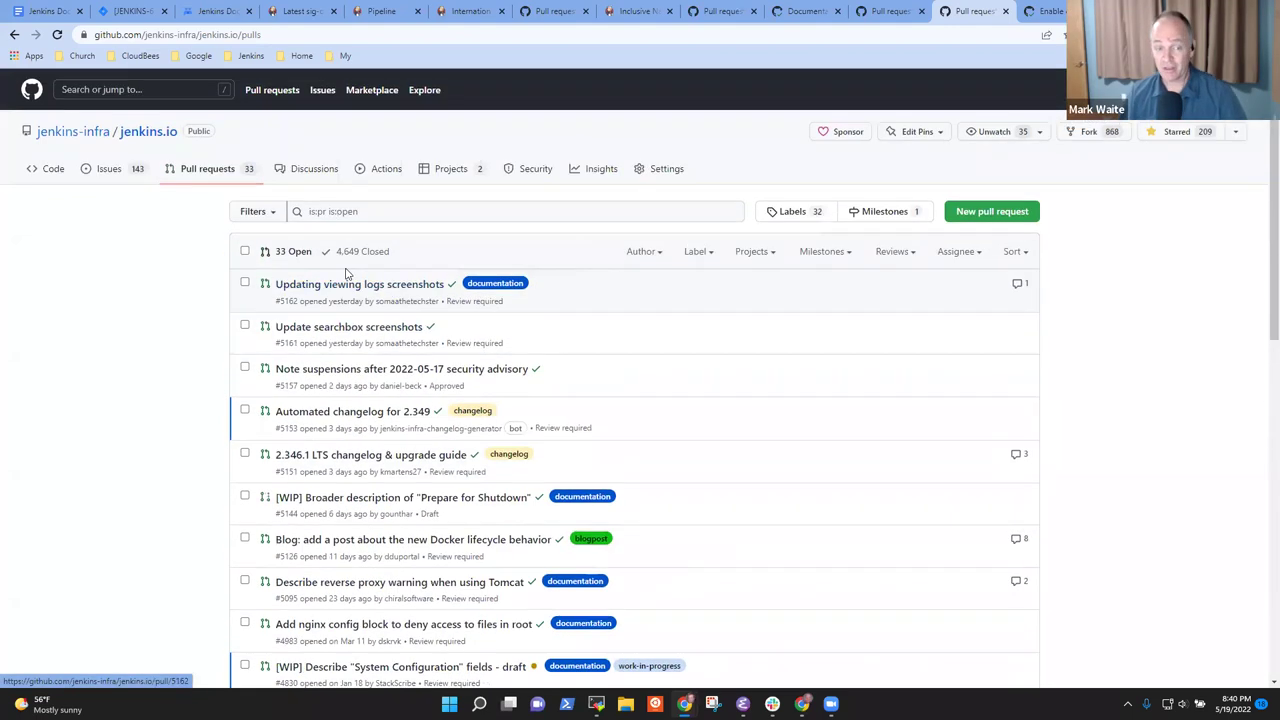
pyautogui.moveTo(380, 290)
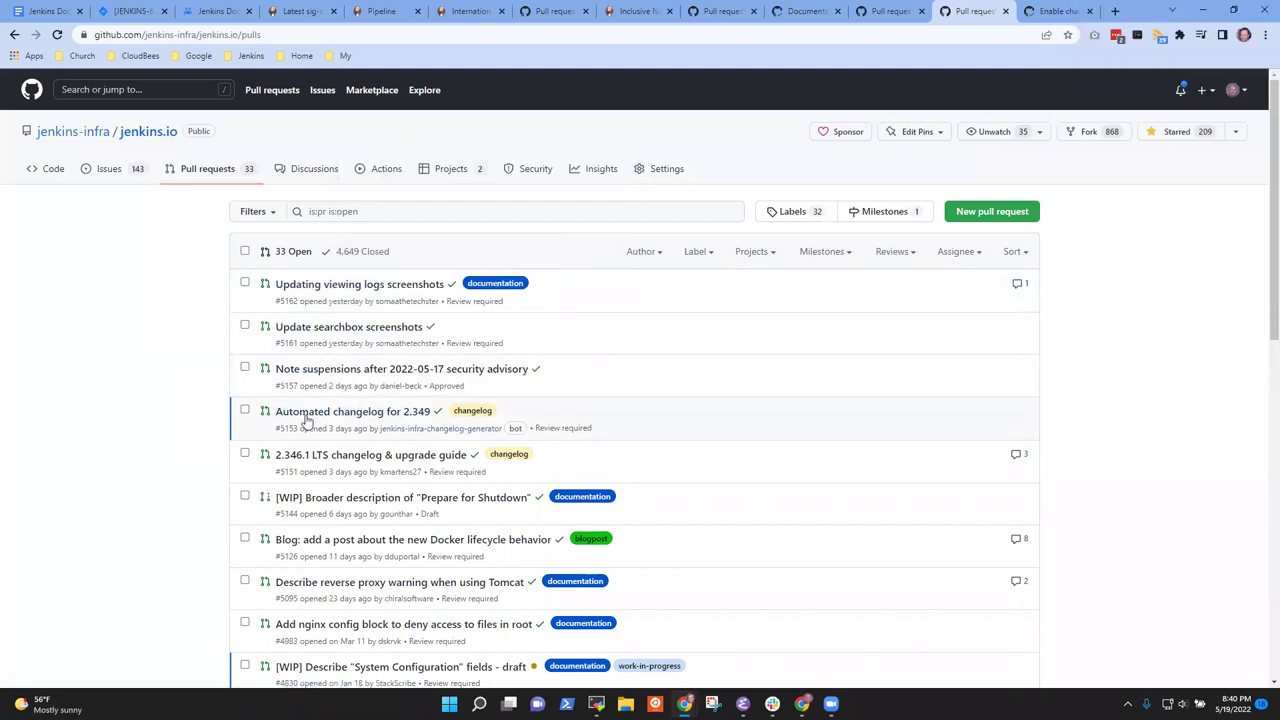
pyautogui.scroll(-8, 723, 537)
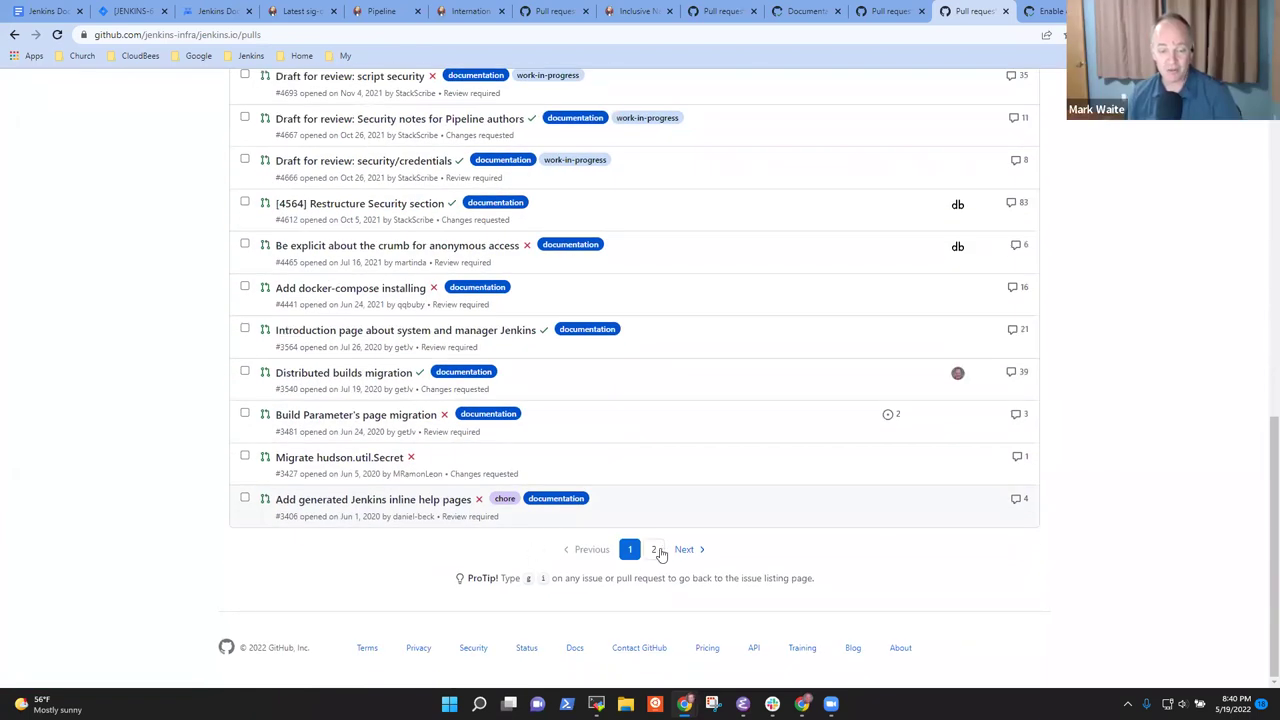
pyautogui.click(658, 551)
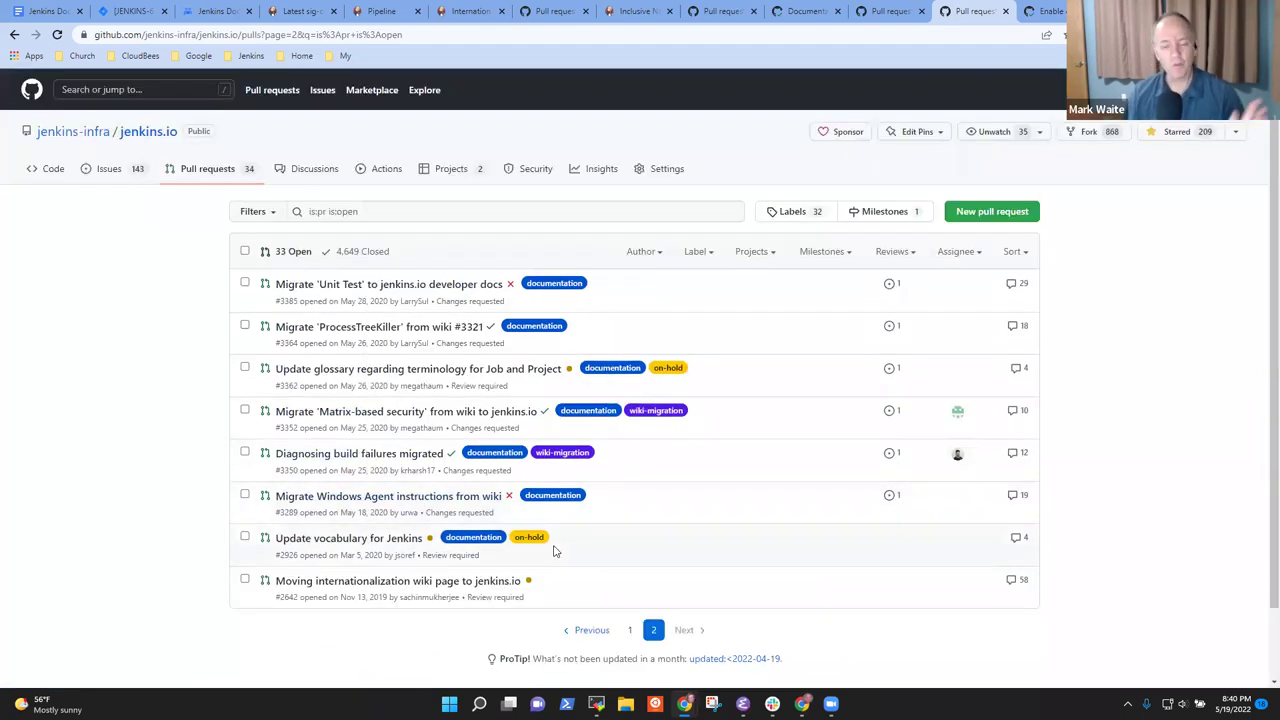
pyautogui.click(592, 637)
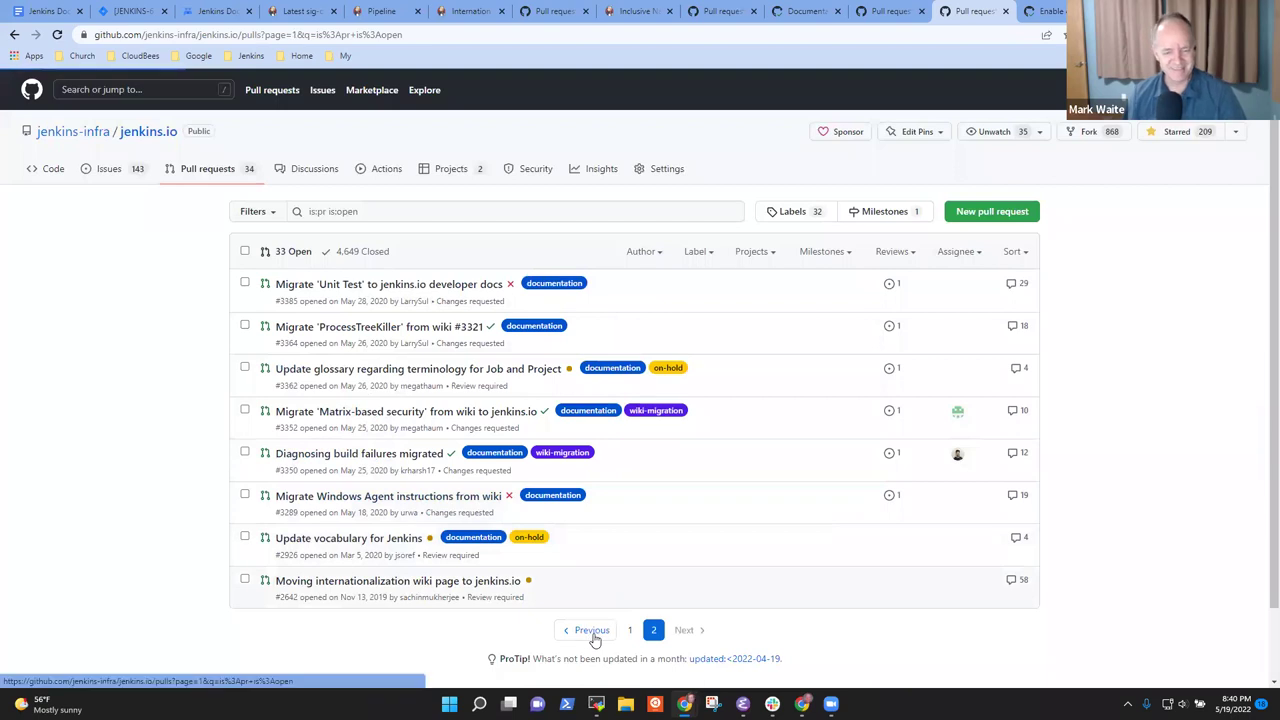